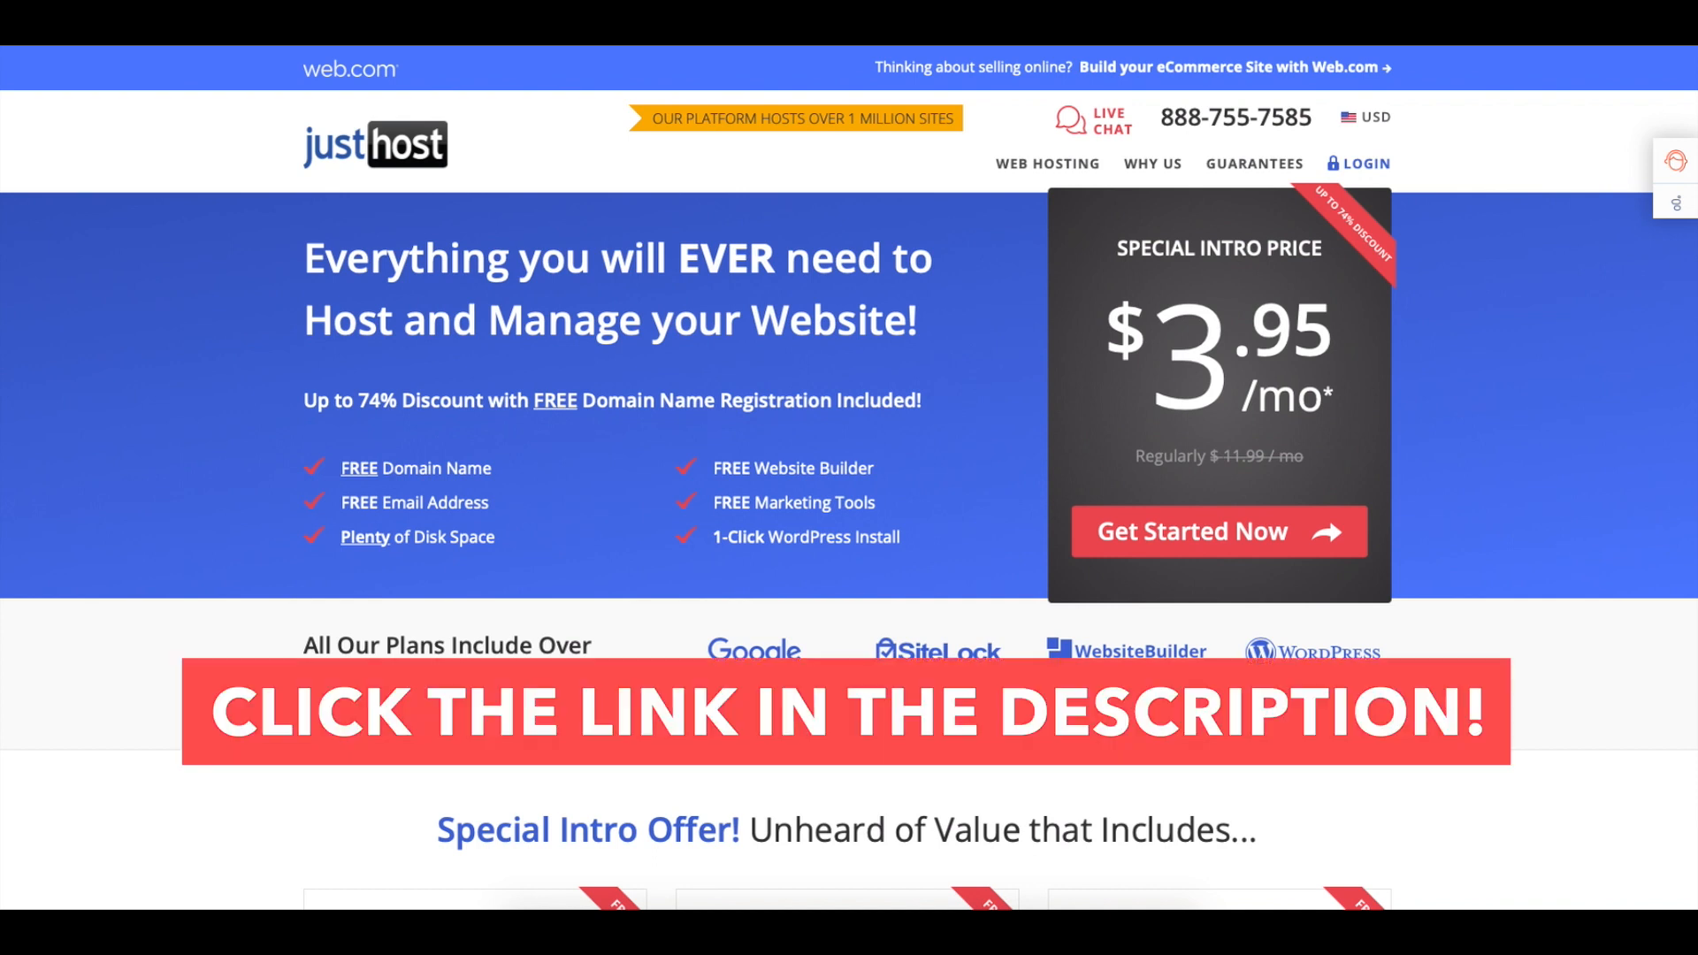
Step: Review the Just Host introductory offer and compare the Basic, Plus and Choice Plus hosting plans
scroll(849, 478, down, 3)
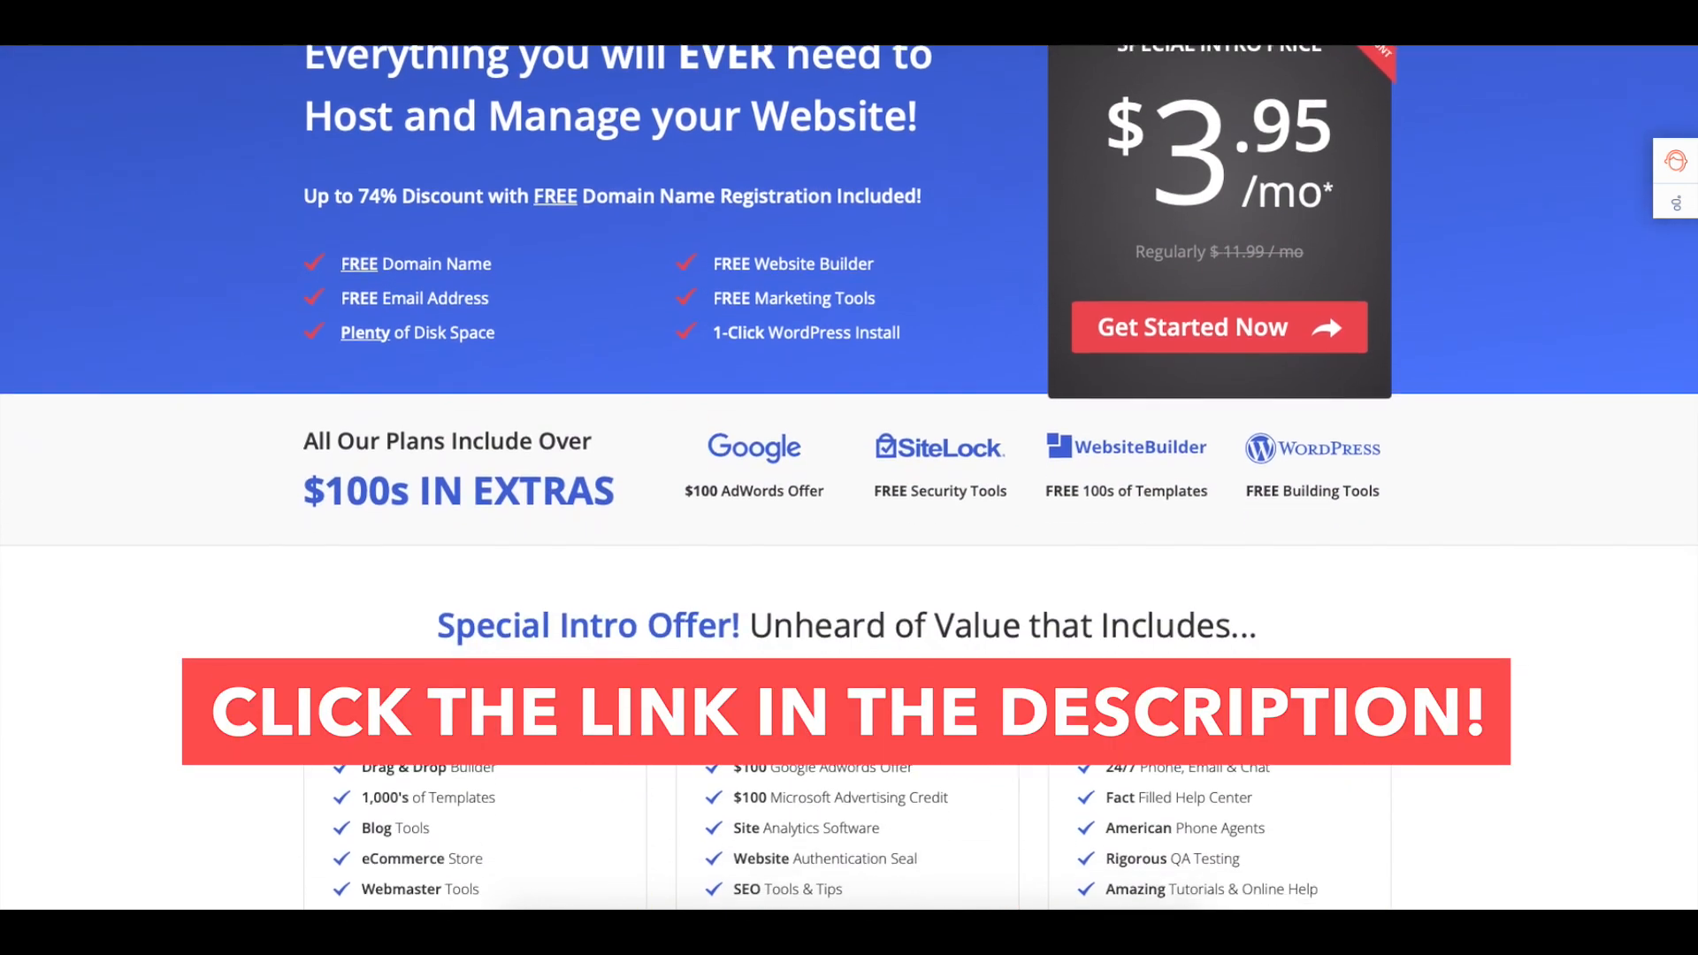
scroll(849, 478, down, 4)
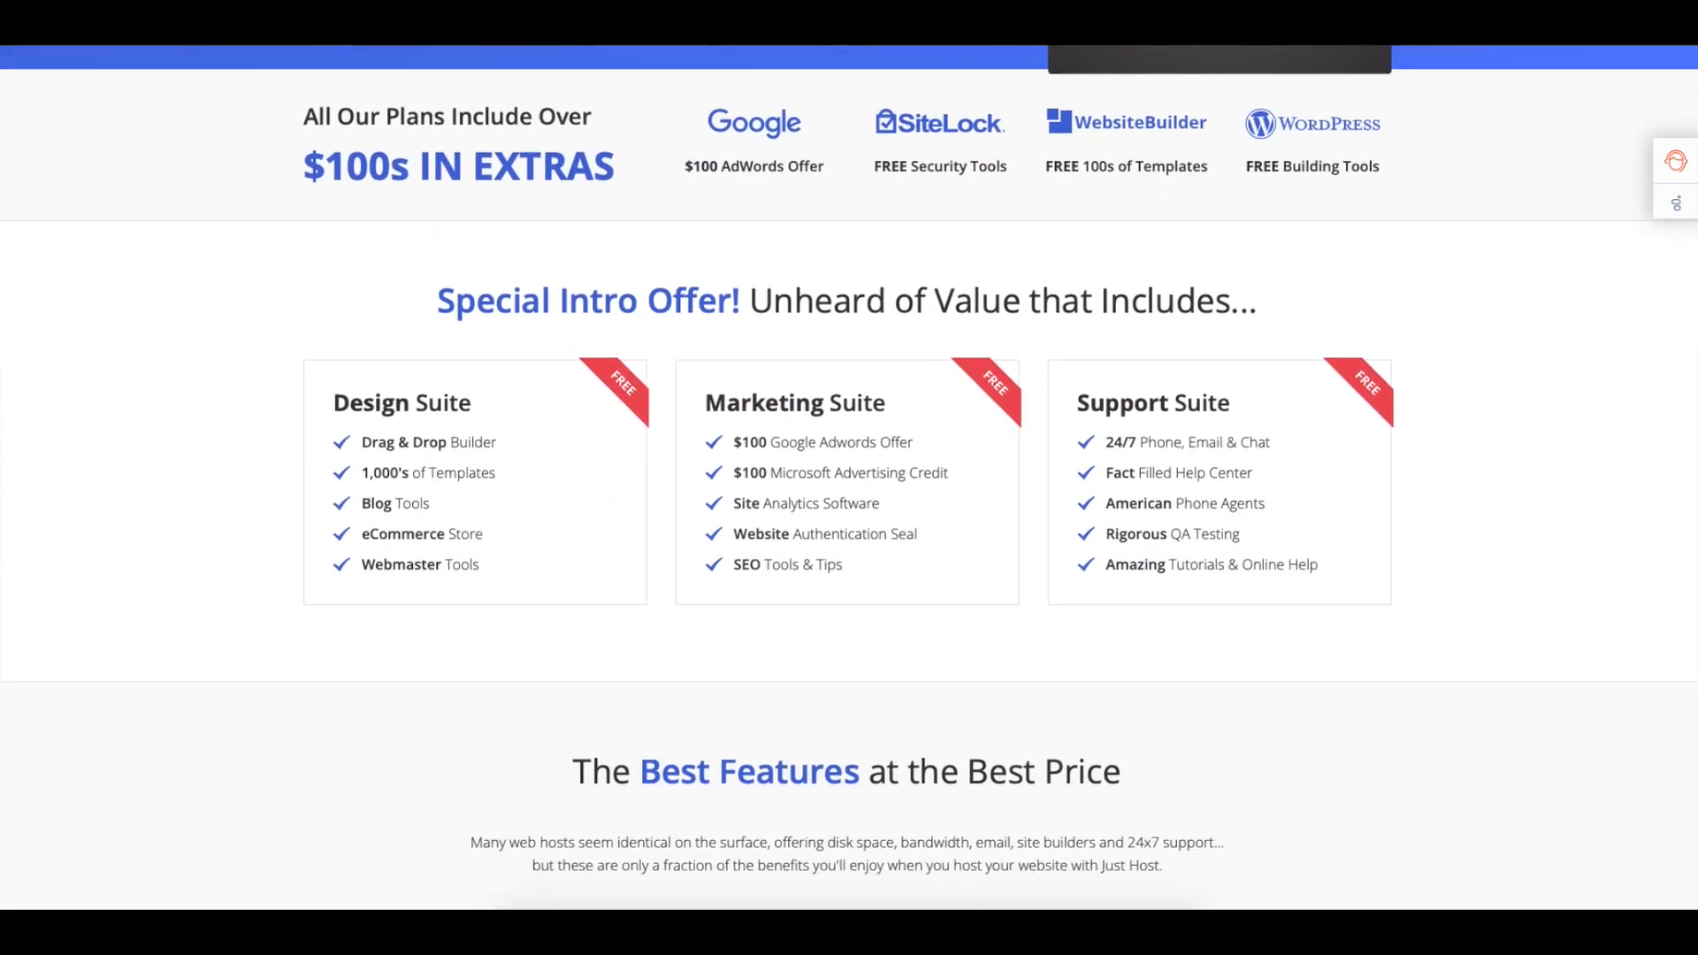
scroll(850, 477, down, 1)
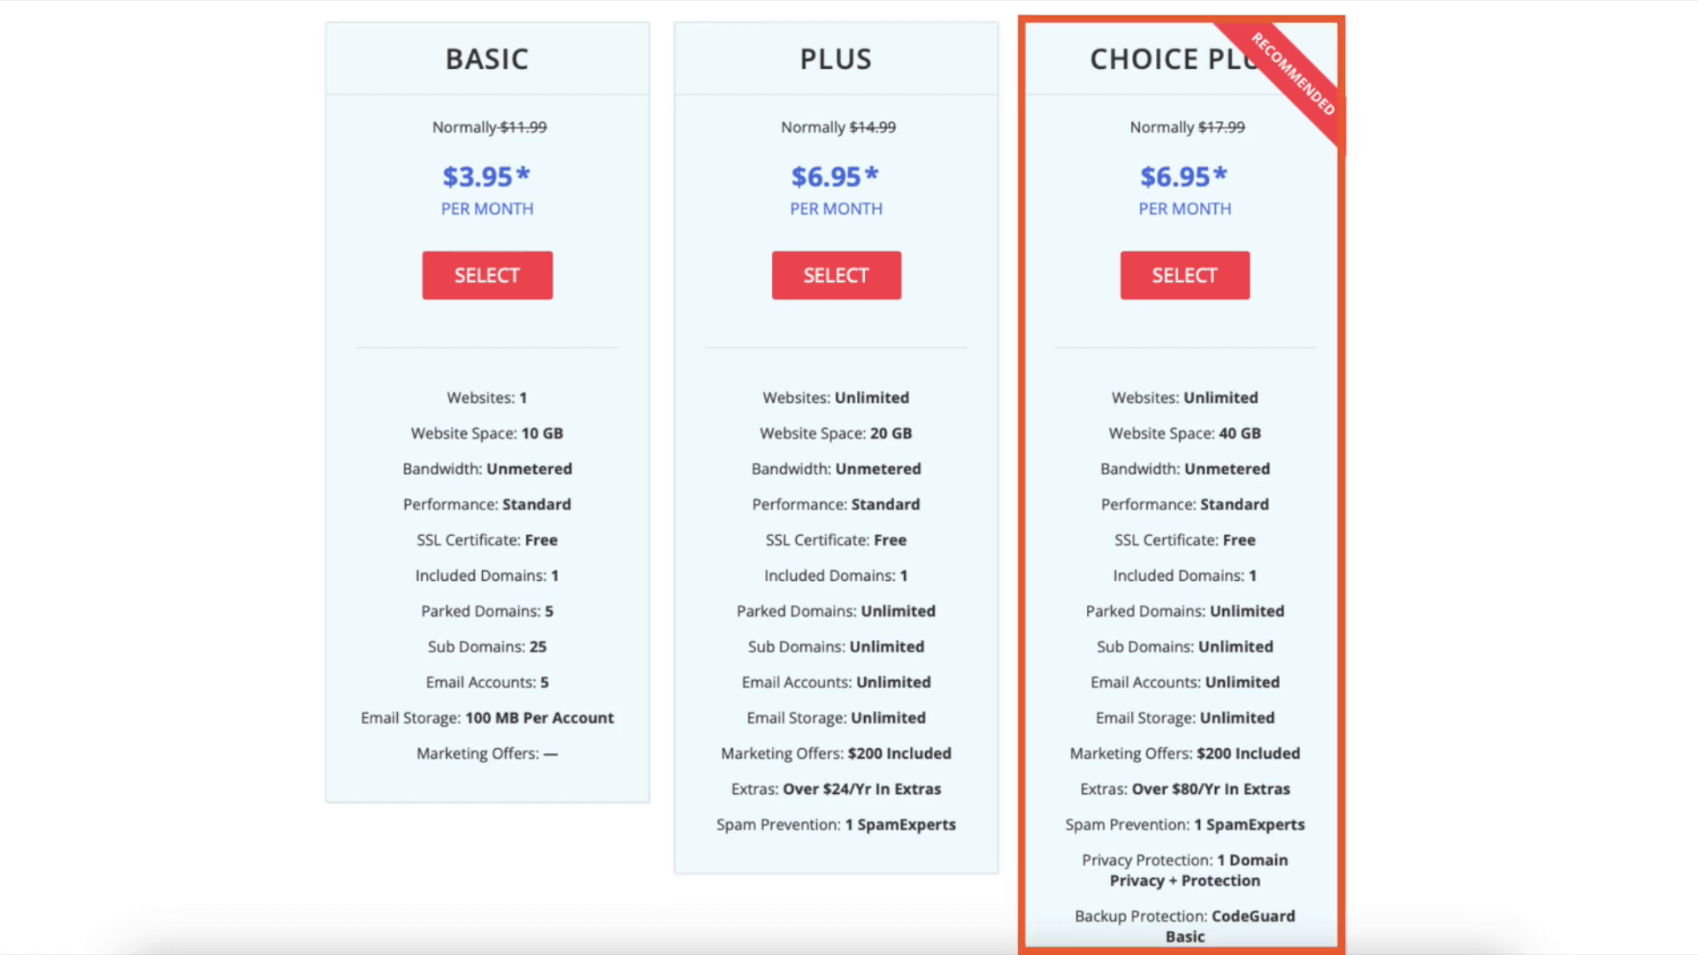
scroll(1668, 394, down, 6)
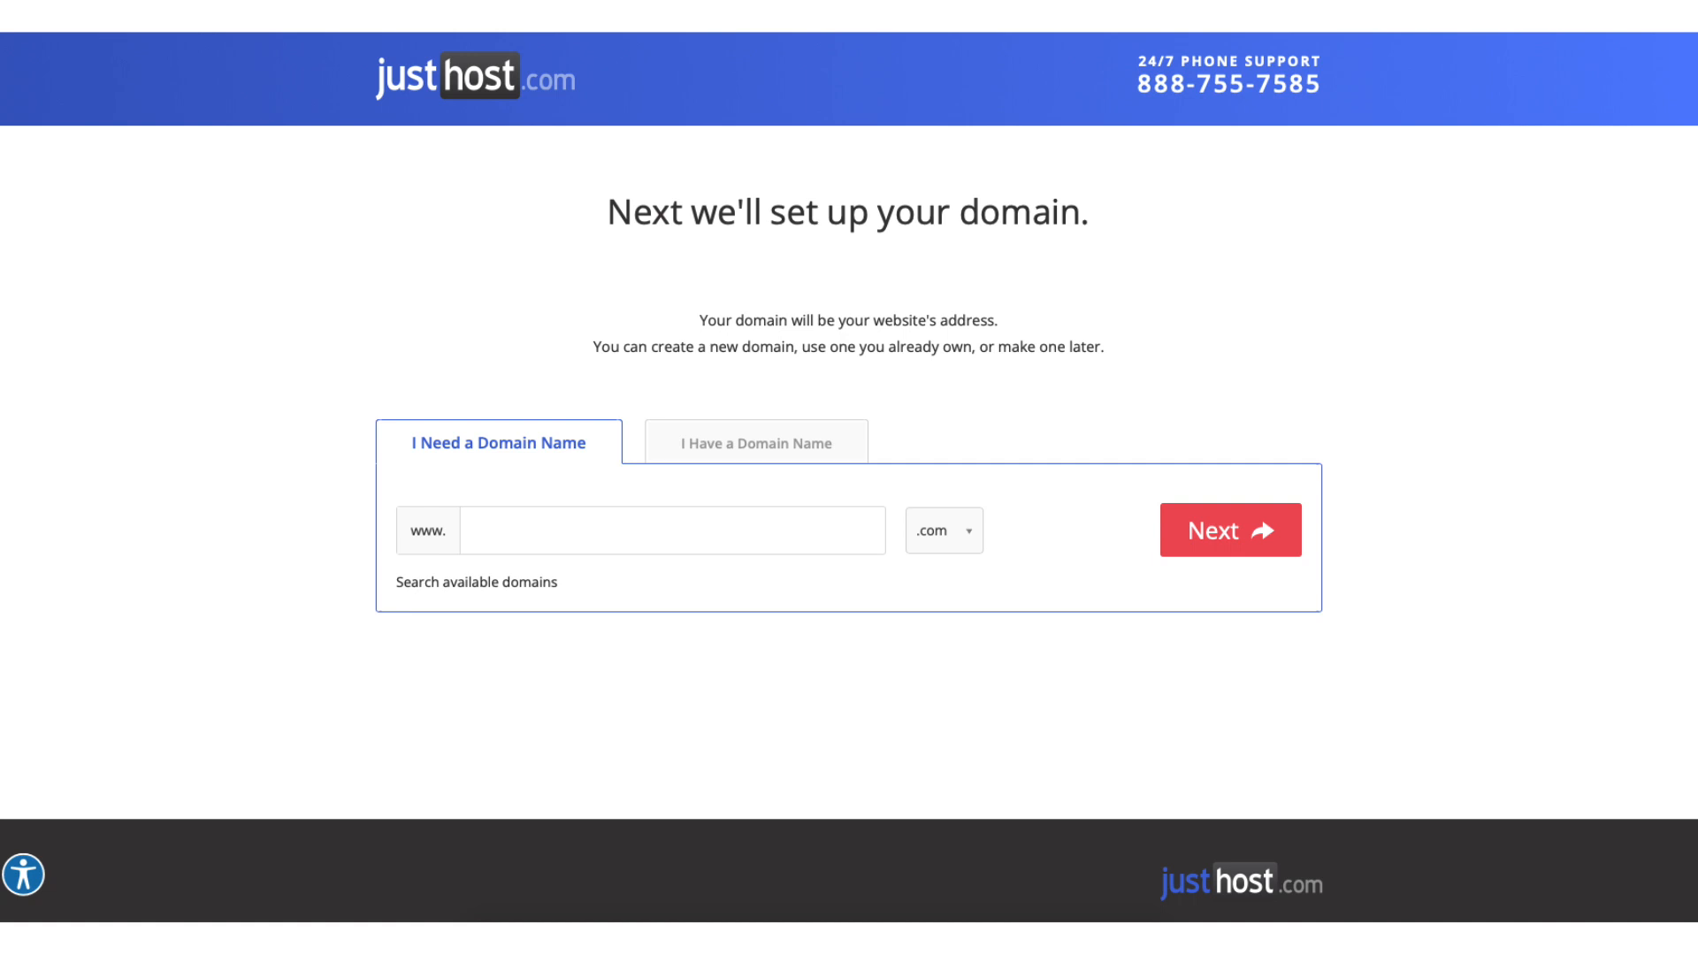
Step: Browse the available domain extensions for a new domain and view the option for using an existing domain name
click(968, 544)
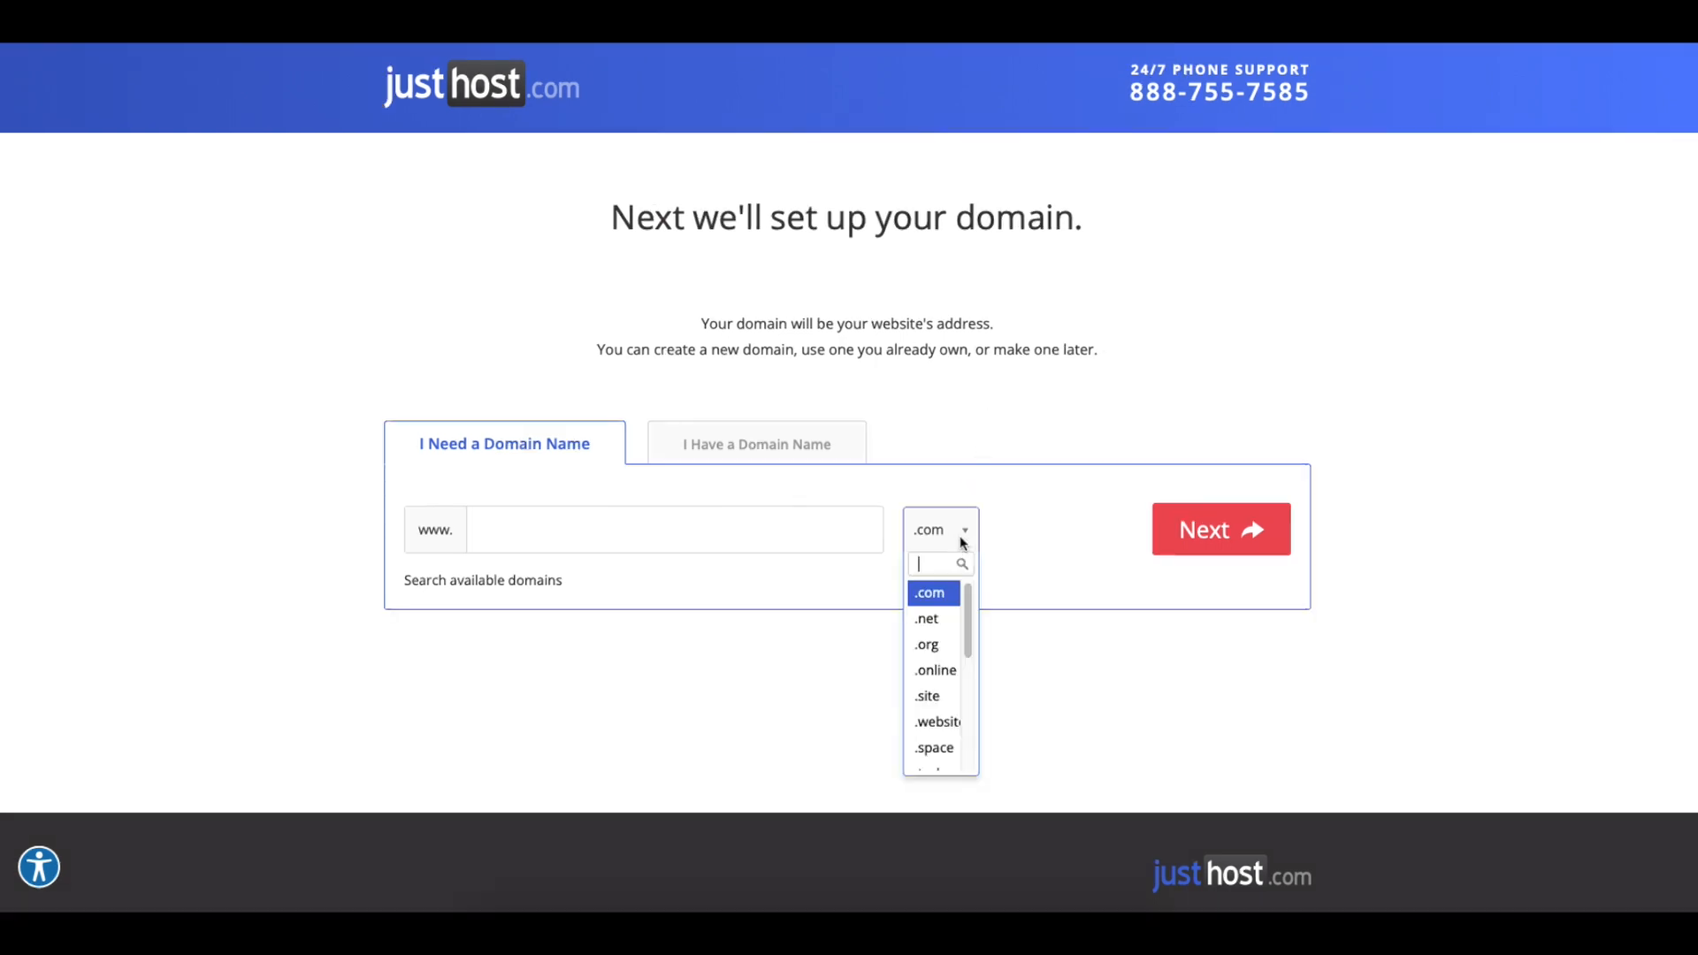
mouse_move(969, 601)
mouse_down()
mouse_move(969, 721)
mouse_move(968, 601)
mouse_up()
click(920, 434)
click(775, 444)
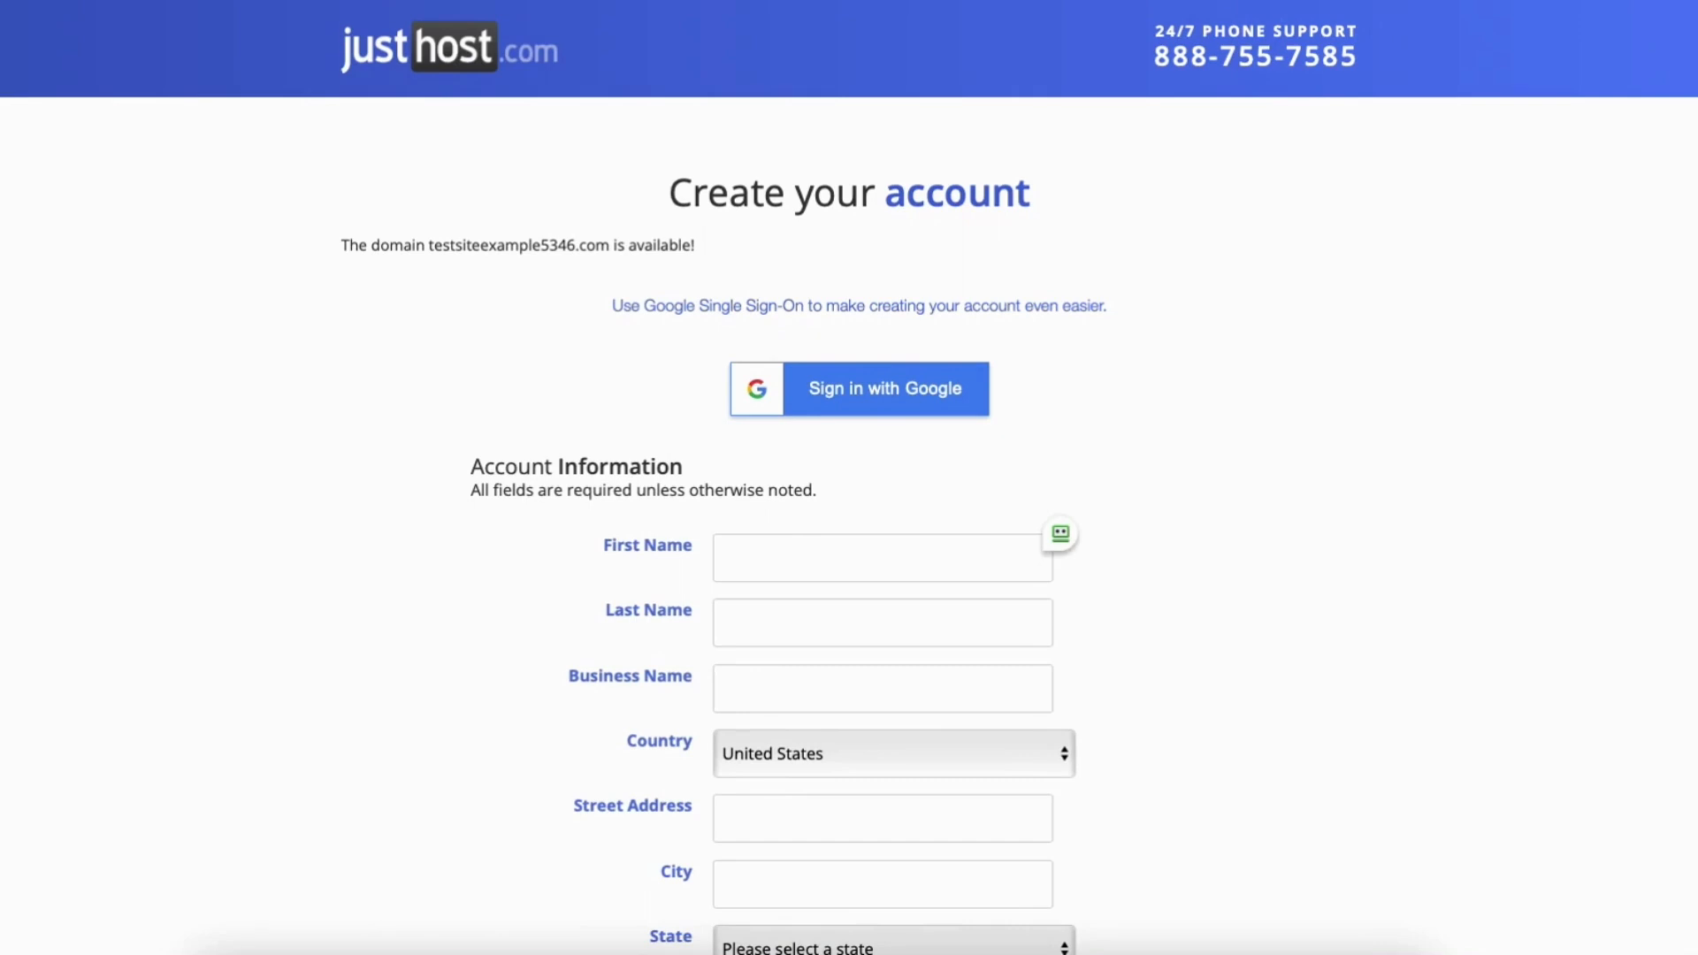
Step: Review the account and package details and choose the Basic Web Hosting 12 Month account plan
scroll(849, 478, down, 5)
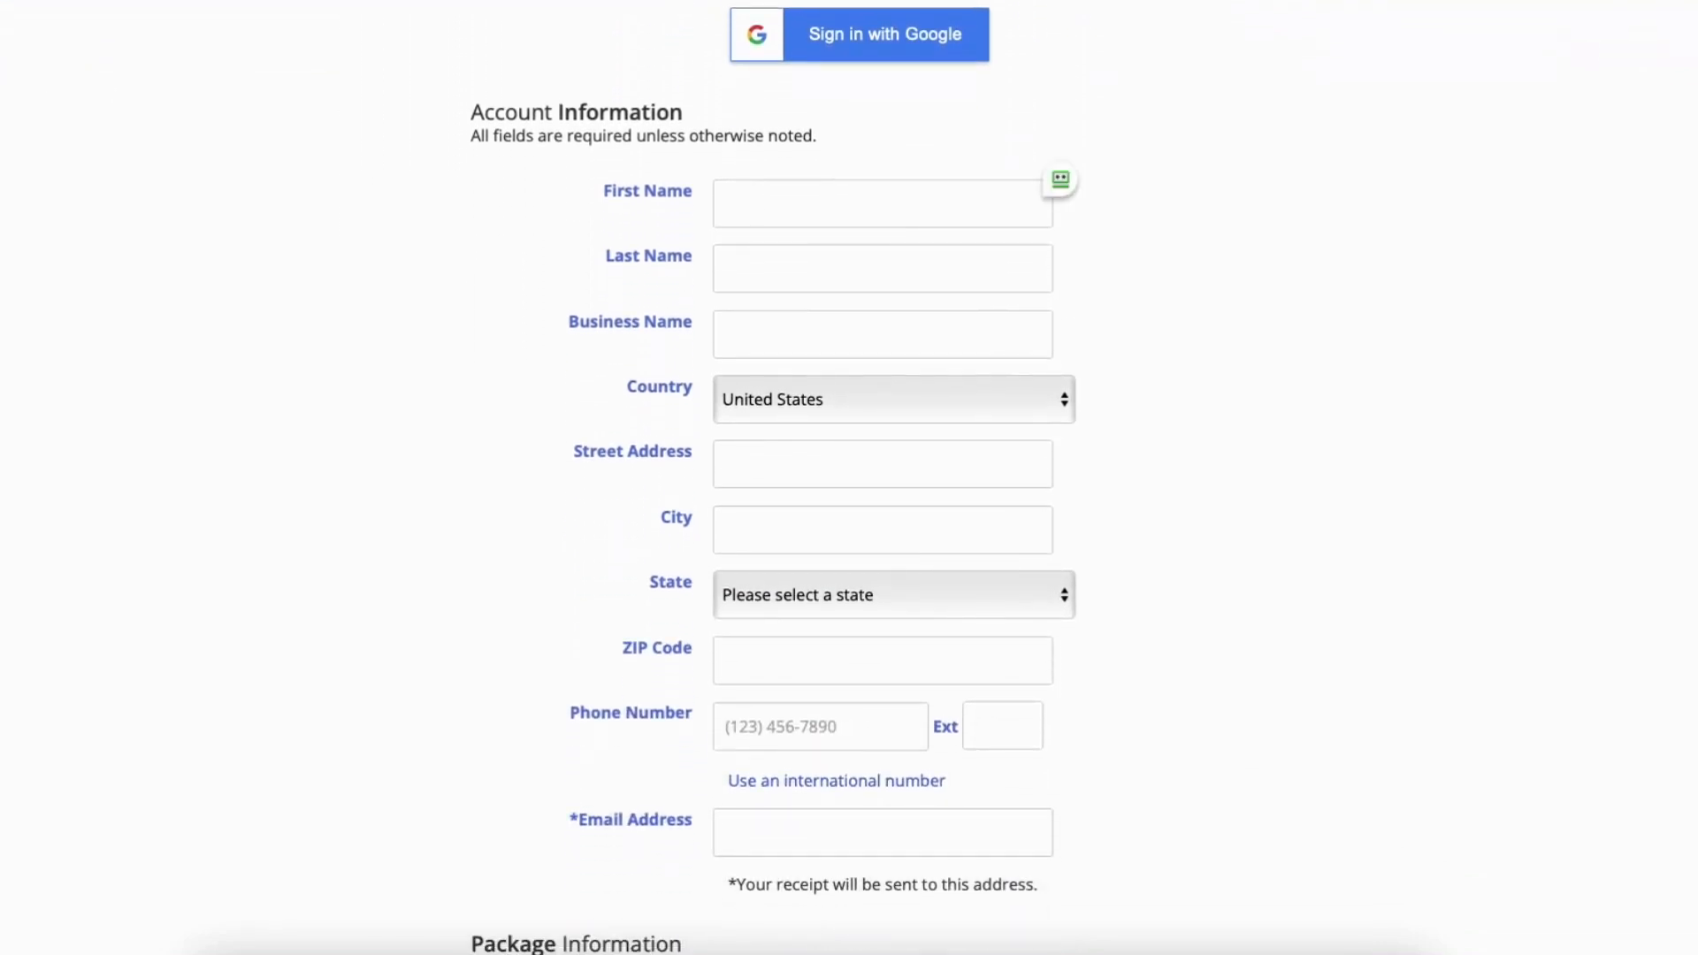
scroll(849, 477, down, 7)
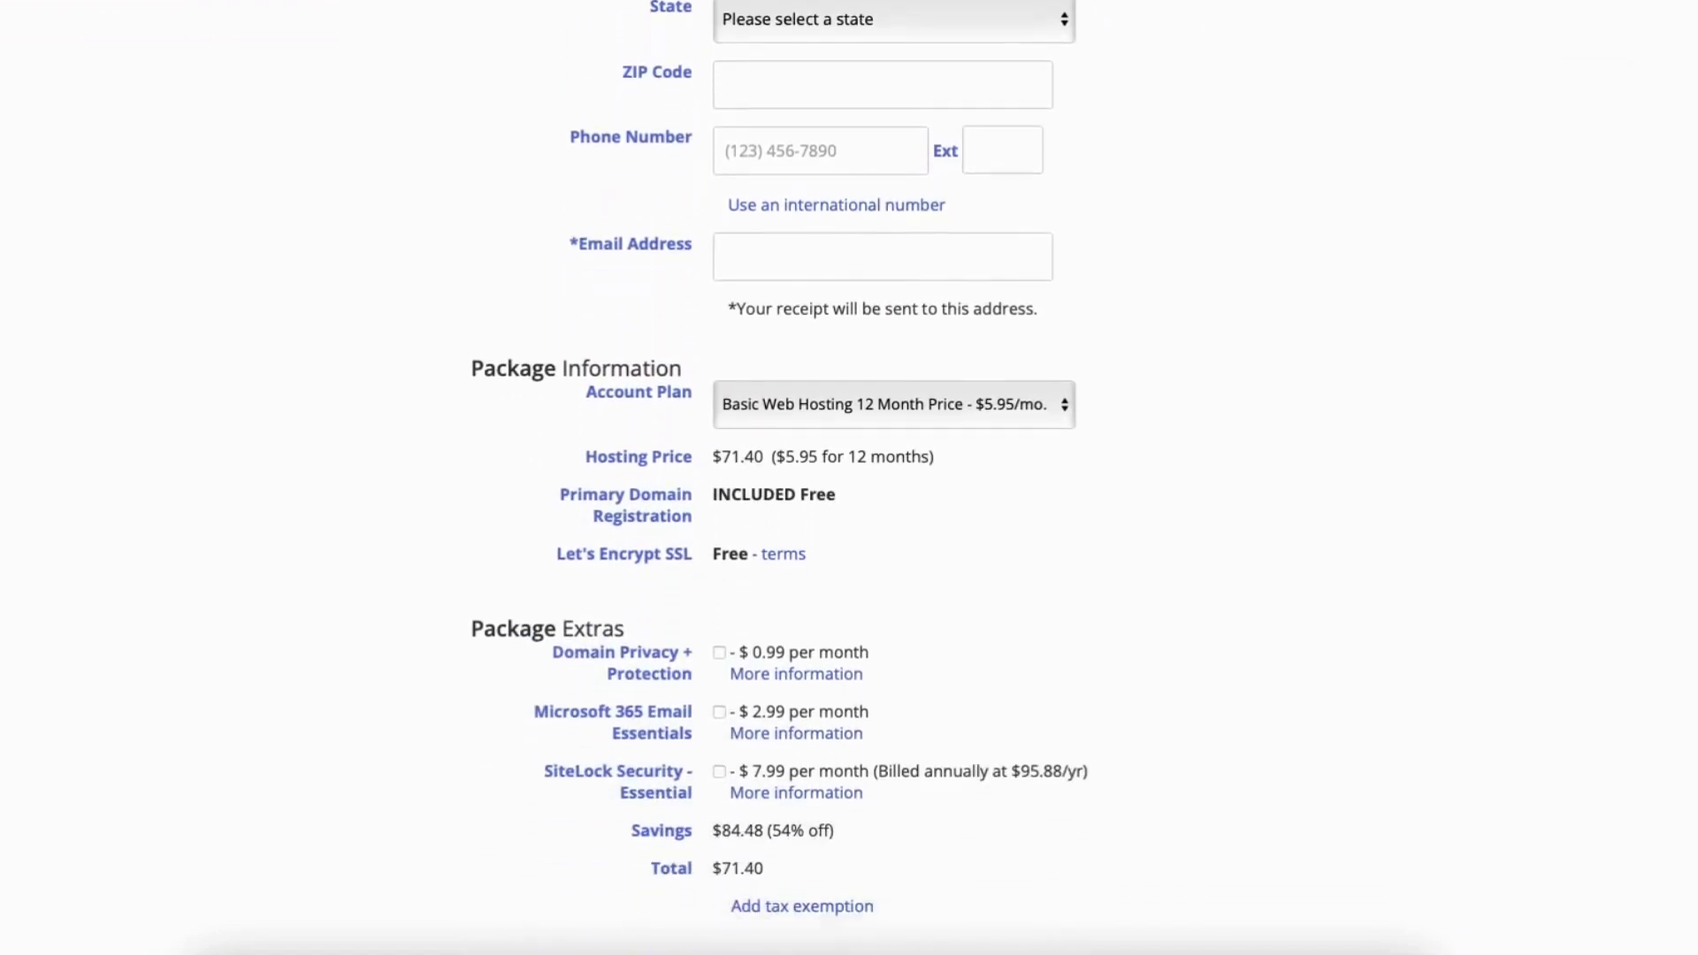
scroll(849, 478, down, 3)
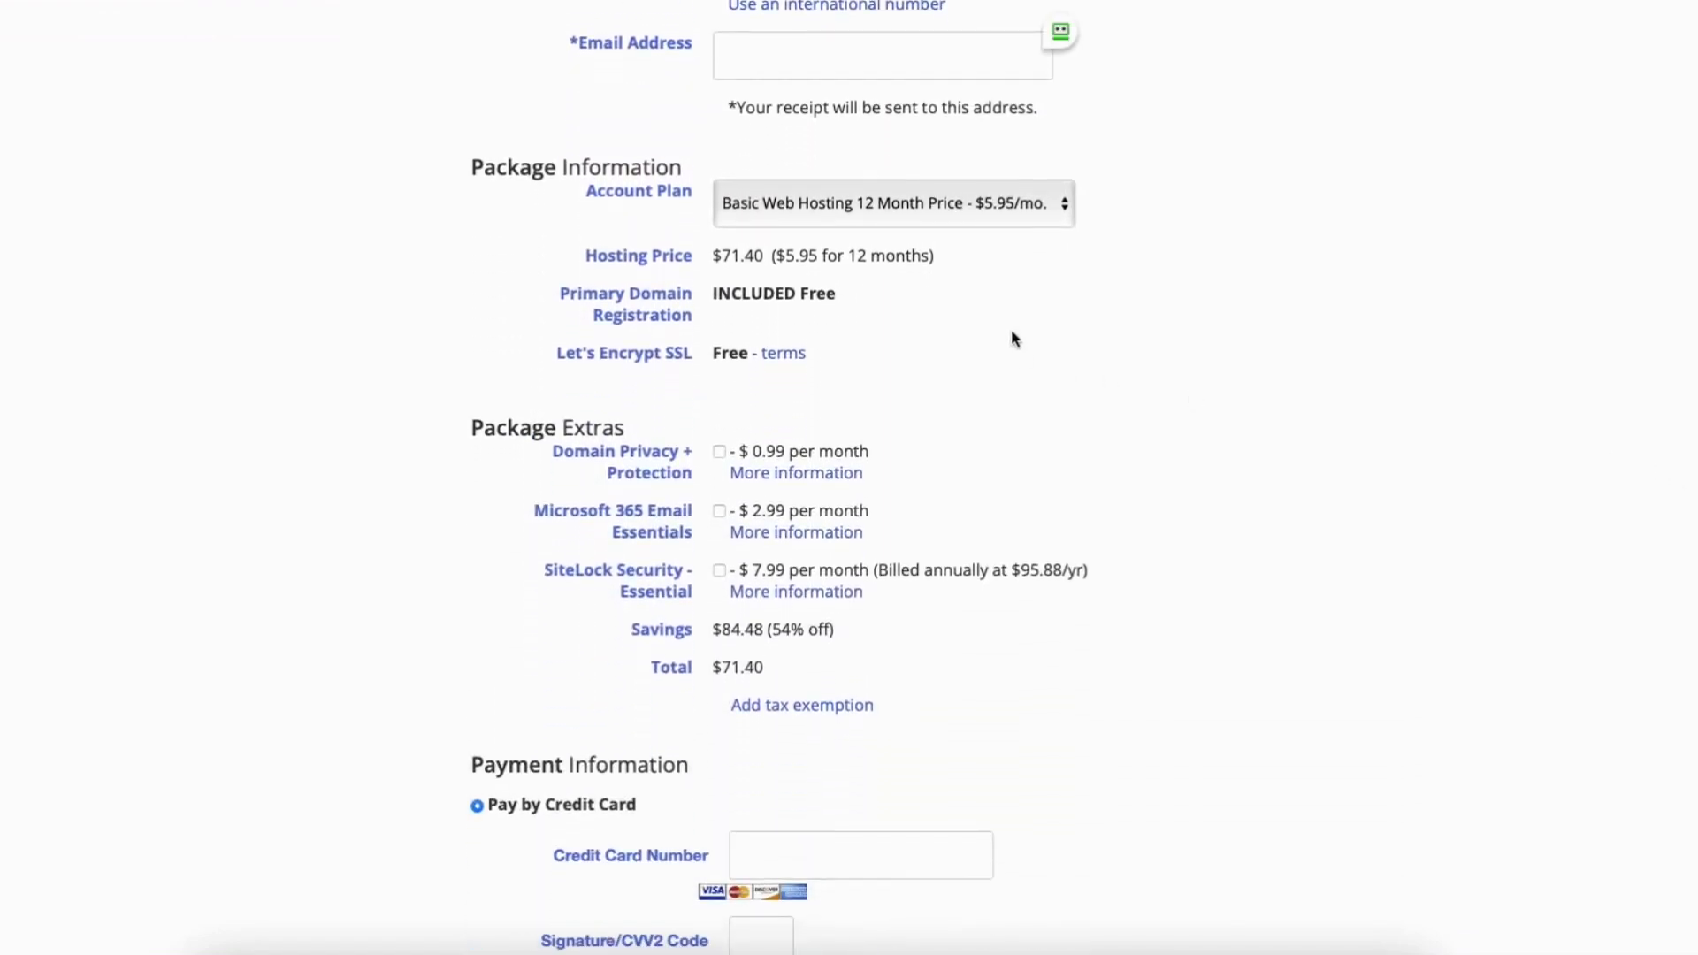
click(985, 210)
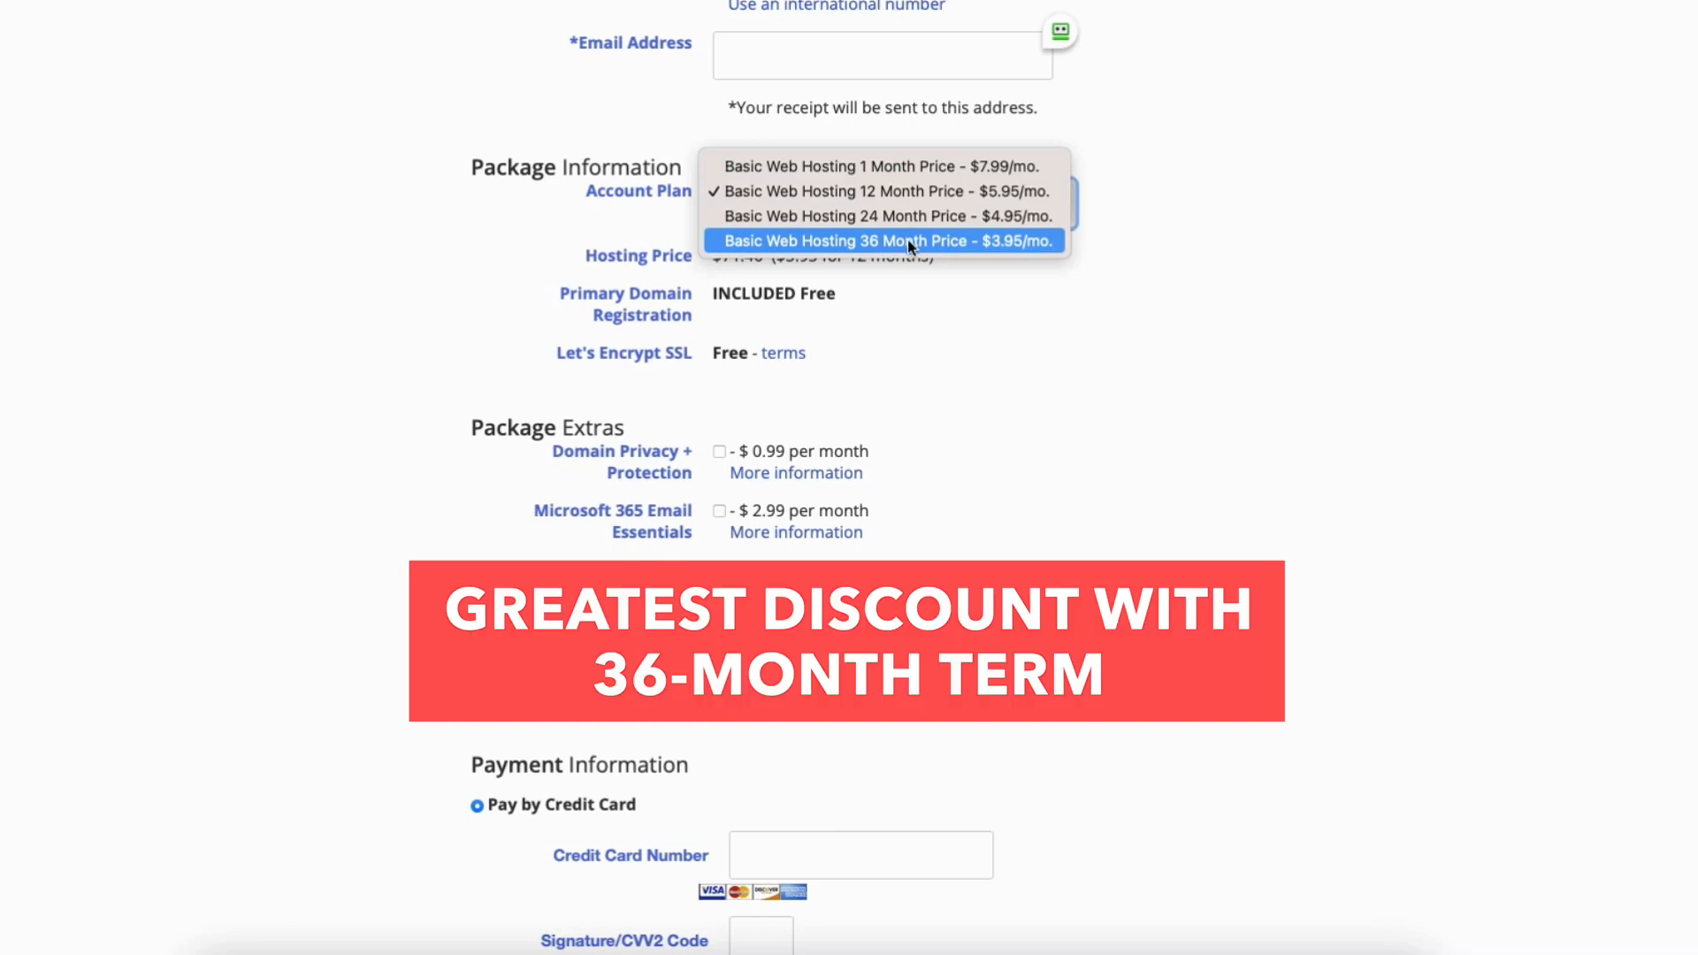
click(955, 191)
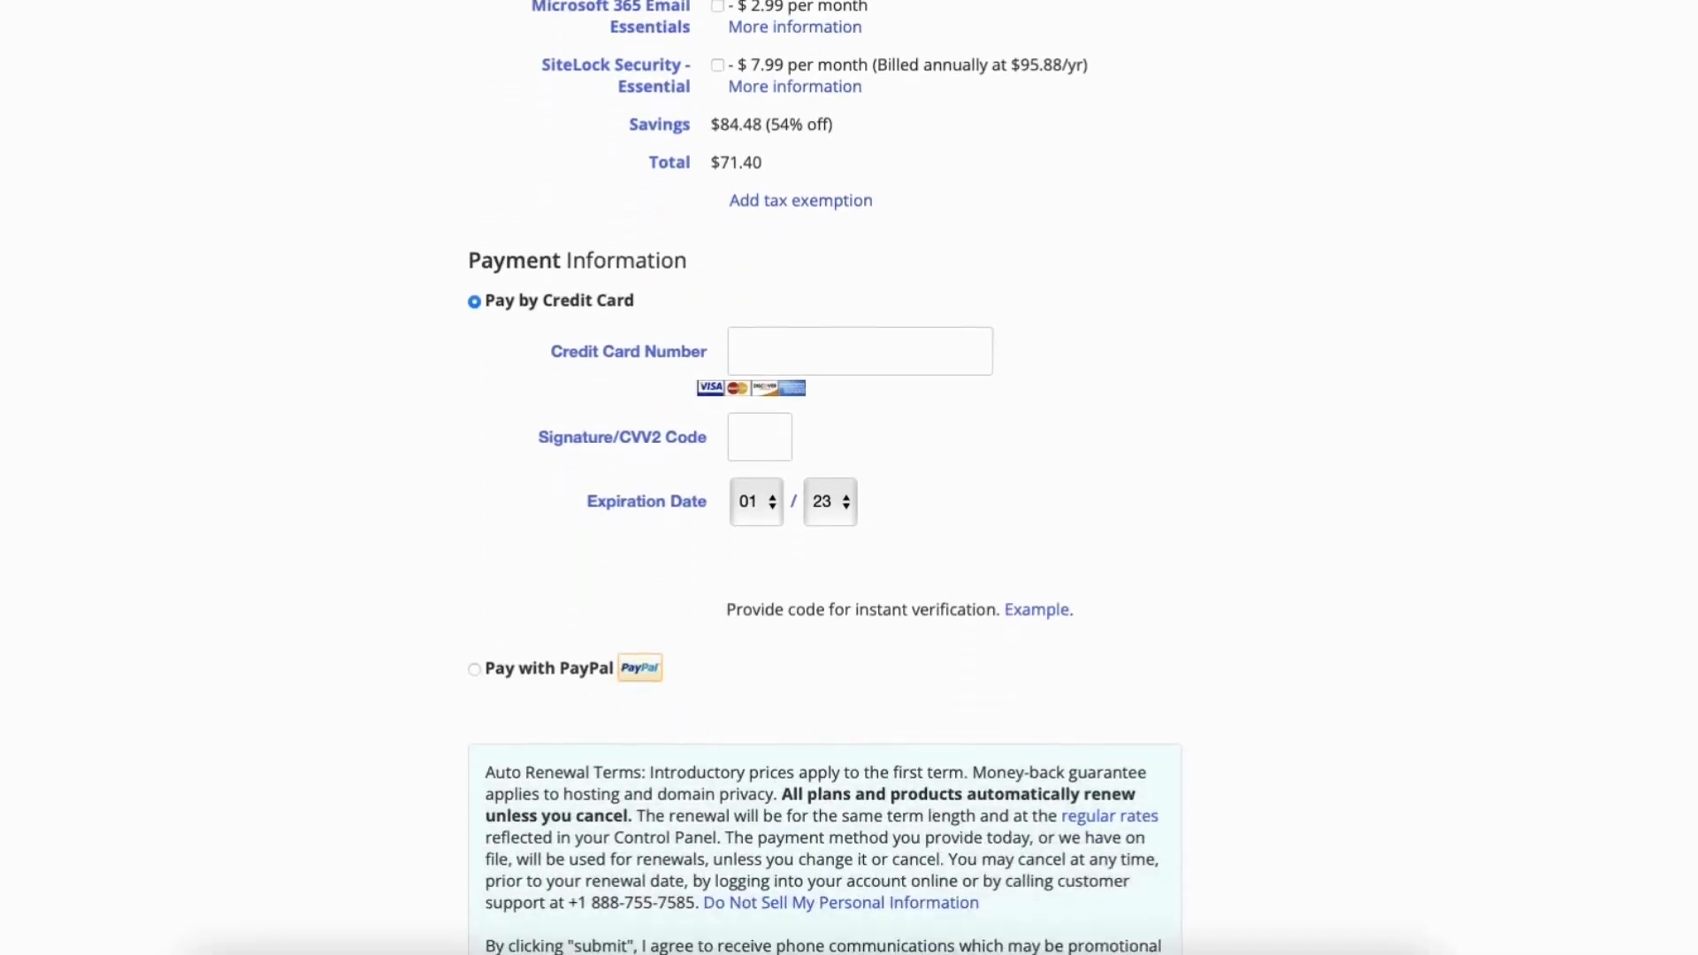
Step: Agree to Just Host's Auto Renewal Terms and Terms of Service beneath the payment information
scroll(824, 478, down, 4)
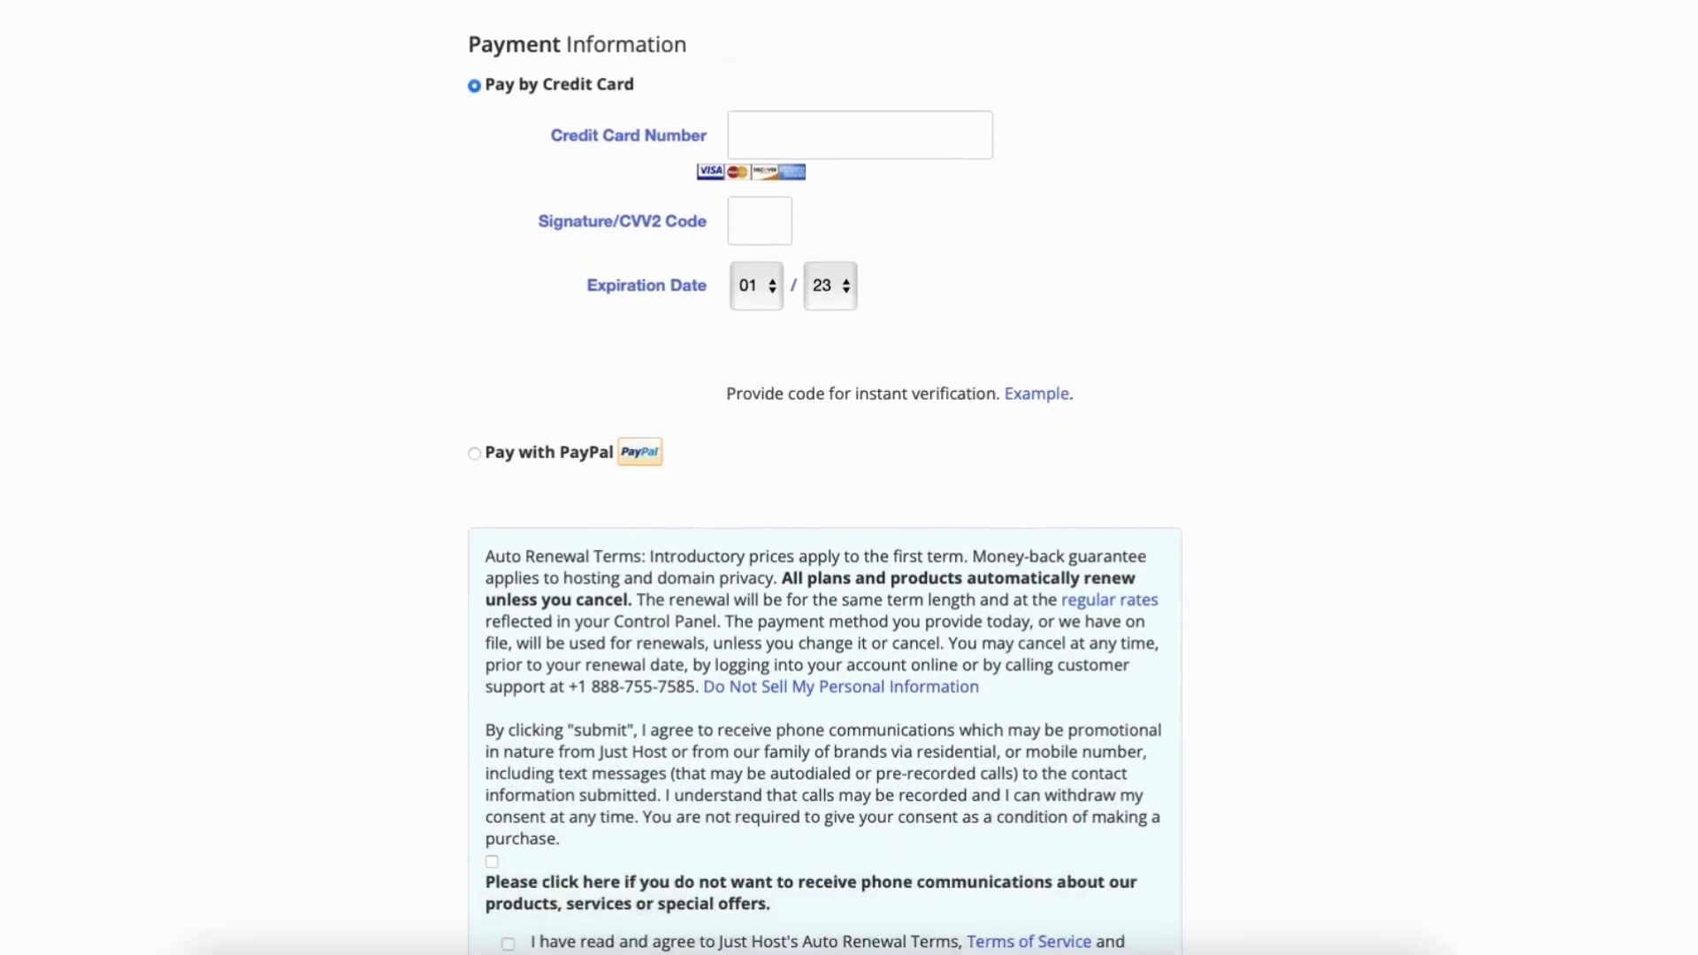
click(508, 755)
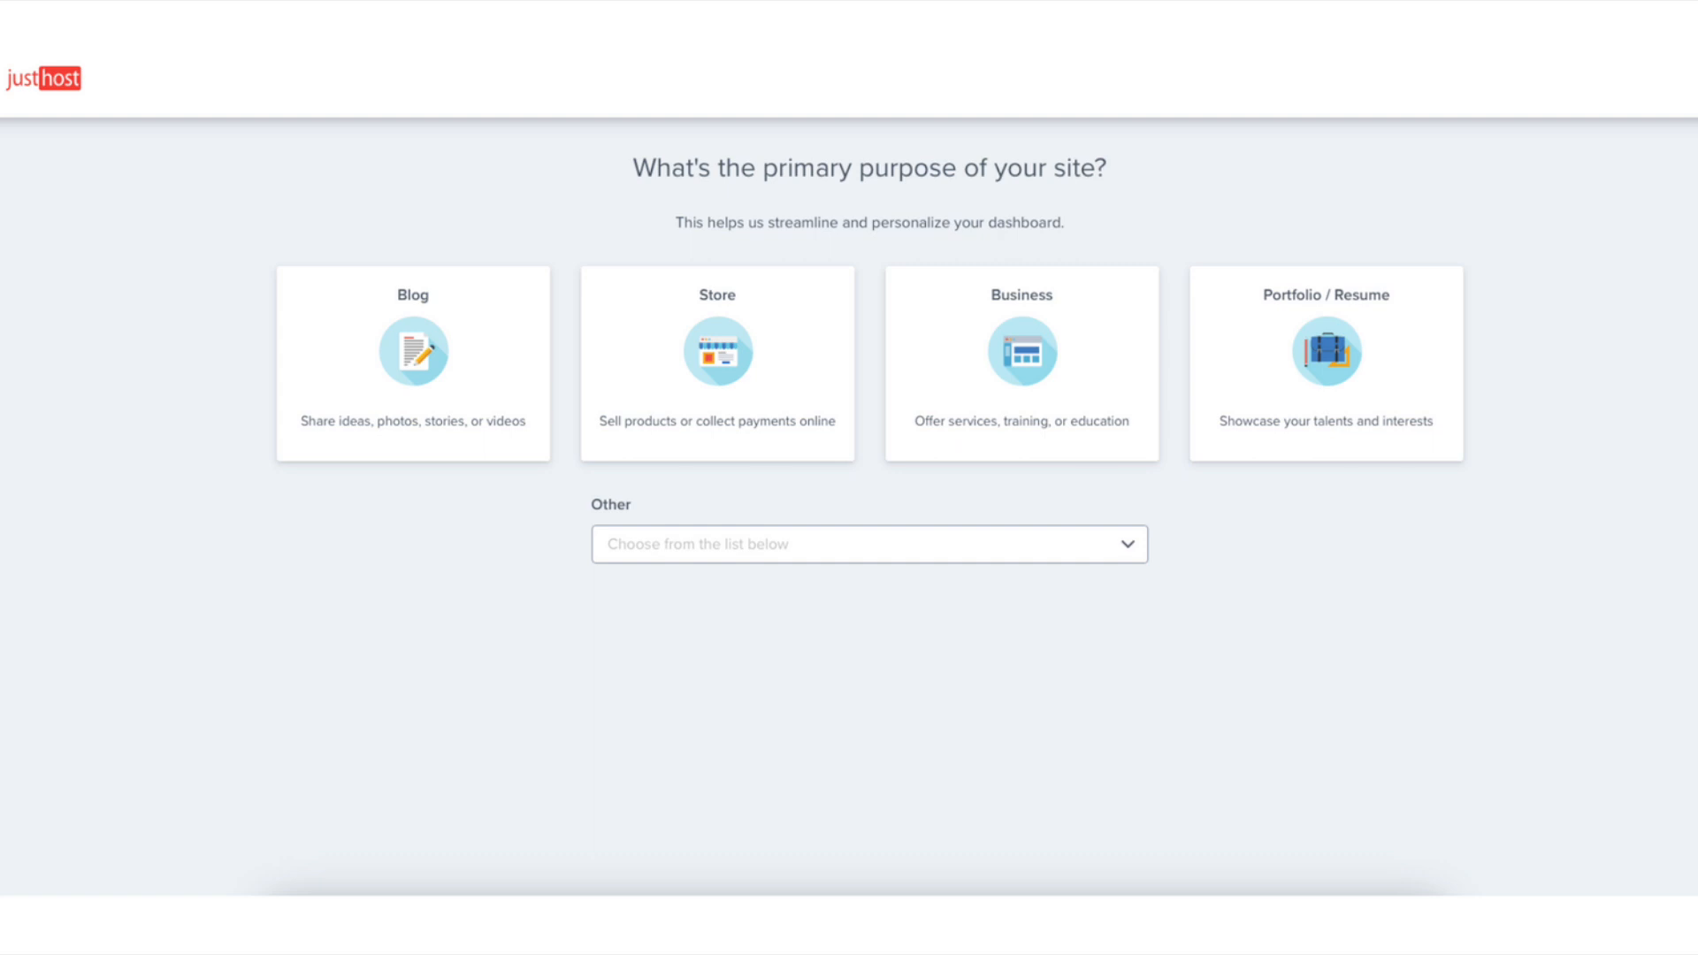
Step: Look through the other choices offered for the site's primary purpose
click(952, 546)
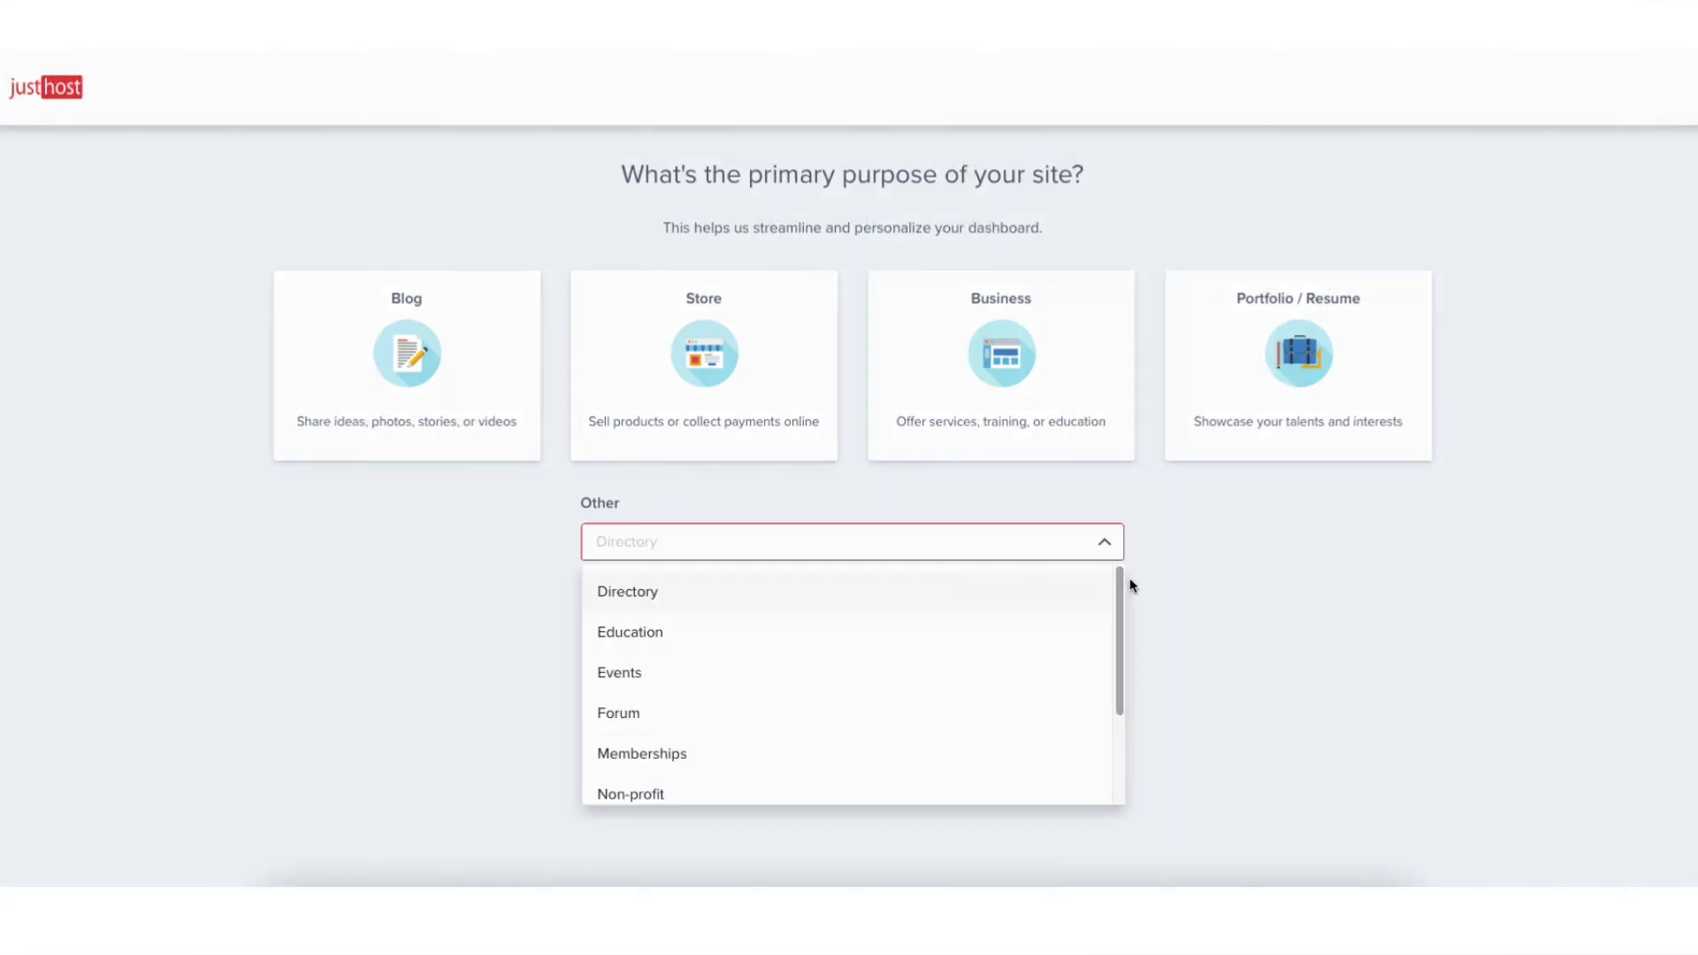
drag(1122, 577, 1129, 695)
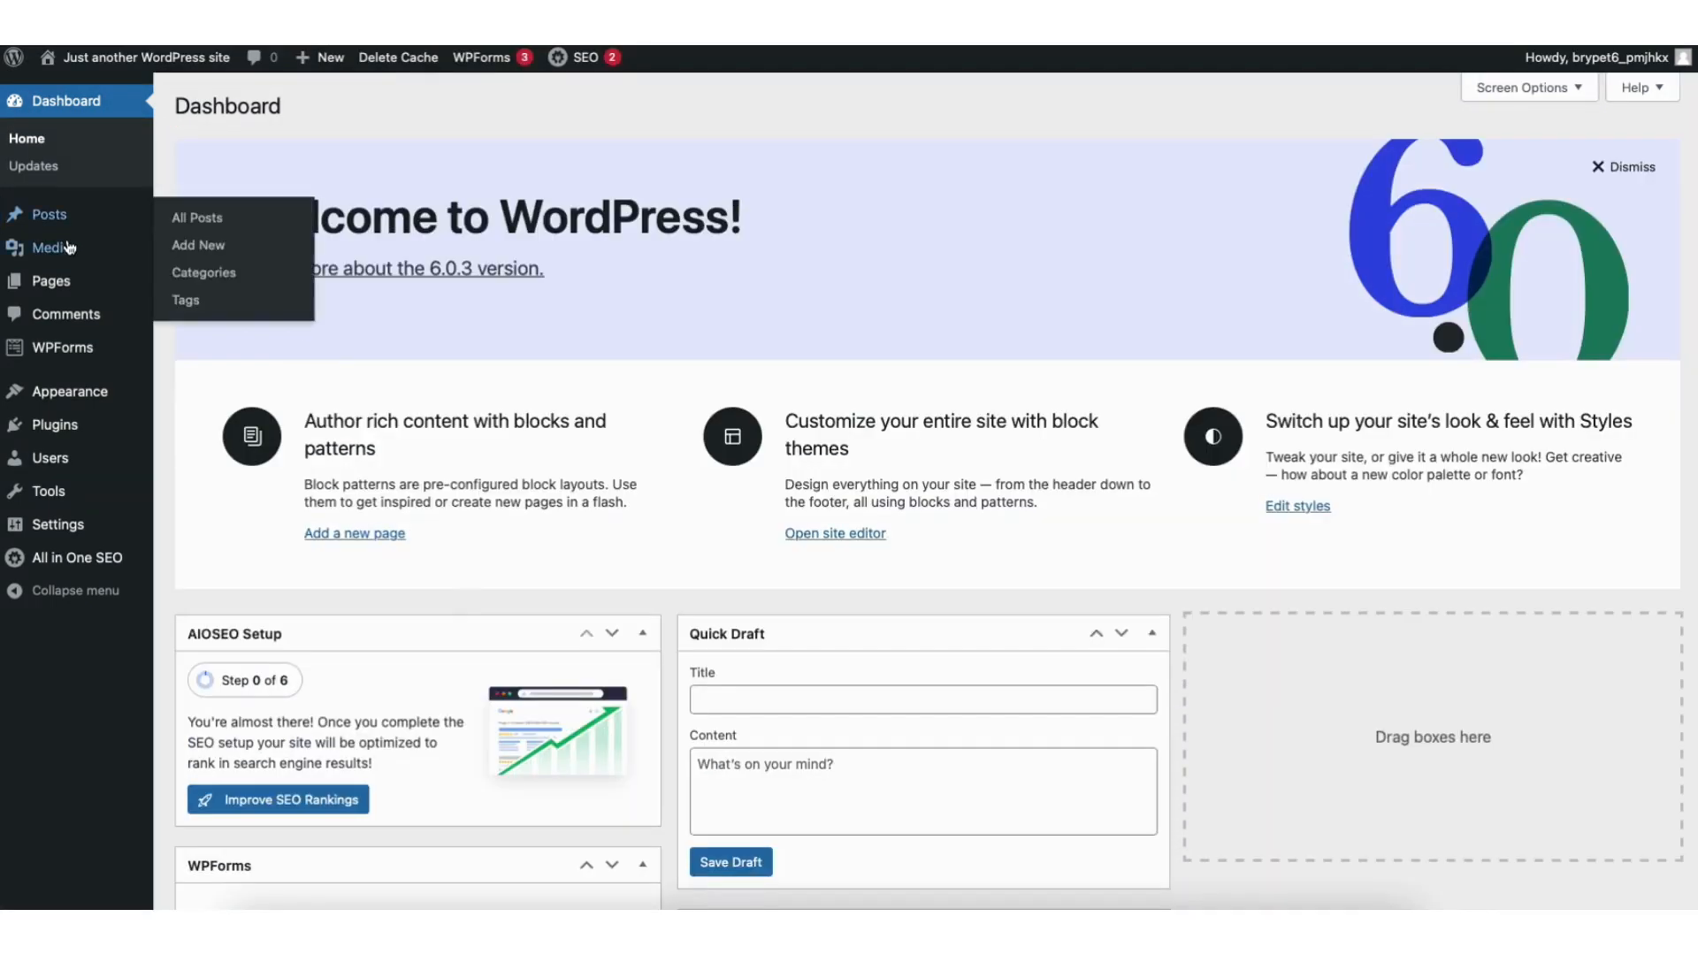
Step: Look over the installed WordPress themes, then open the library for adding themes and browse the popular ones
mouse_move(69, 394)
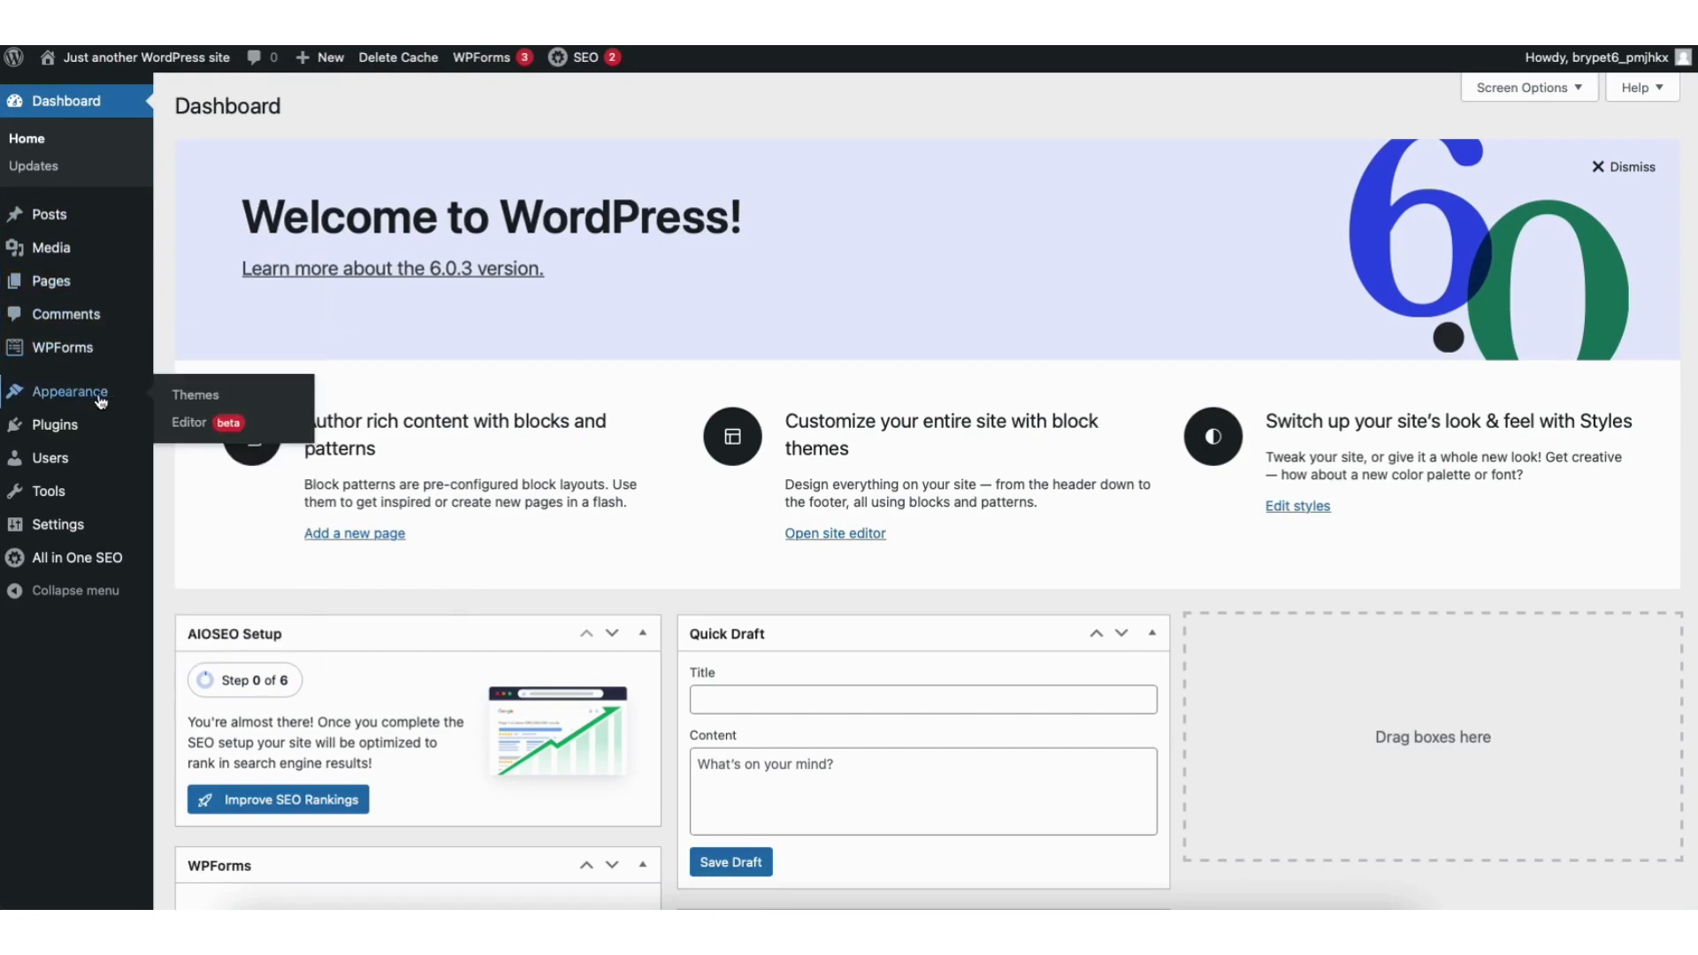
click(195, 397)
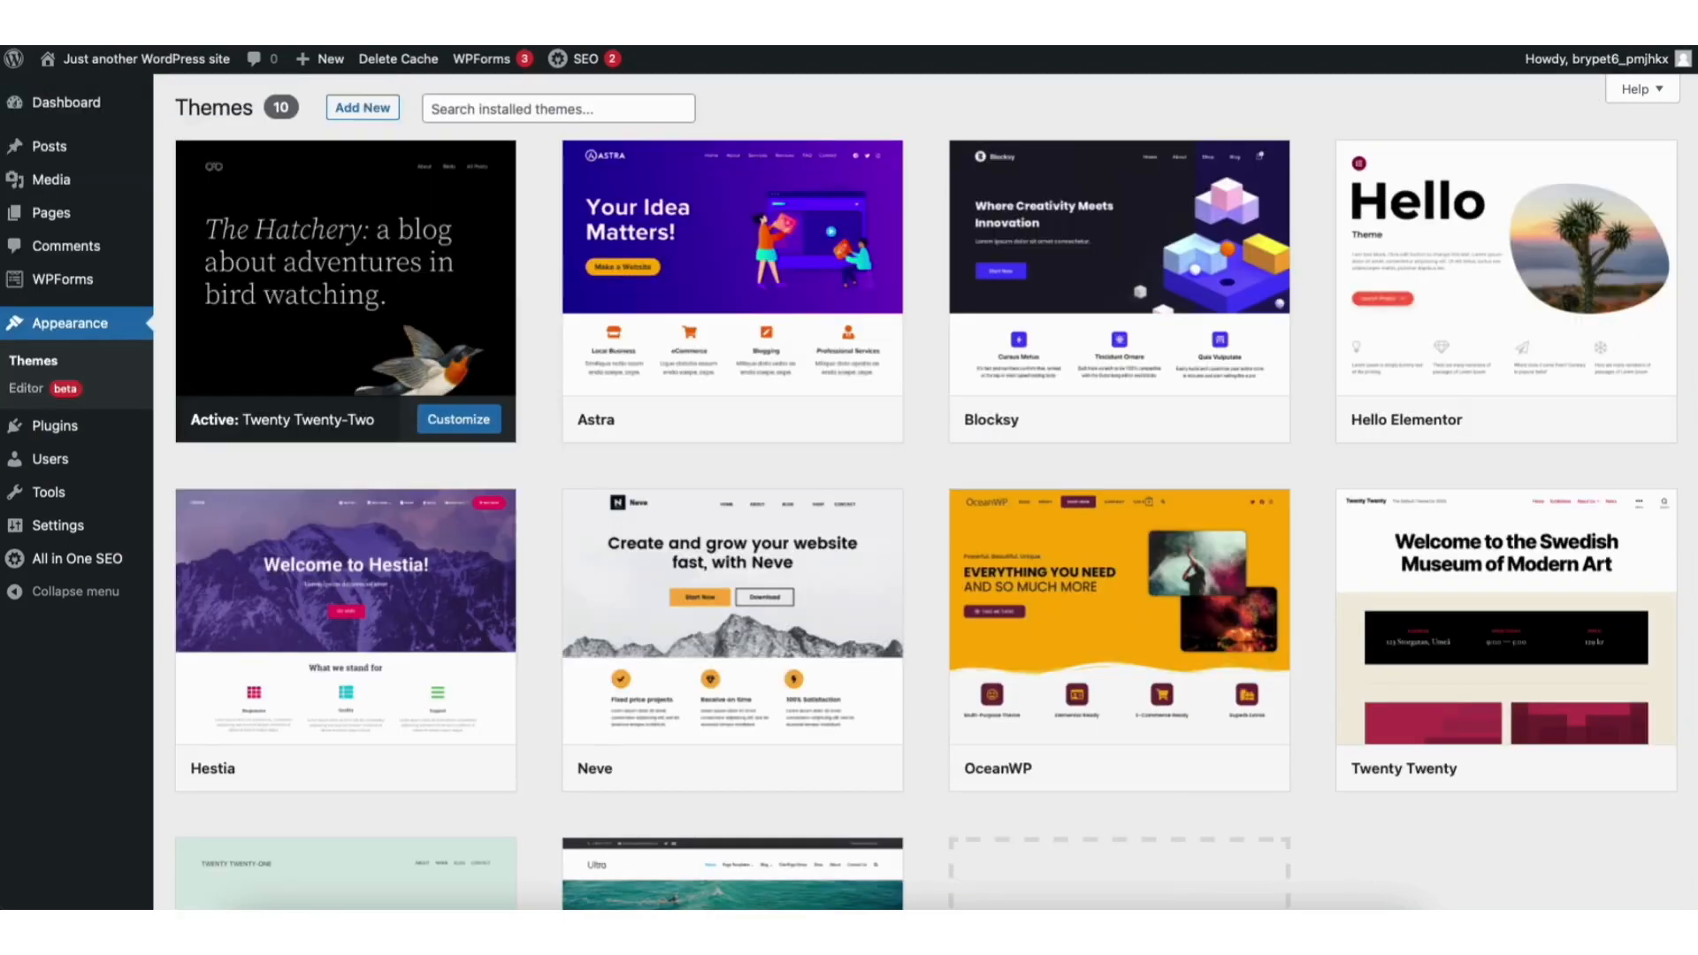
scroll(1681, 389, down, 4)
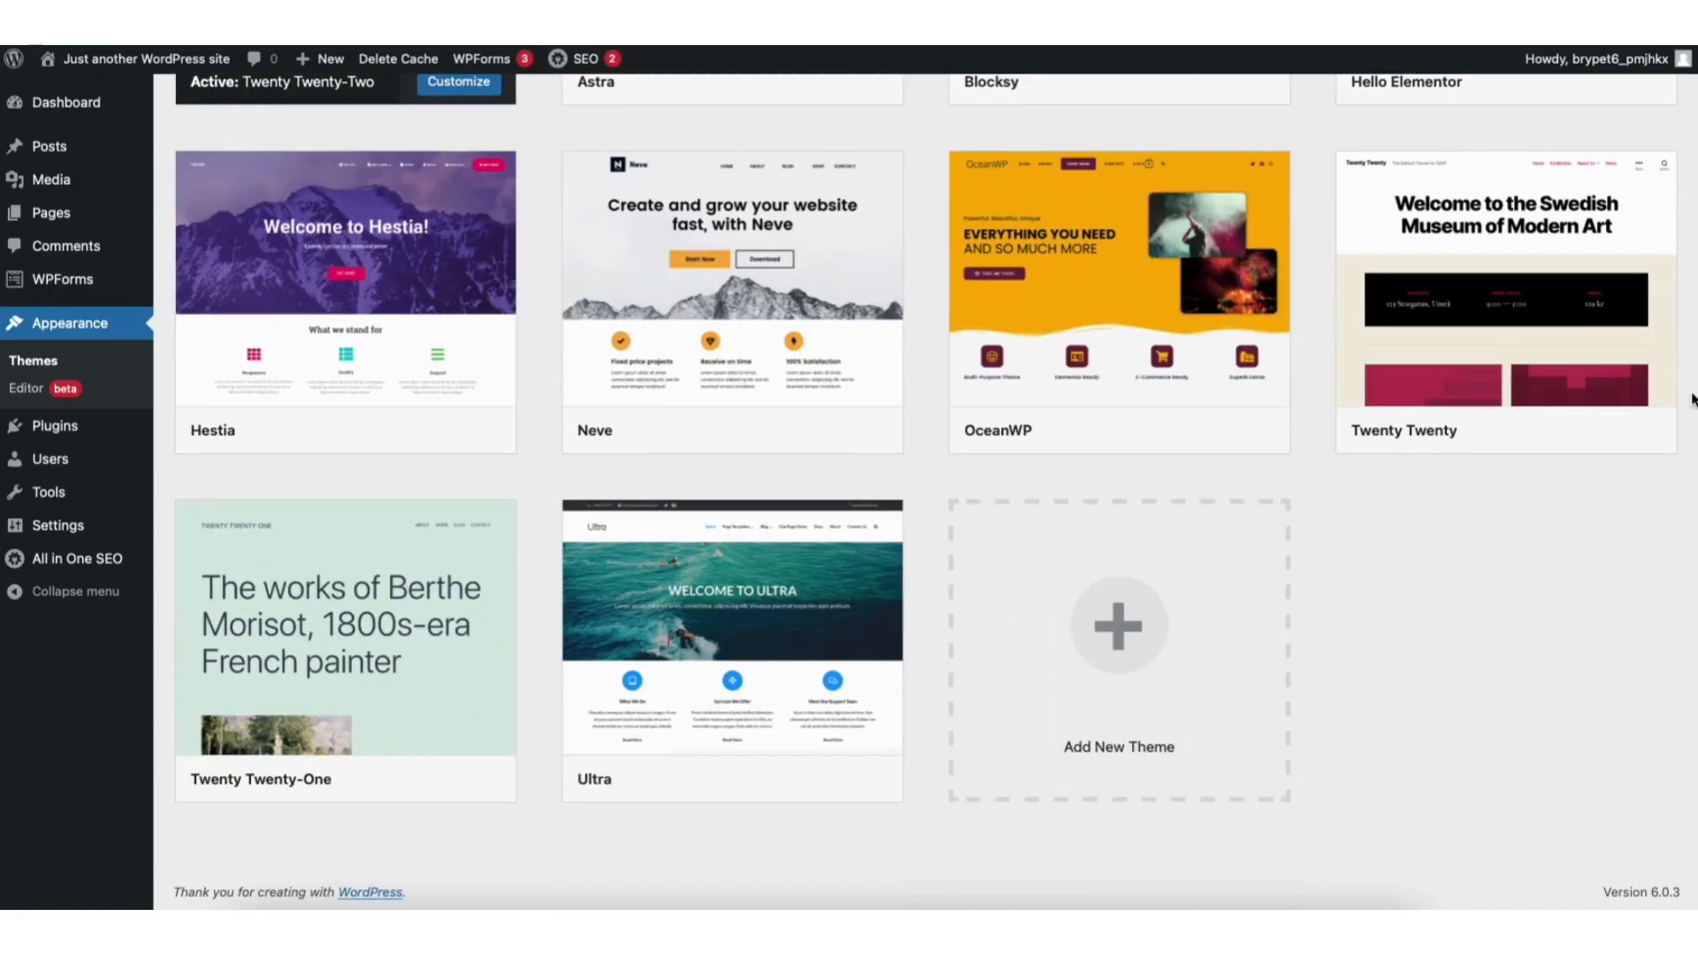
click(1154, 637)
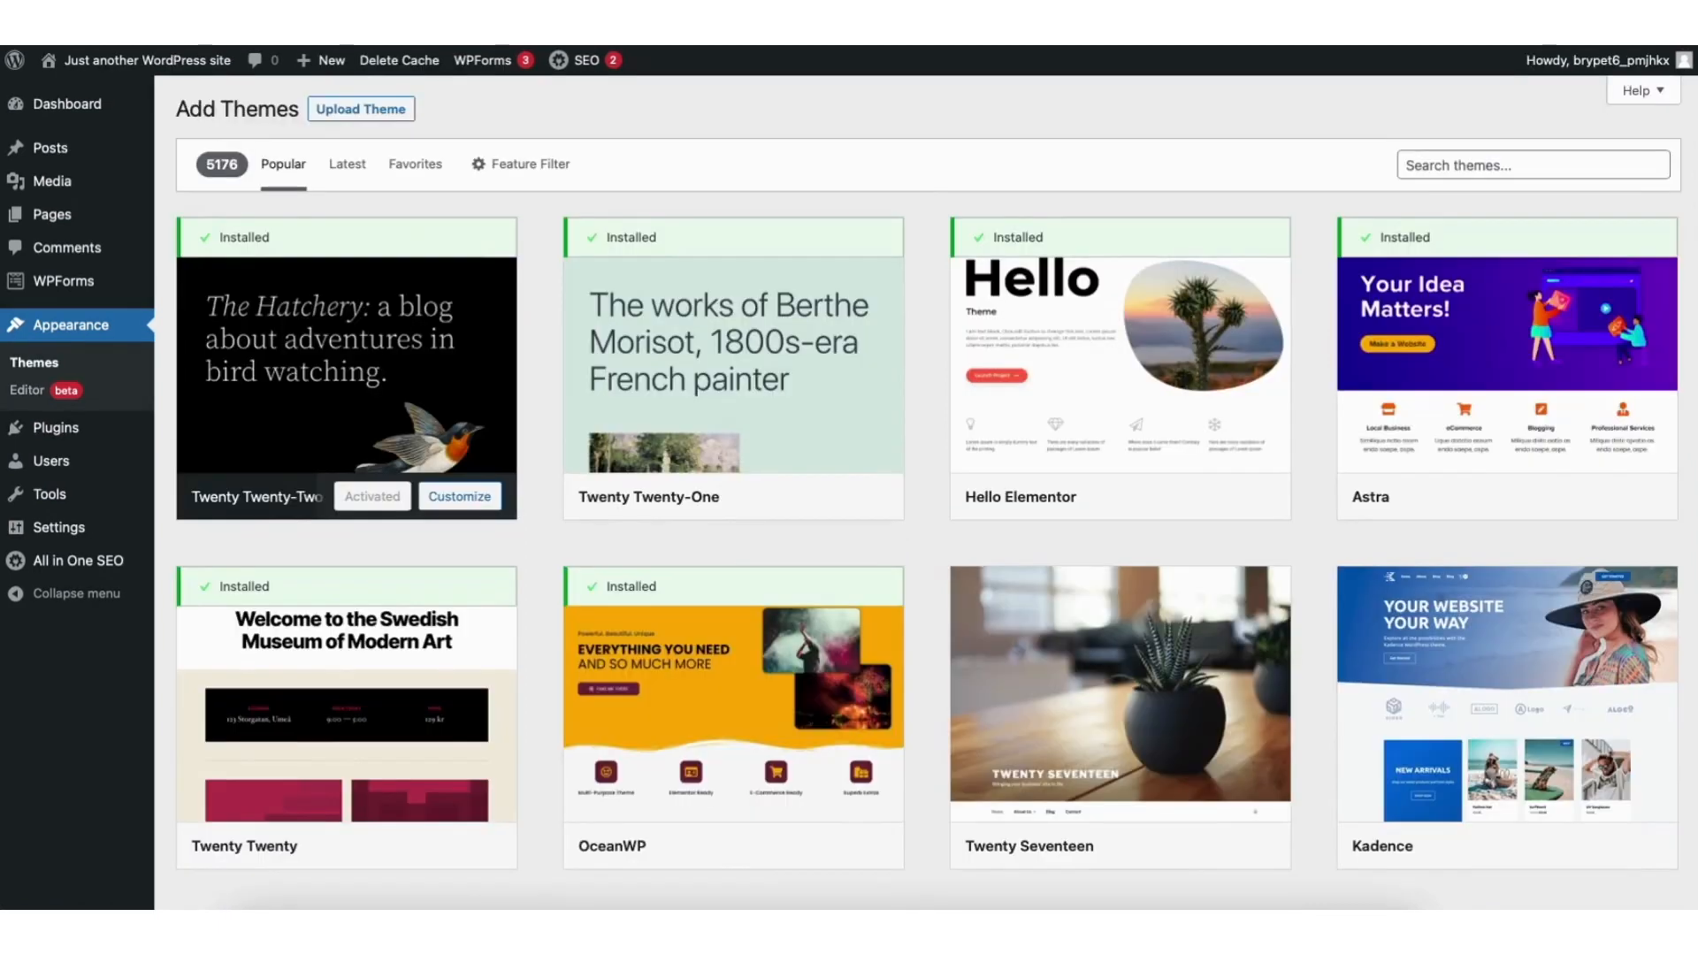
scroll(1155, 636, down, 1)
scroll(929, 491, down, 7)
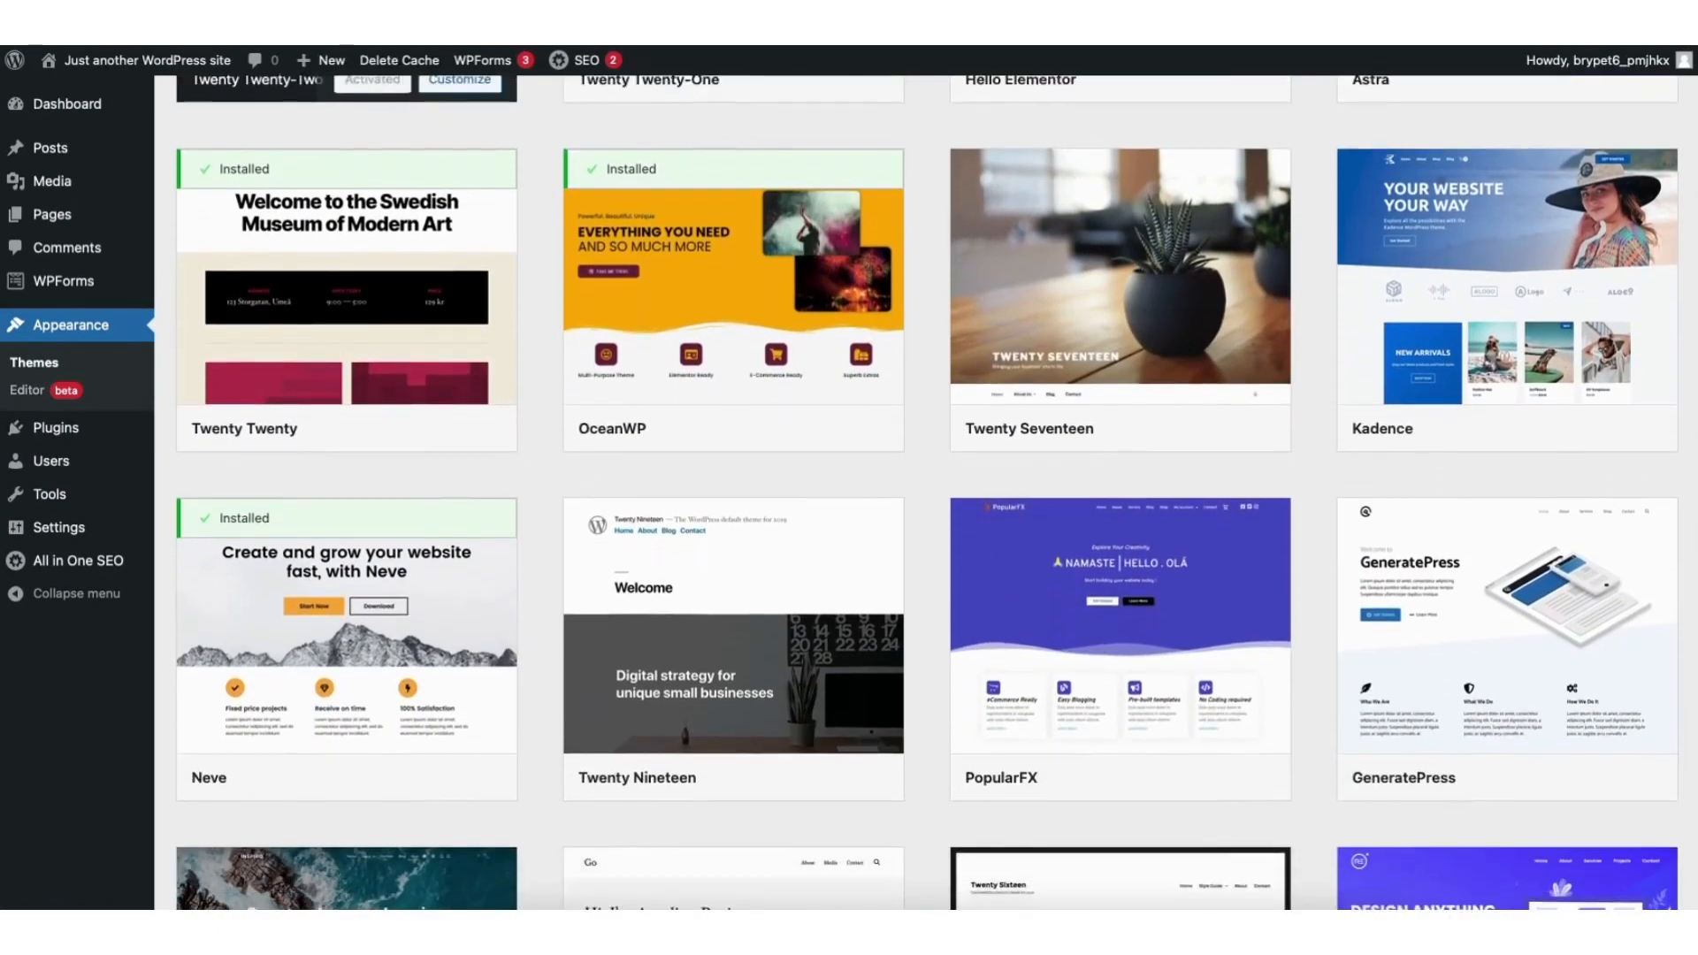
scroll(929, 492, down, 6)
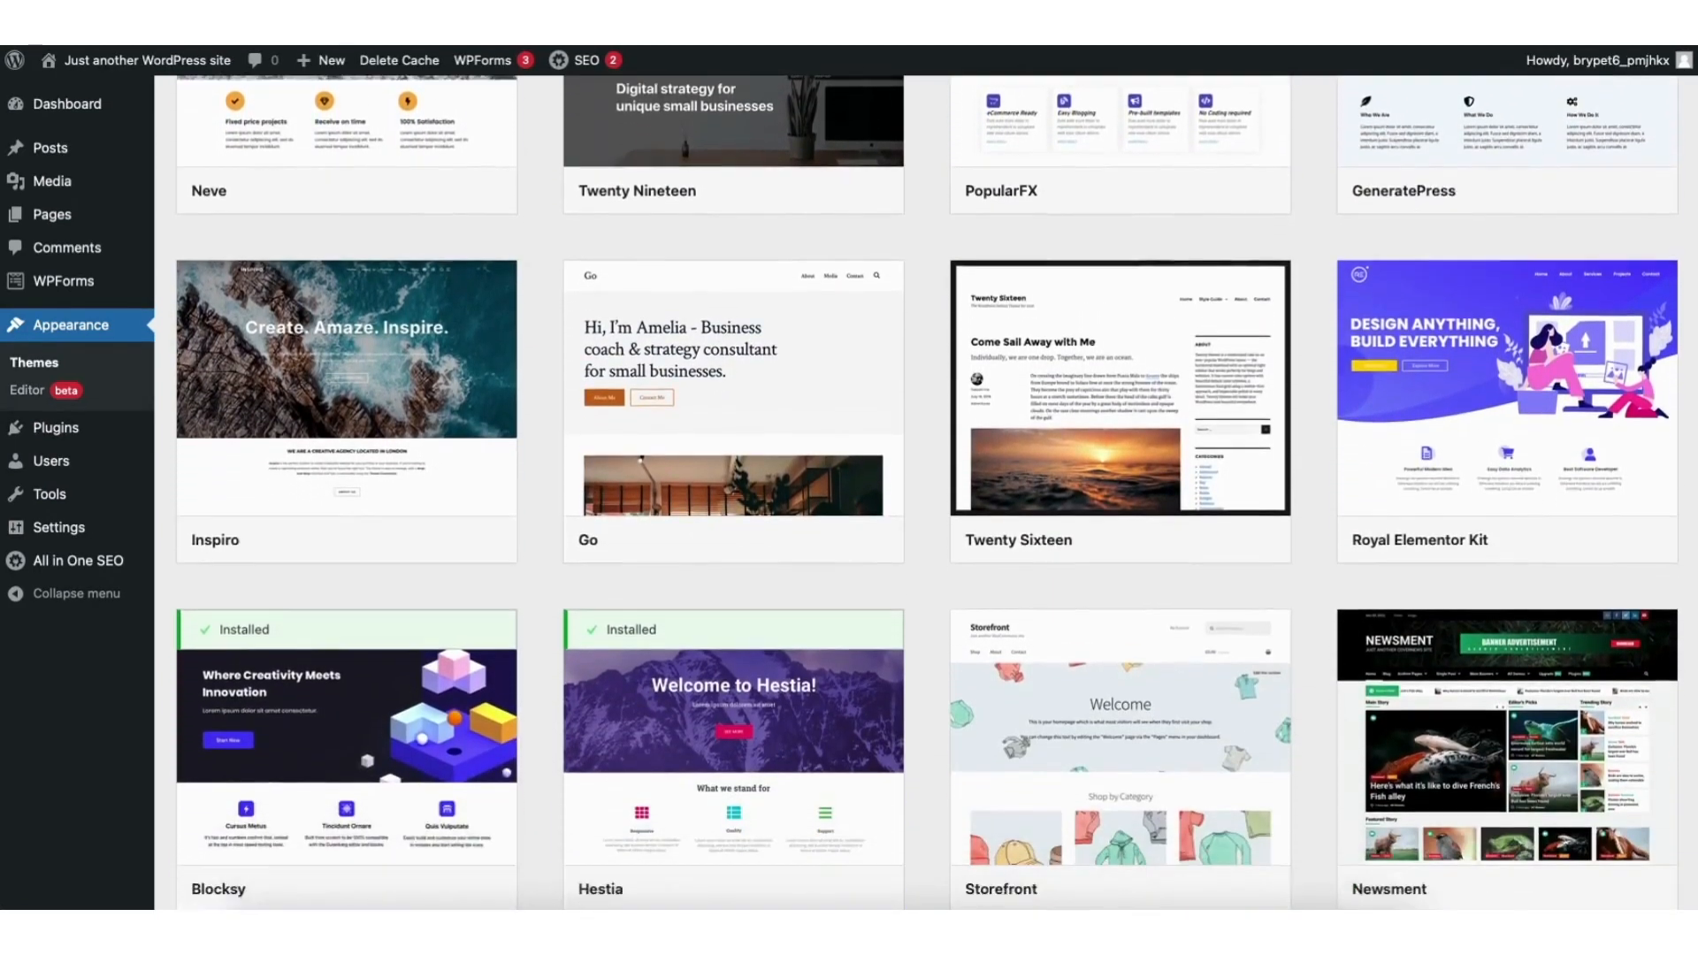
scroll(929, 491, down, 6)
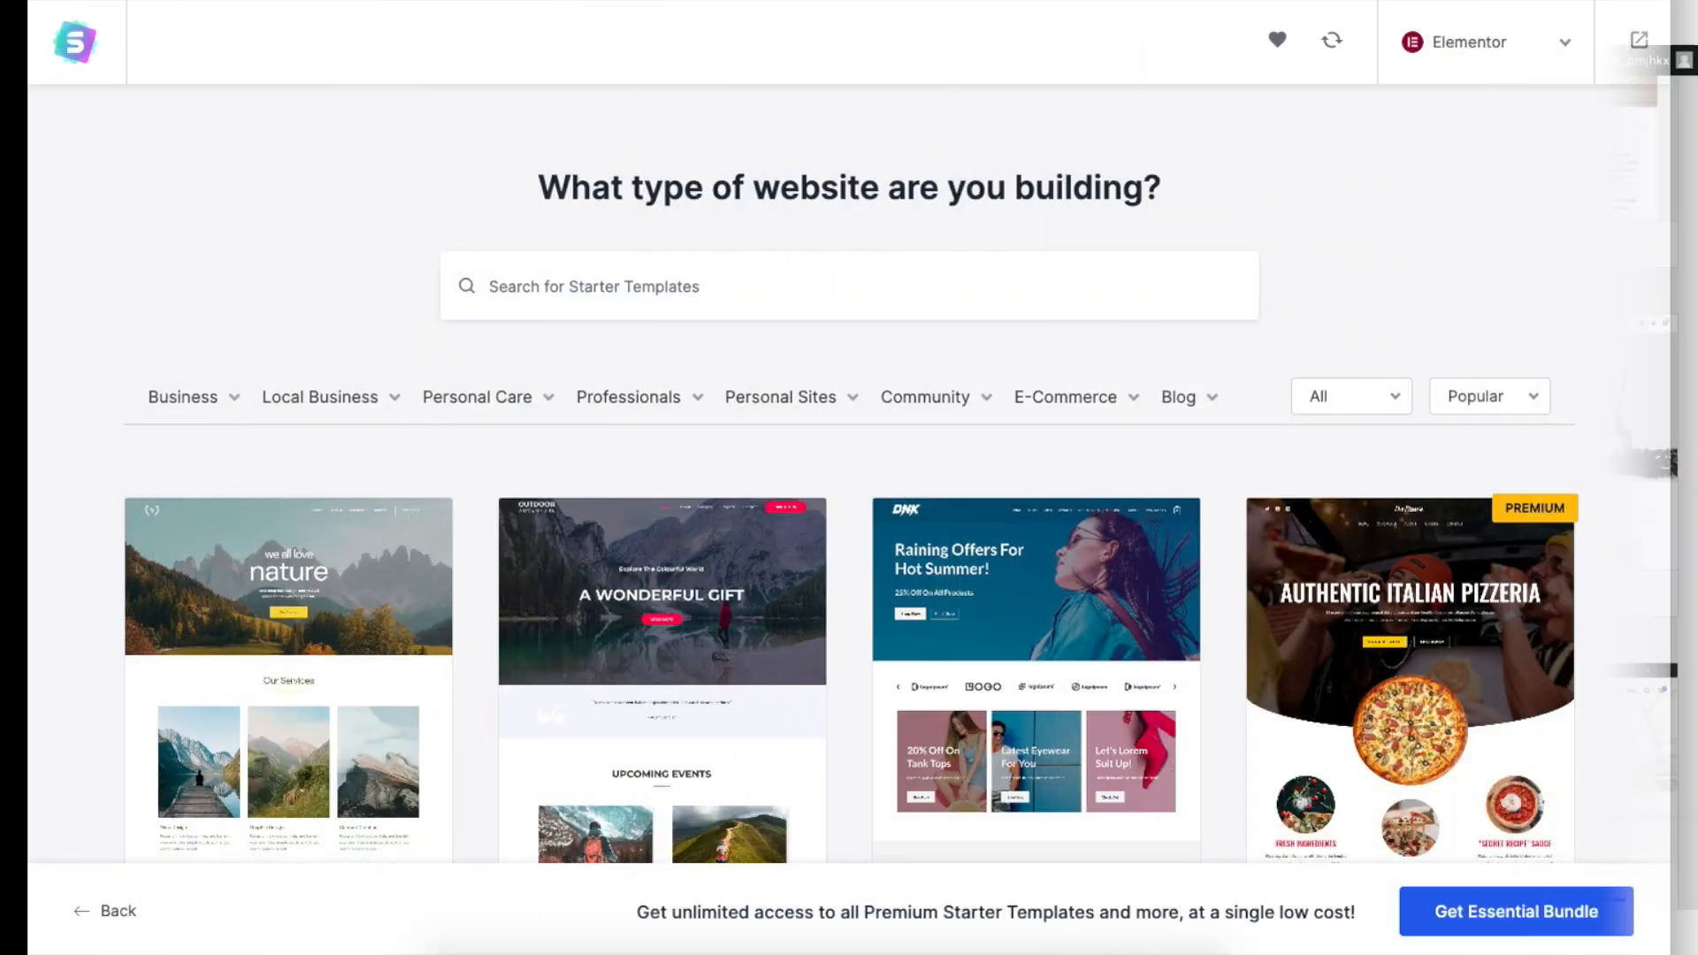
Step: Browse the gallery of Elementor starter templates
scroll(852, 473, down, 7)
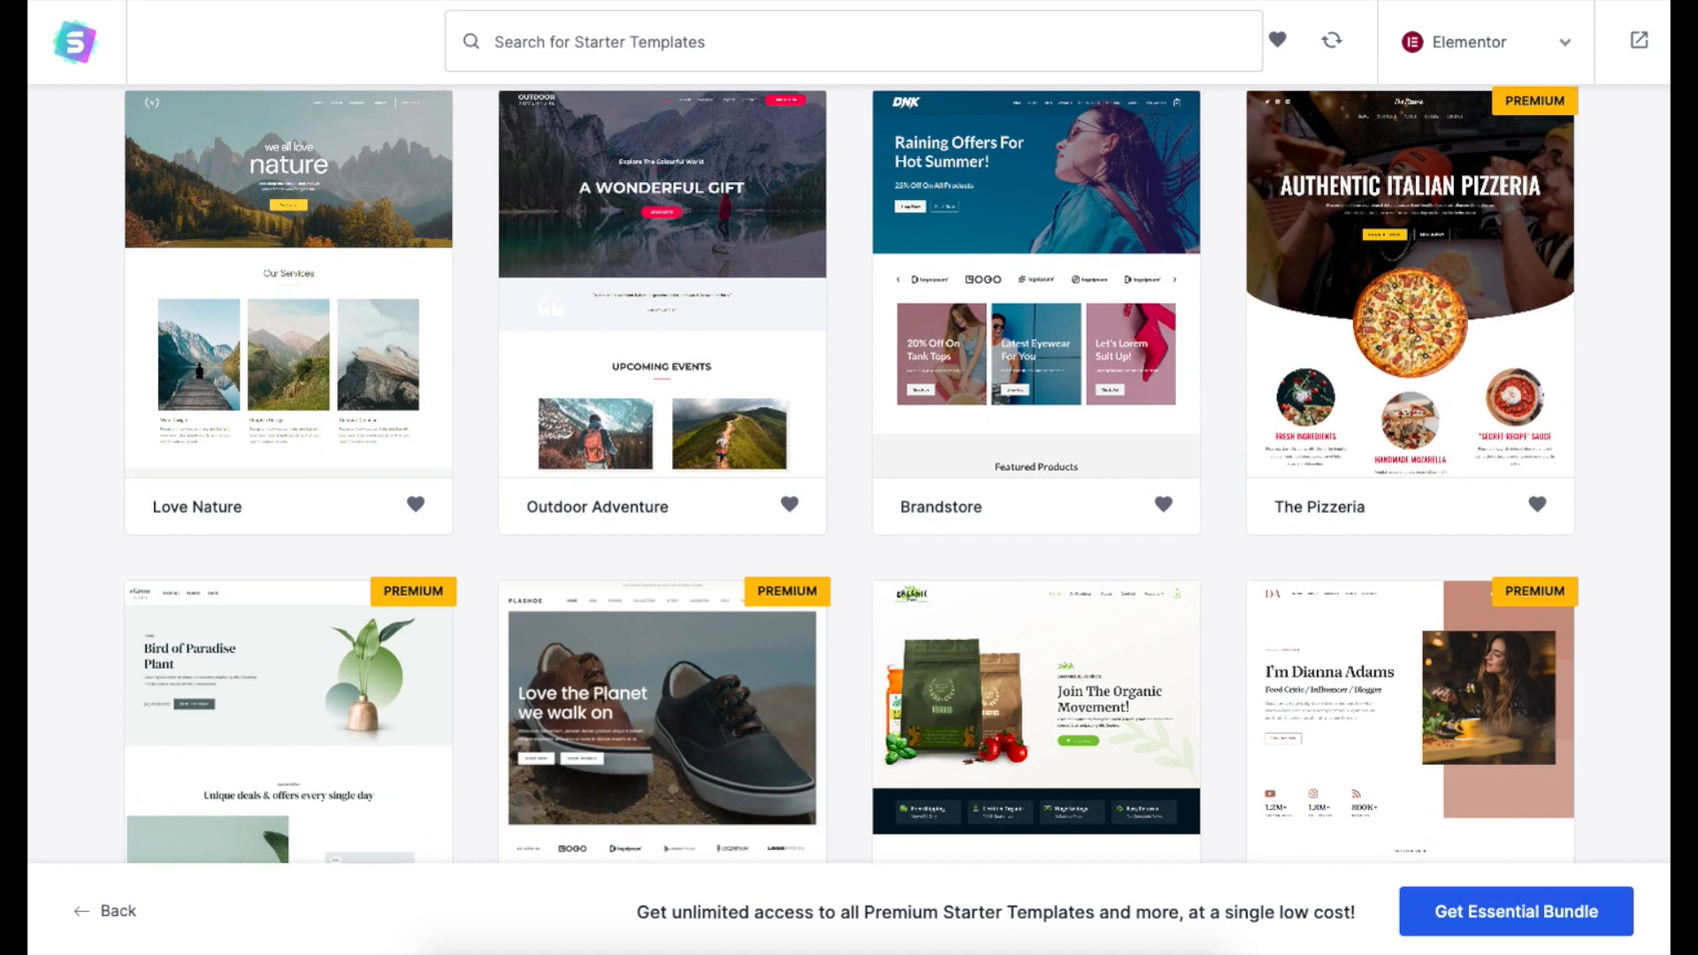
scroll(852, 473, down, 2)
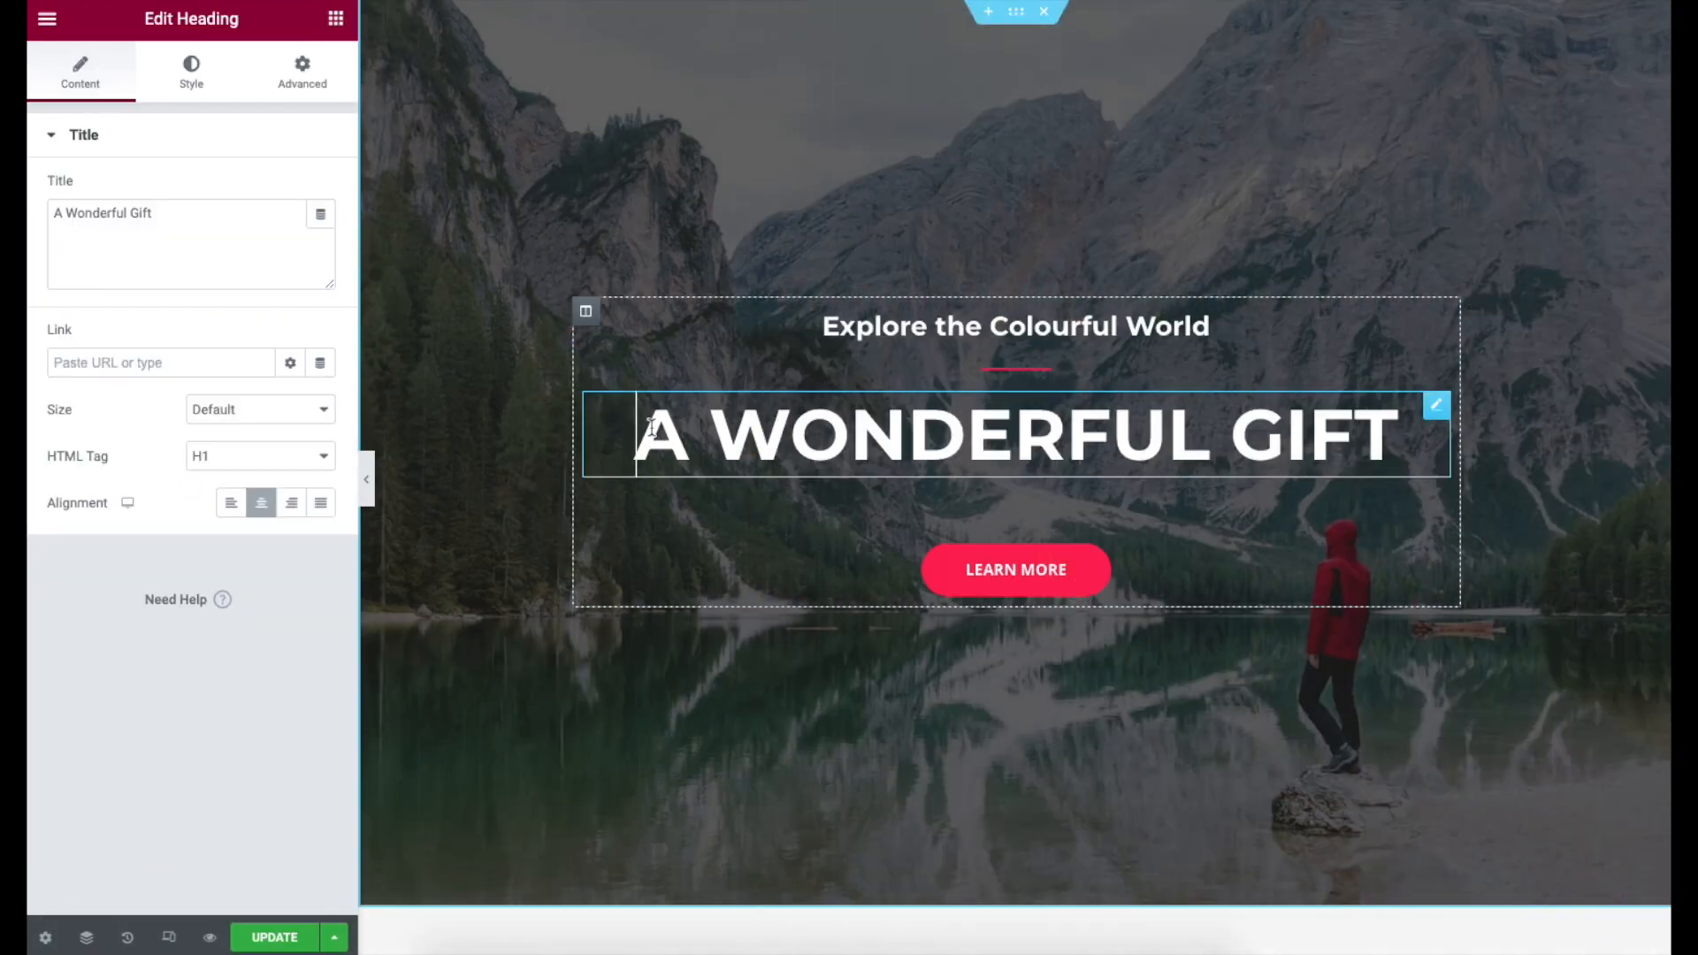
Step: Select the whole "A Wonderful Gift" heading text in the hero section
drag(651, 426, 1354, 433)
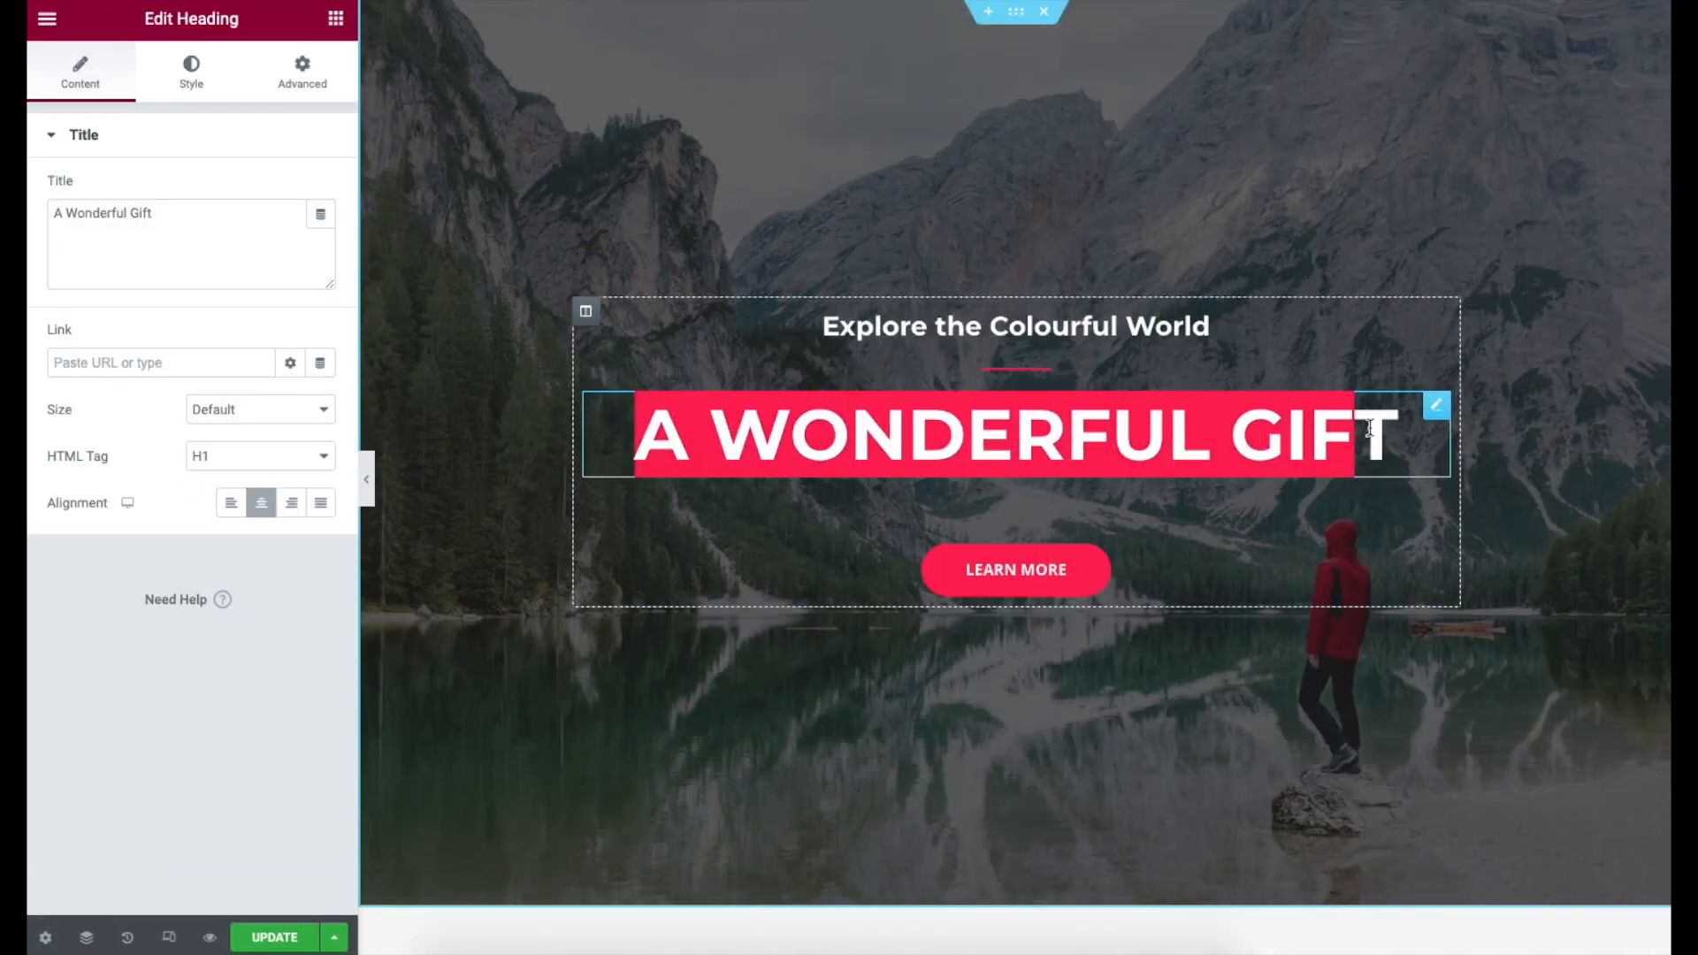
drag(1353, 433, 1397, 433)
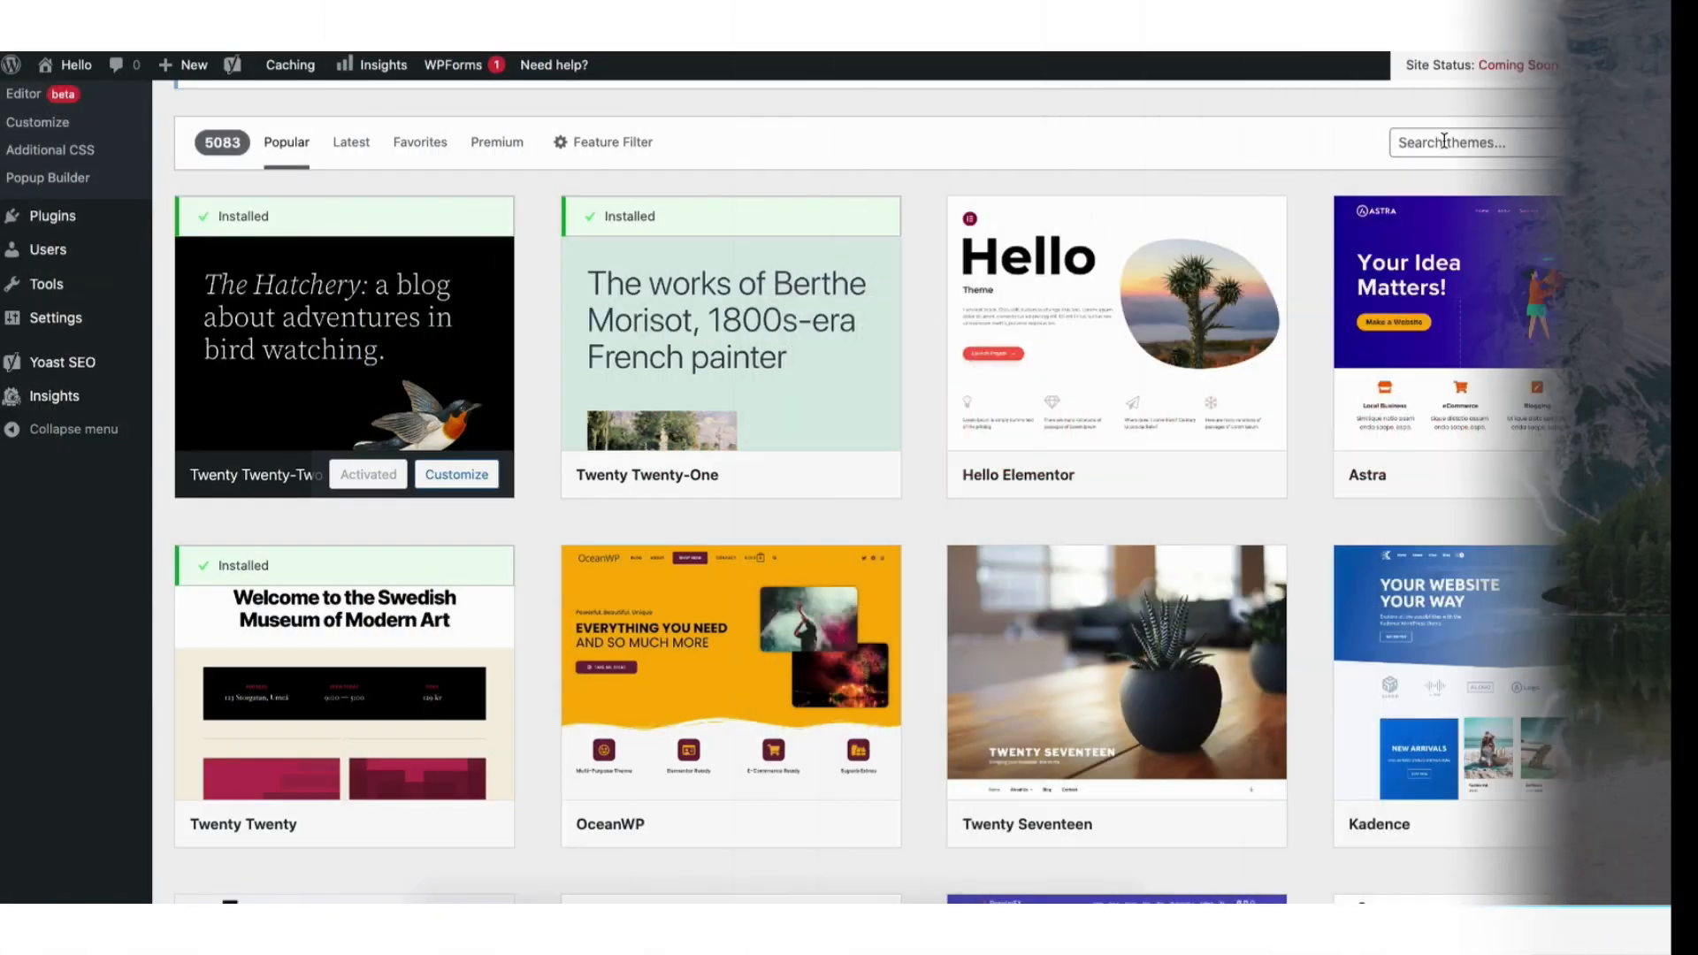
Step: Search the theme library for "astra", then install and activate the Astra theme
click(1444, 141)
text(astra)
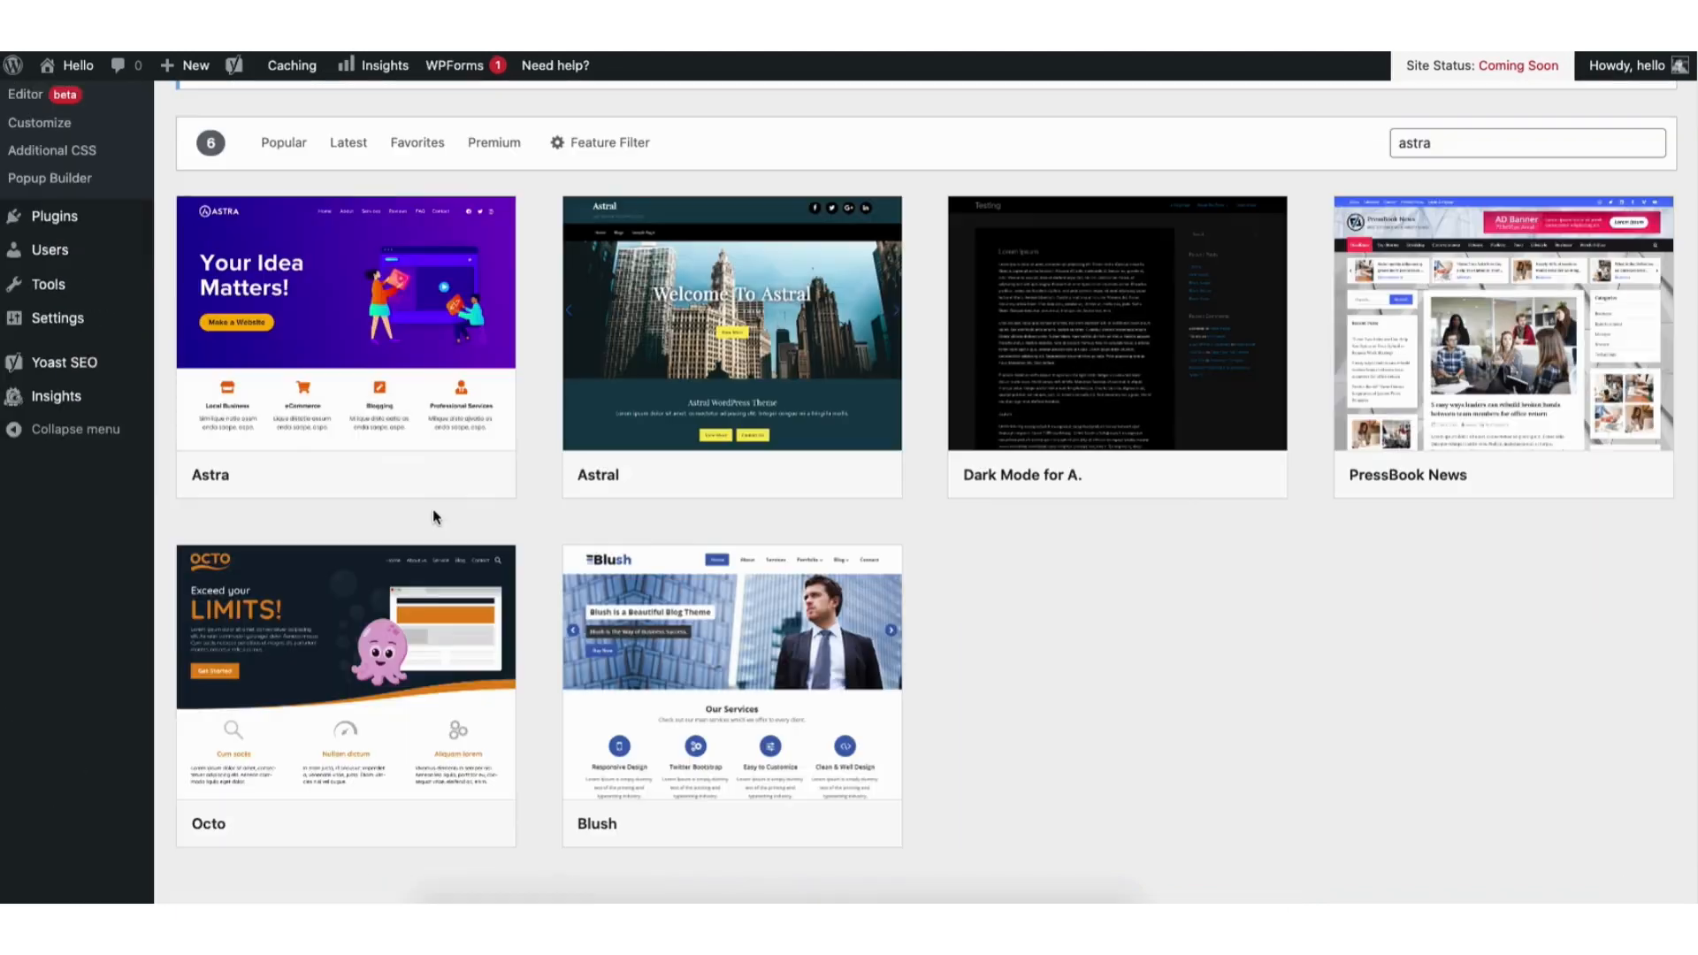
mouse_move(398, 428)
click(386, 474)
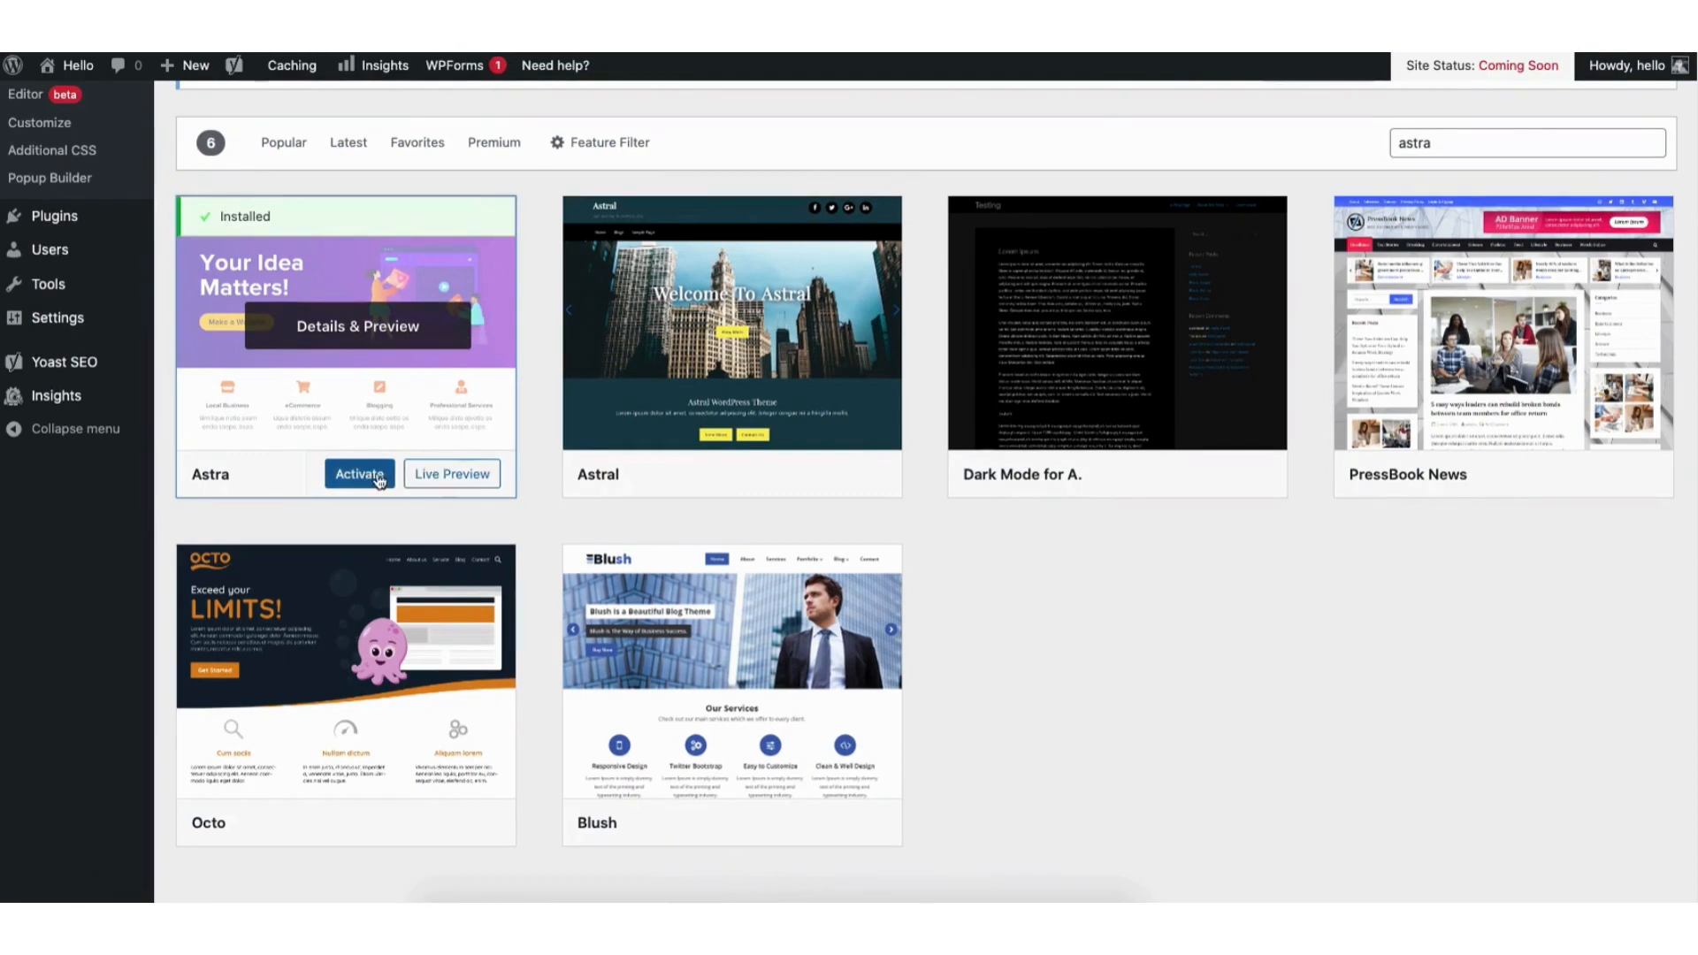
click(359, 477)
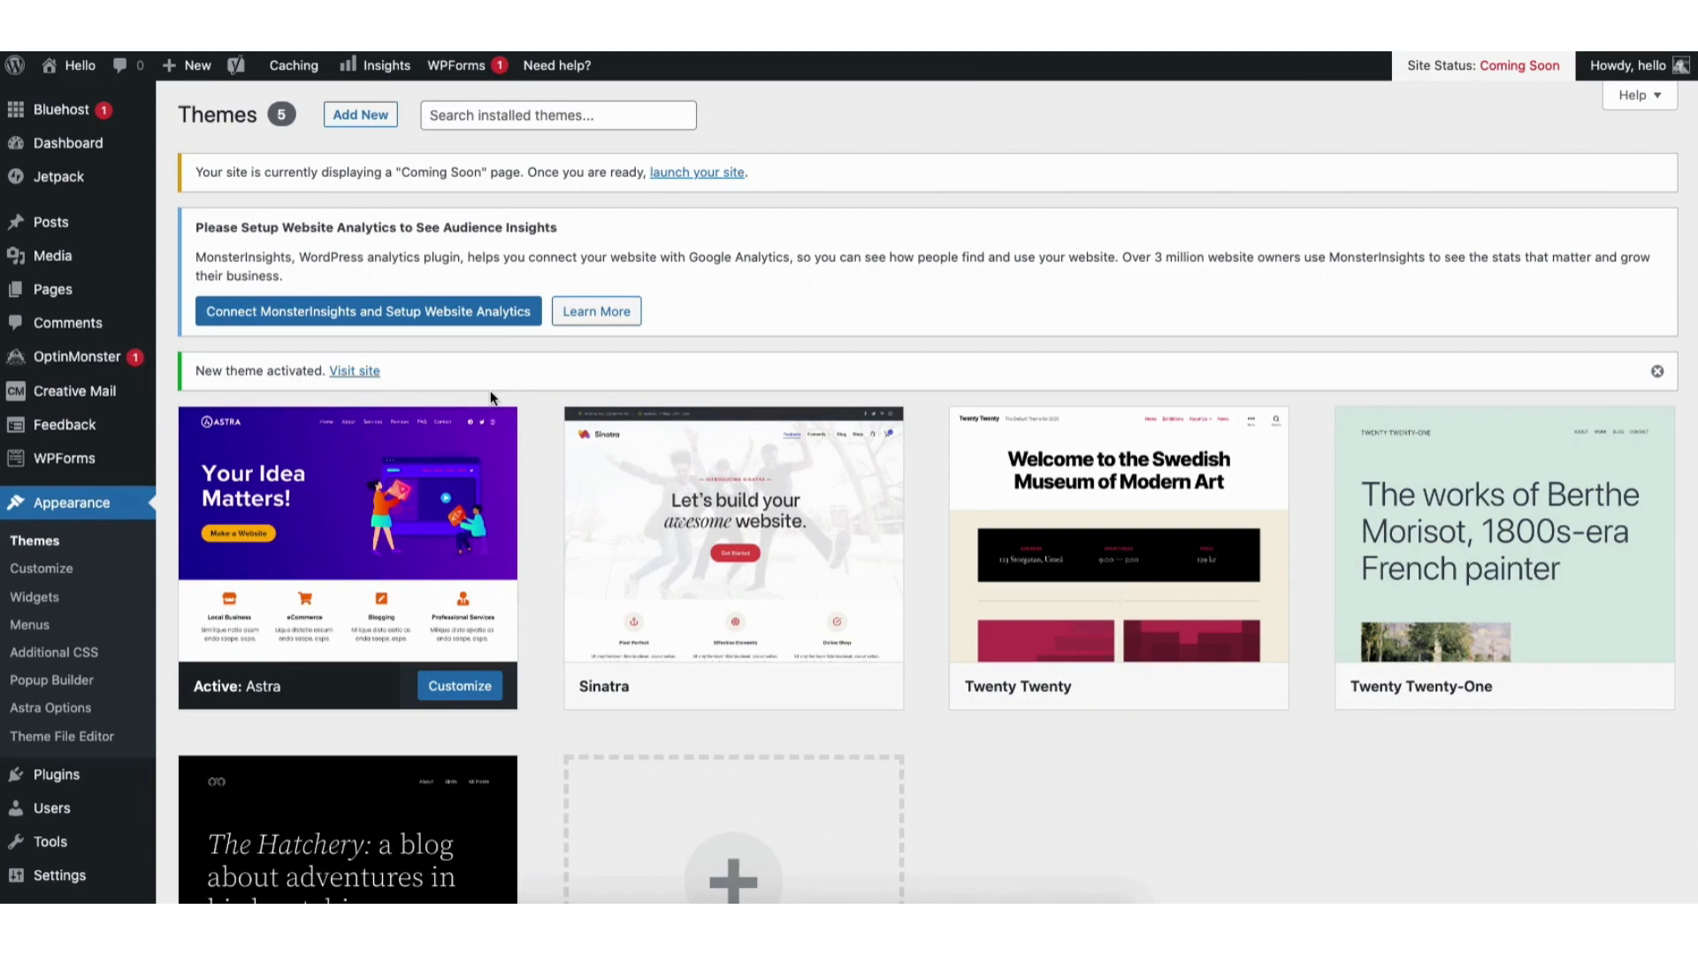
Step: Search the plugin library for "starter templates", then install and activate the Starter Templates plugin by Brainstorm Force
mouse_move(59, 781)
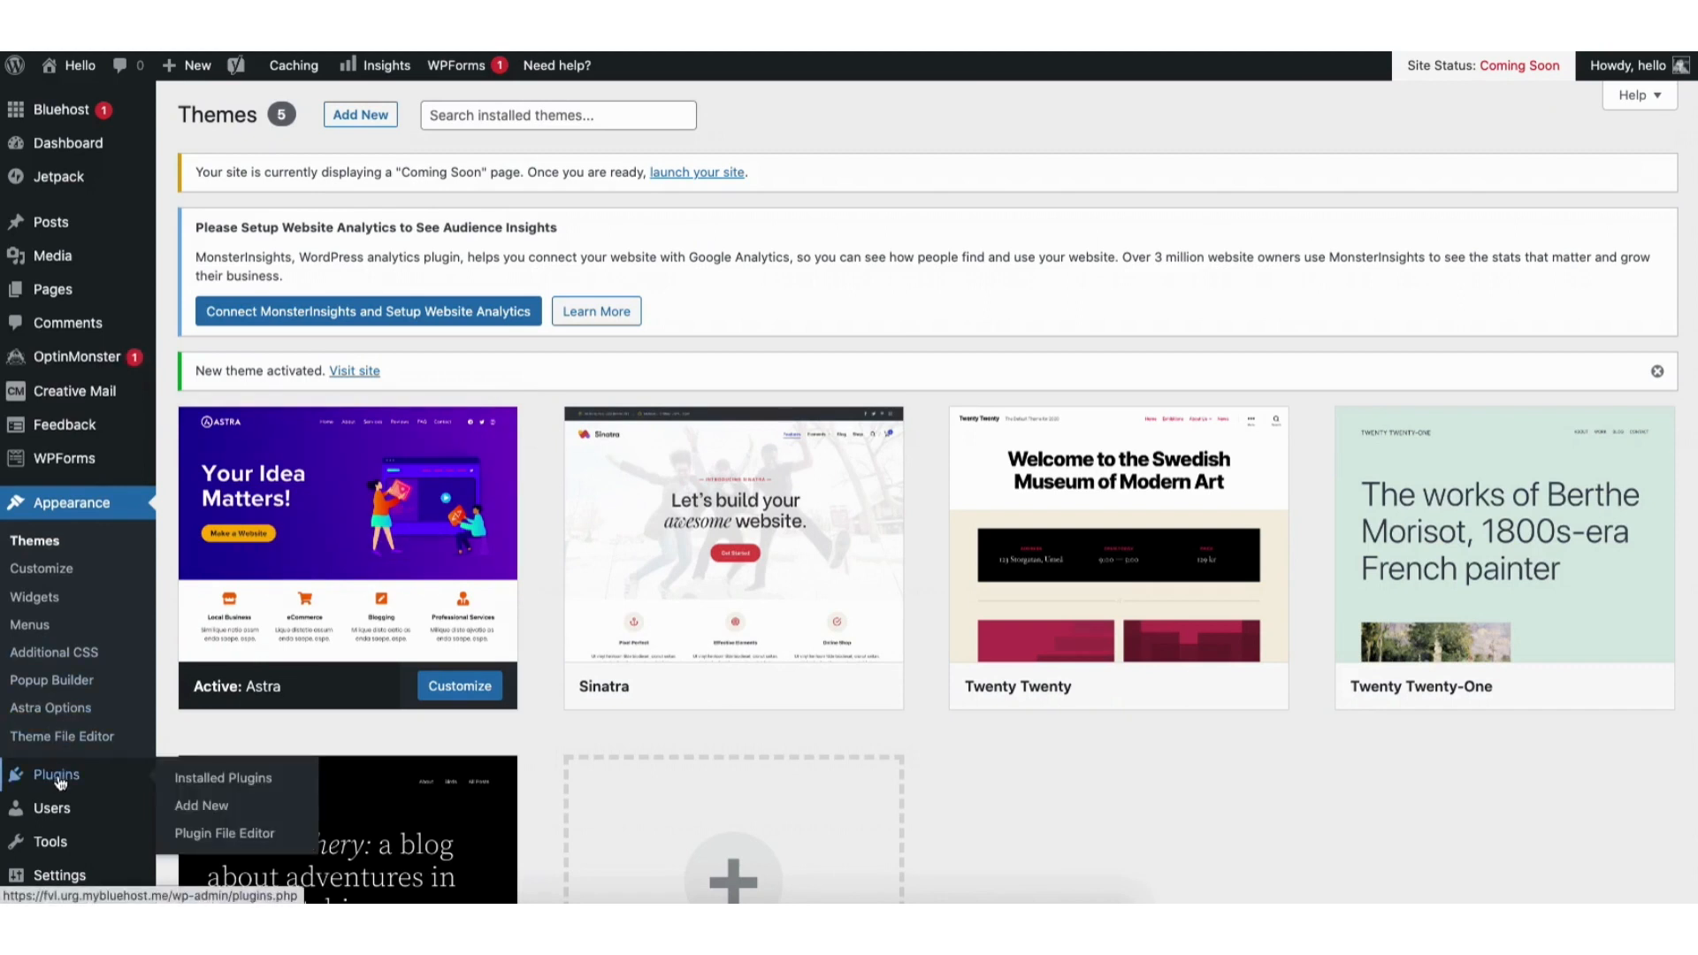
click(203, 806)
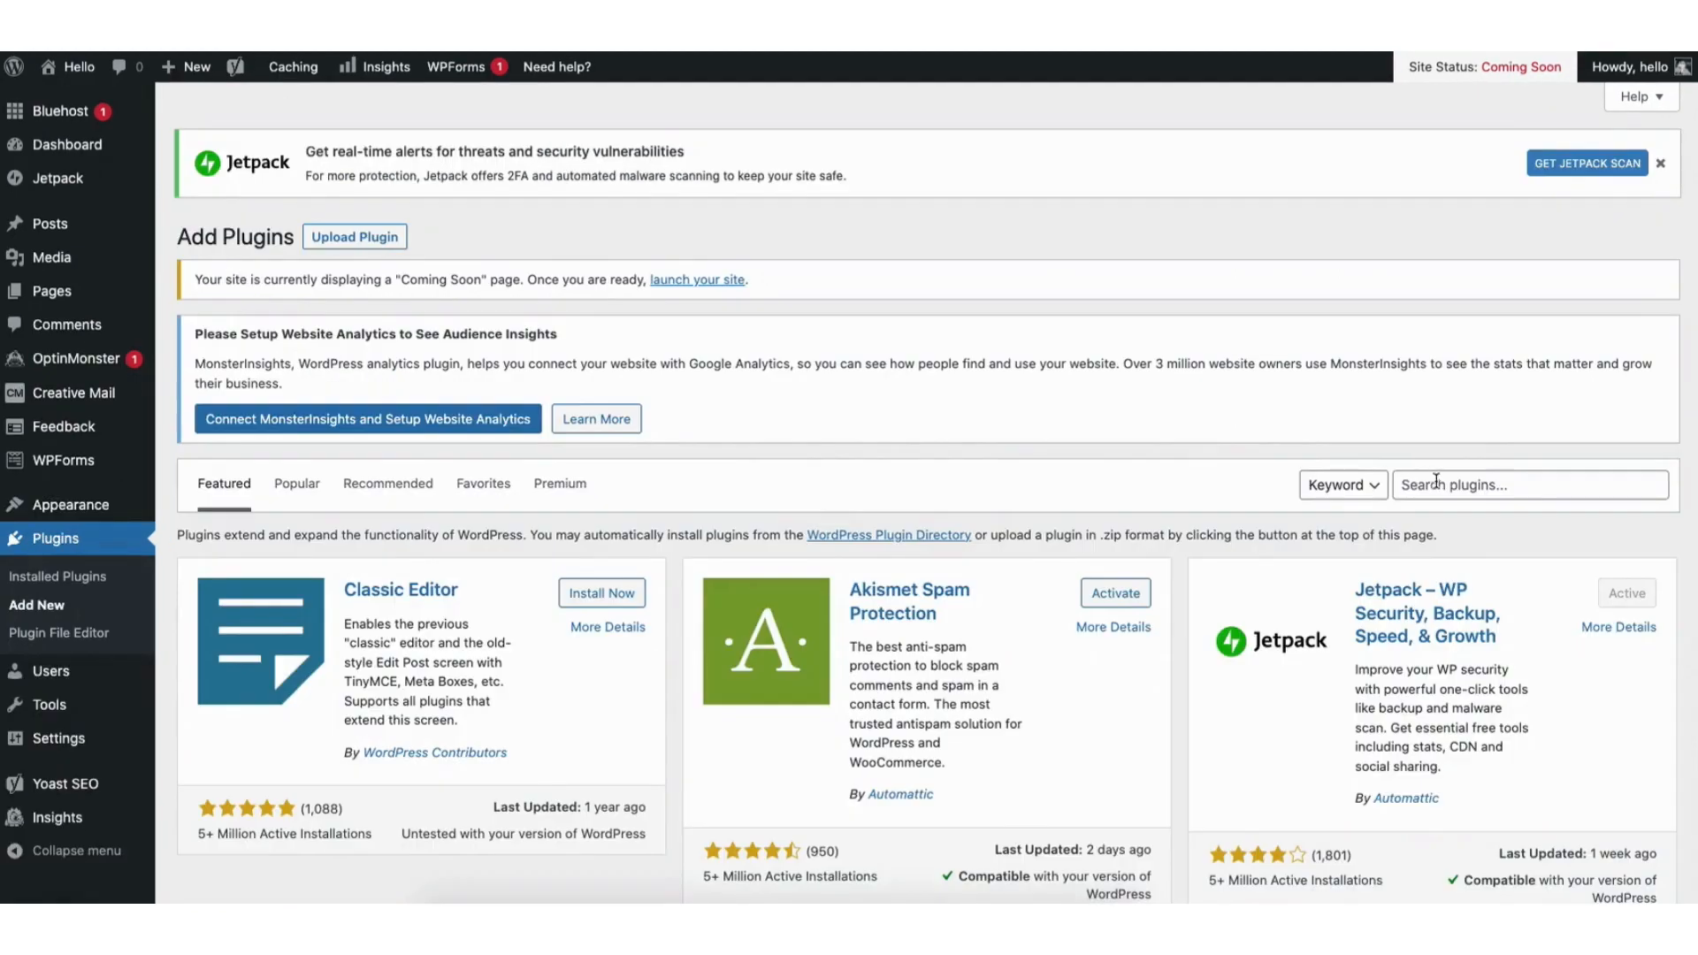
click(1435, 482)
text(starter templates)
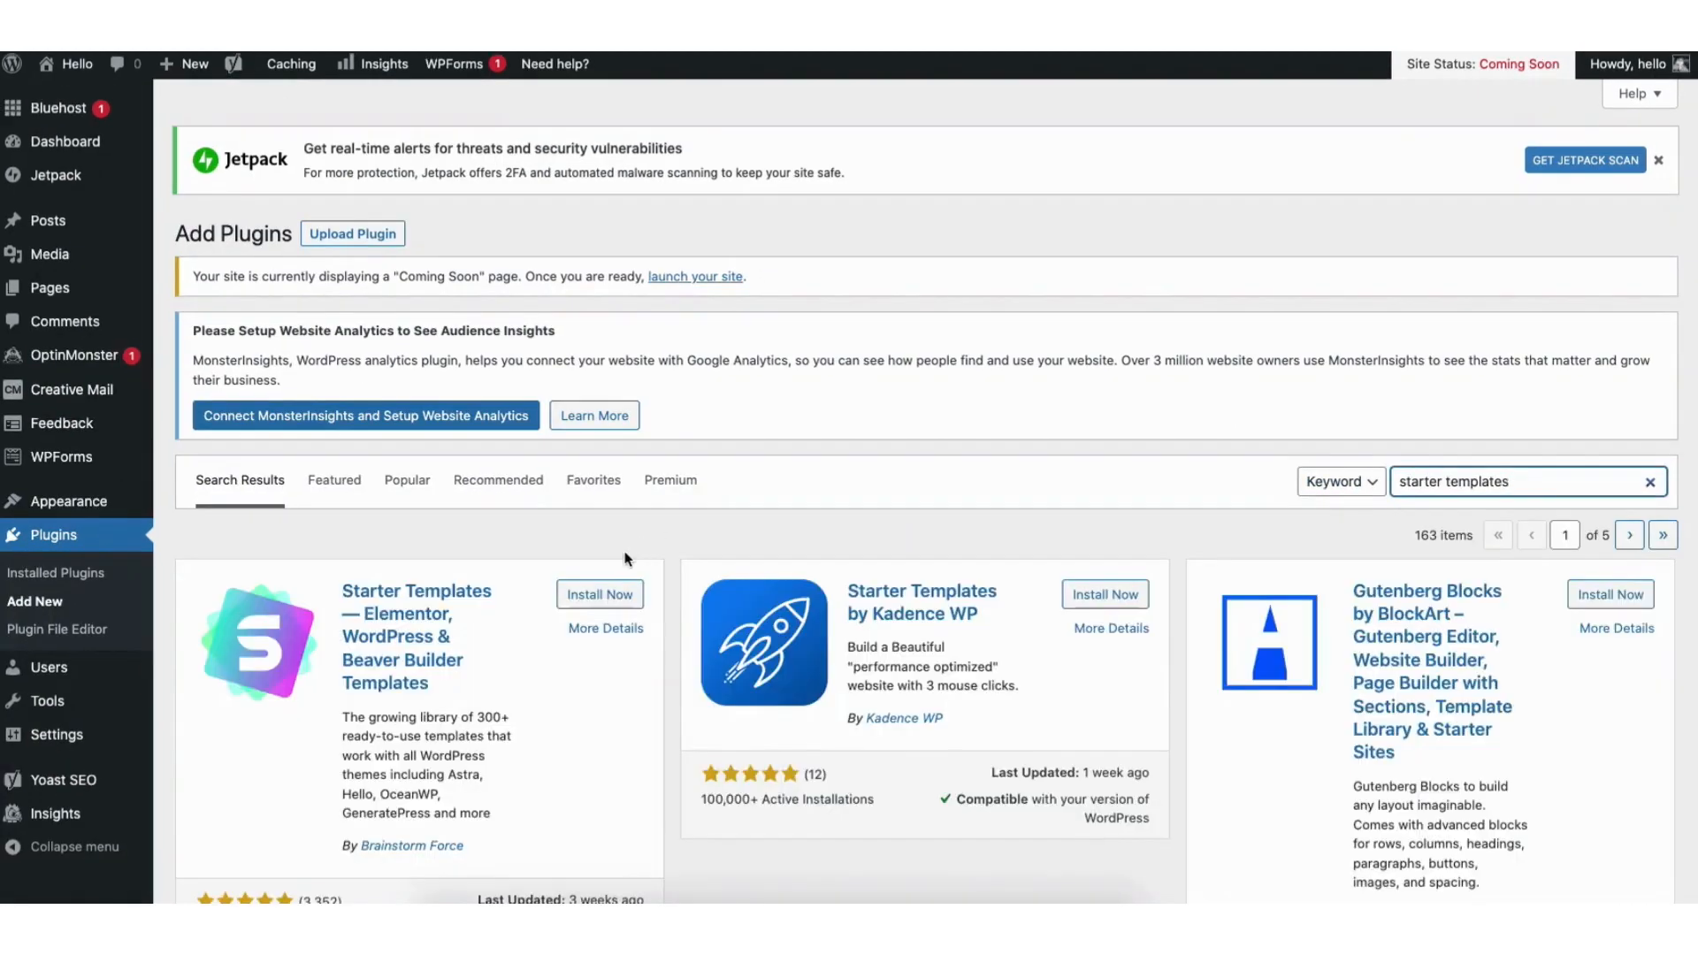
click(597, 595)
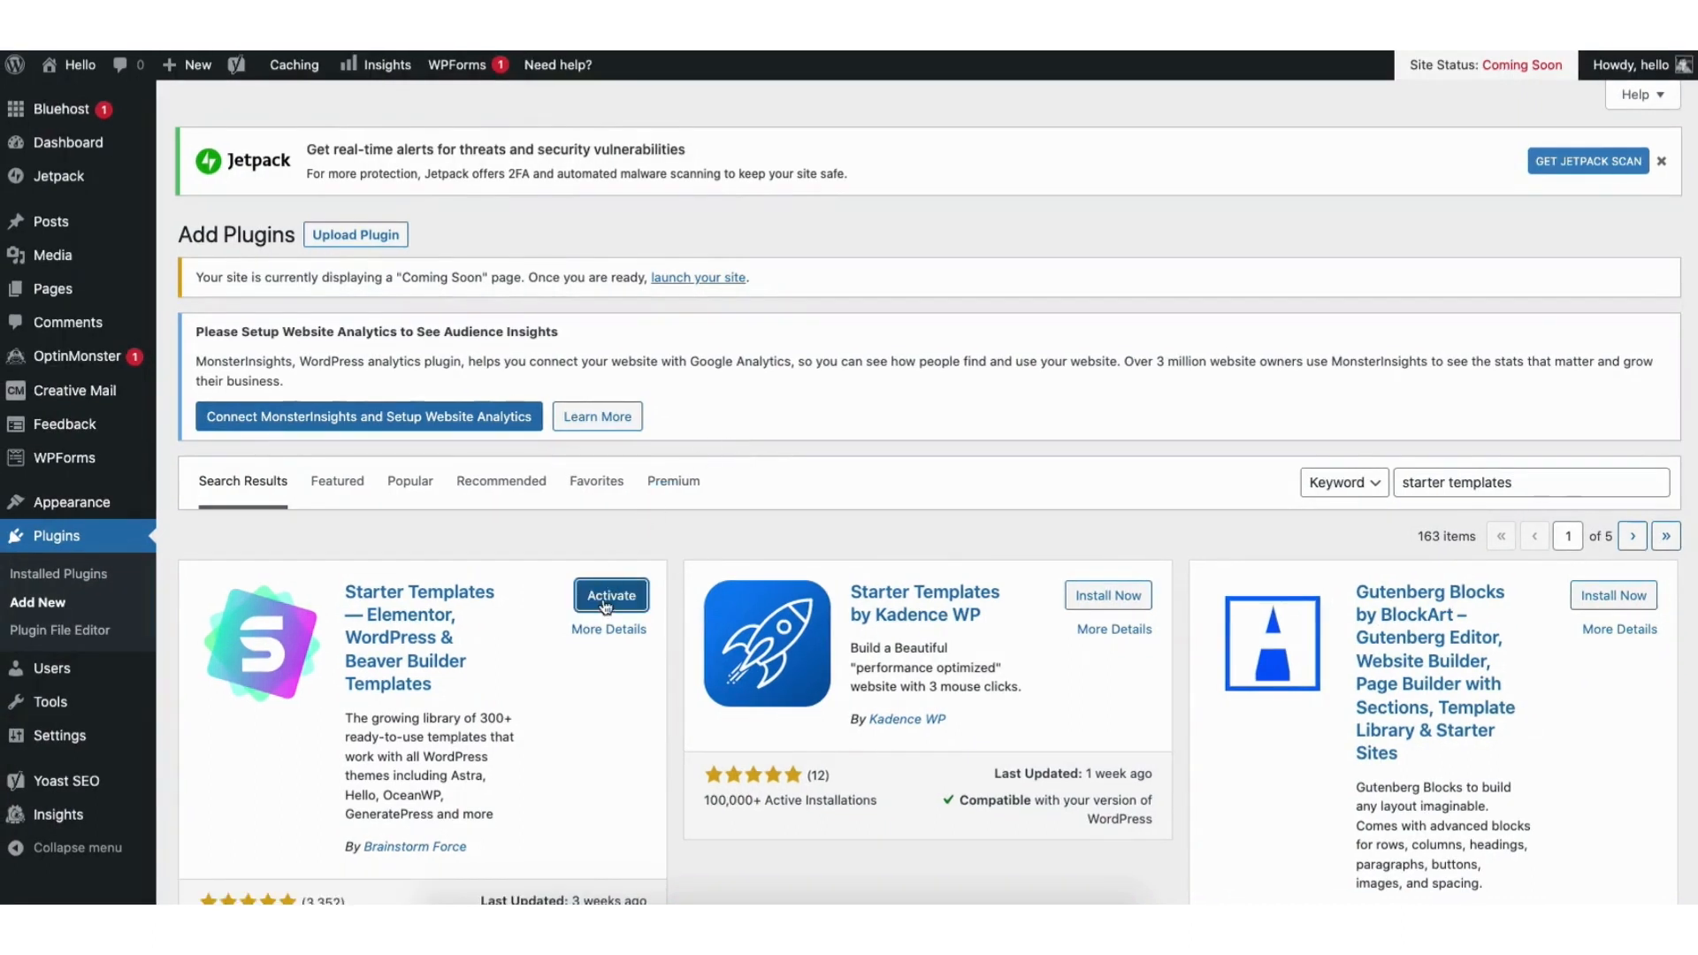
click(607, 604)
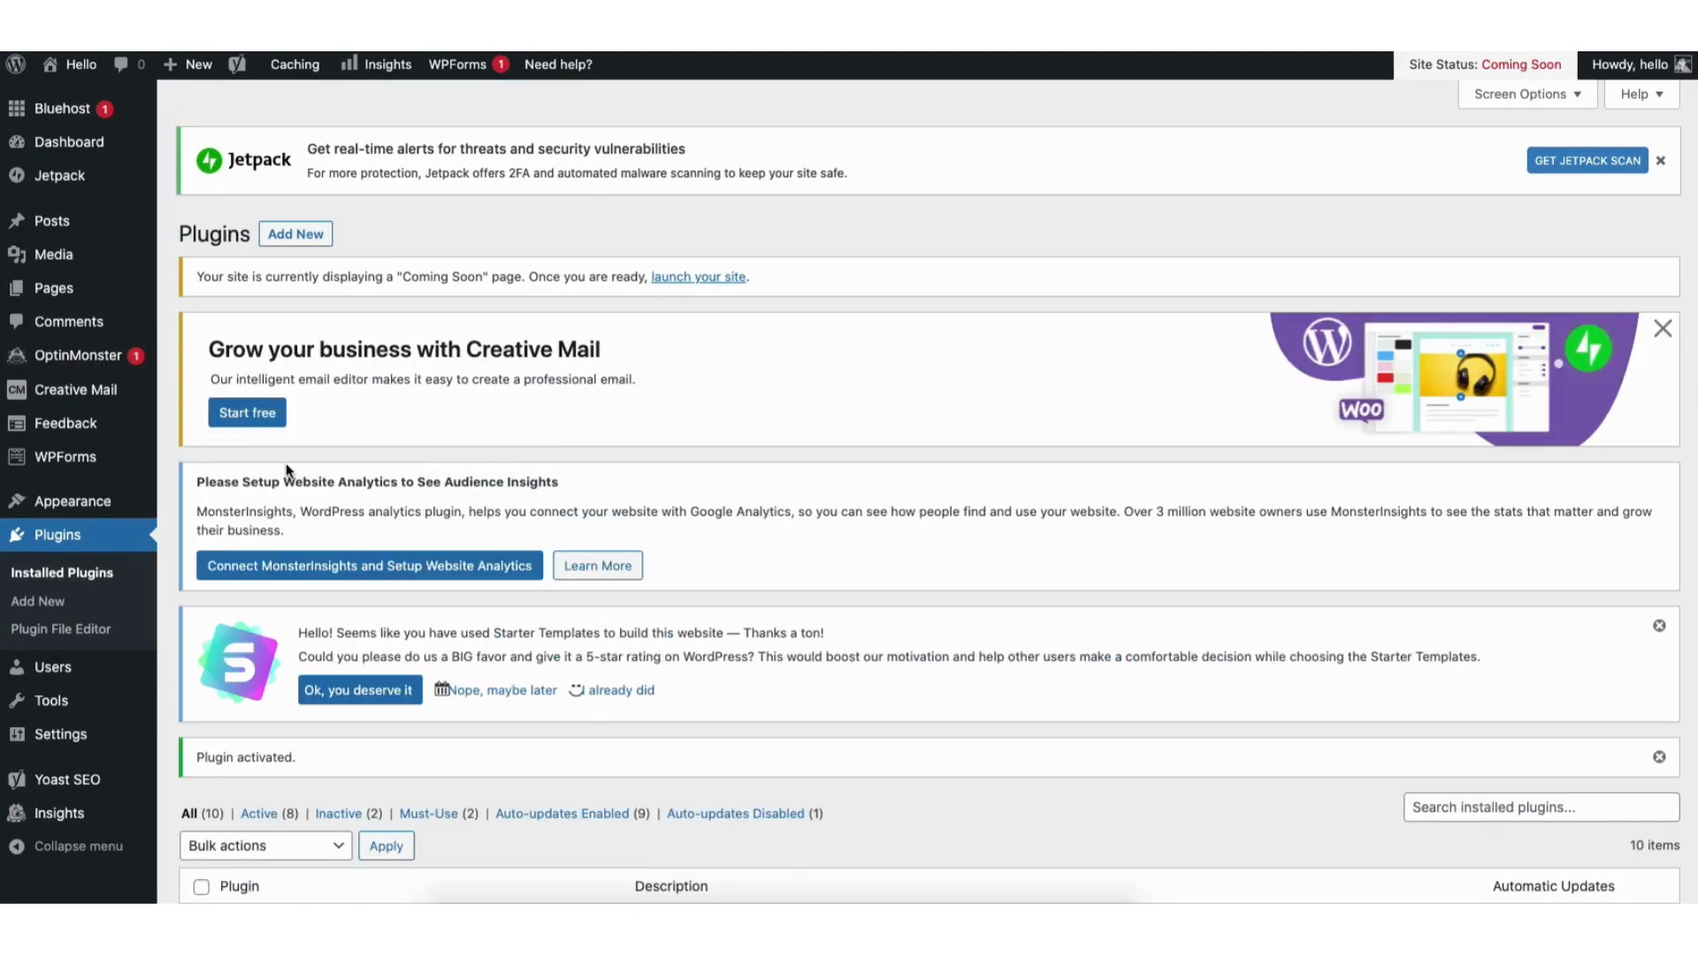
Step: Open the Starter Templates library and browse the Elementor website templates
mouse_move(74, 506)
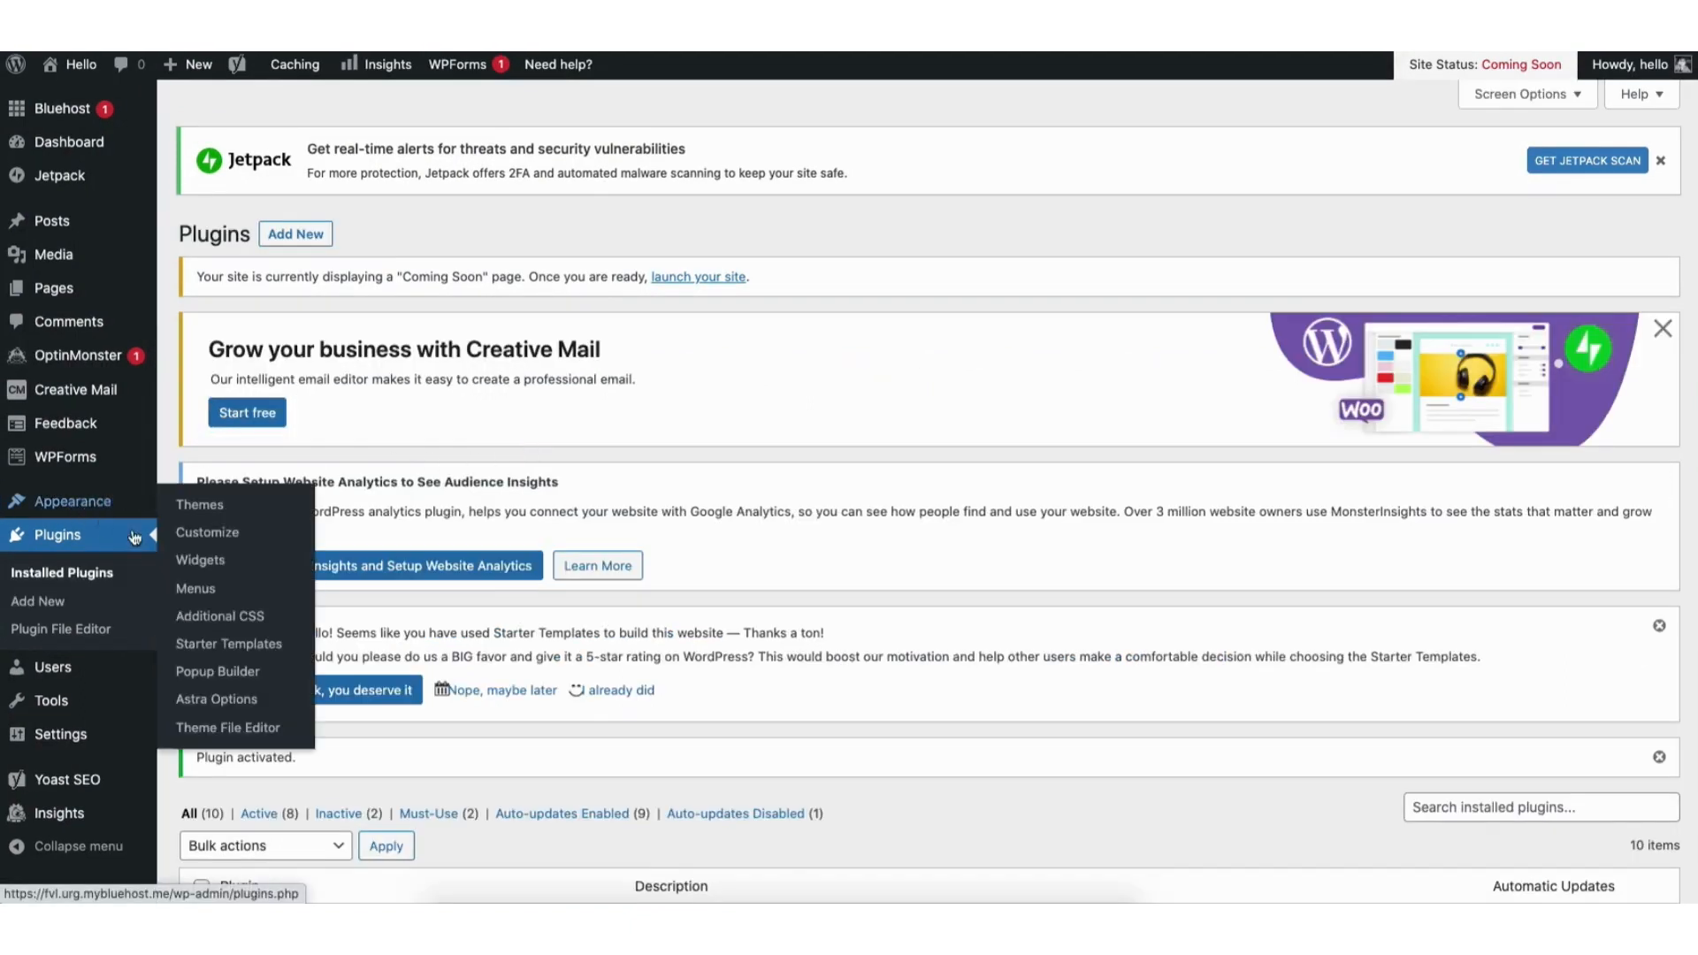
click(215, 648)
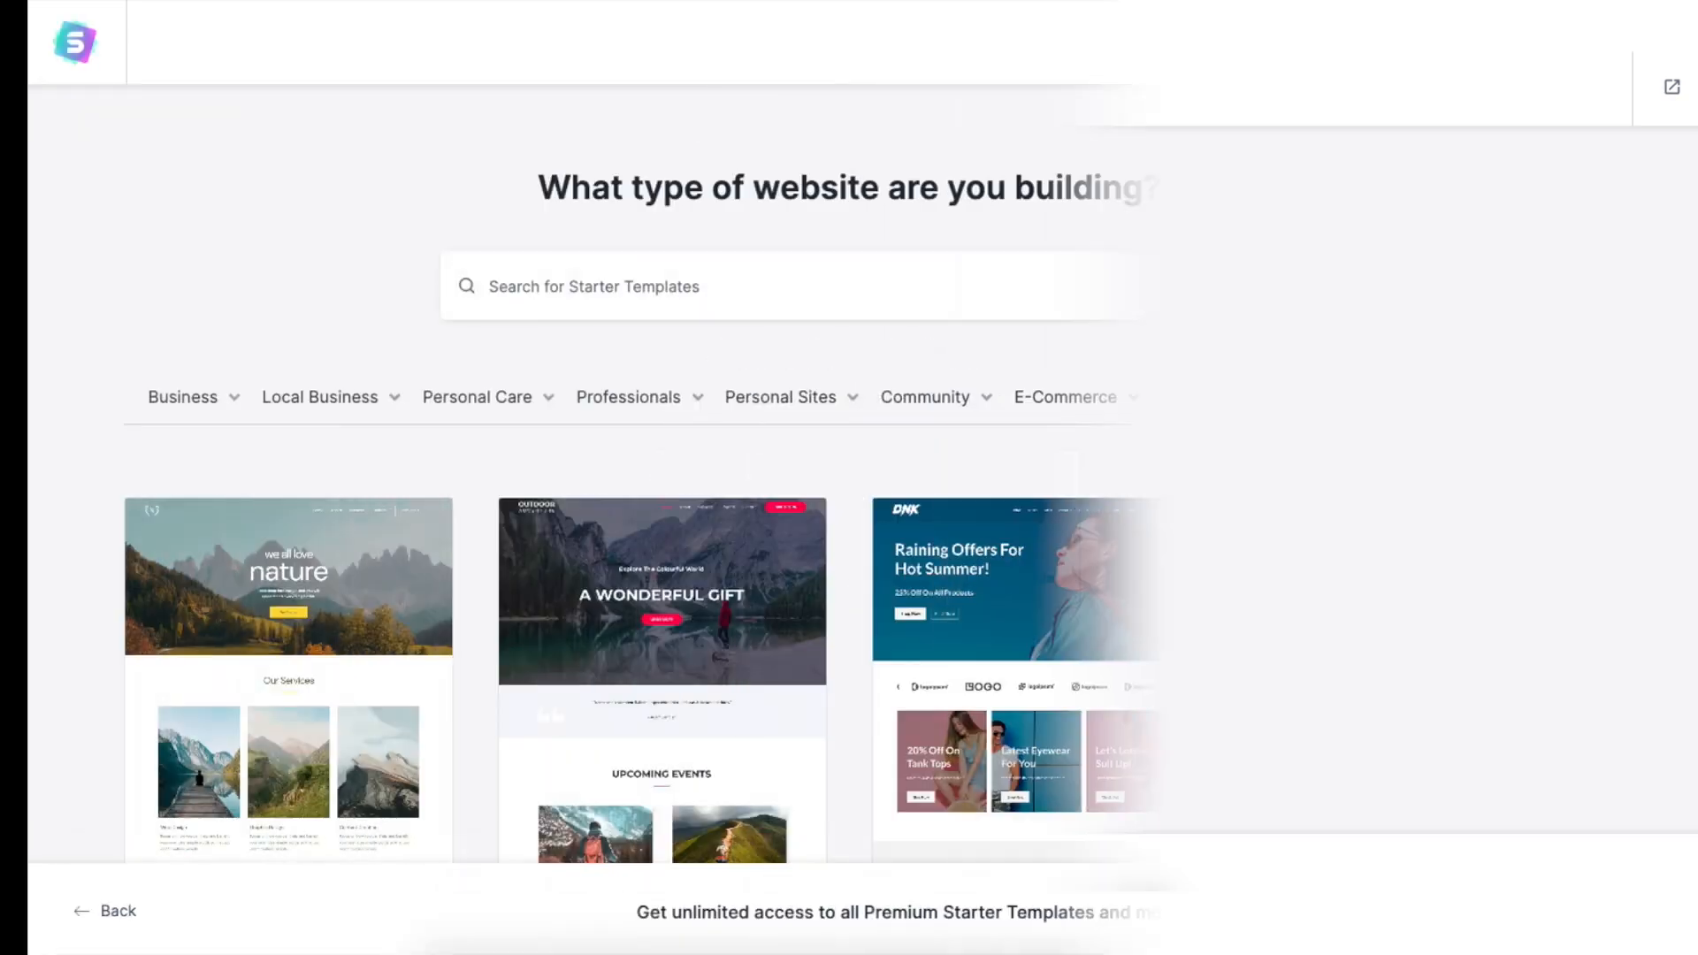
scroll(849, 530, down, 2)
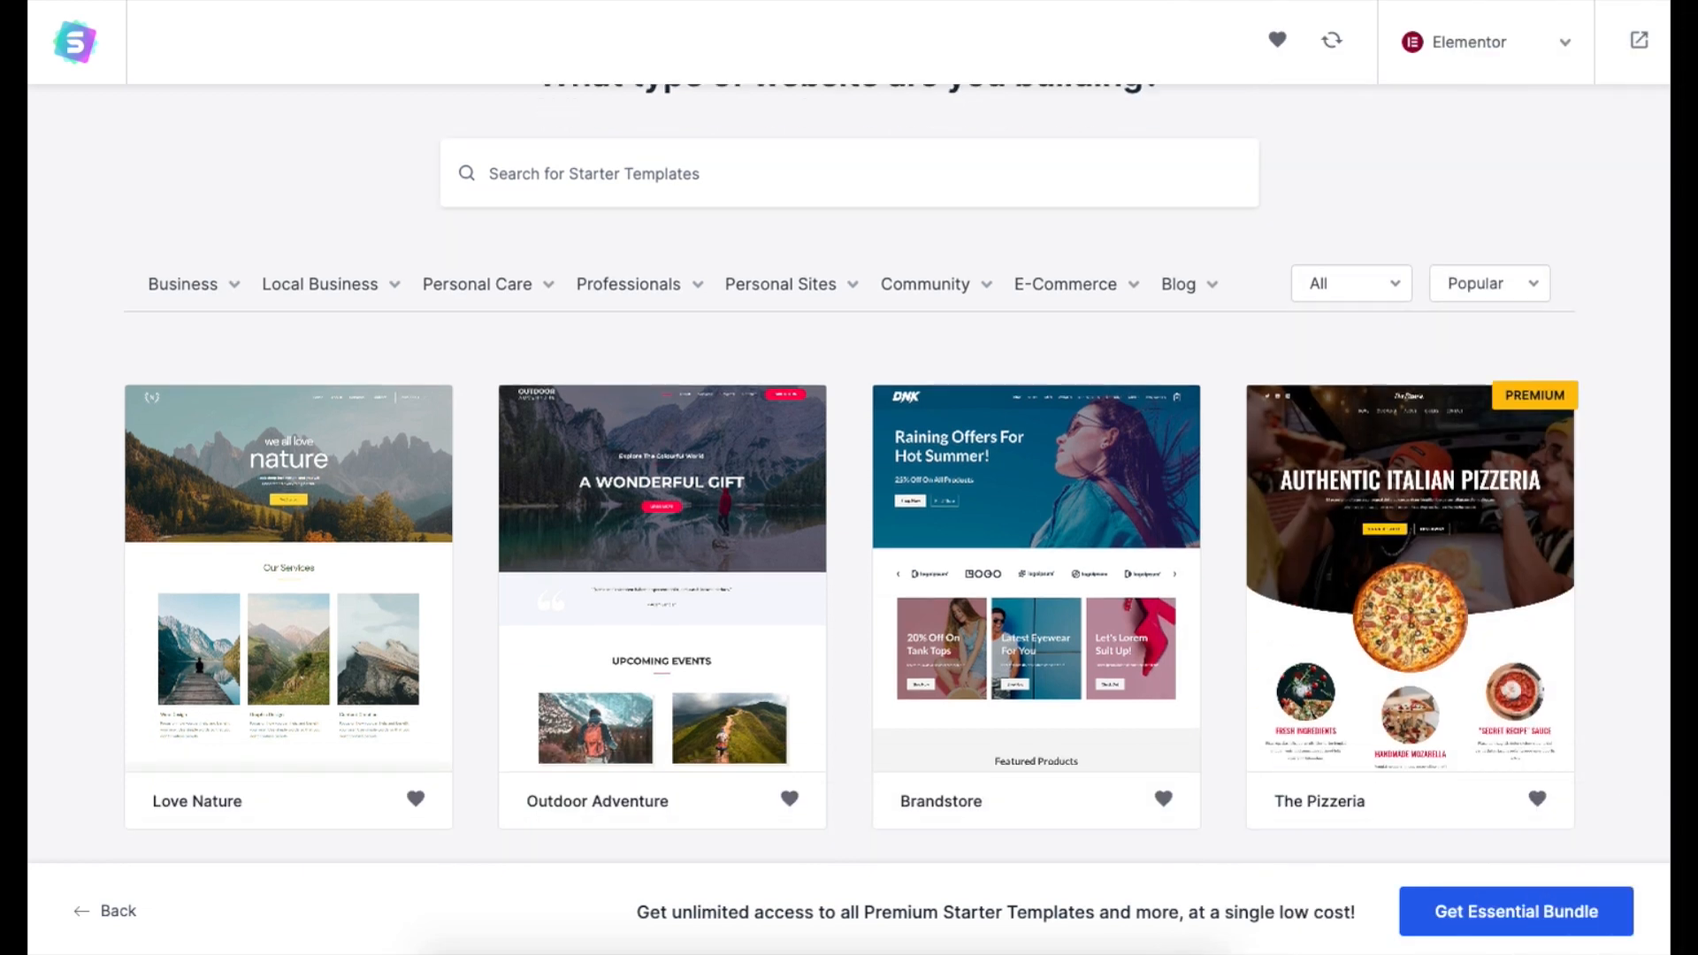
scroll(849, 477, down, 7)
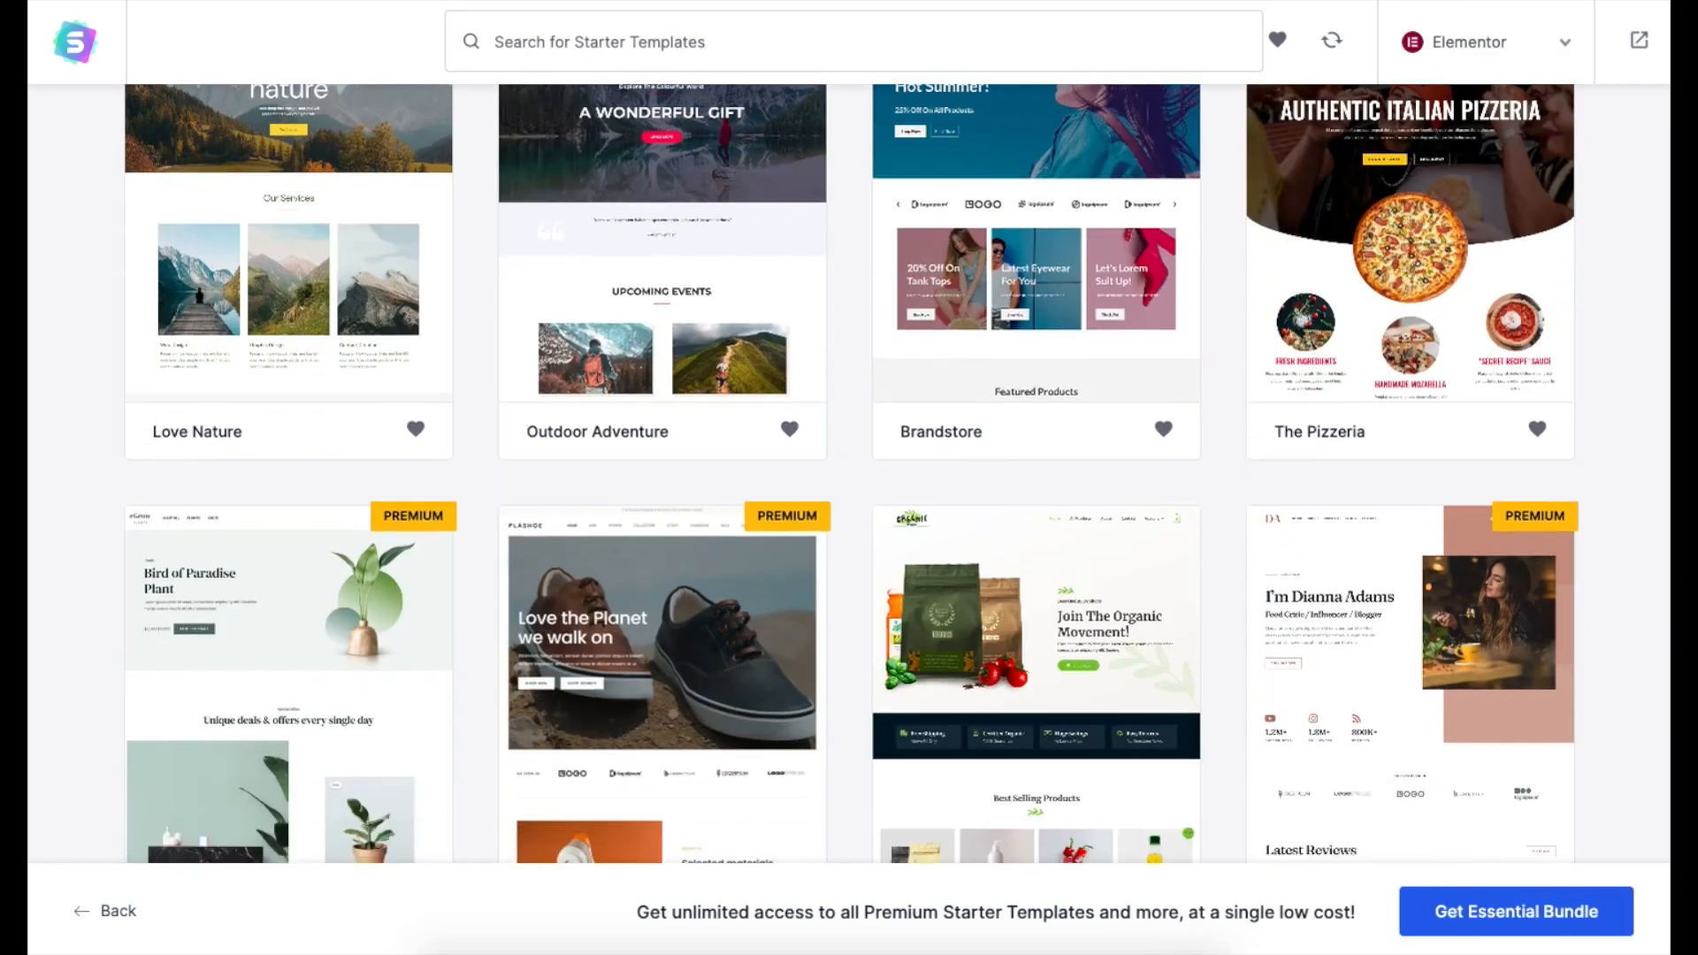
scroll(849, 477, down, 6)
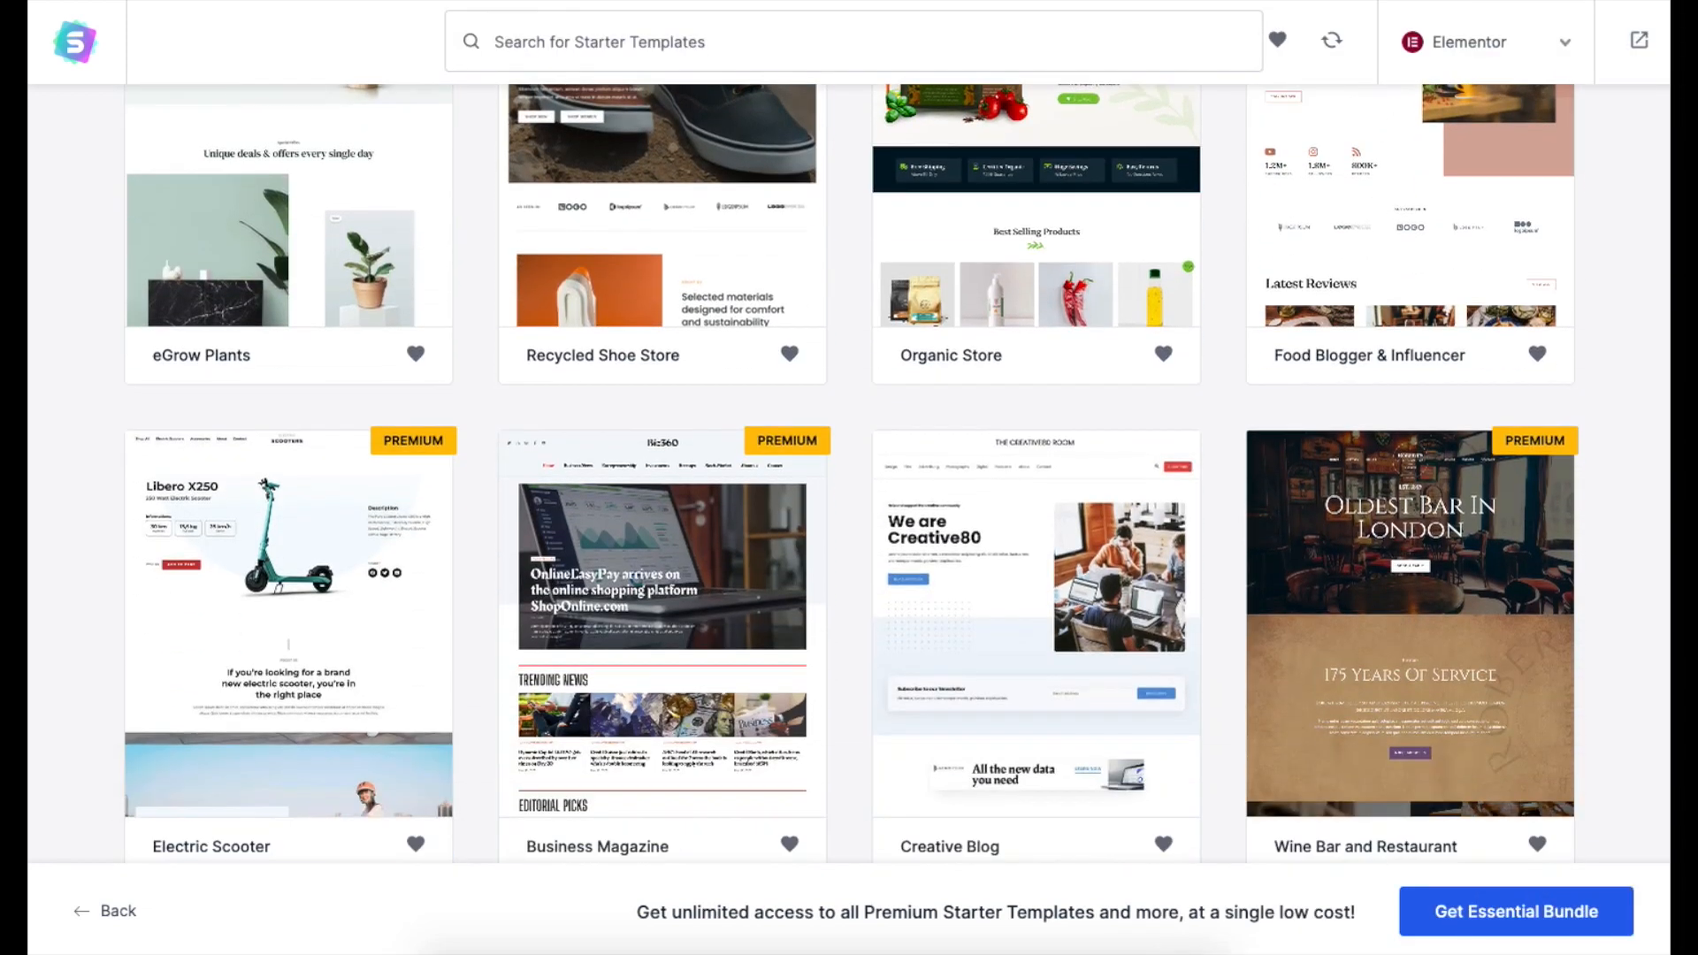
scroll(849, 477, down, 2)
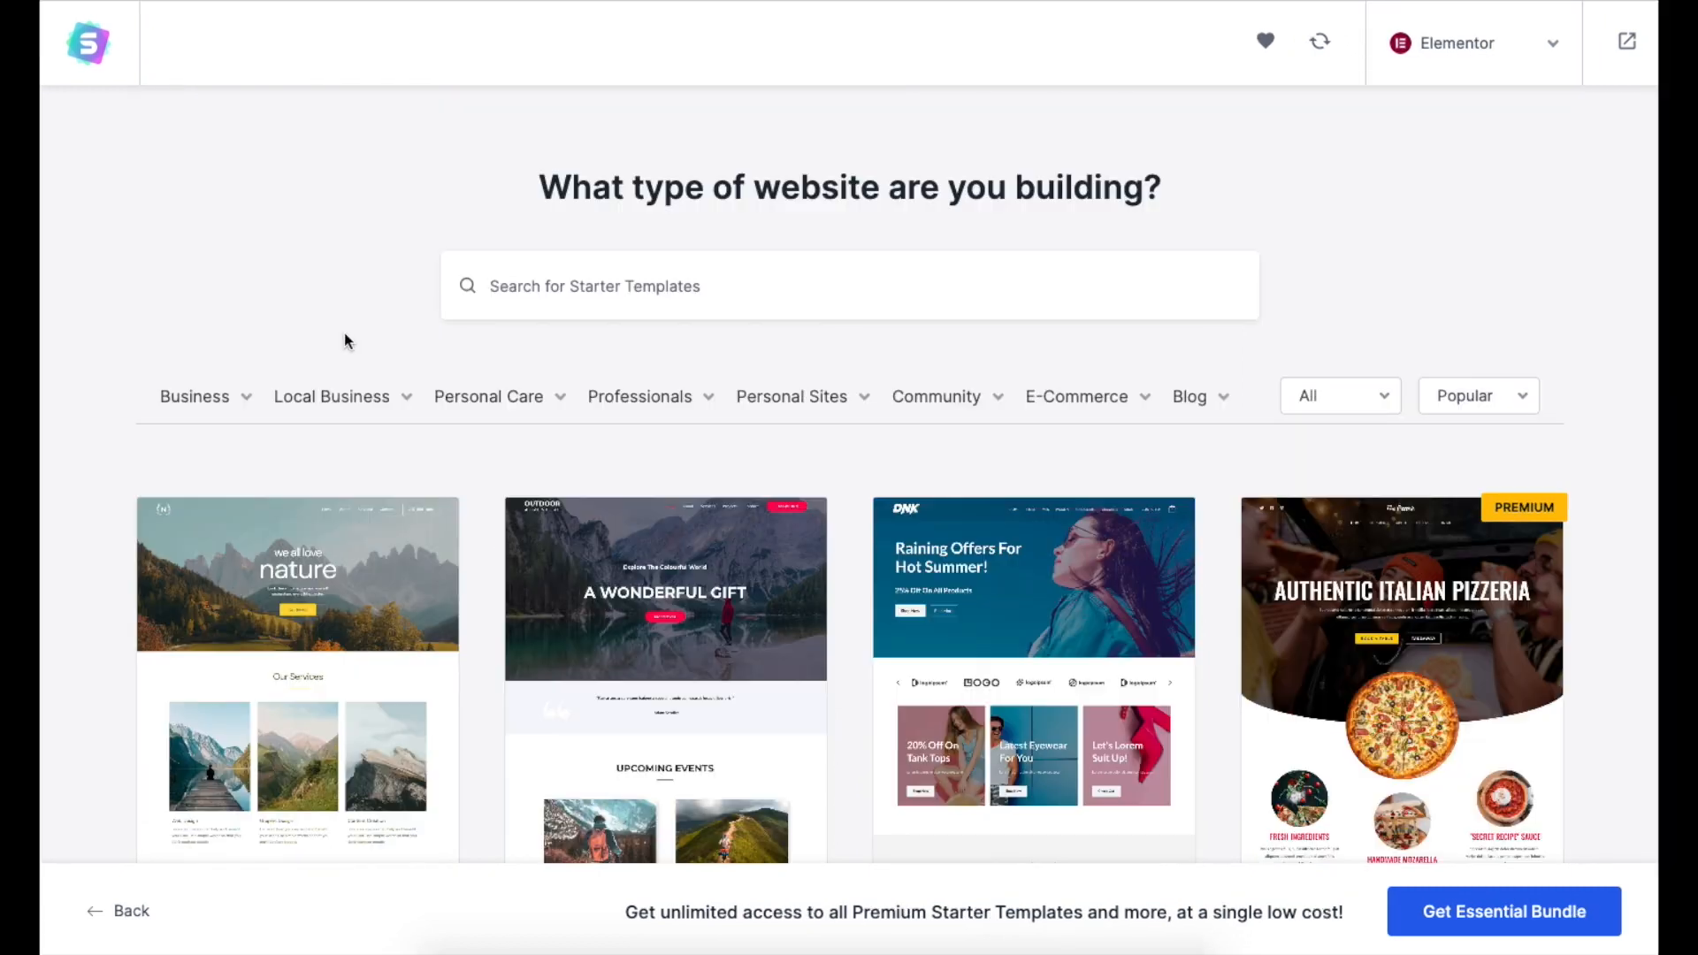
Step: Search the starter templates for "photography", browse the template categories, and preview the Photographer template before closing it
text(photography)
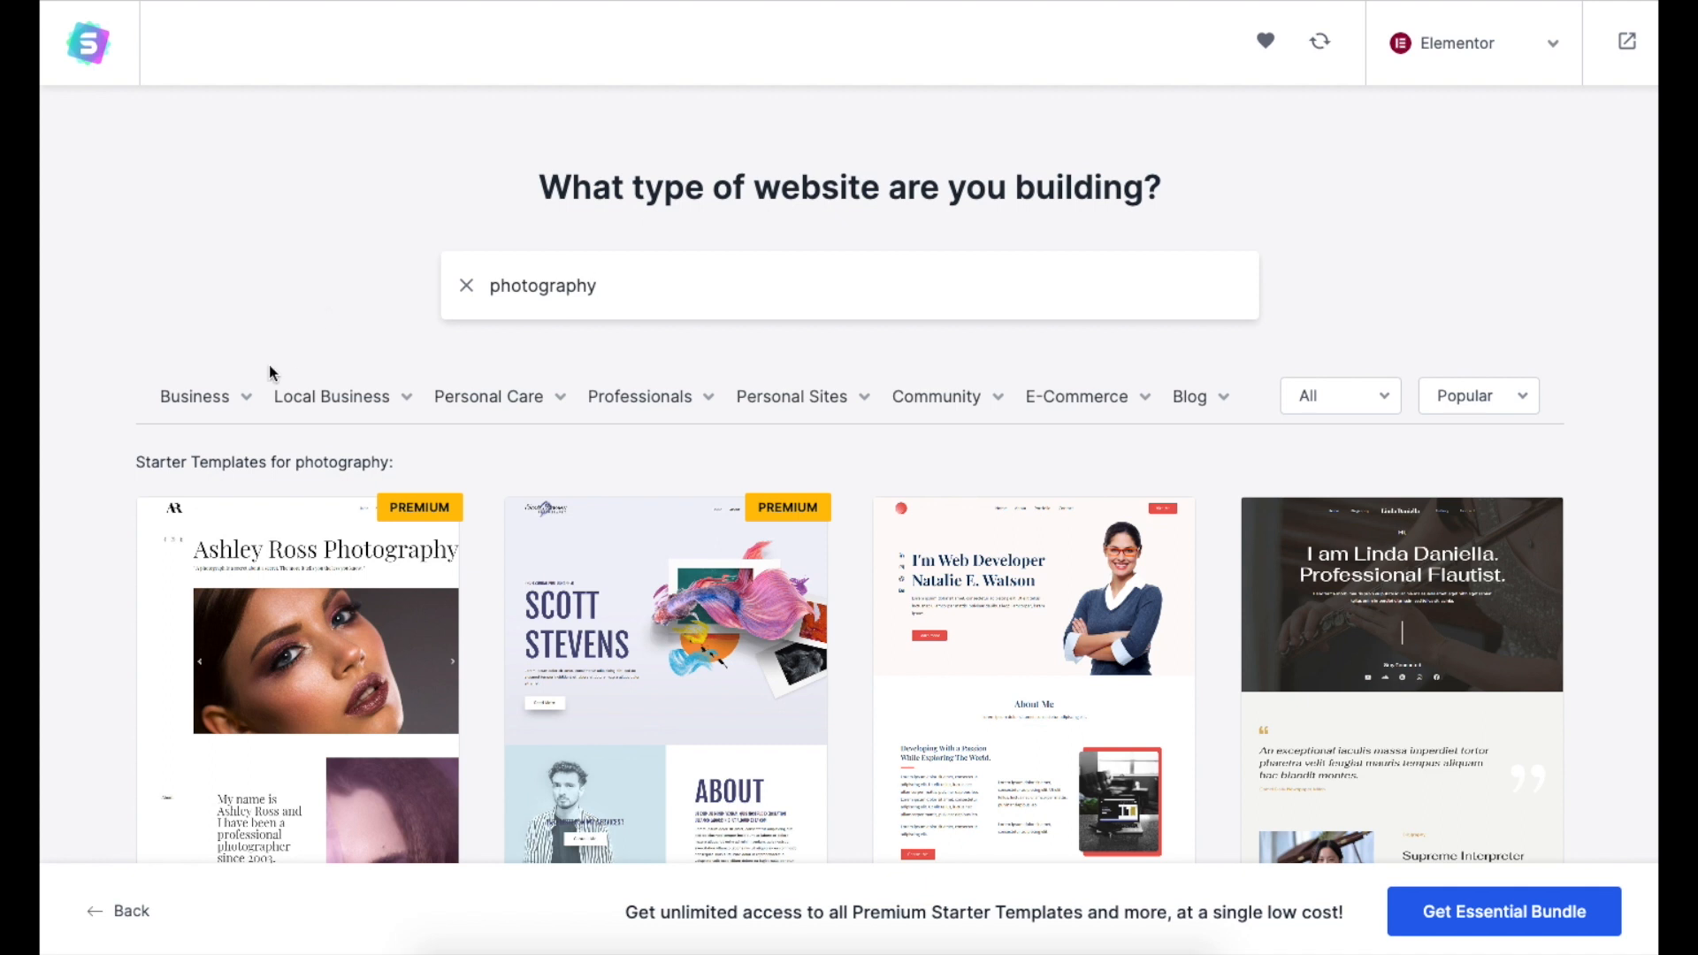
mouse_move(221, 402)
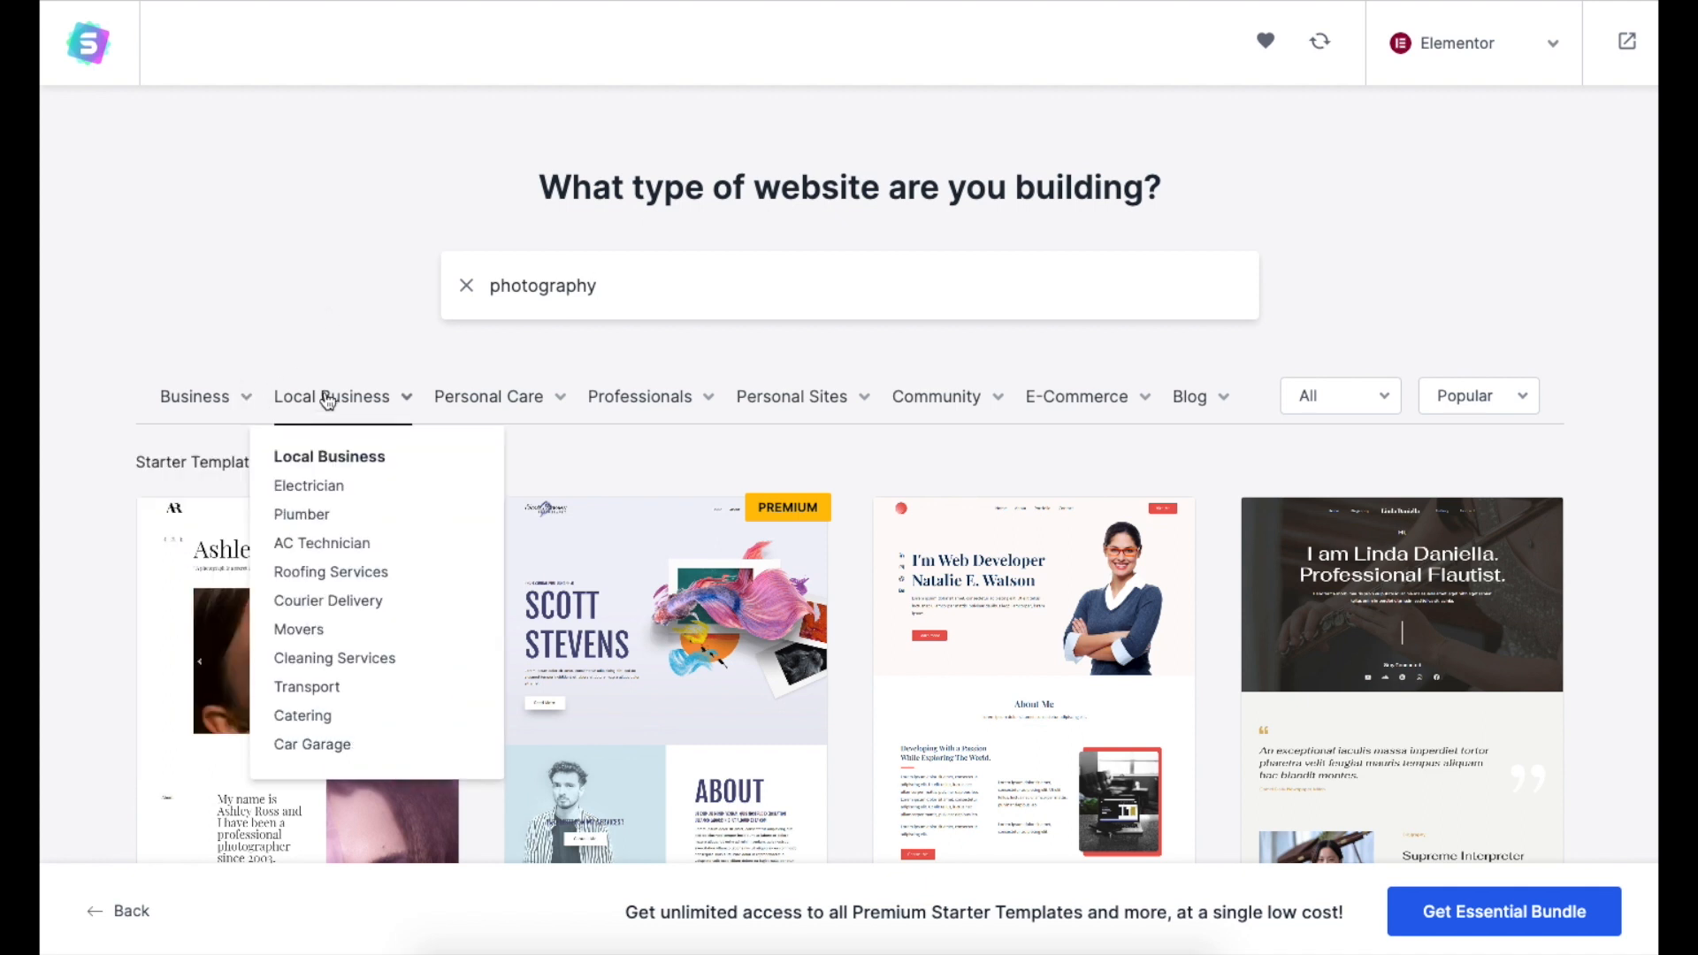
mouse_move(482, 413)
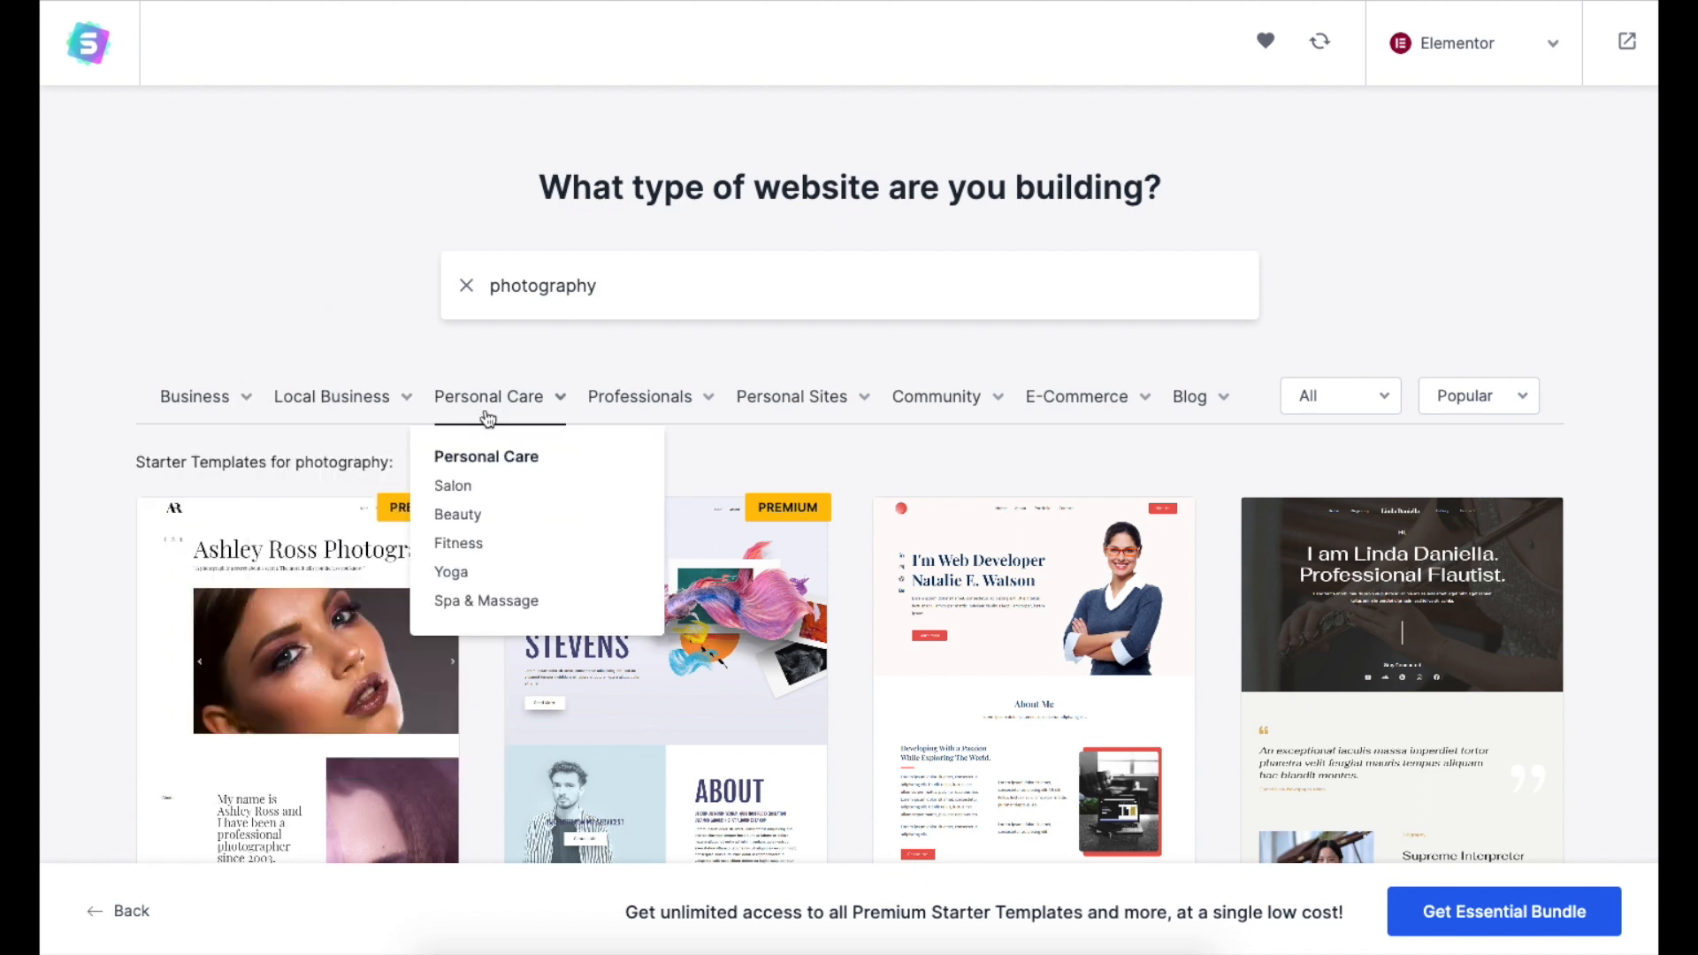
click(653, 682)
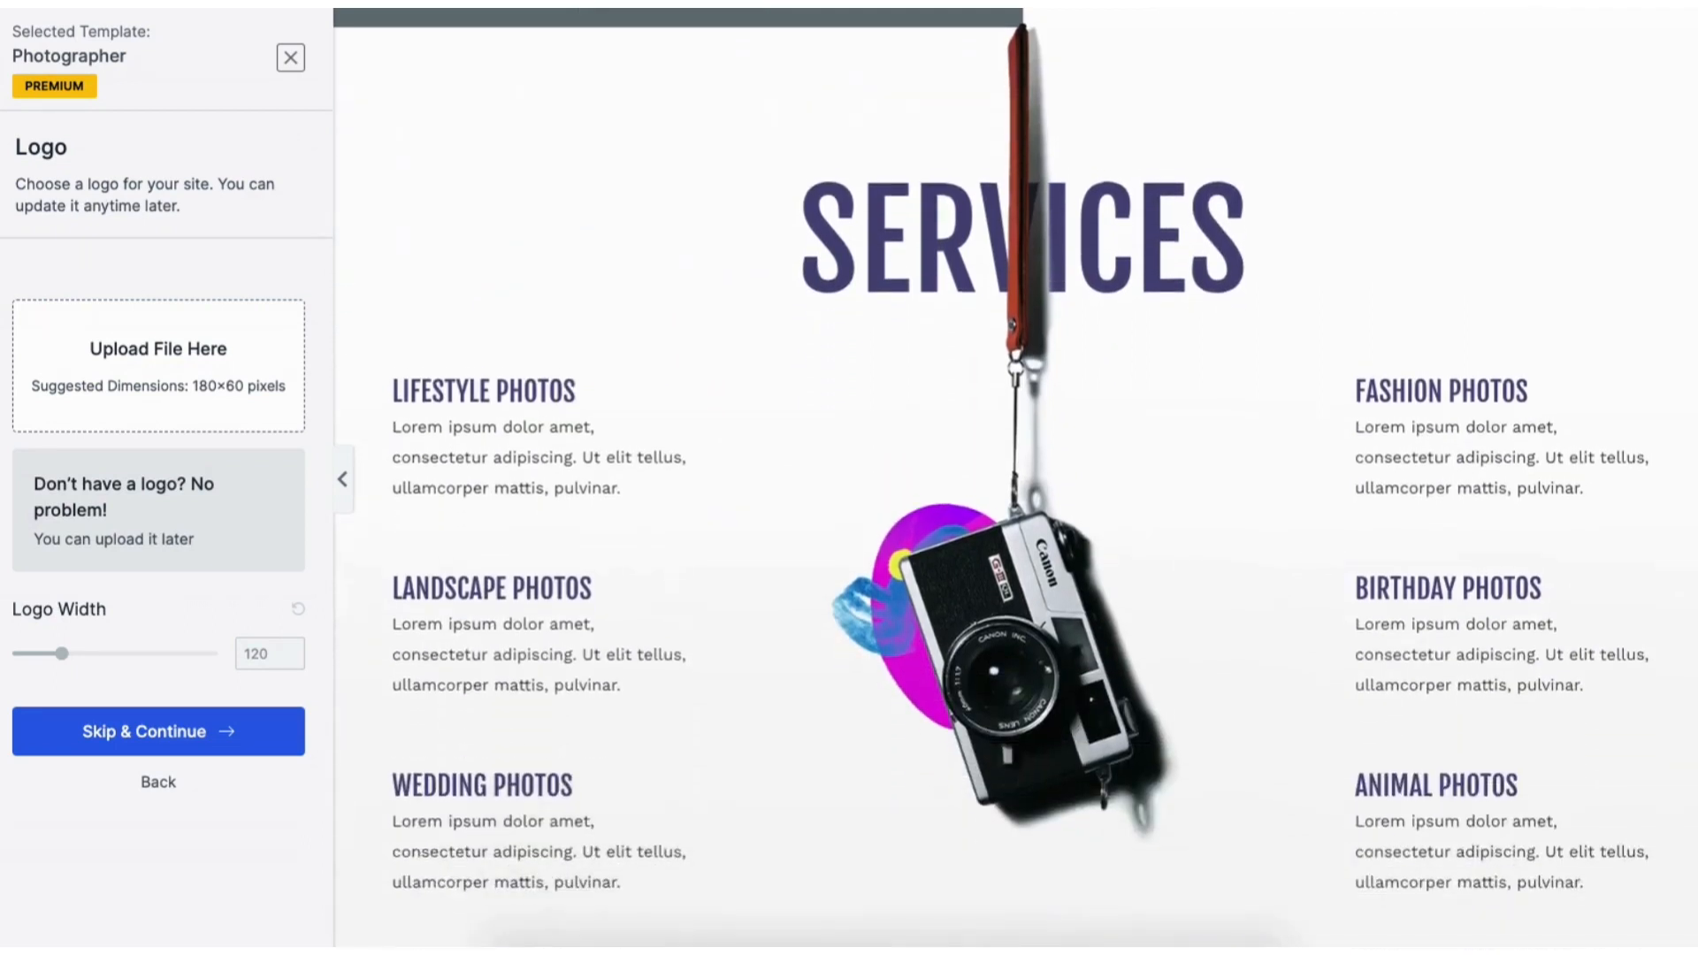
click(291, 60)
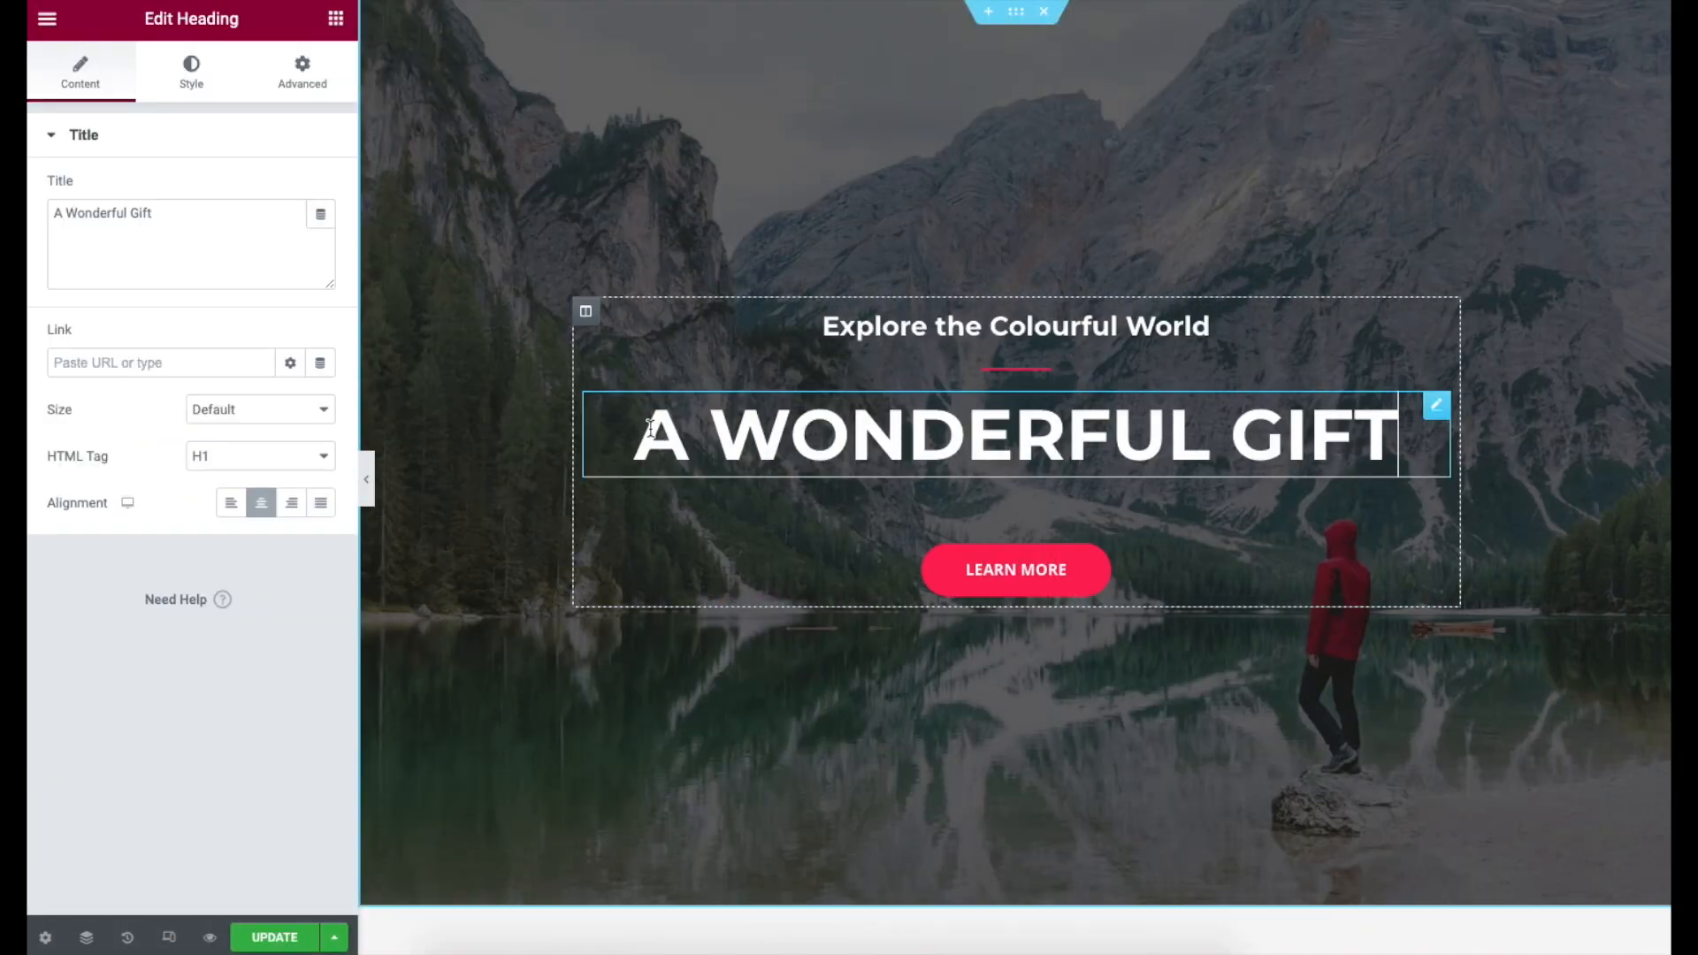
Step: Start replacing the "A Wonderful Gift" hero heading with text beginning with "M"
drag(651, 428, 1378, 423)
text(M)
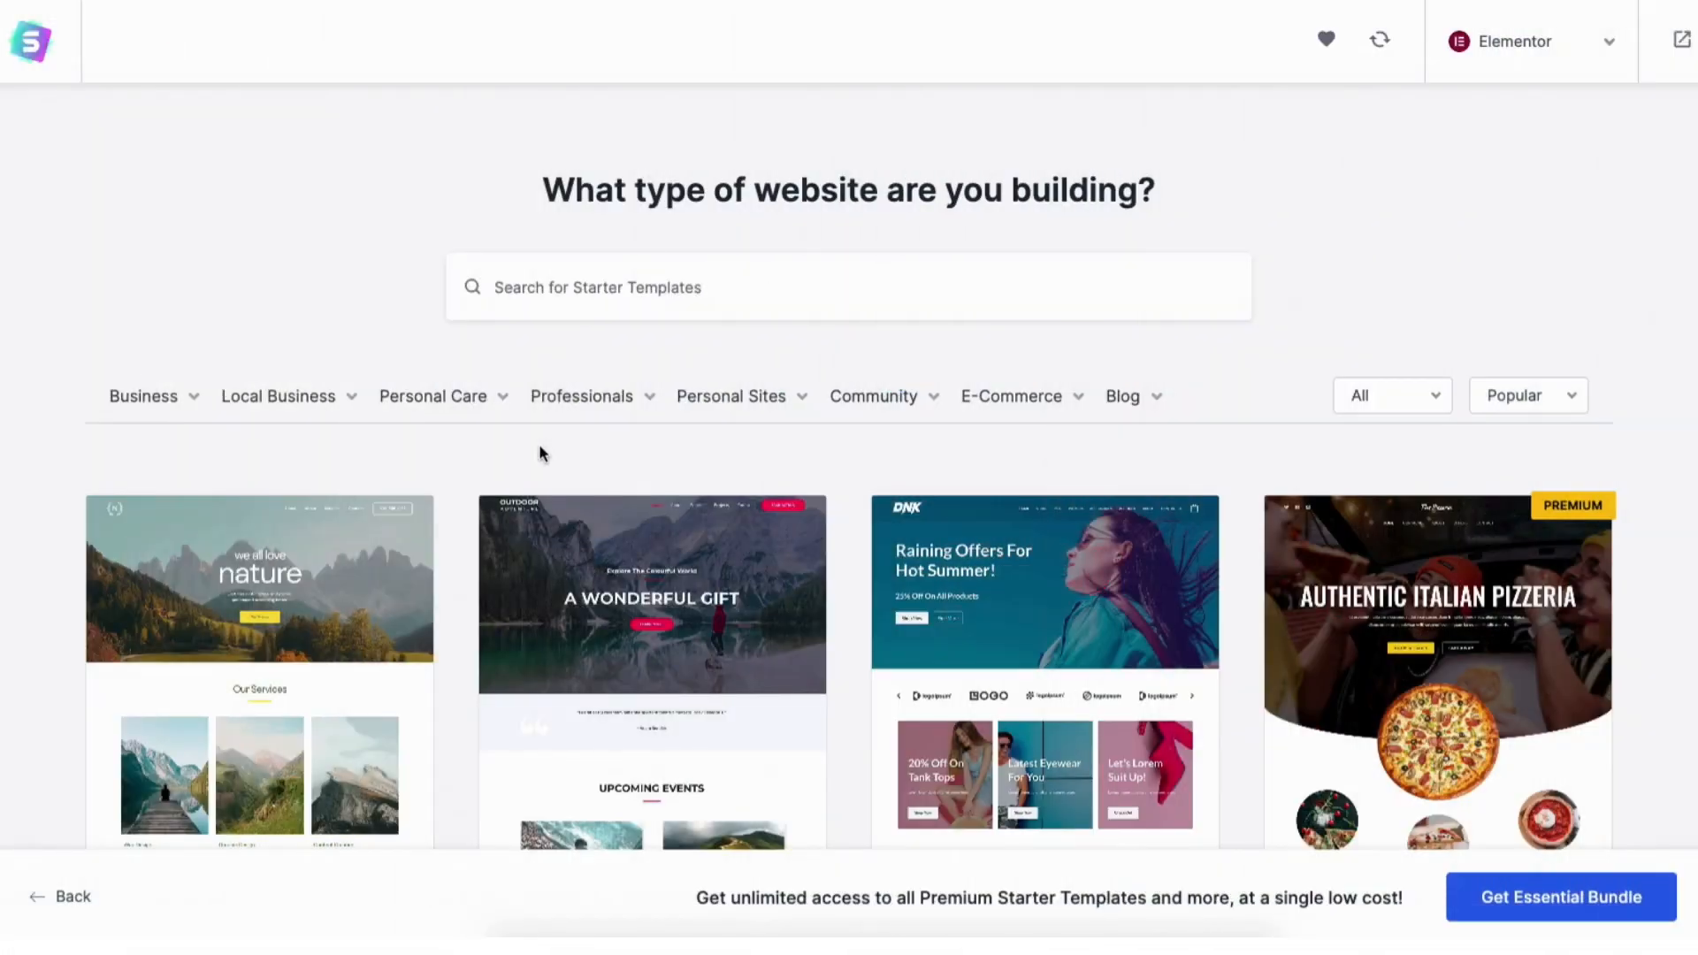
Step: Choose the Outdoor Adventure template, skipping the logo upload and keeping the default colors and Montserrat / Noto Sans fonts
click(667, 684)
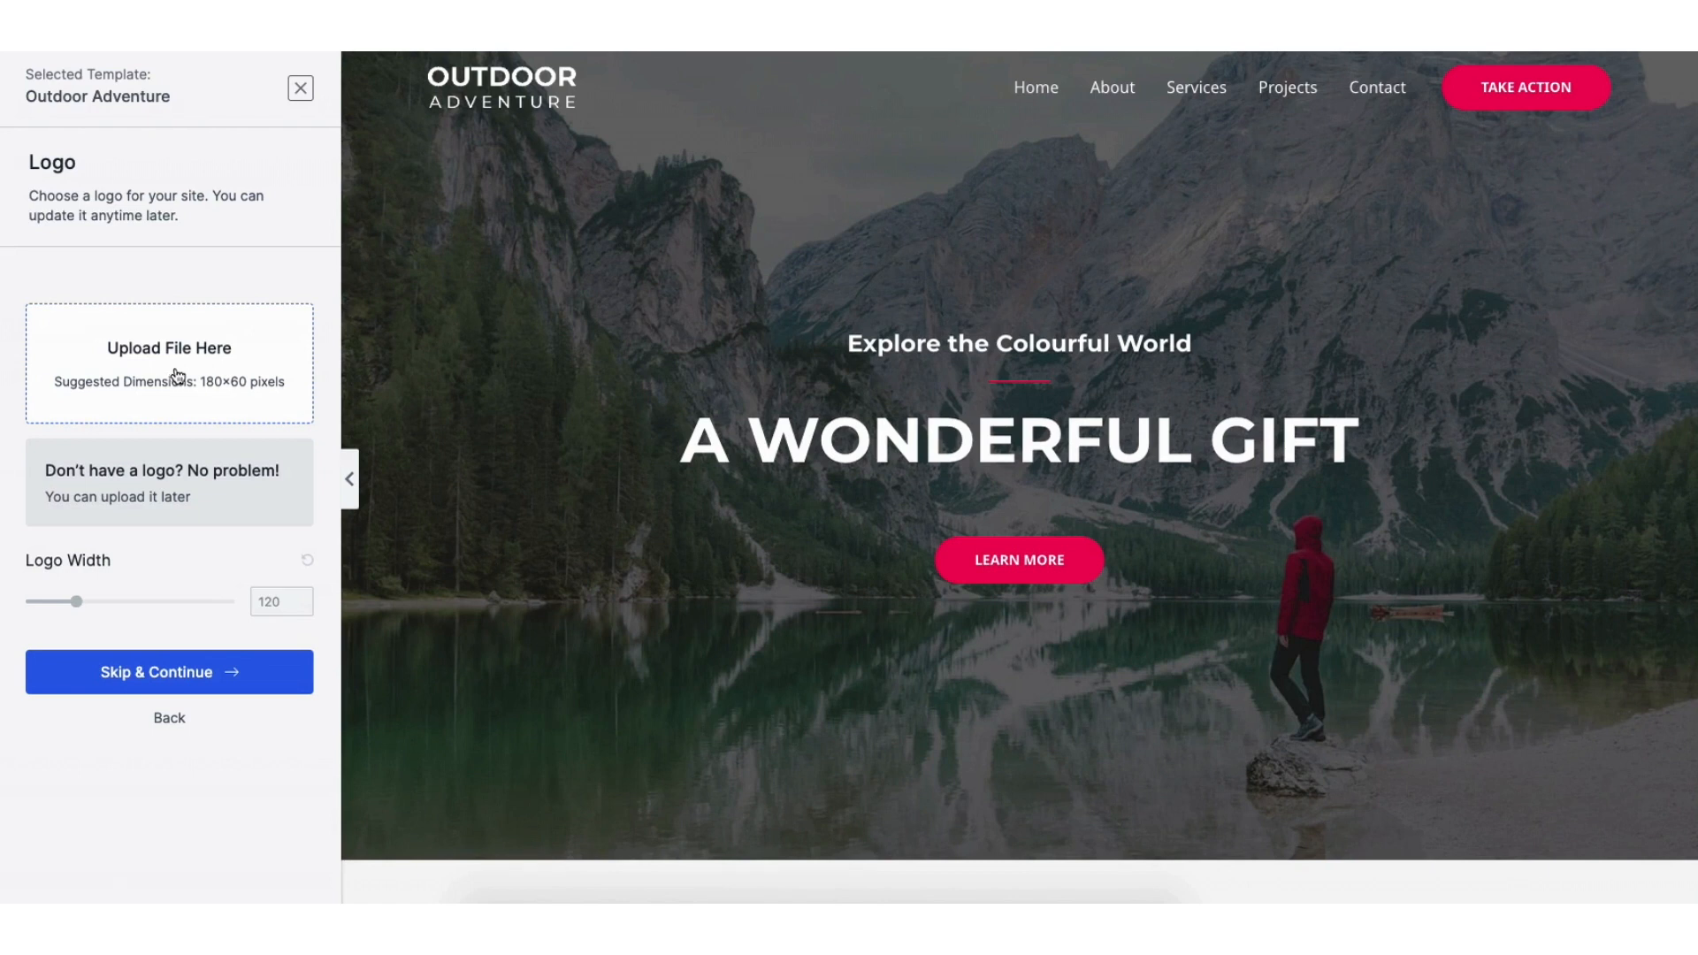
click(169, 674)
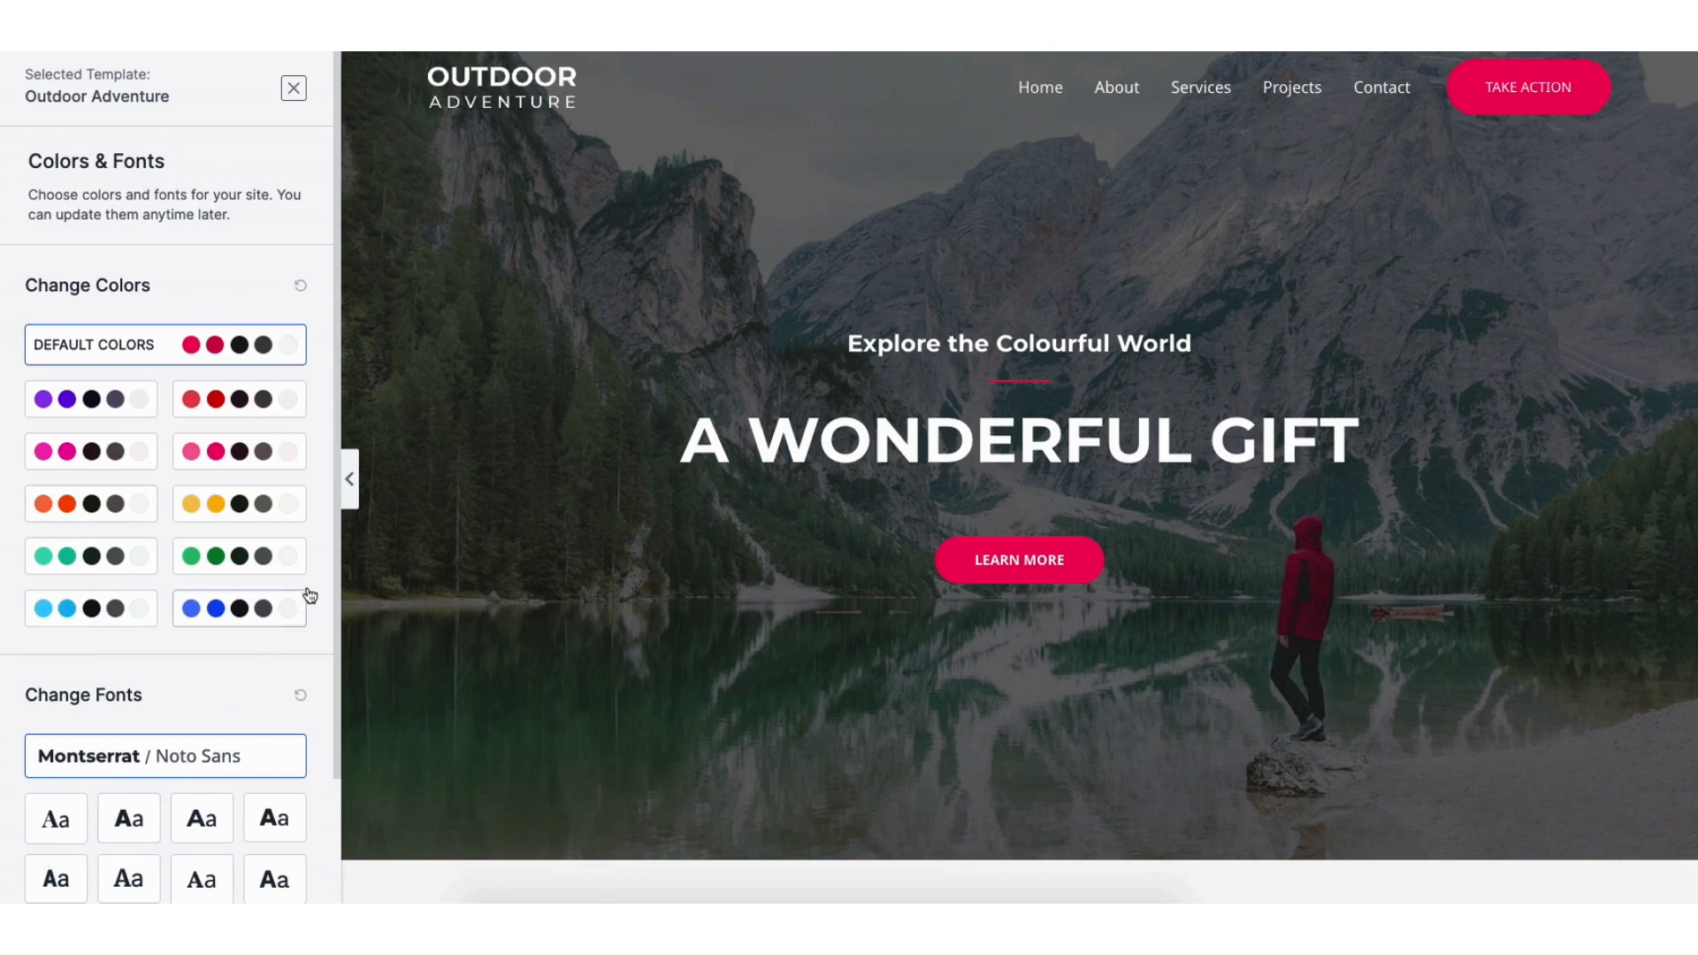
scroll(335, 533, down, 3)
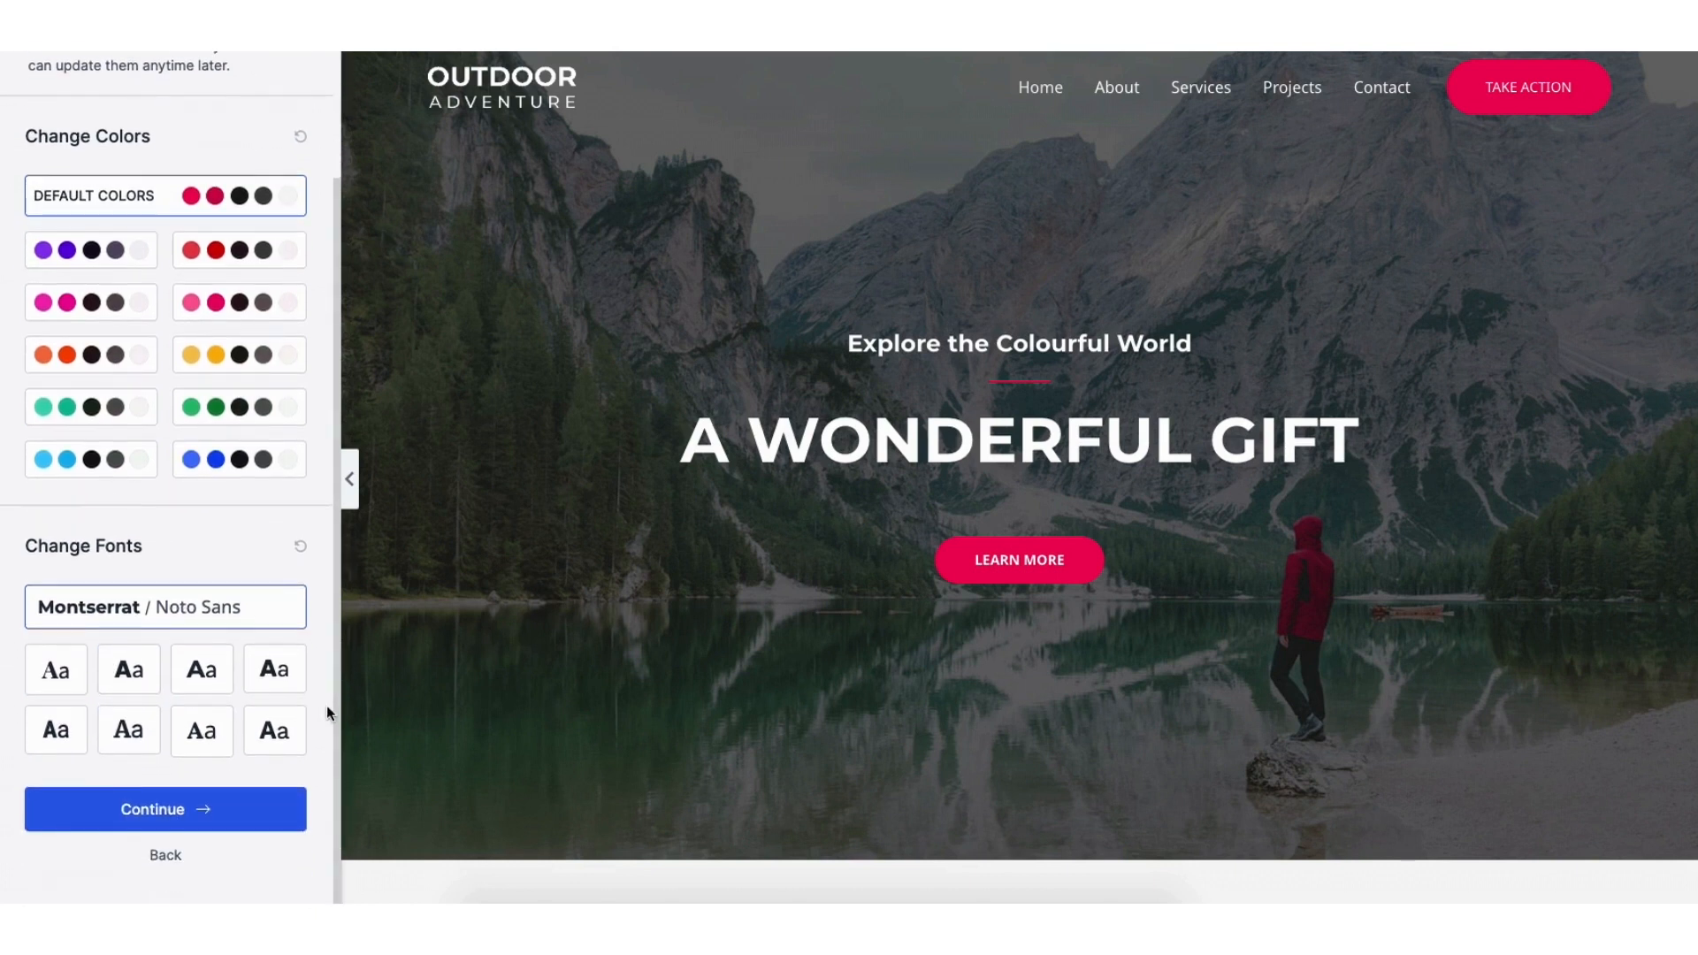
click(146, 818)
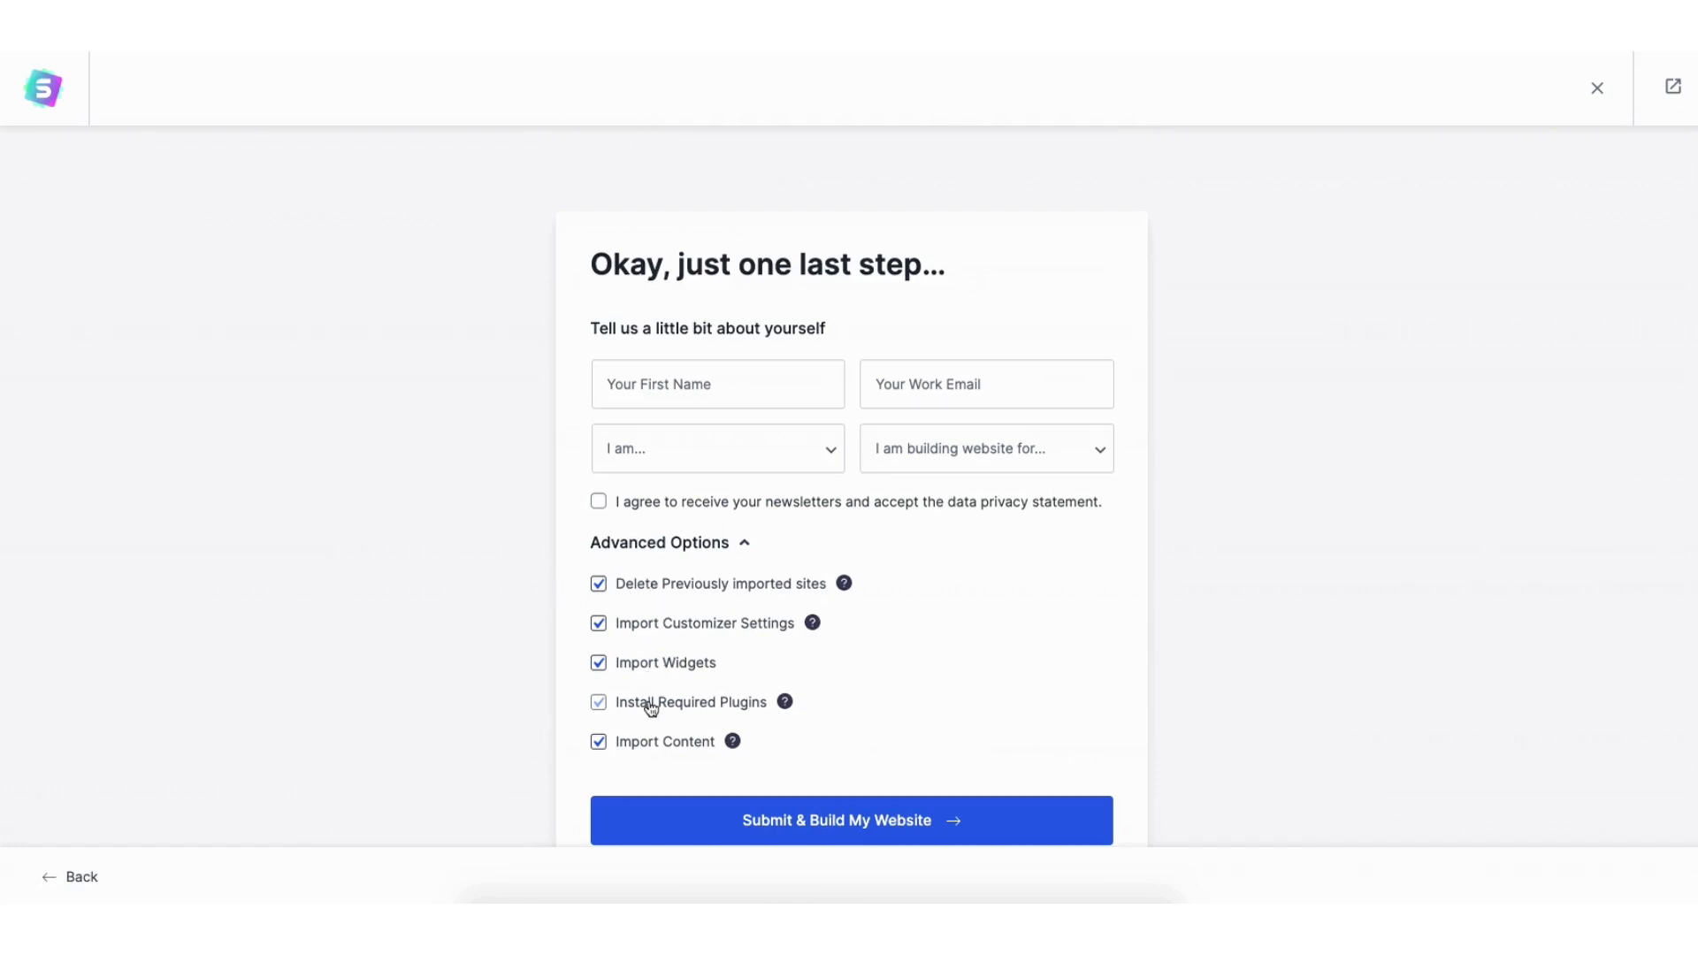
Step: Build the website with all the advanced import options left enabled, and view the finished site
click(792, 827)
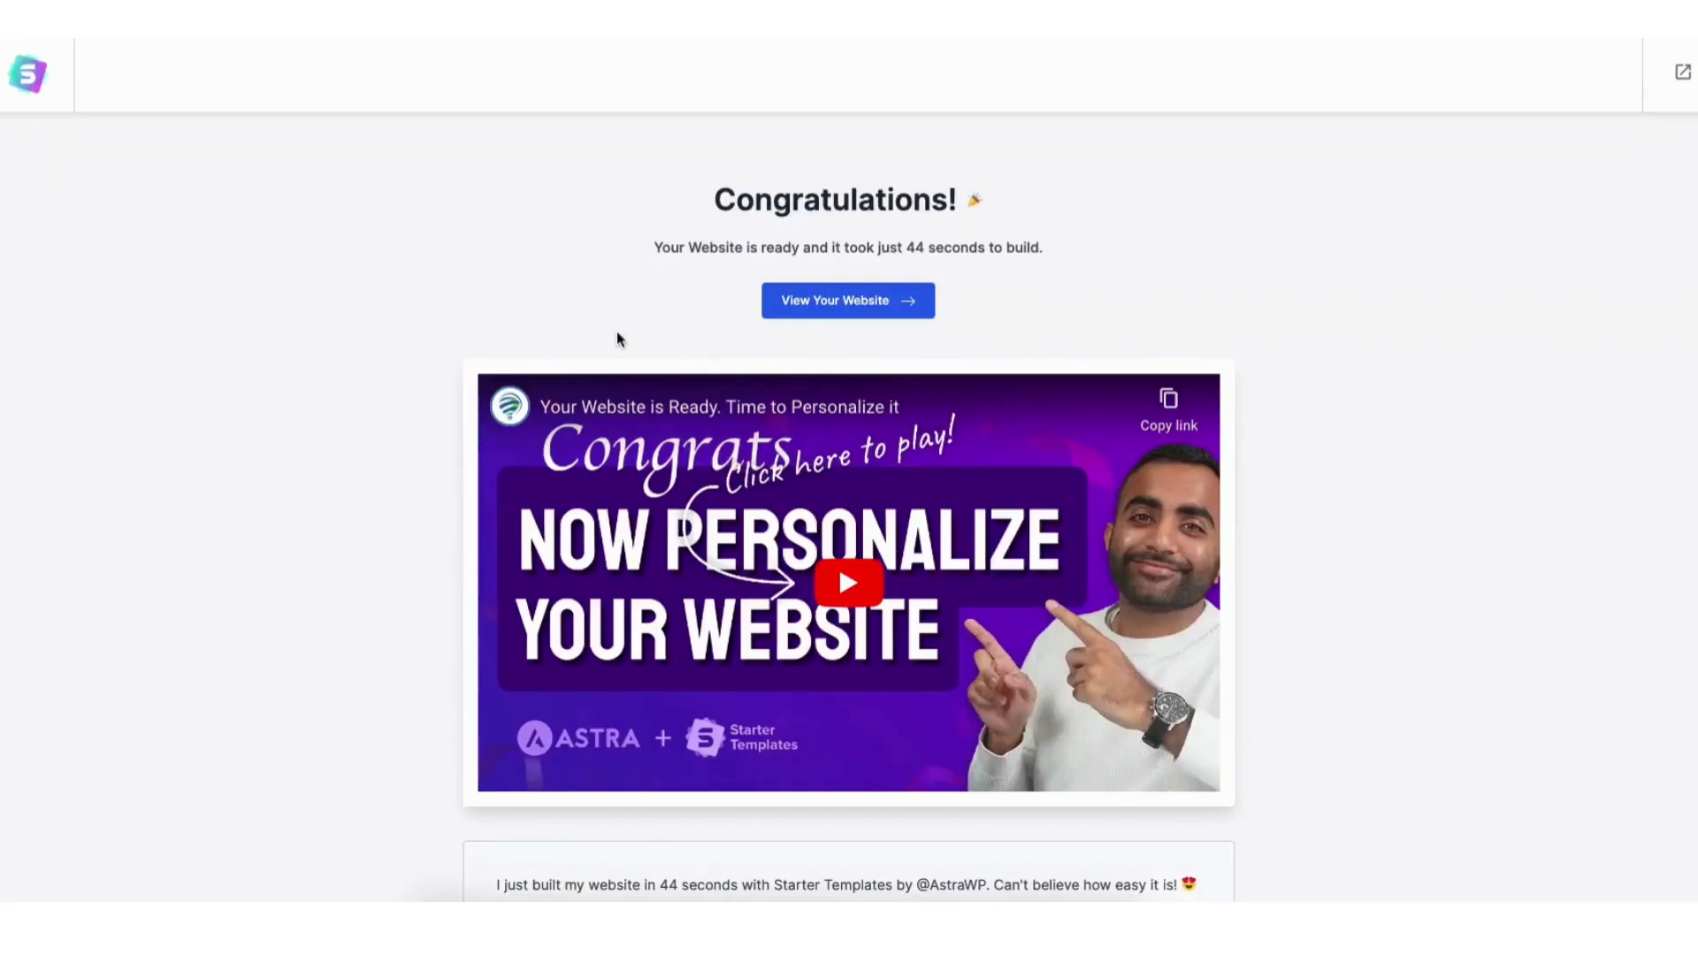
click(794, 303)
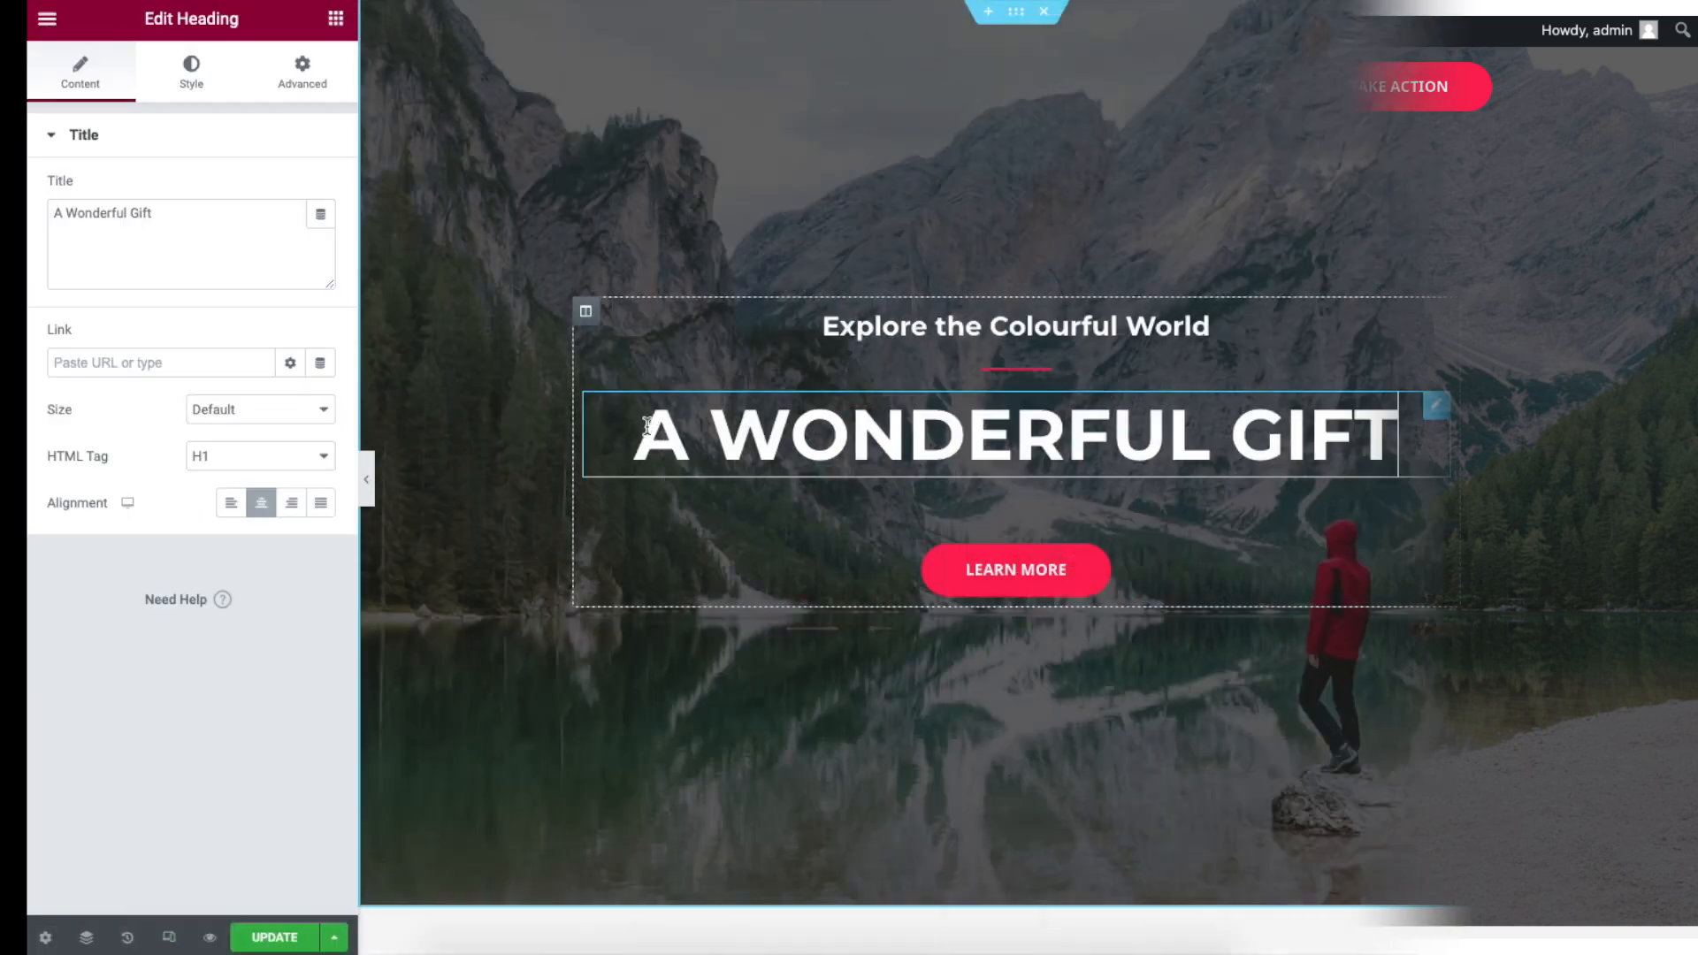
Step: Replace the "A Wonderful Gift" hero heading with "my demo site"
drag(634, 434, 1378, 423)
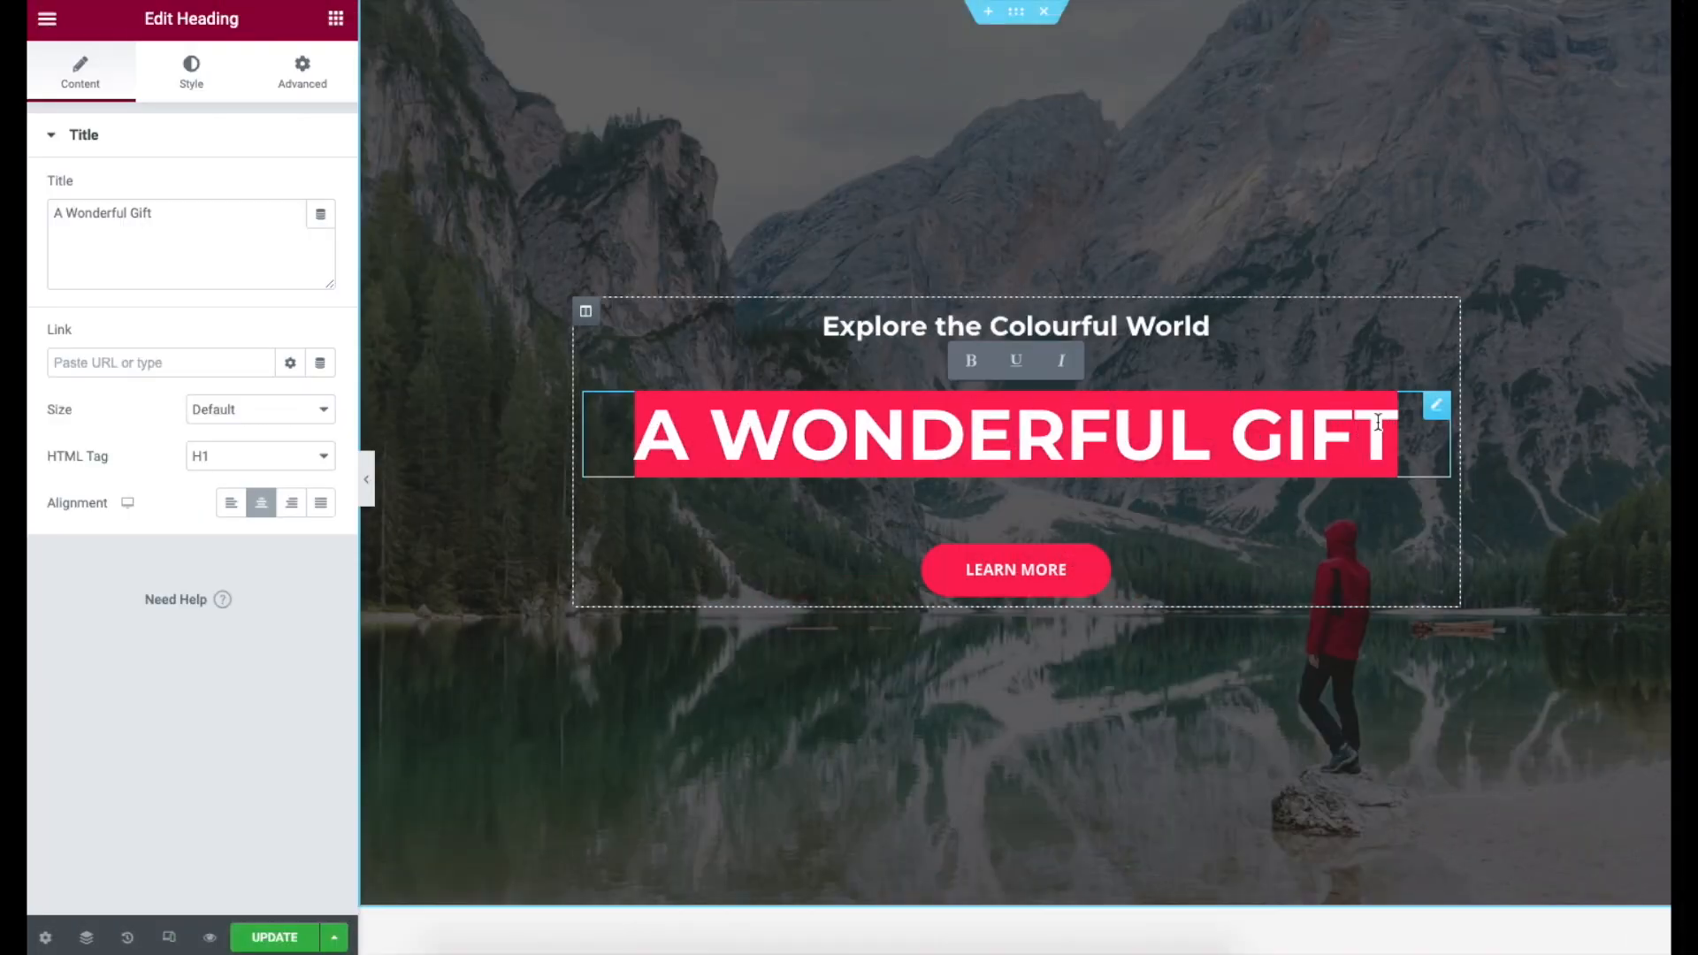
text(my demo site)
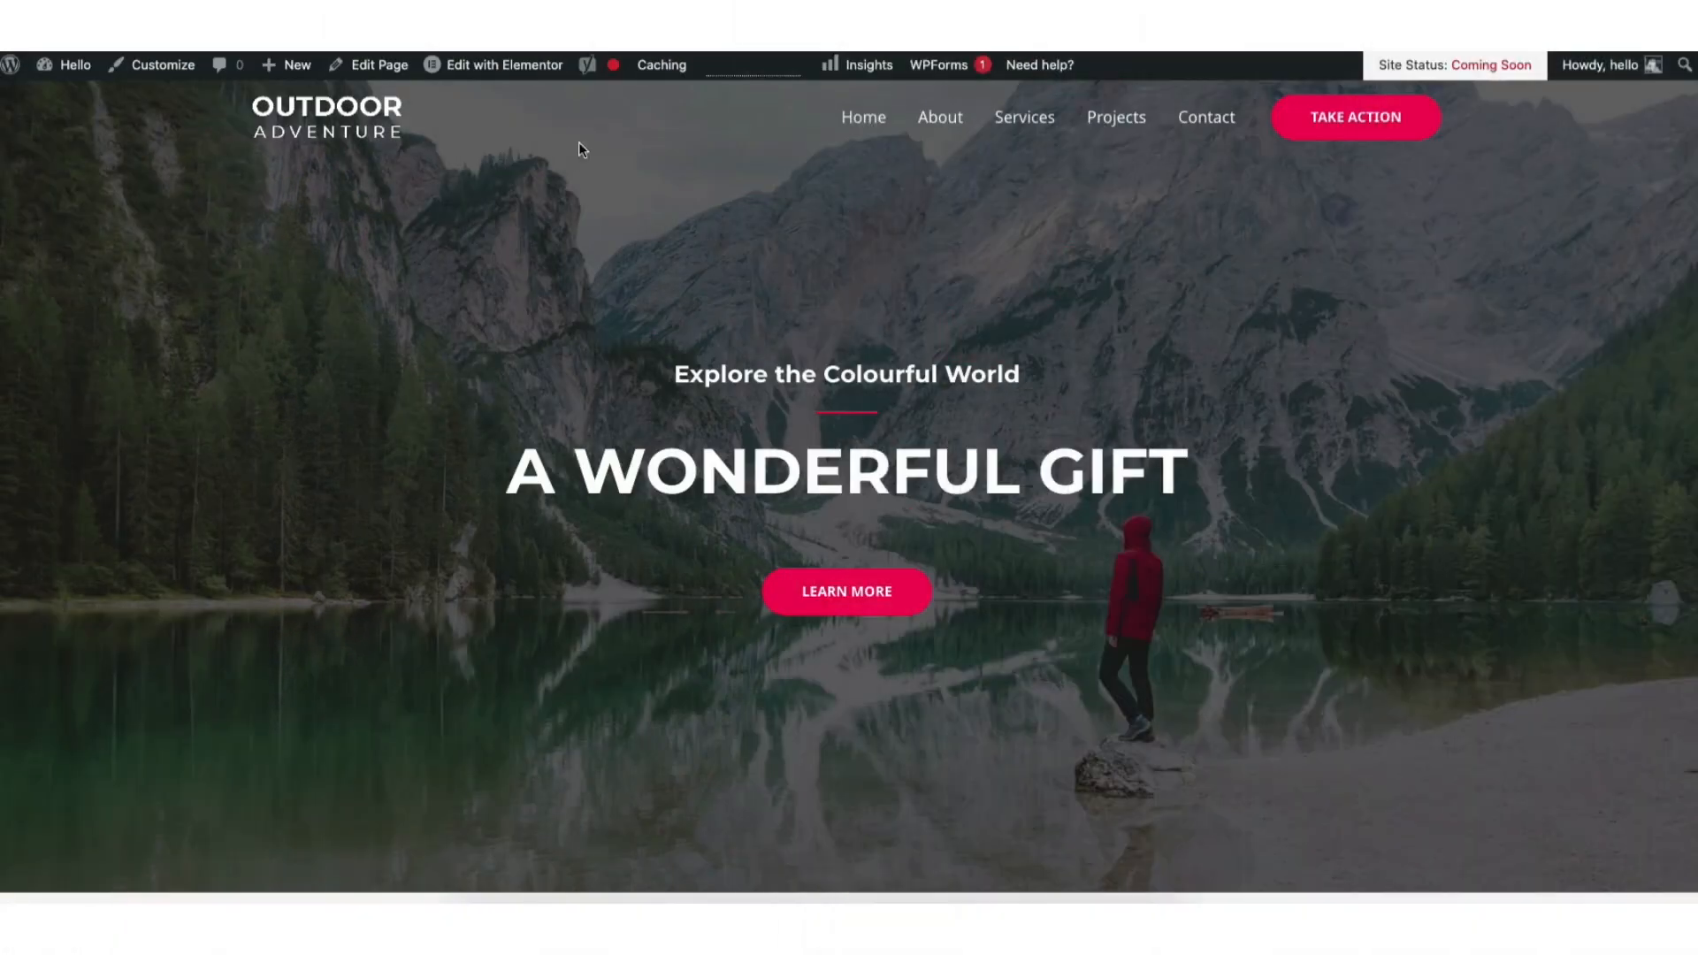
Step: Open the homepage in Elementor and change the hero heading to "MY DEMO WEBSITE"
click(514, 74)
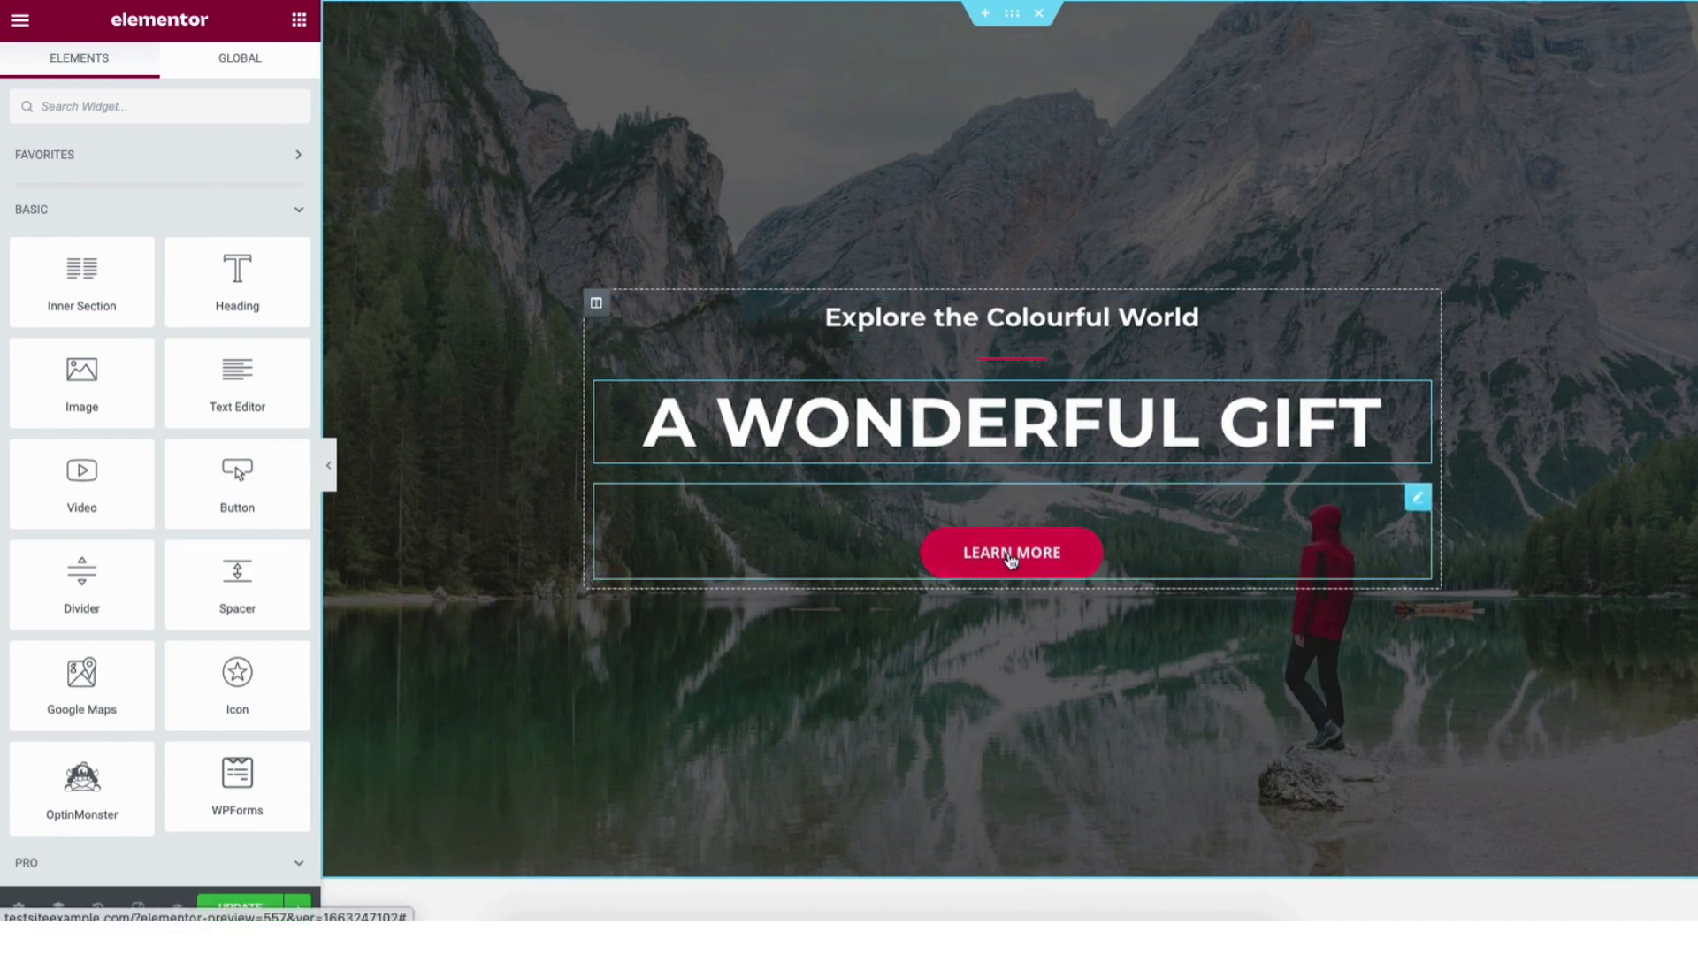
click(760, 423)
drag(652, 412, 1298, 412)
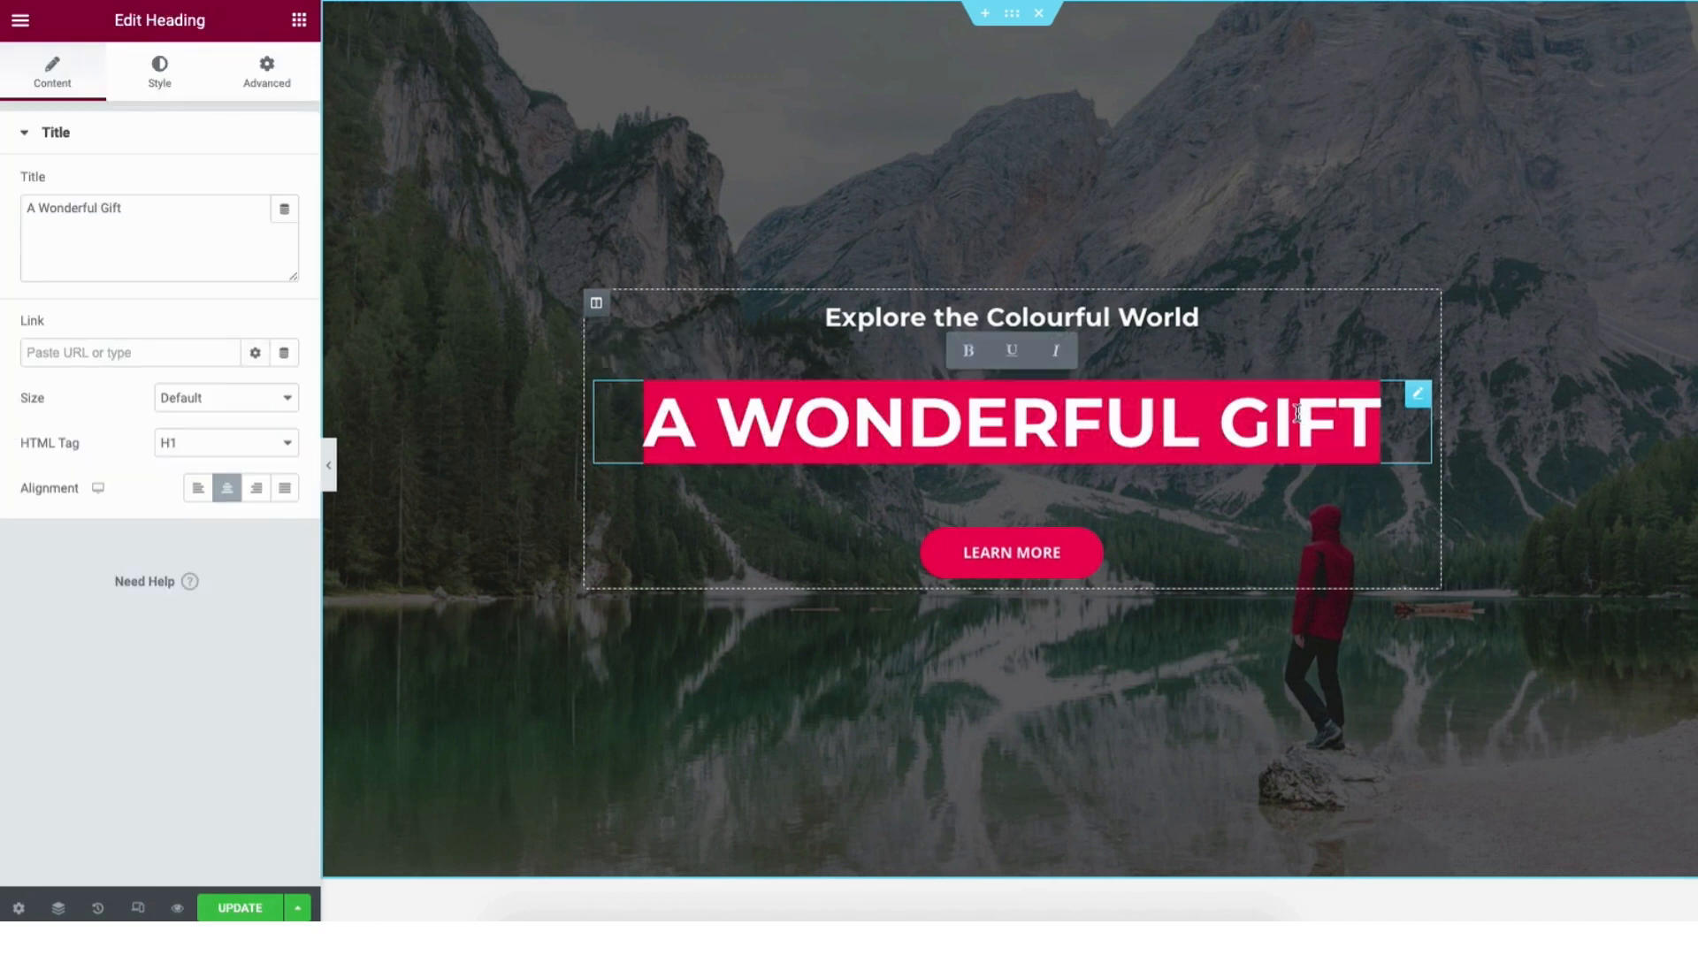
text(MY DEMO WE)
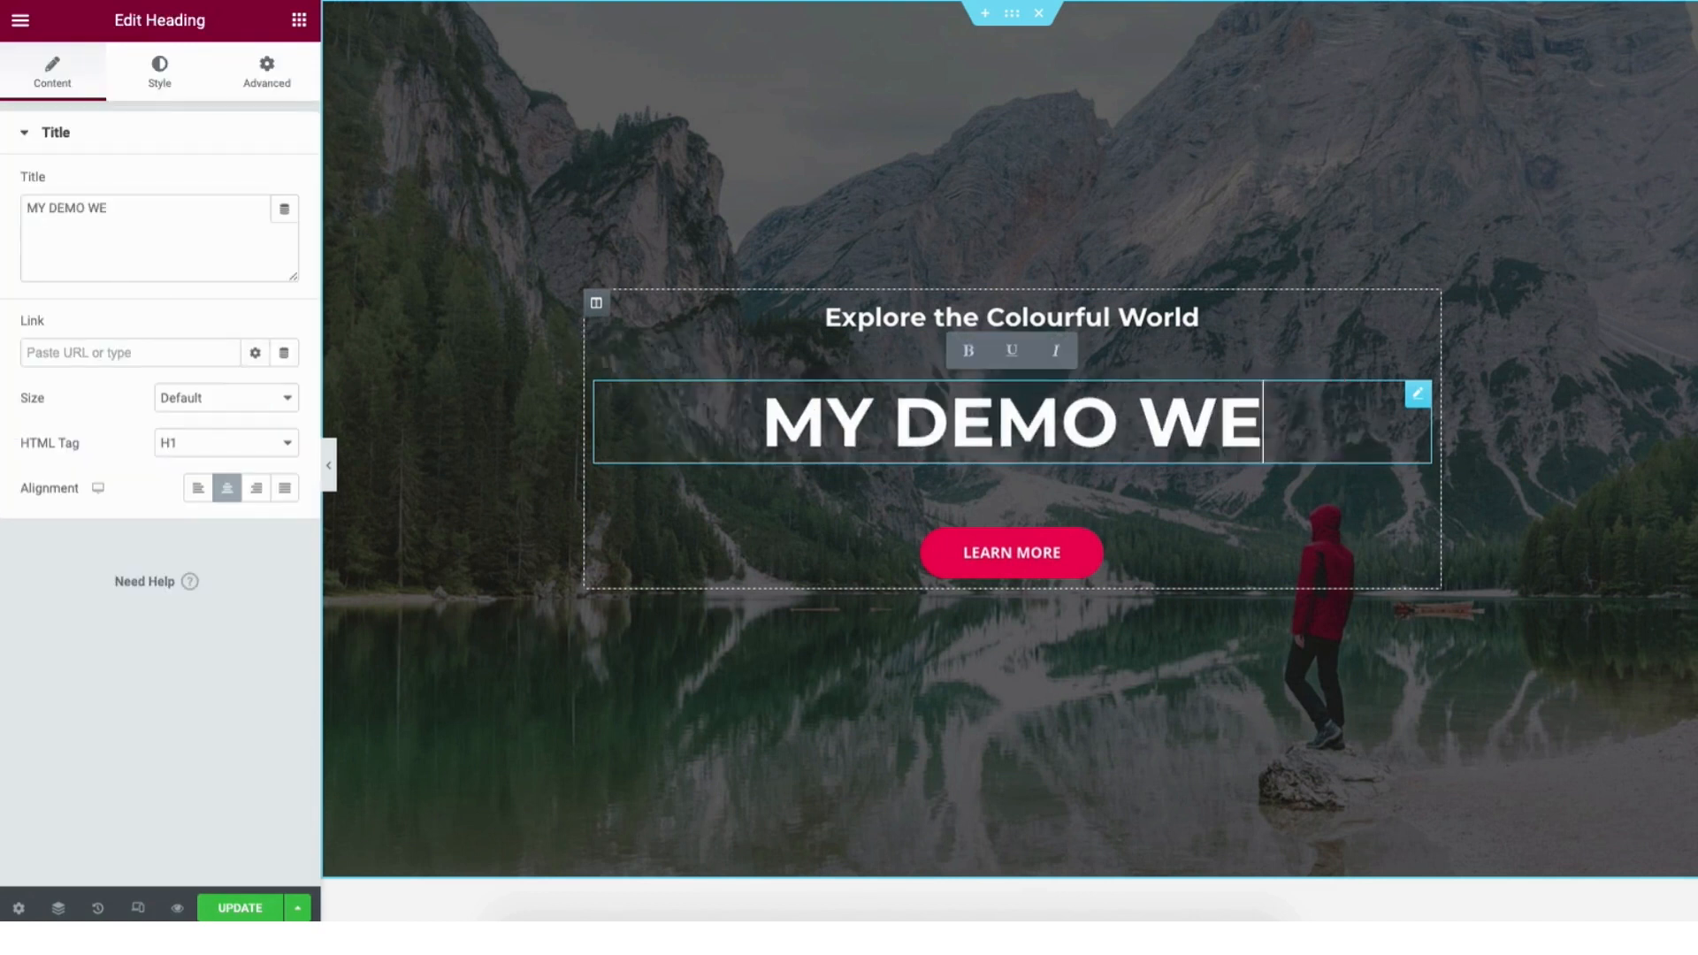
text(BSITE)
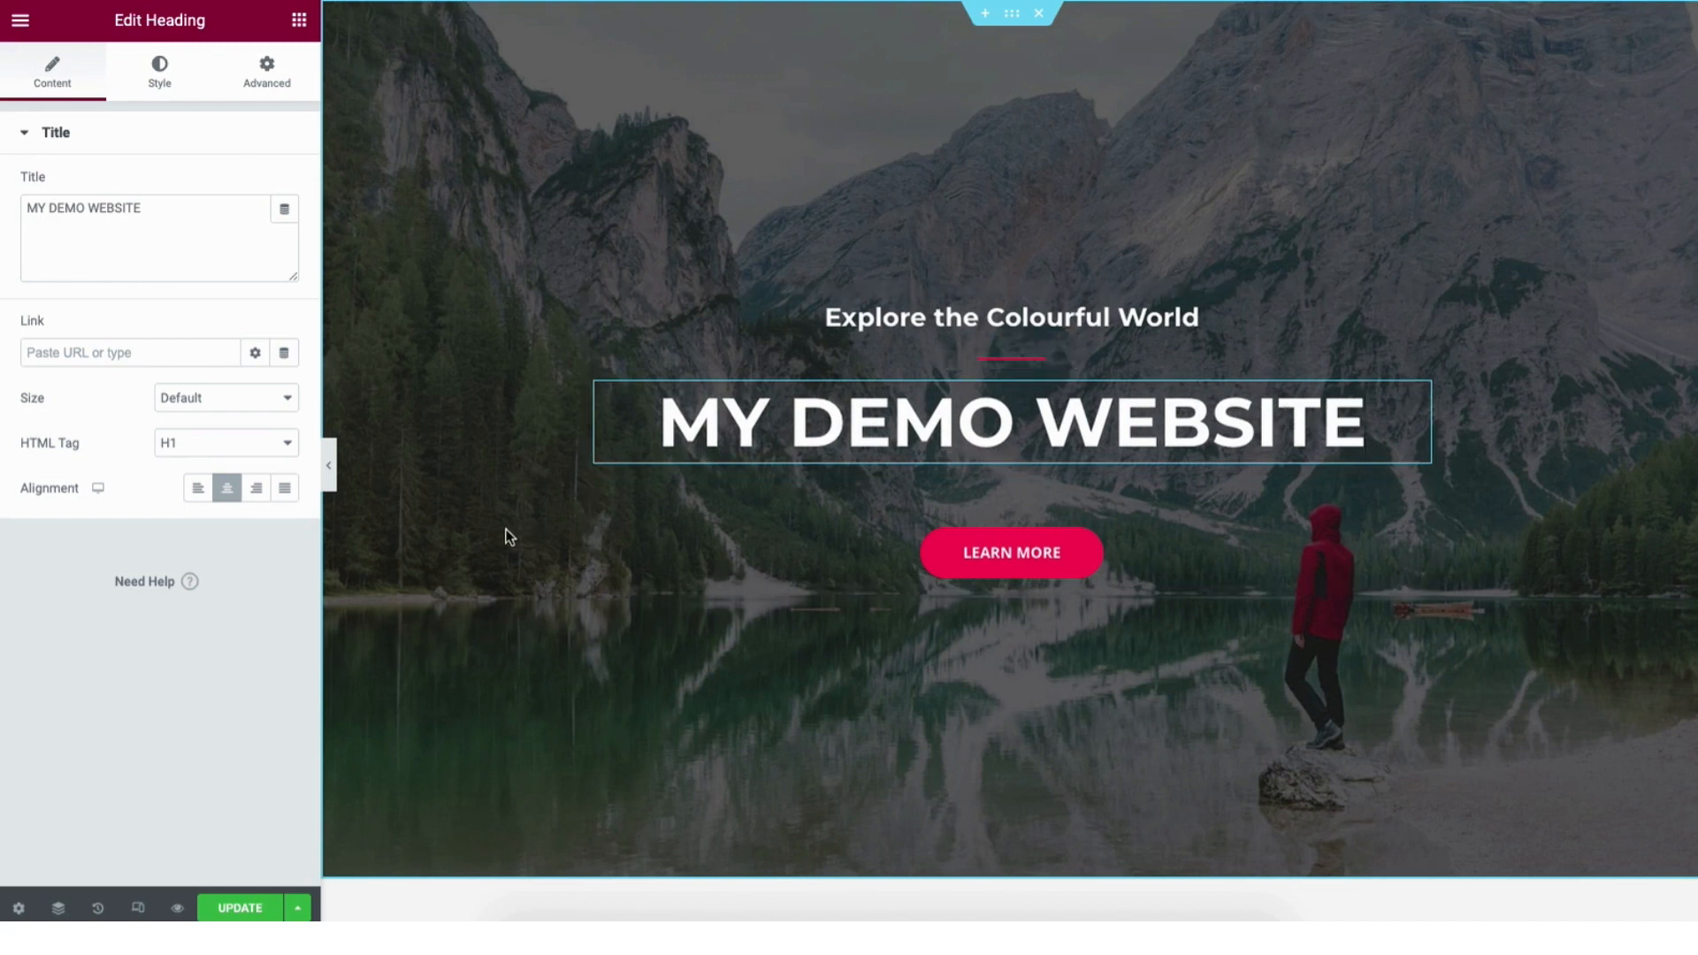
Step: Open the hero section's layout settings for editing
right_click(530, 194)
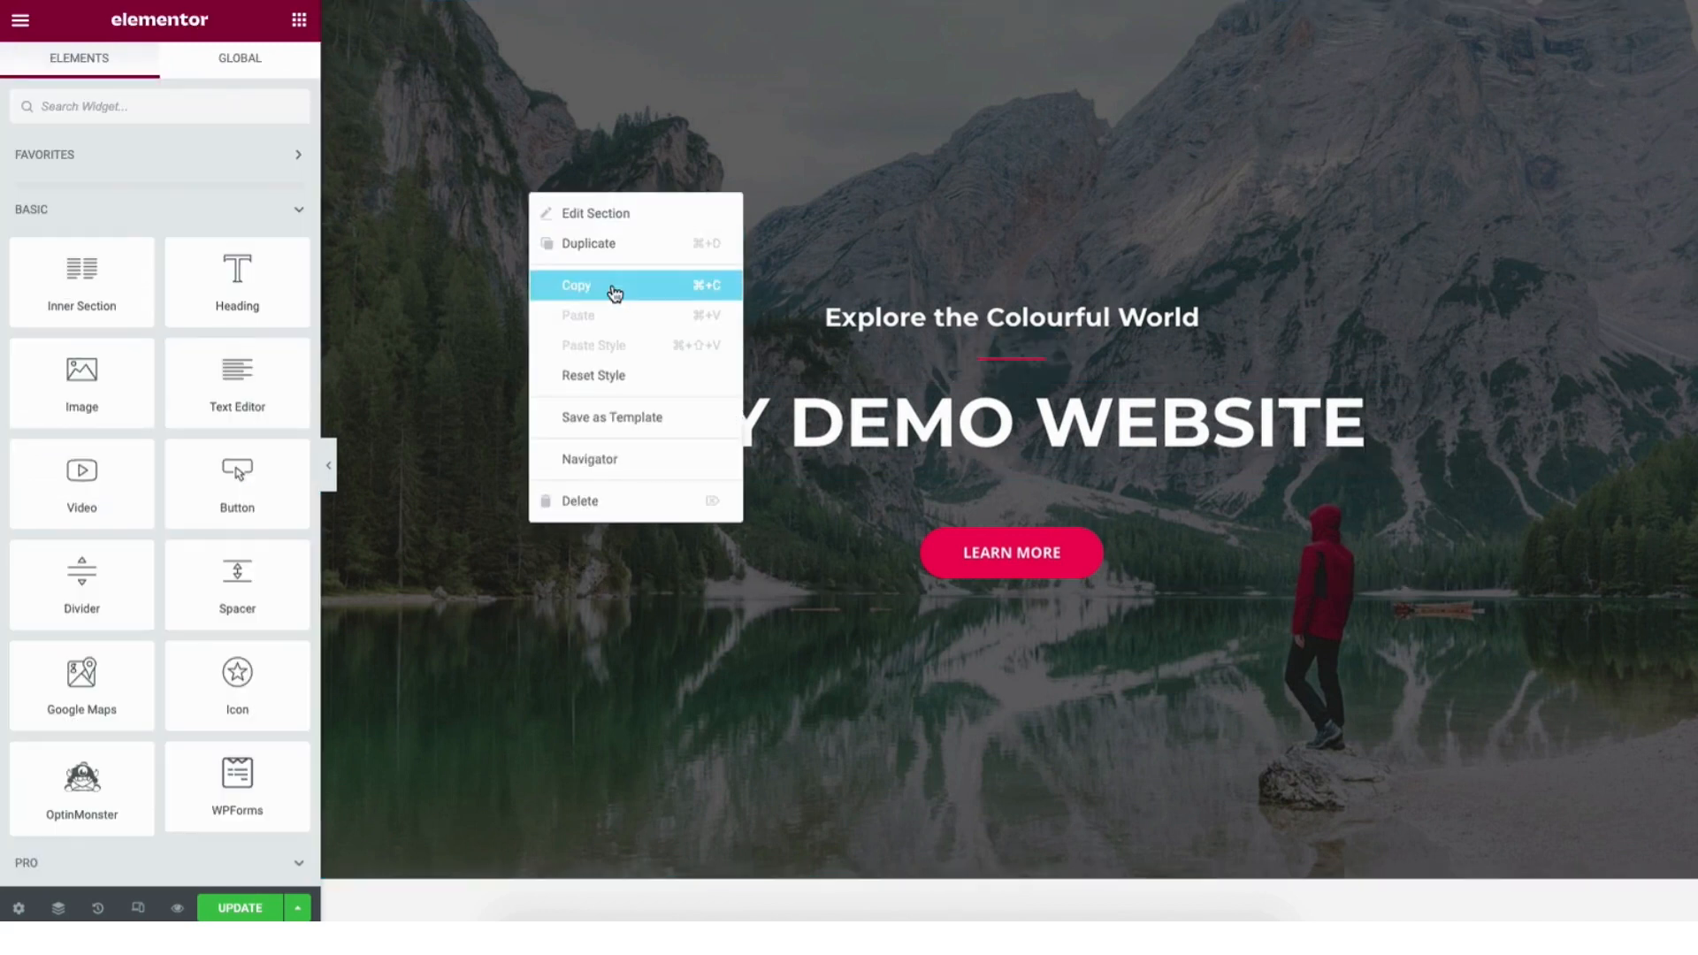
click(599, 215)
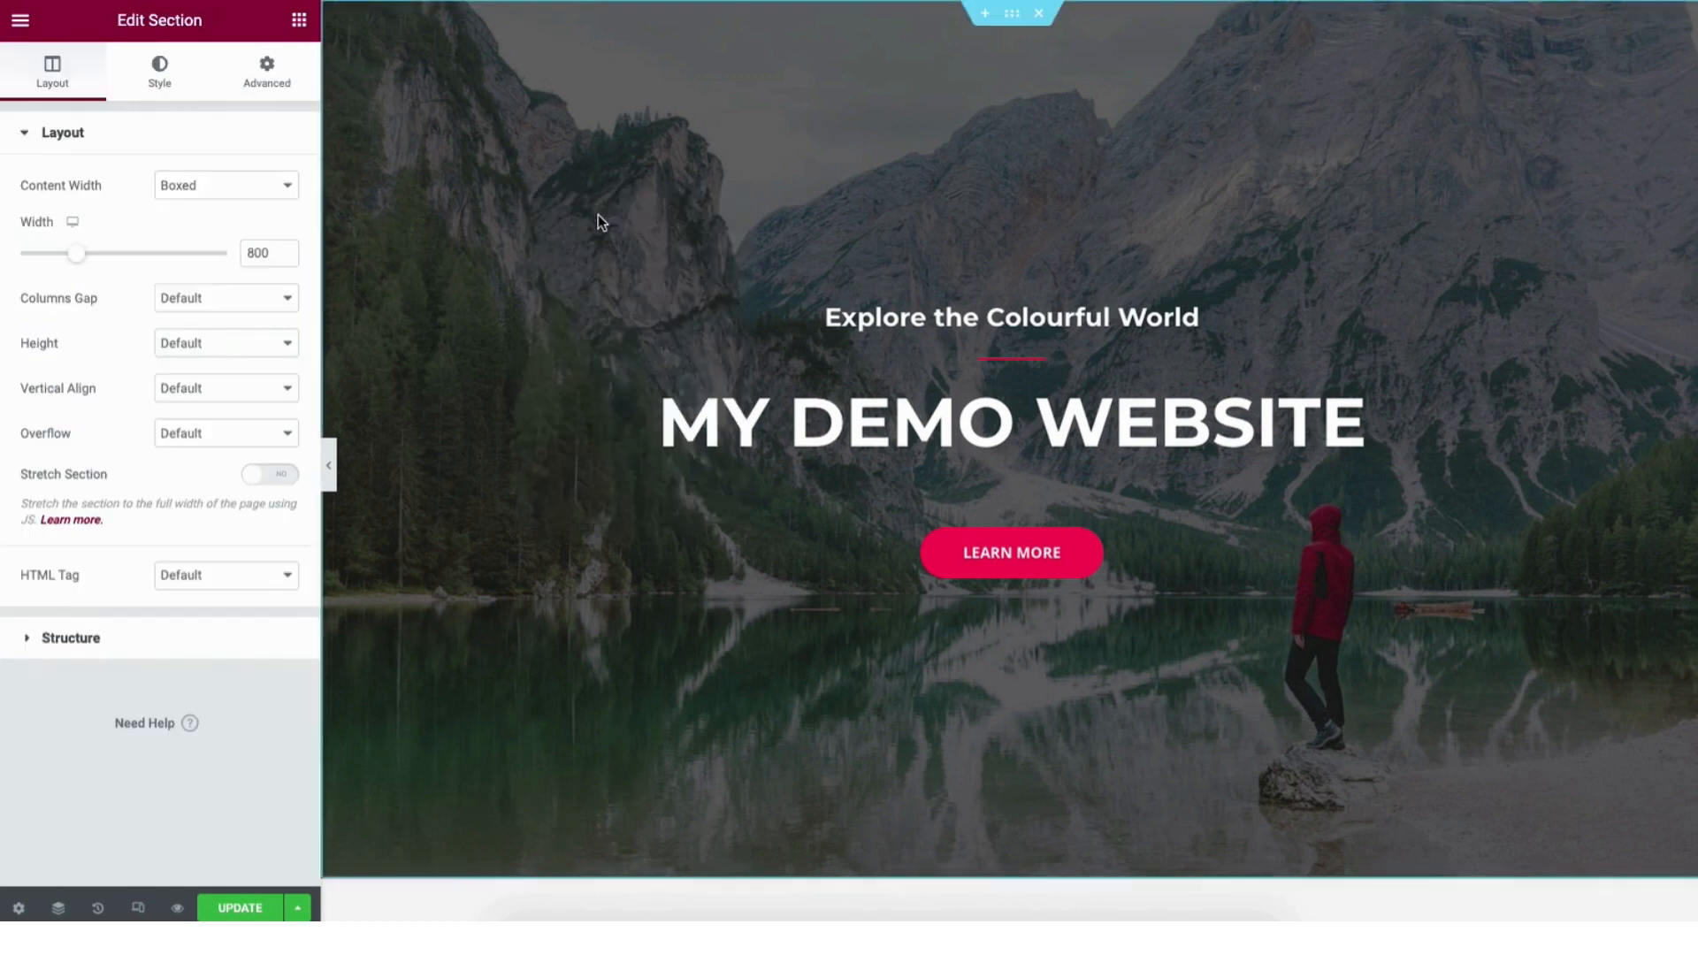
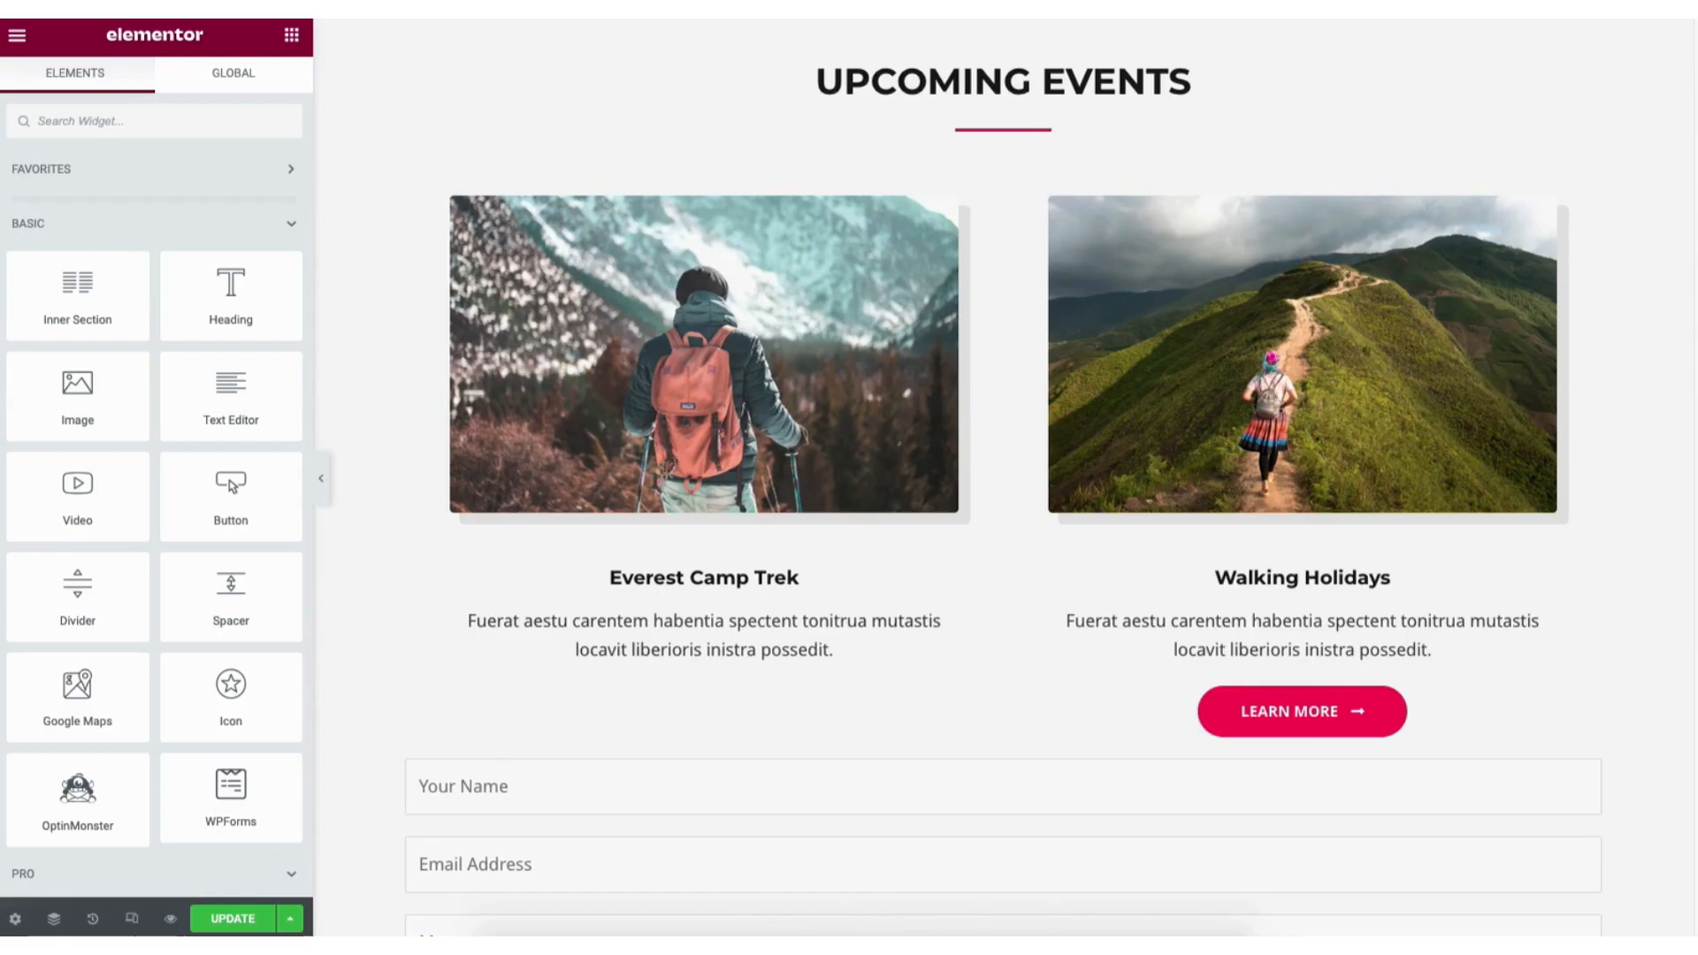
Step: Add a new section with two equal columns below the existing content, just above the footer
scroll(1019, 586, down, 15)
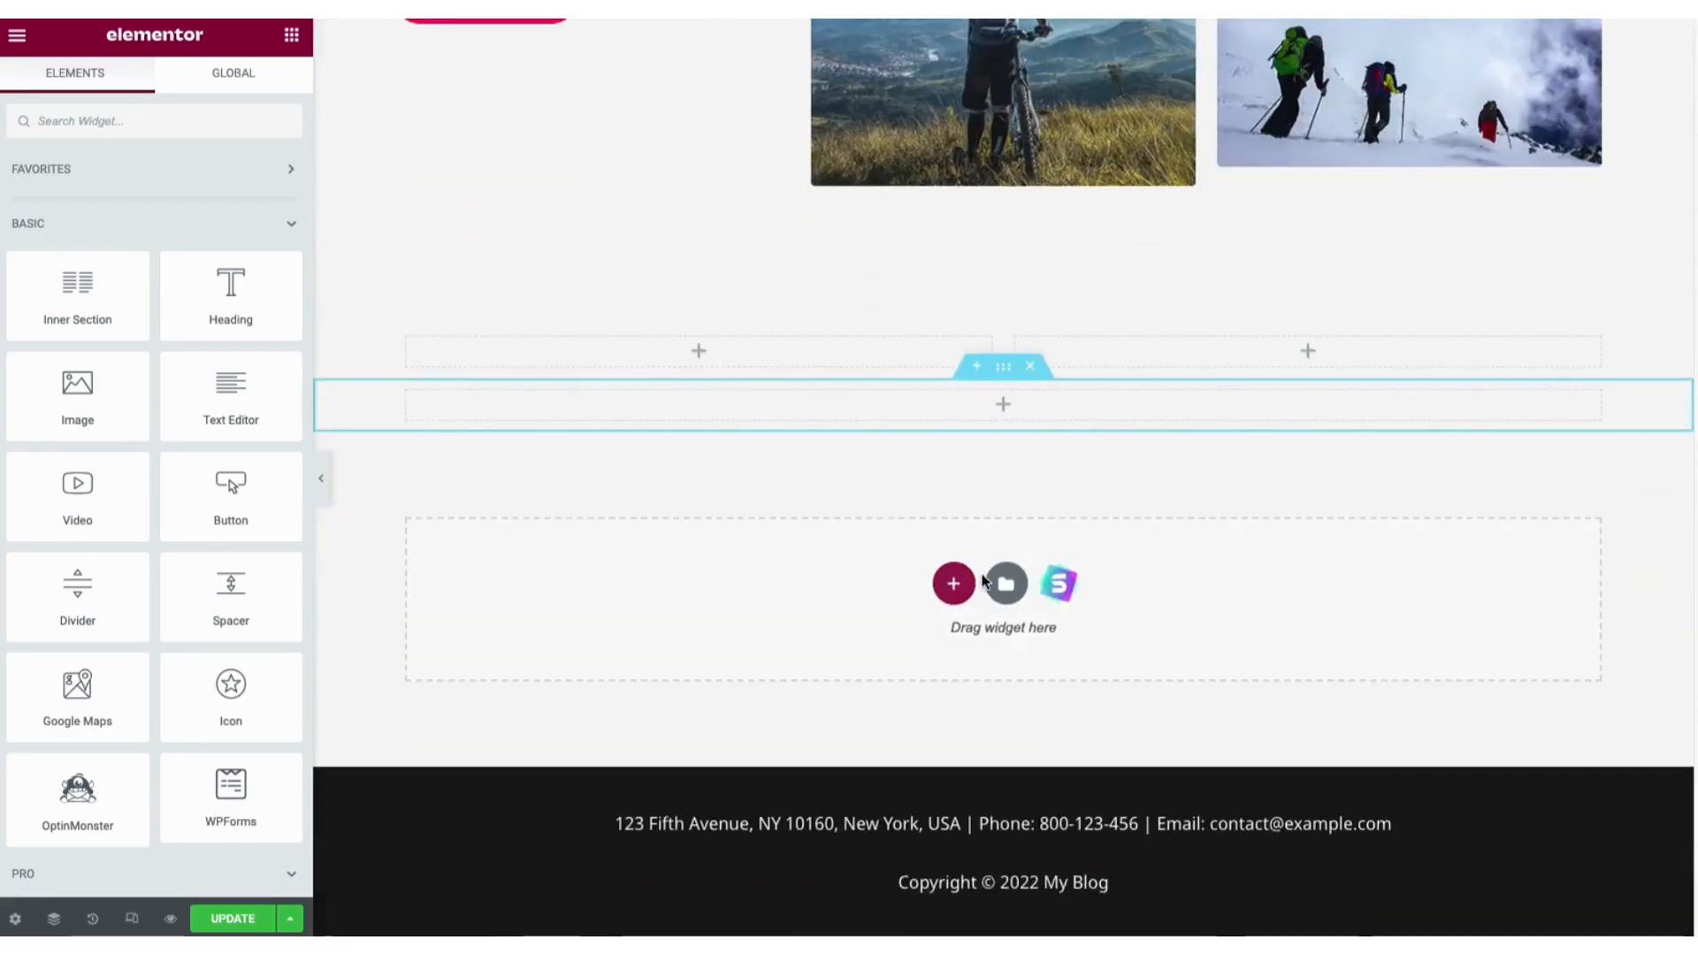
click(953, 587)
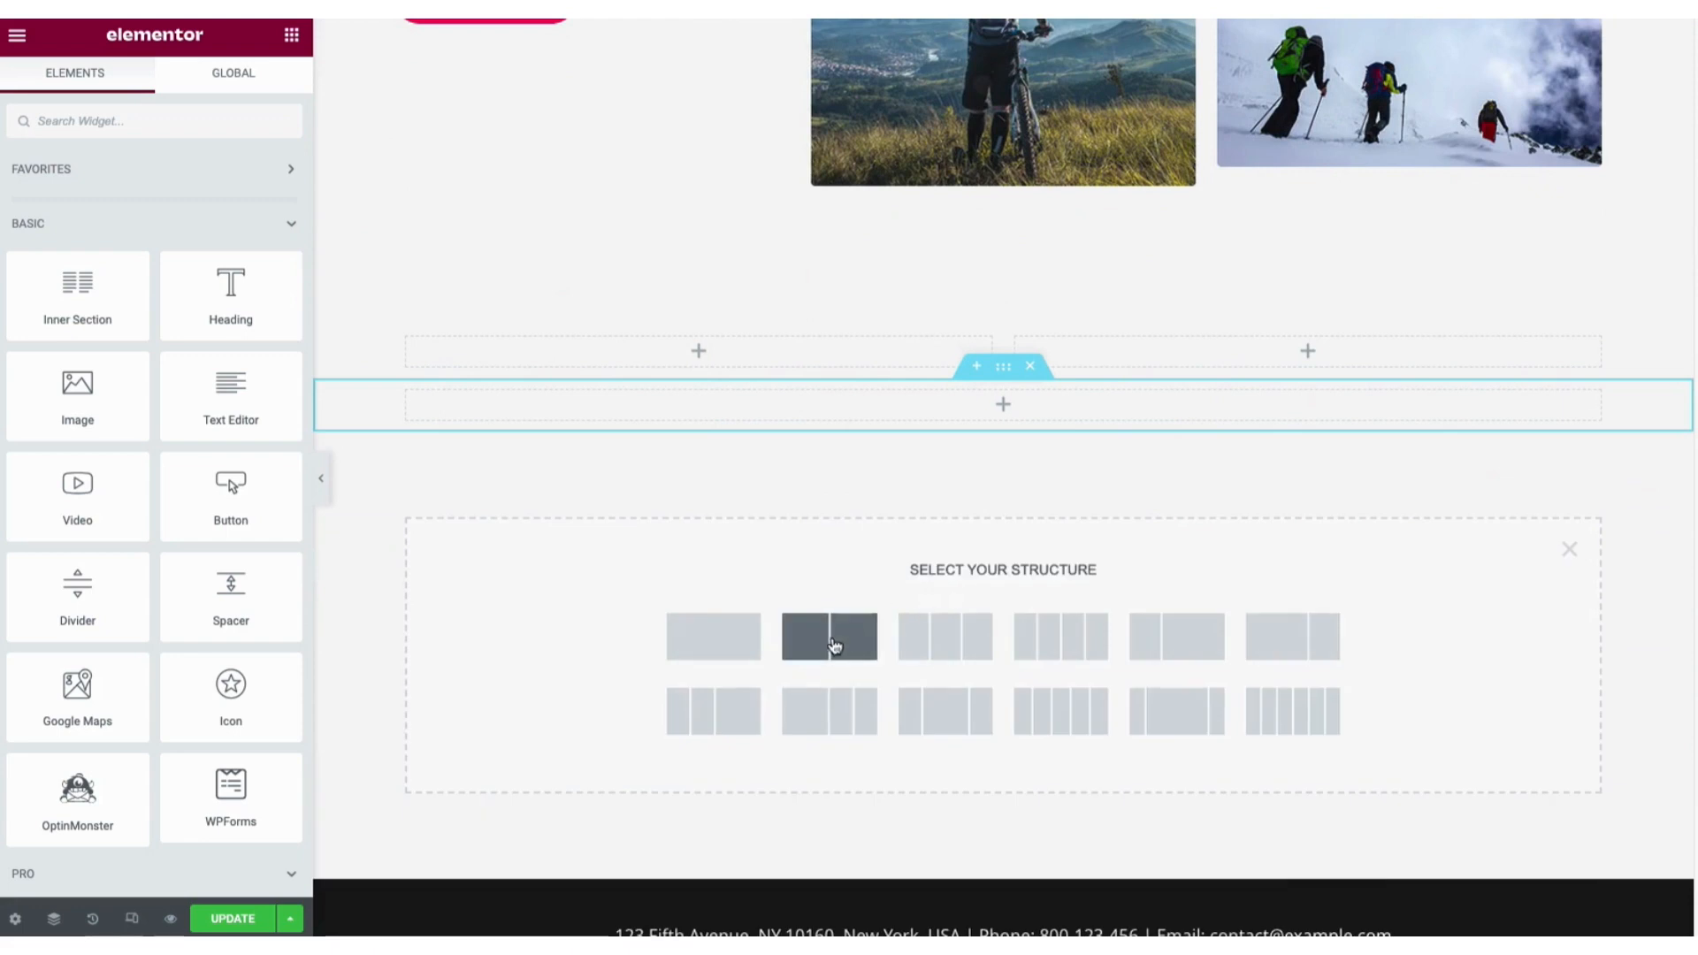
click(834, 646)
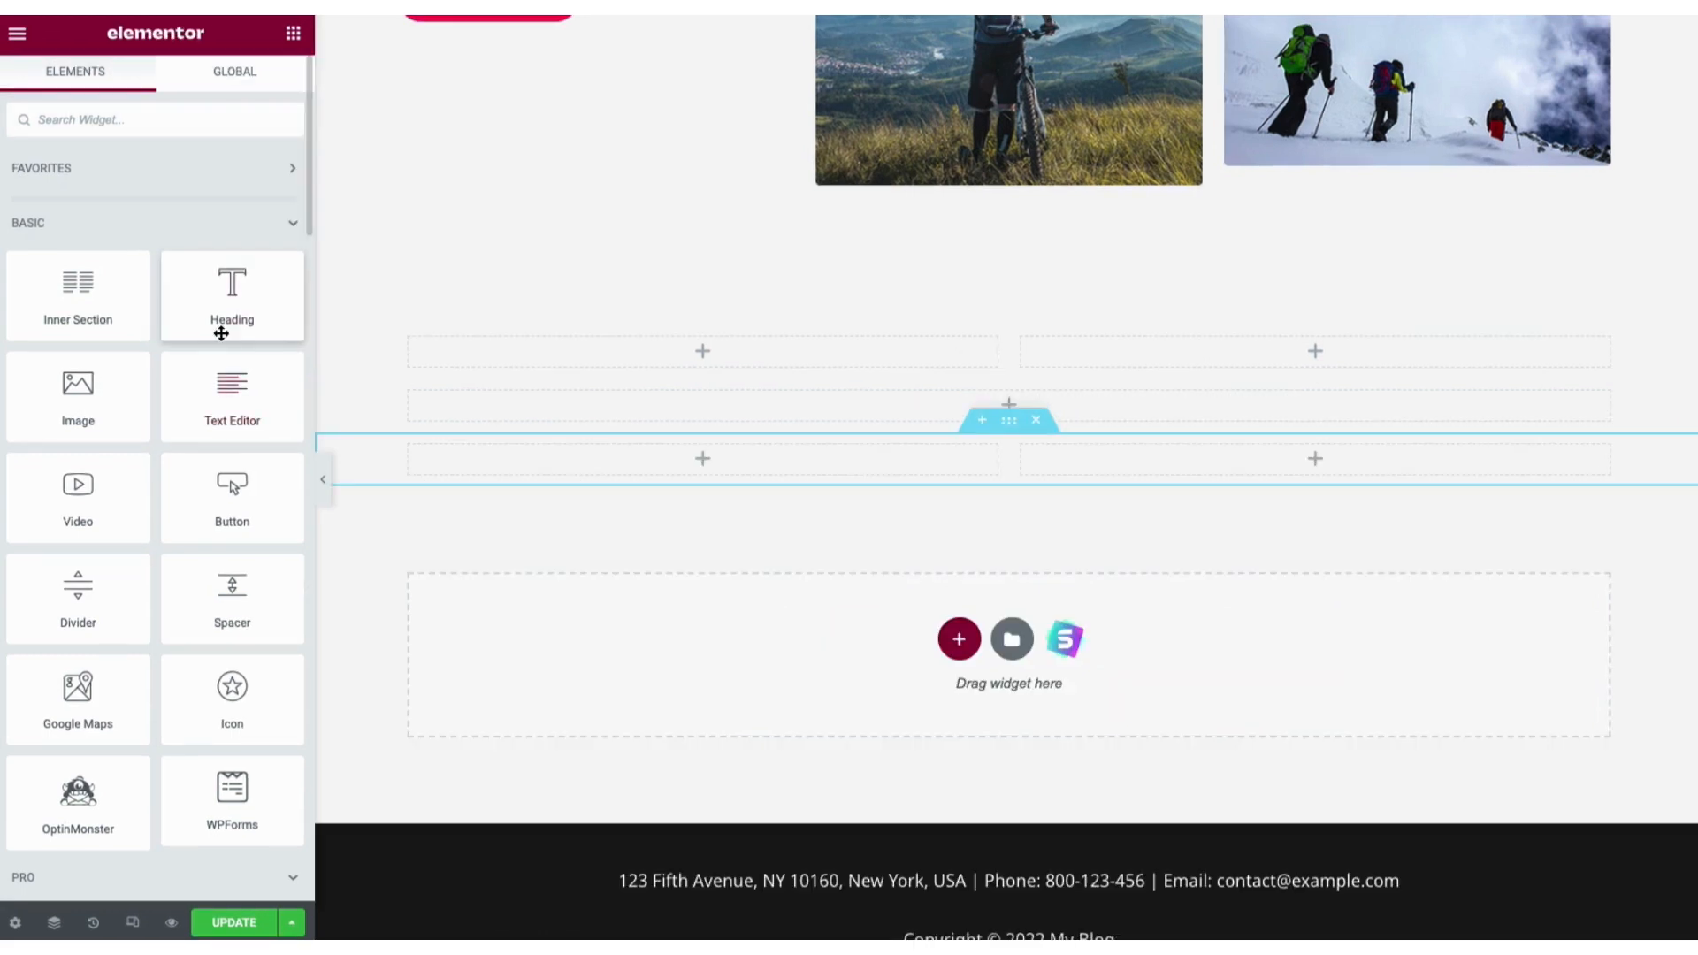
drag(216, 309, 328, 341)
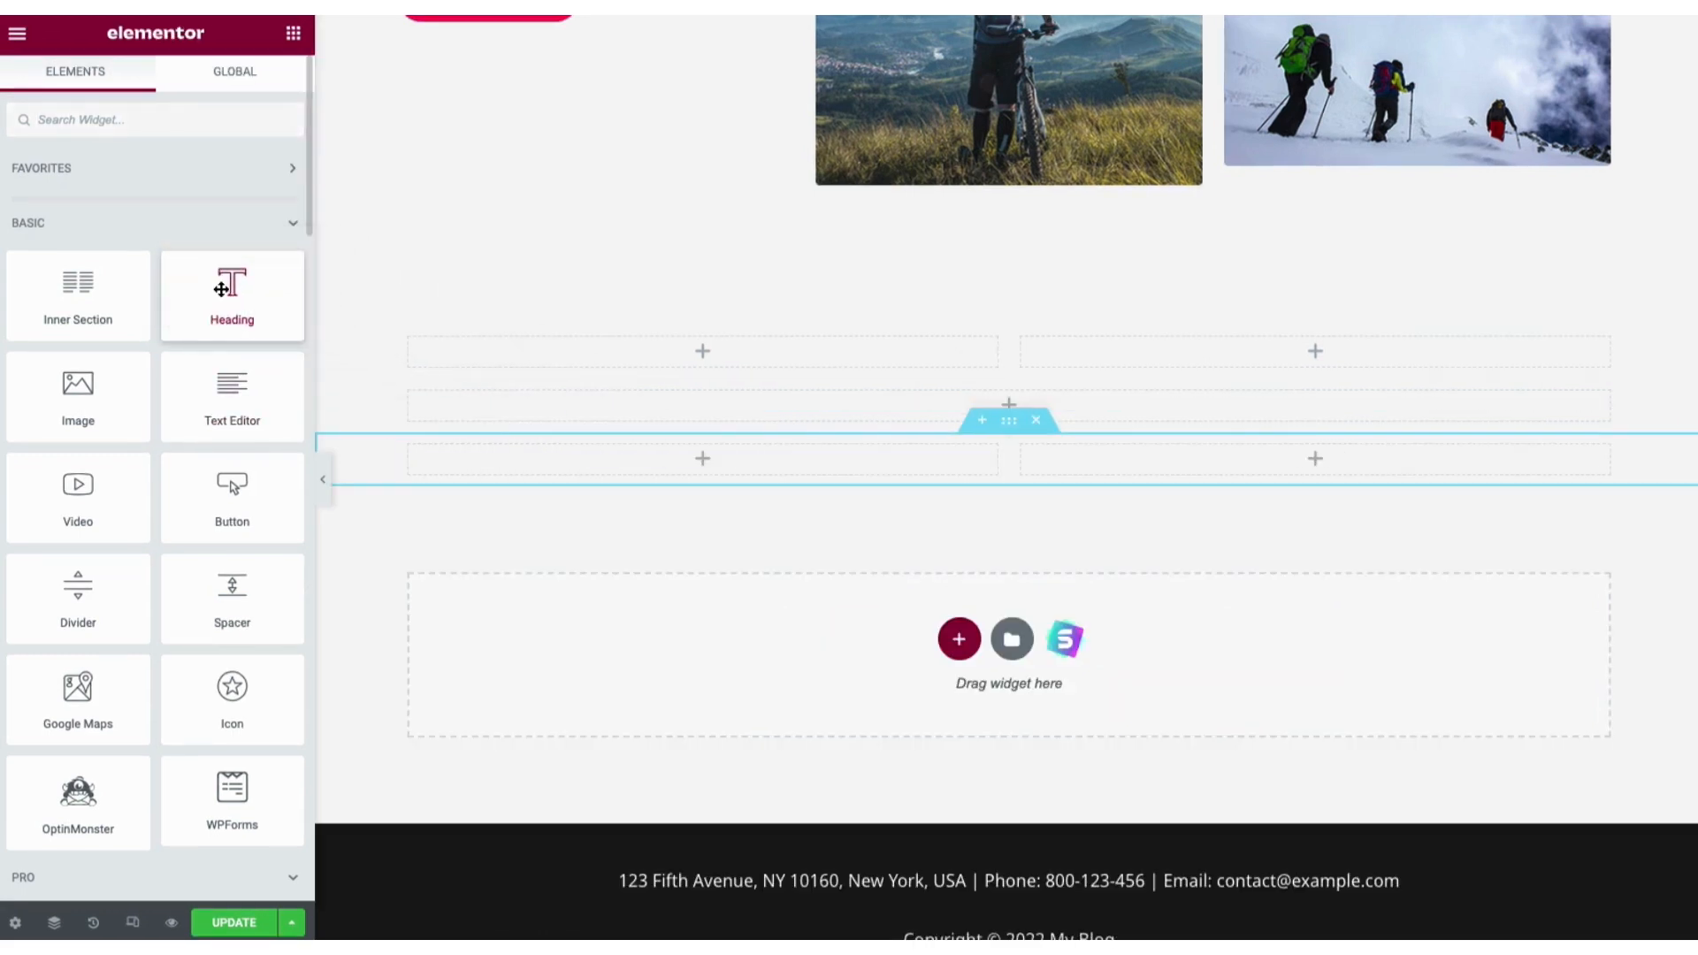
Step: Browse the ready-made blocks in the Elementor template library and open the preview of the "About the company" block
click(1014, 645)
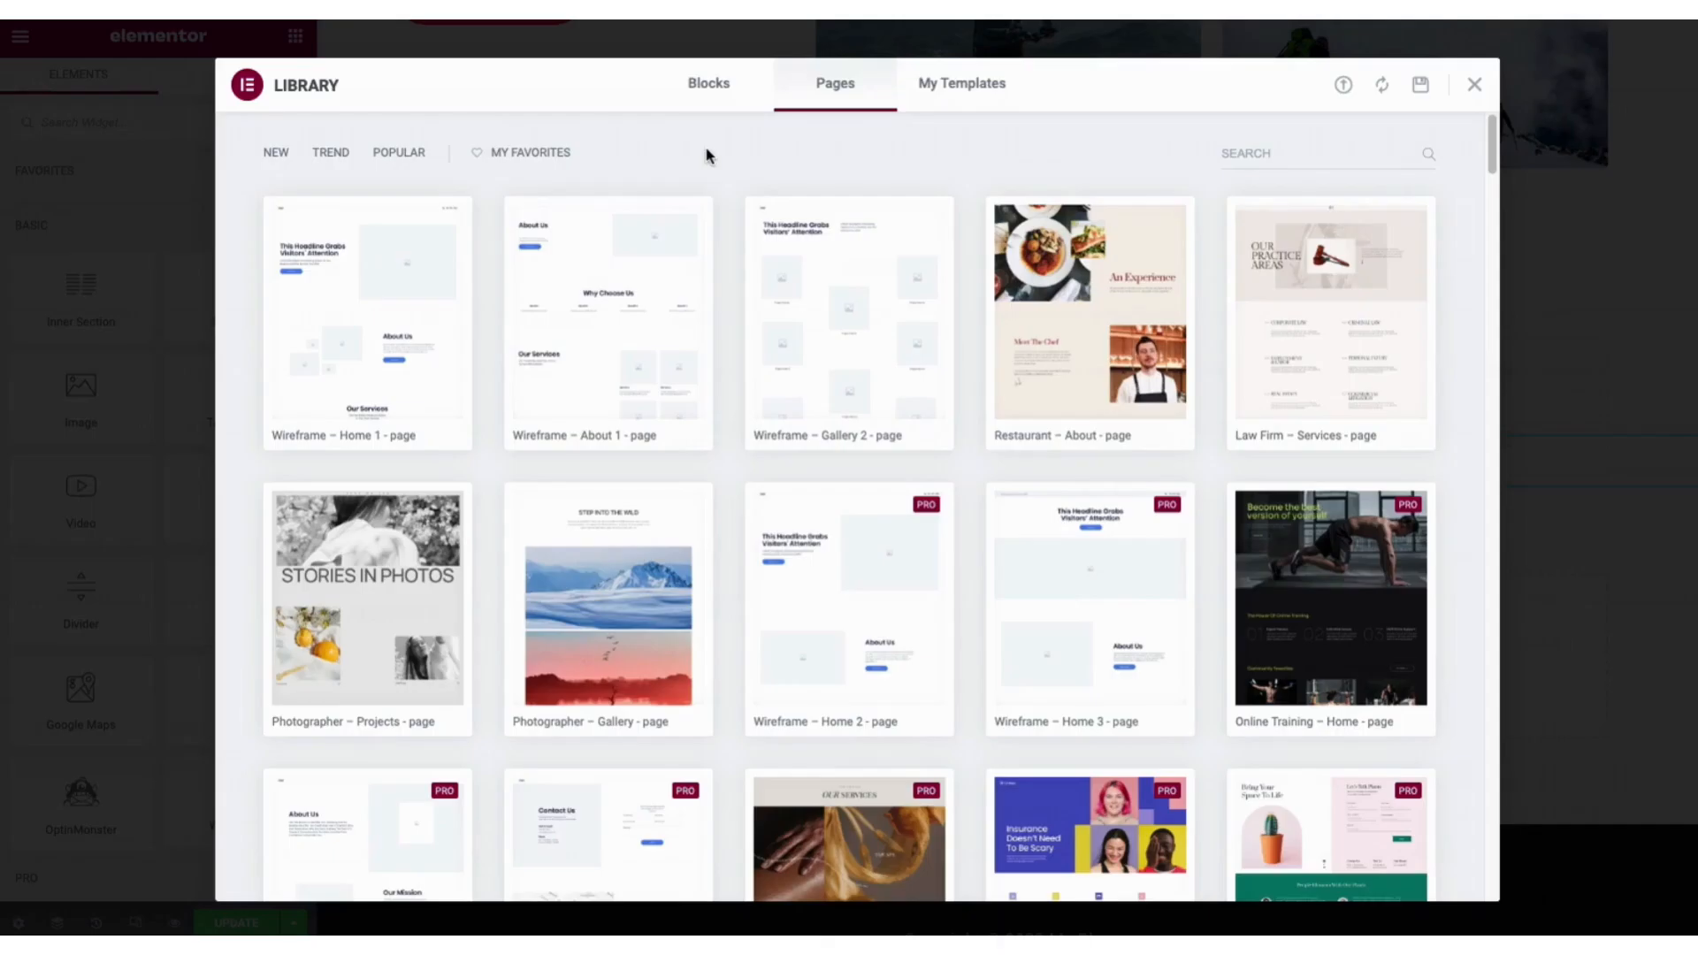
click(710, 92)
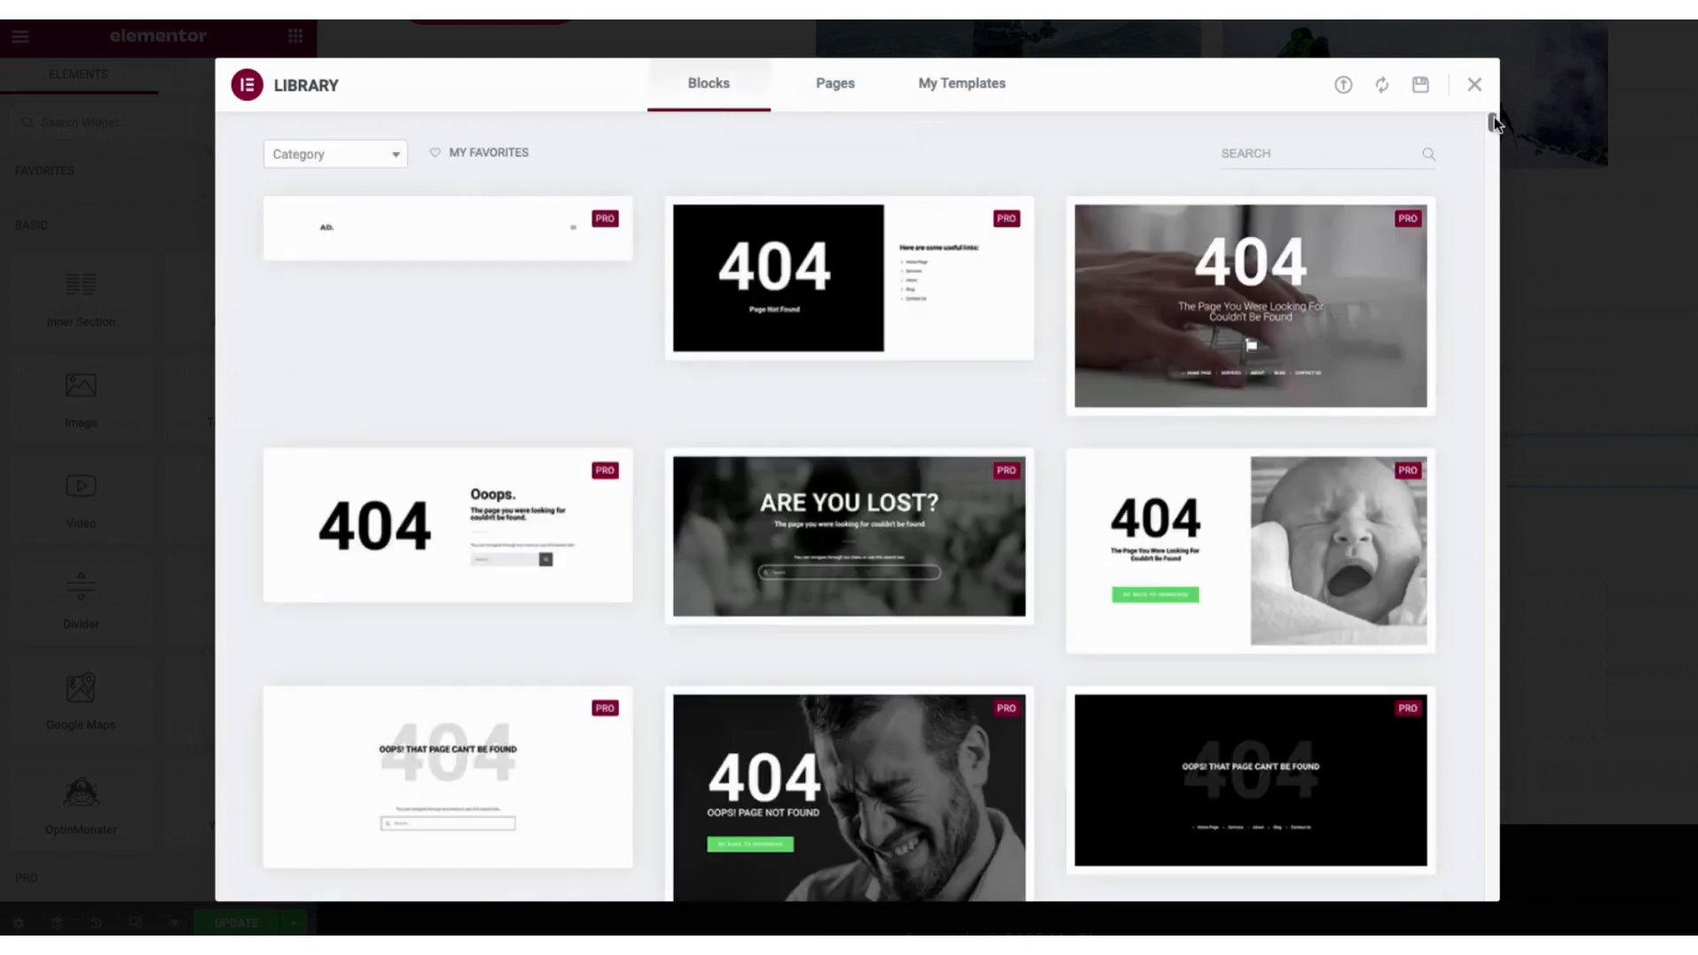
drag(1494, 118, 1498, 292)
mouse_move(804, 477)
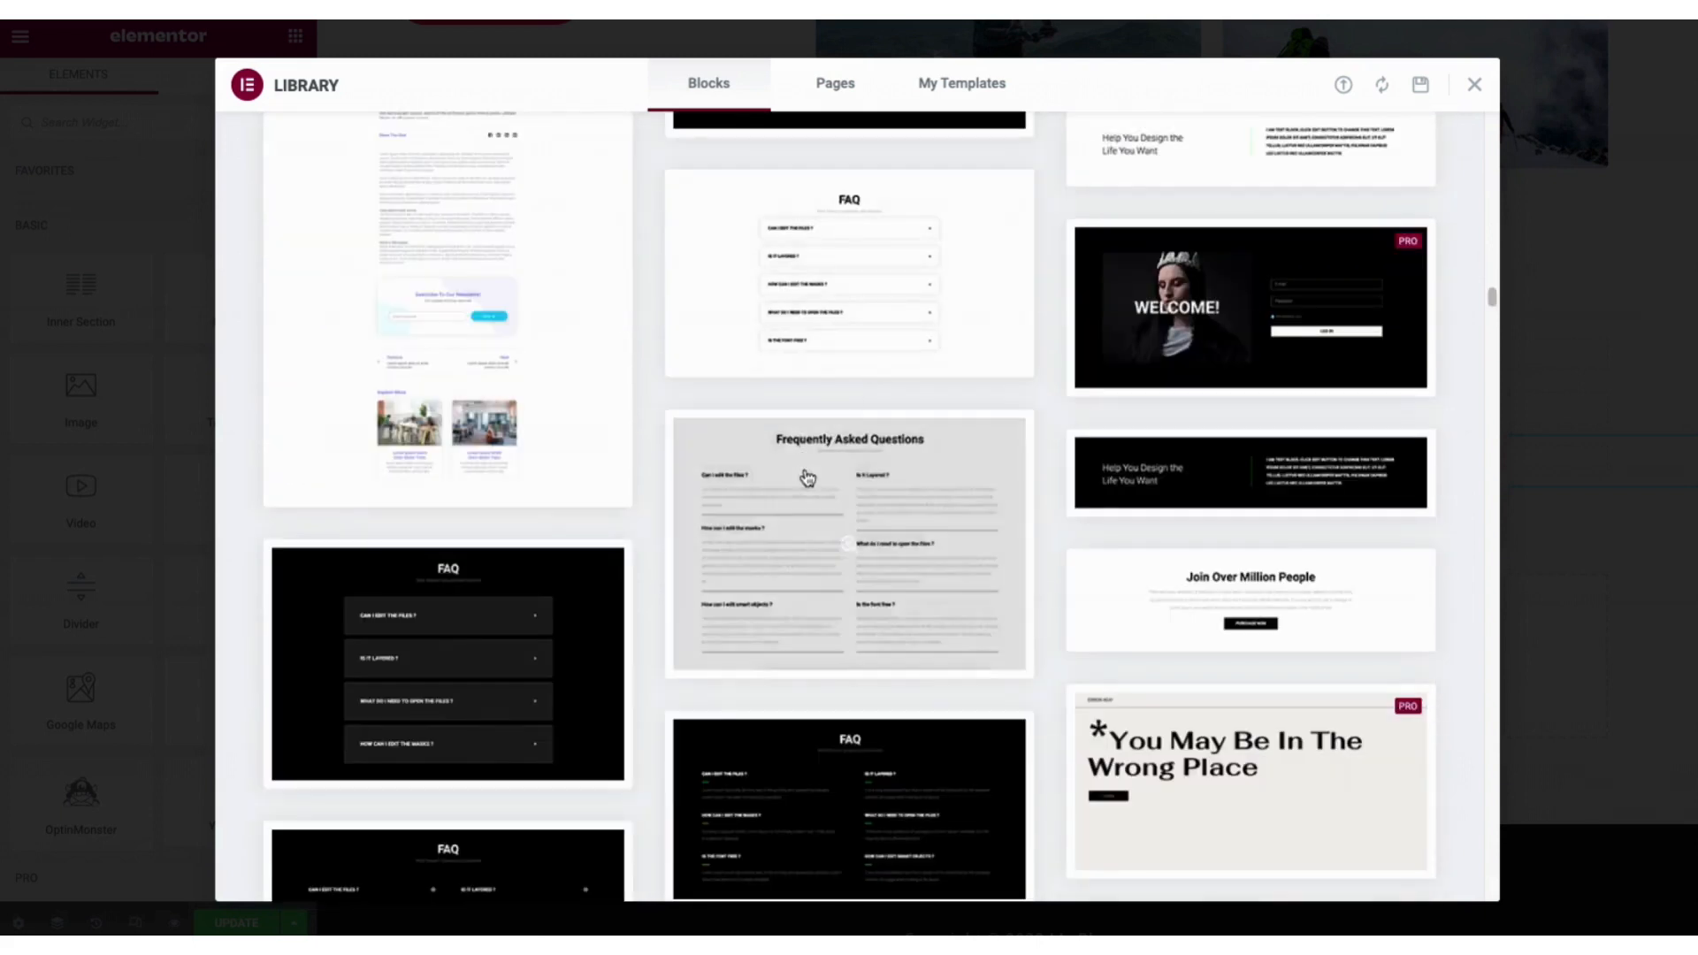
click(848, 550)
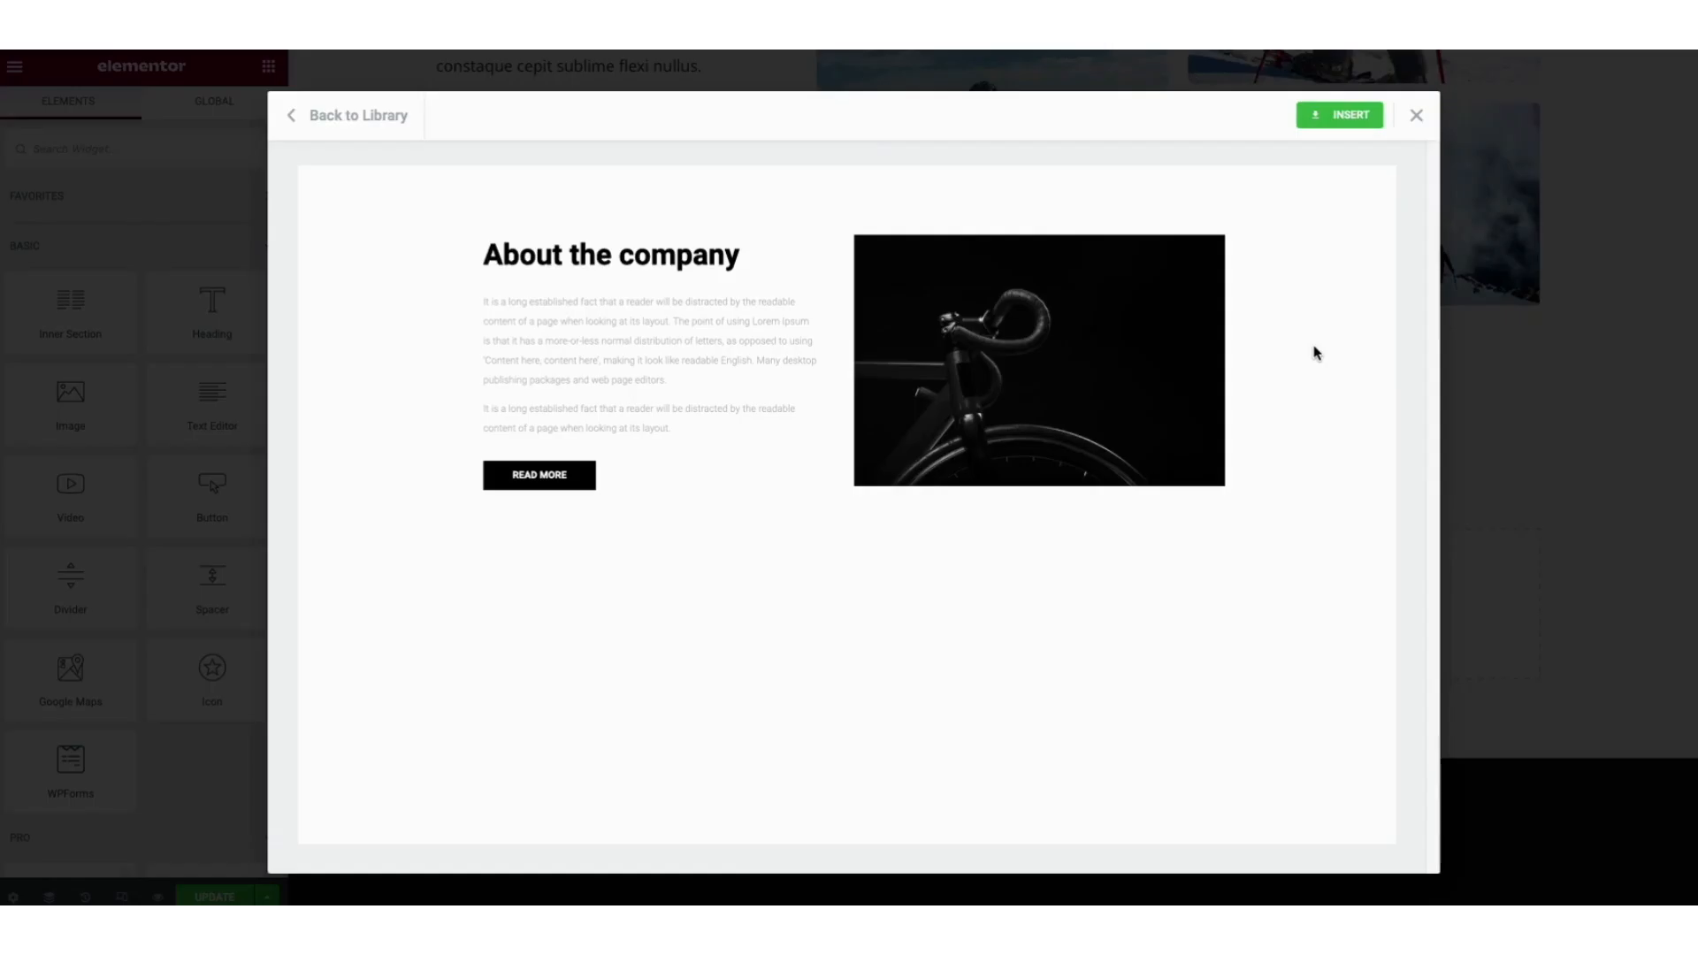
Step: Insert the previewed "About the company" block and, below it, the Starter Templates block with two side-by-side subheading and text columns
click(1328, 113)
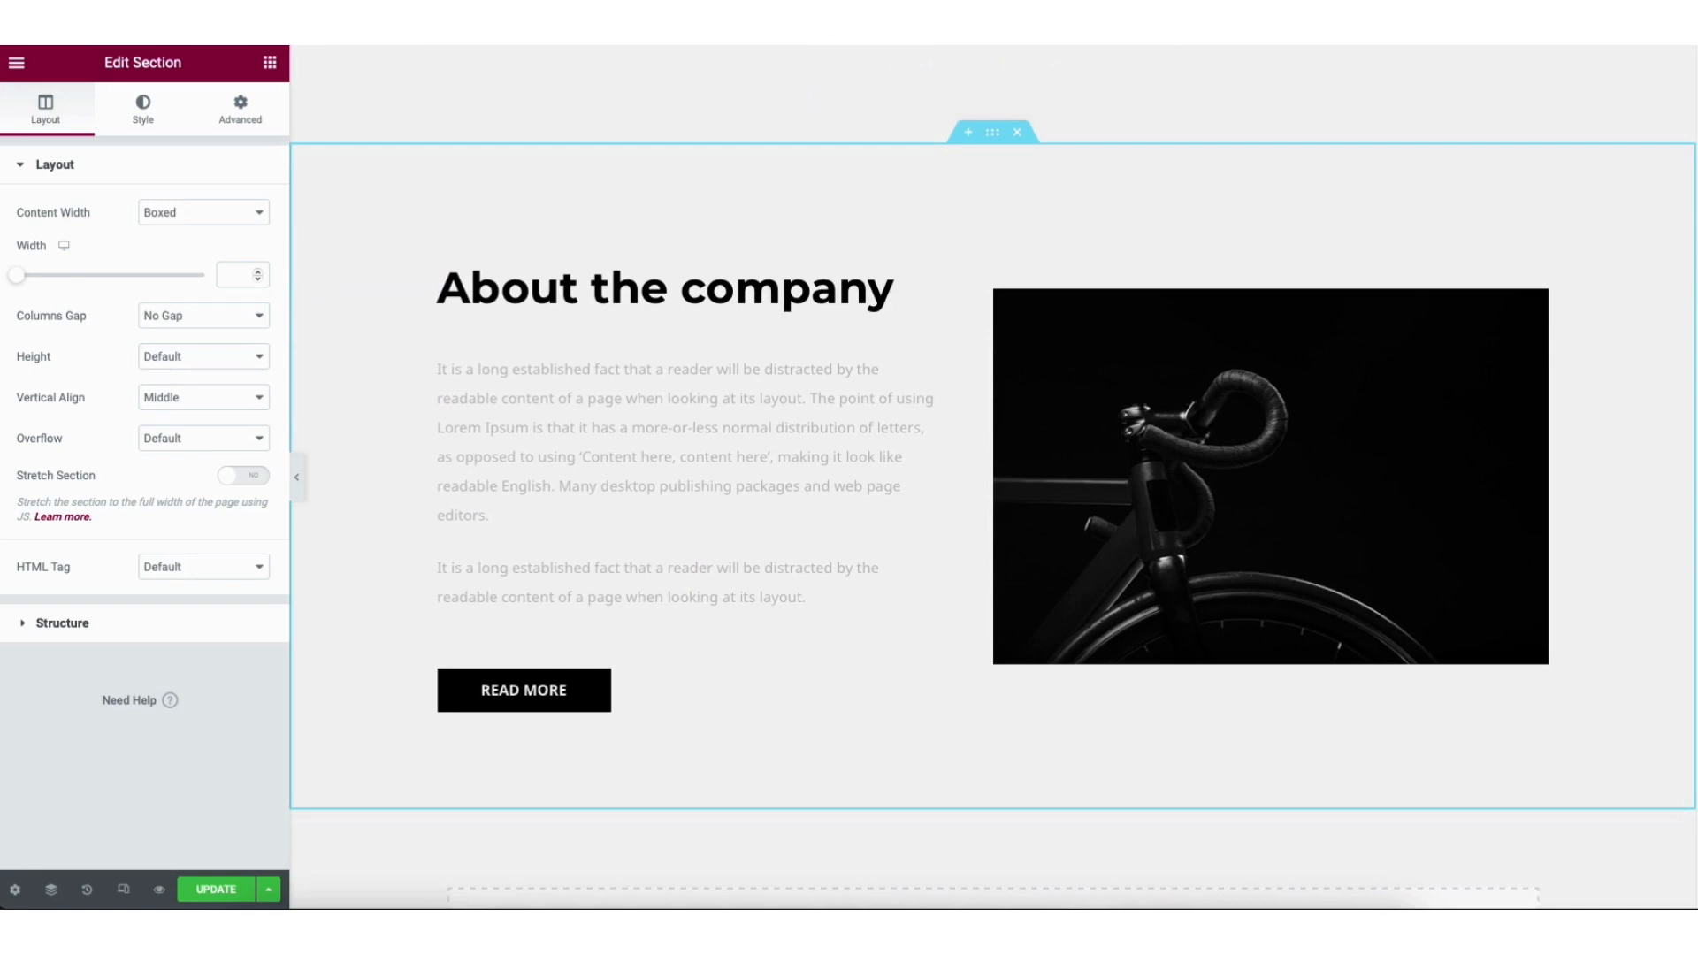
scroll(1658, 771, down, 4)
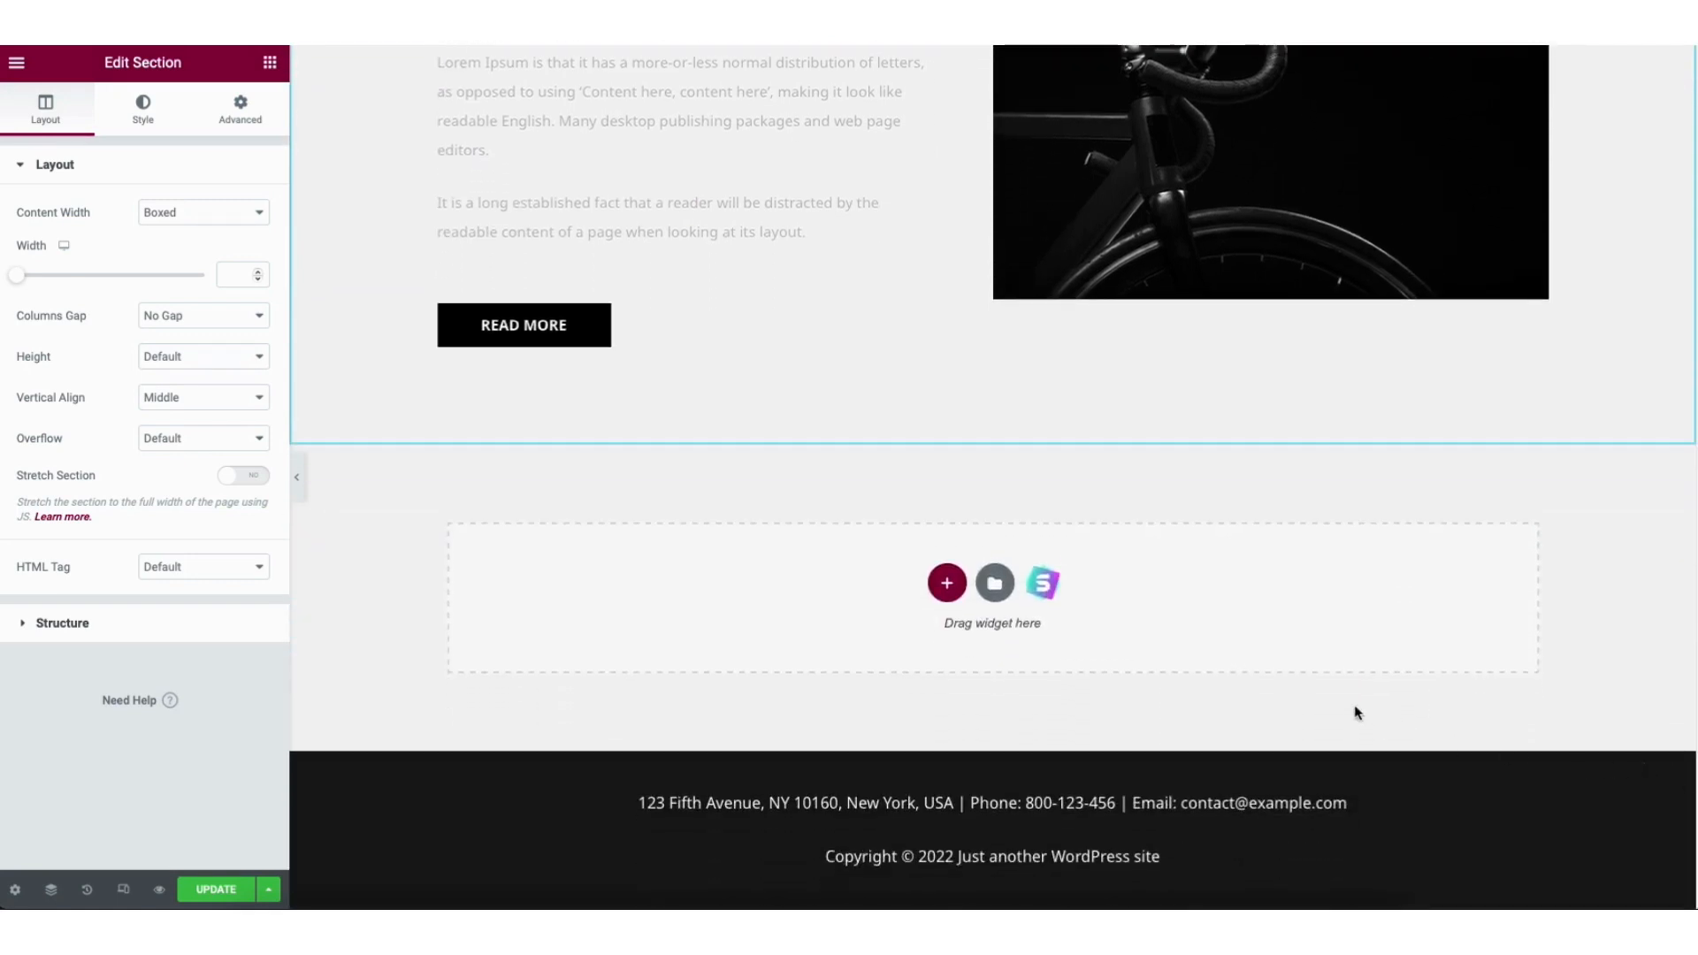
click(1043, 587)
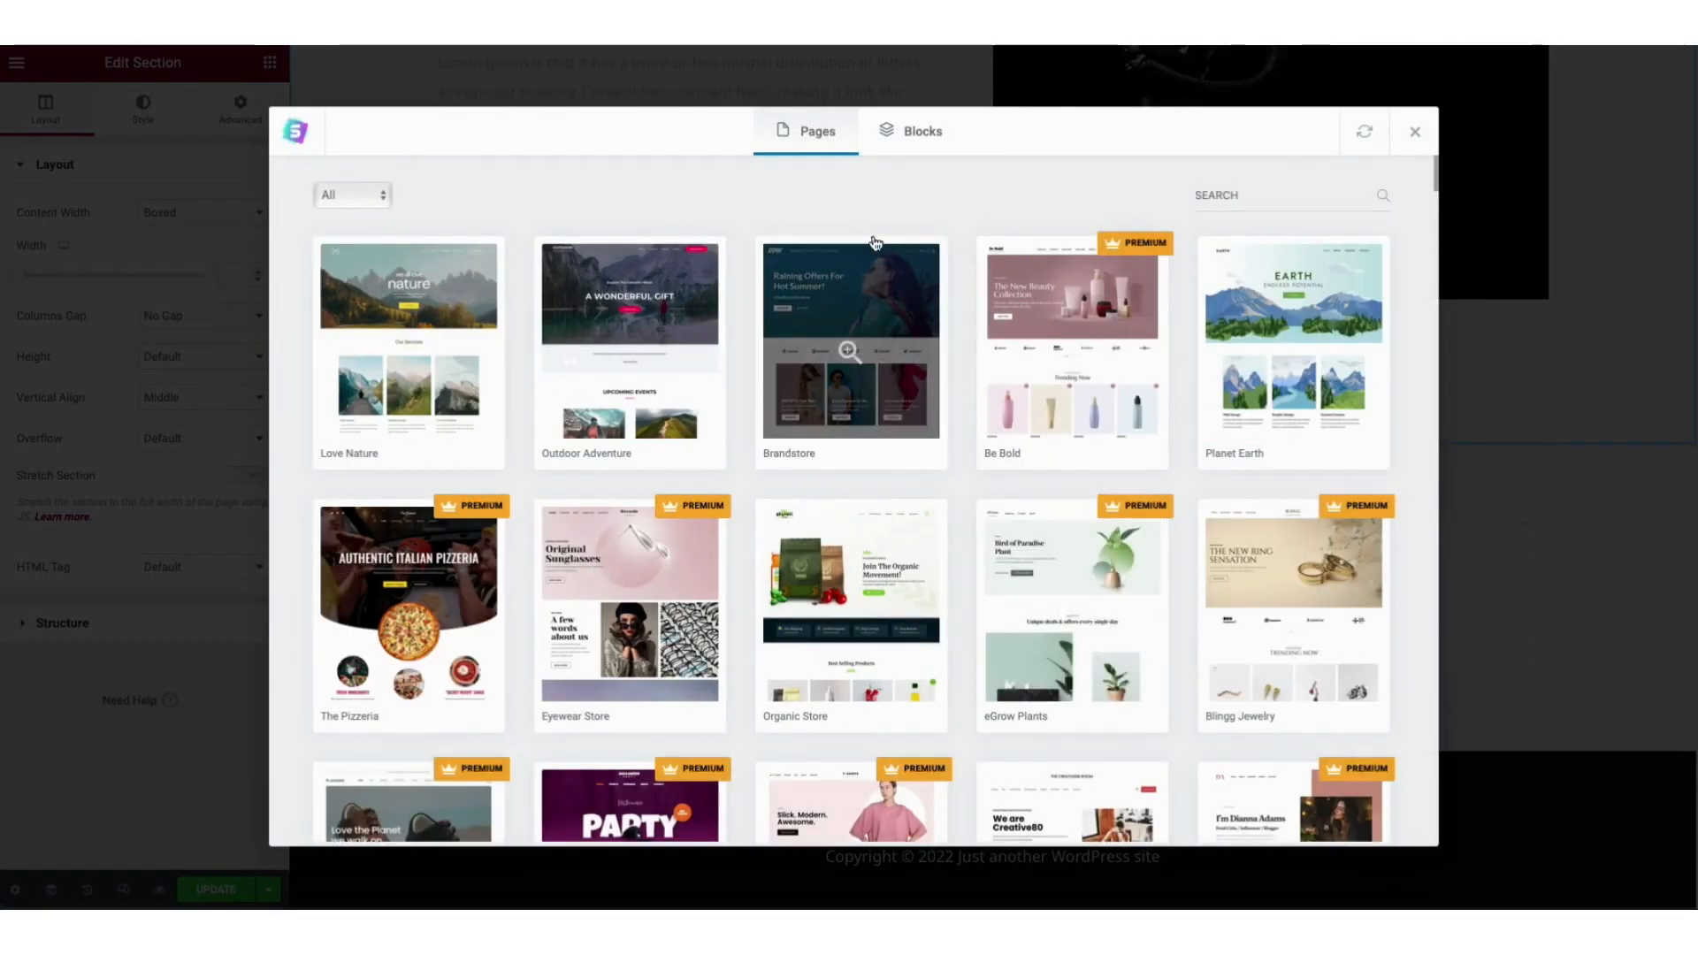
click(919, 139)
drag(1436, 166, 1443, 336)
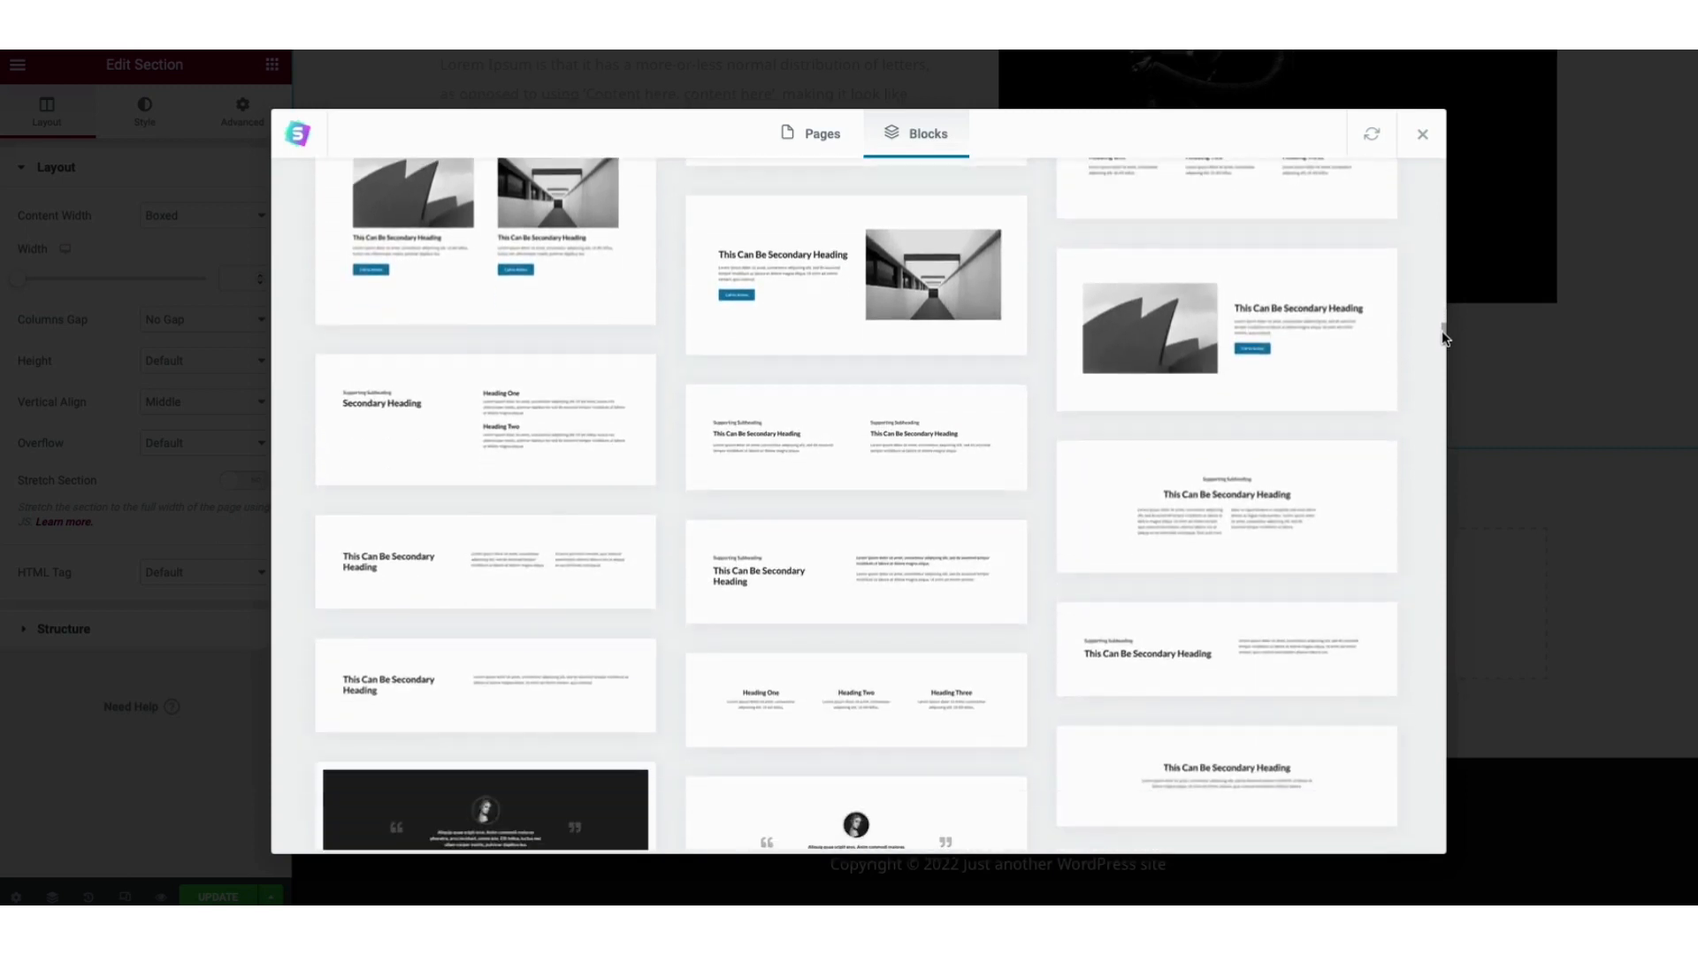
click(854, 439)
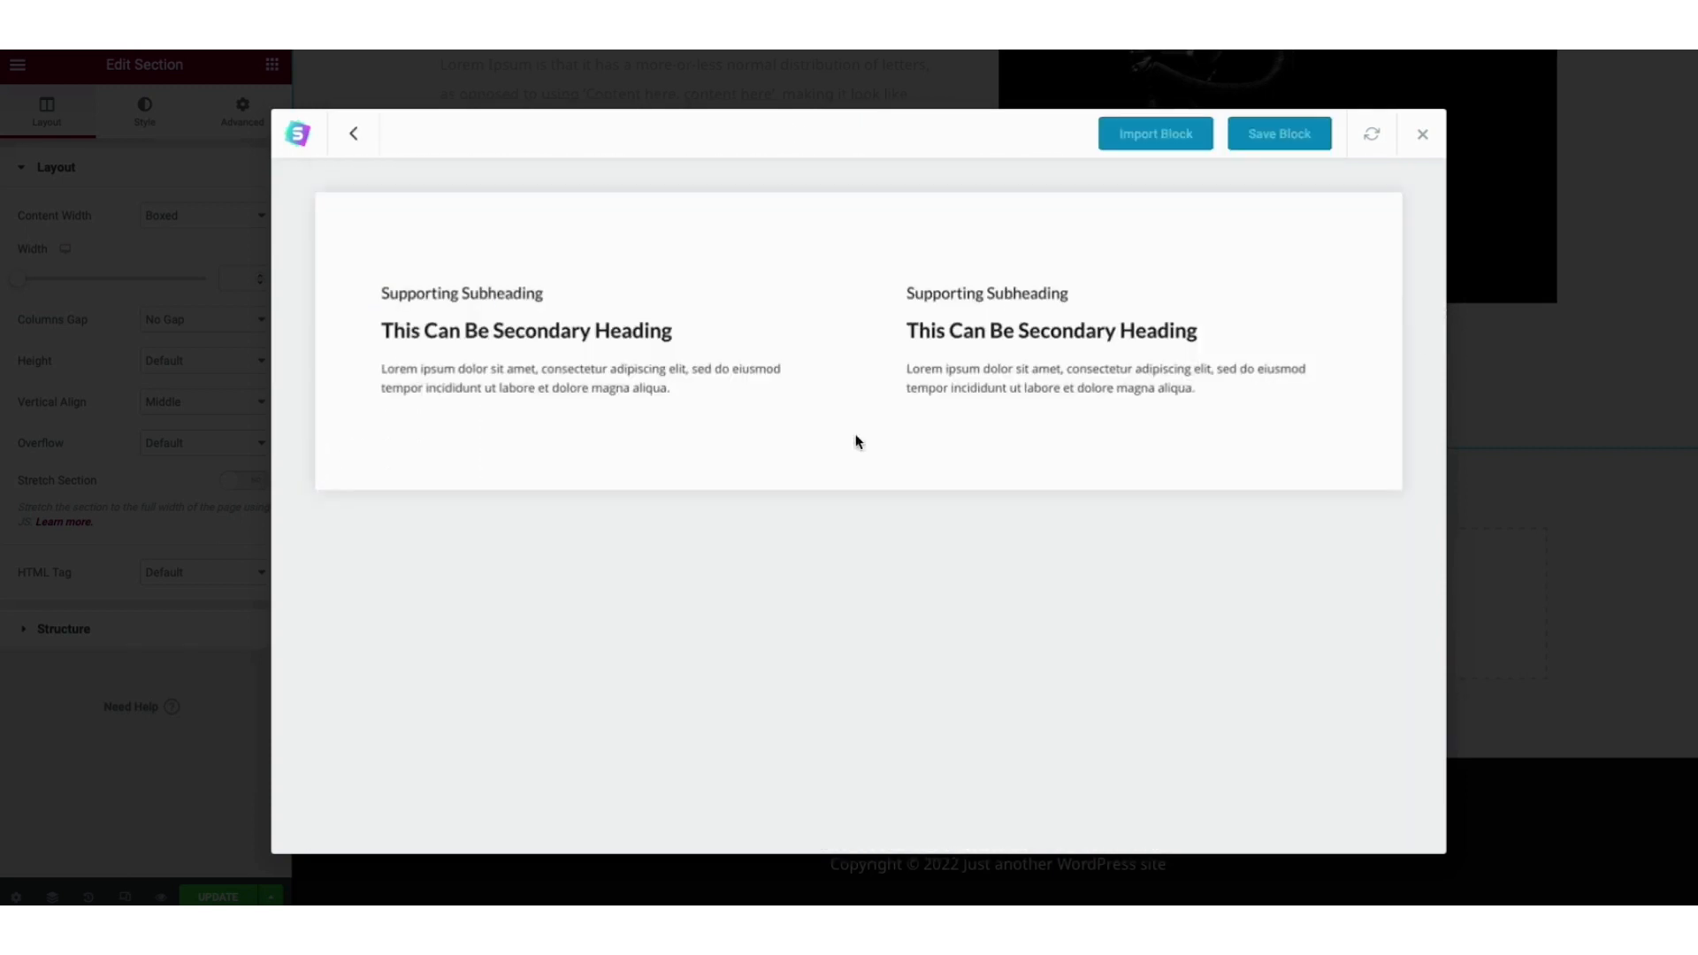
click(1152, 140)
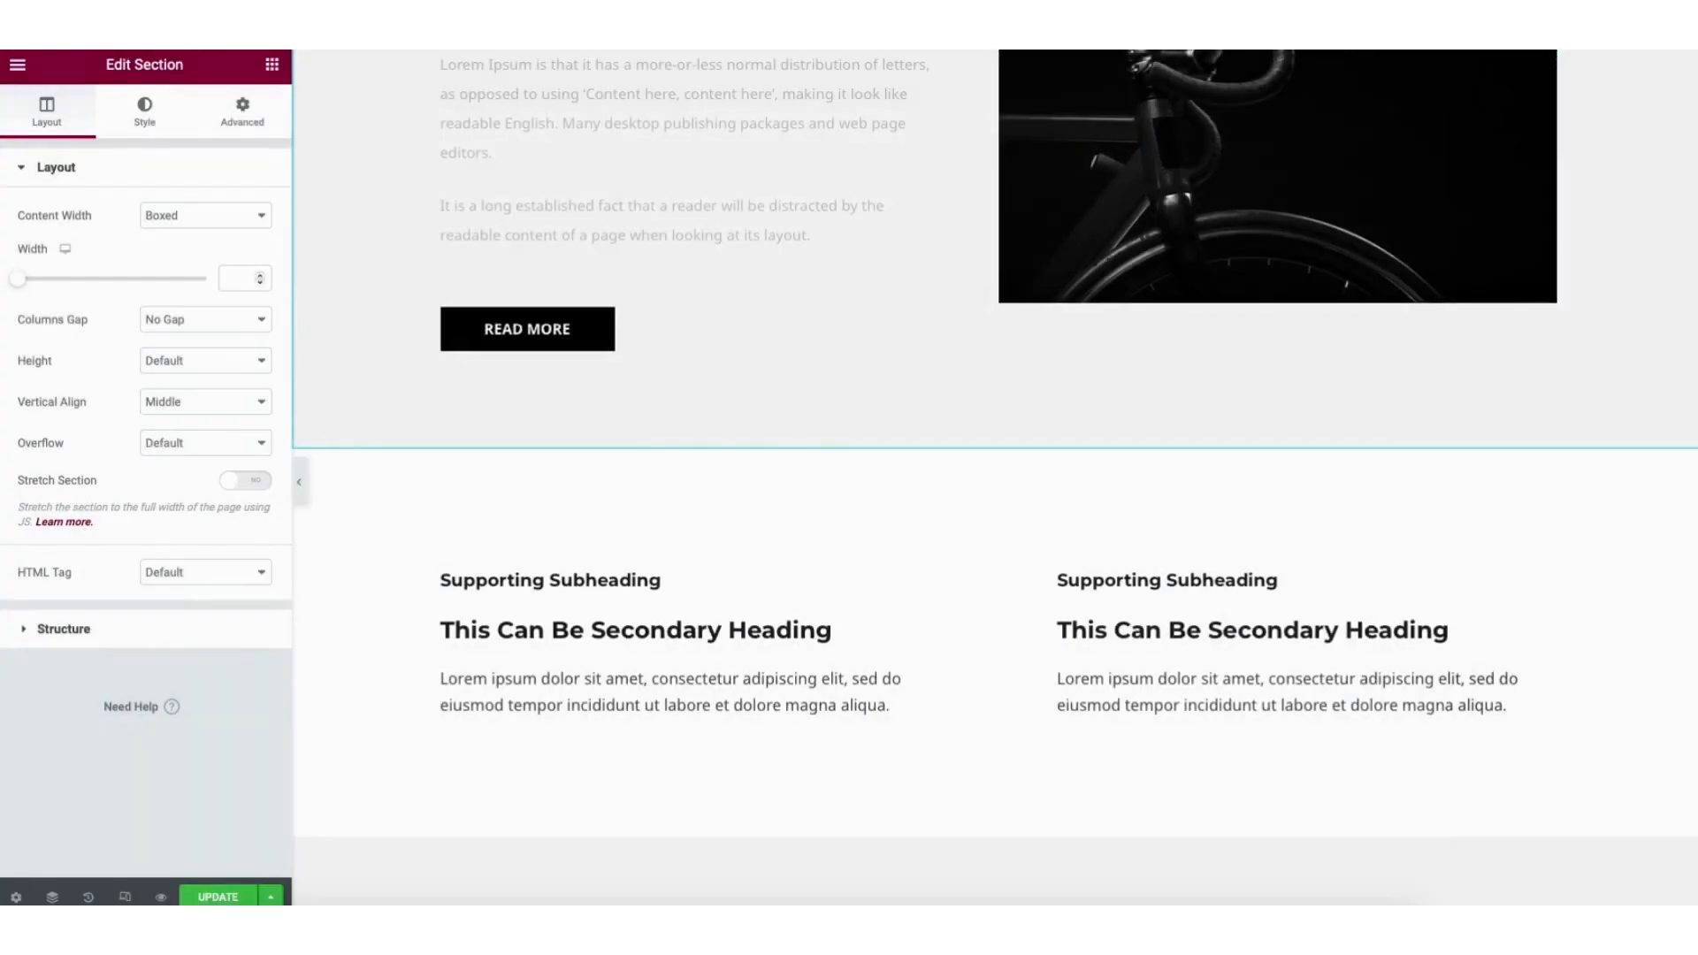
scroll(995, 478, down, 2)
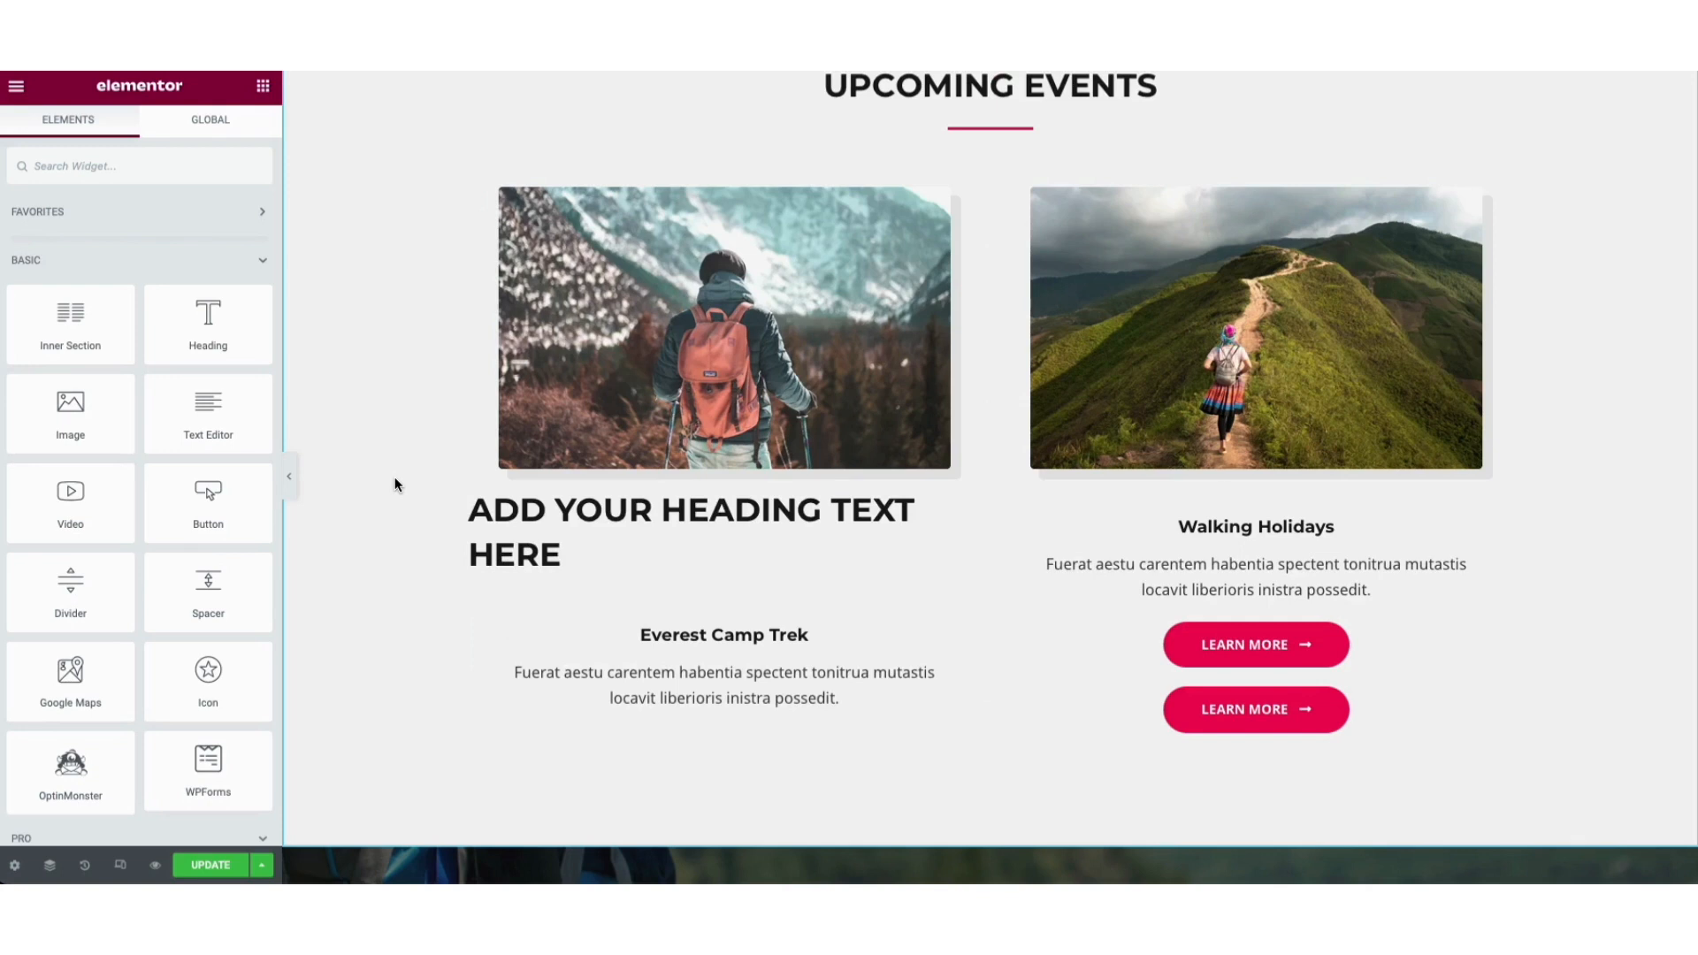
Step: Add a WPForms widget below the Upcoming Events columns and select Contact Form as its form
drag(190, 778, 616, 739)
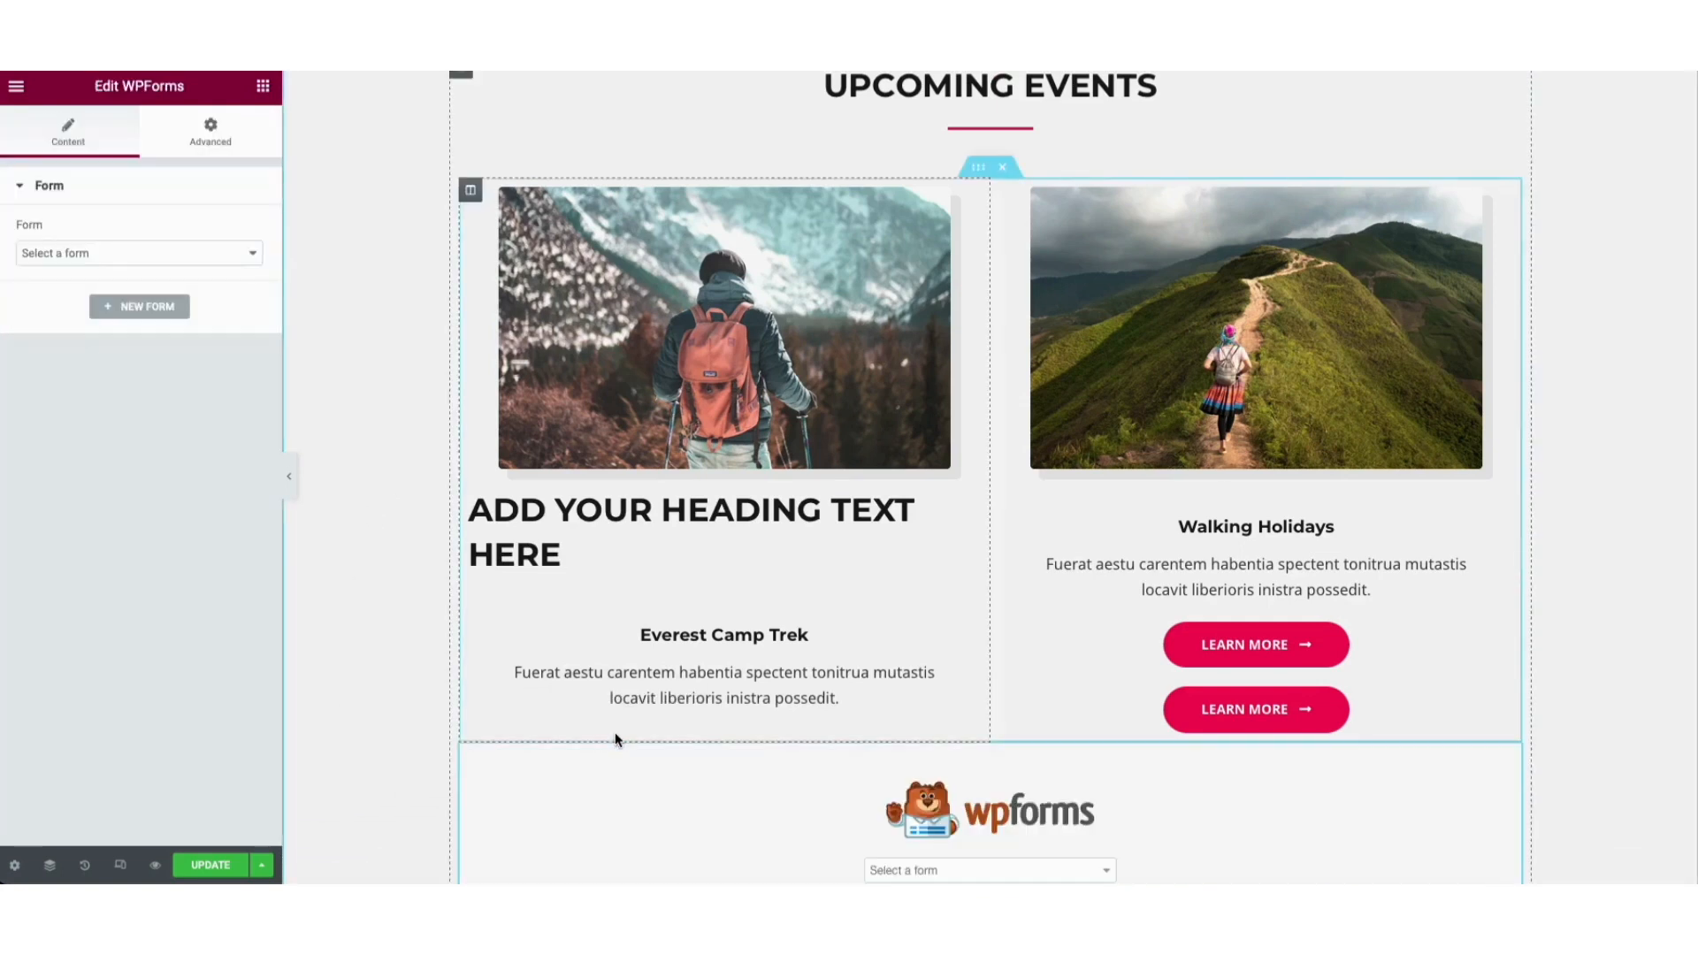
click(87, 256)
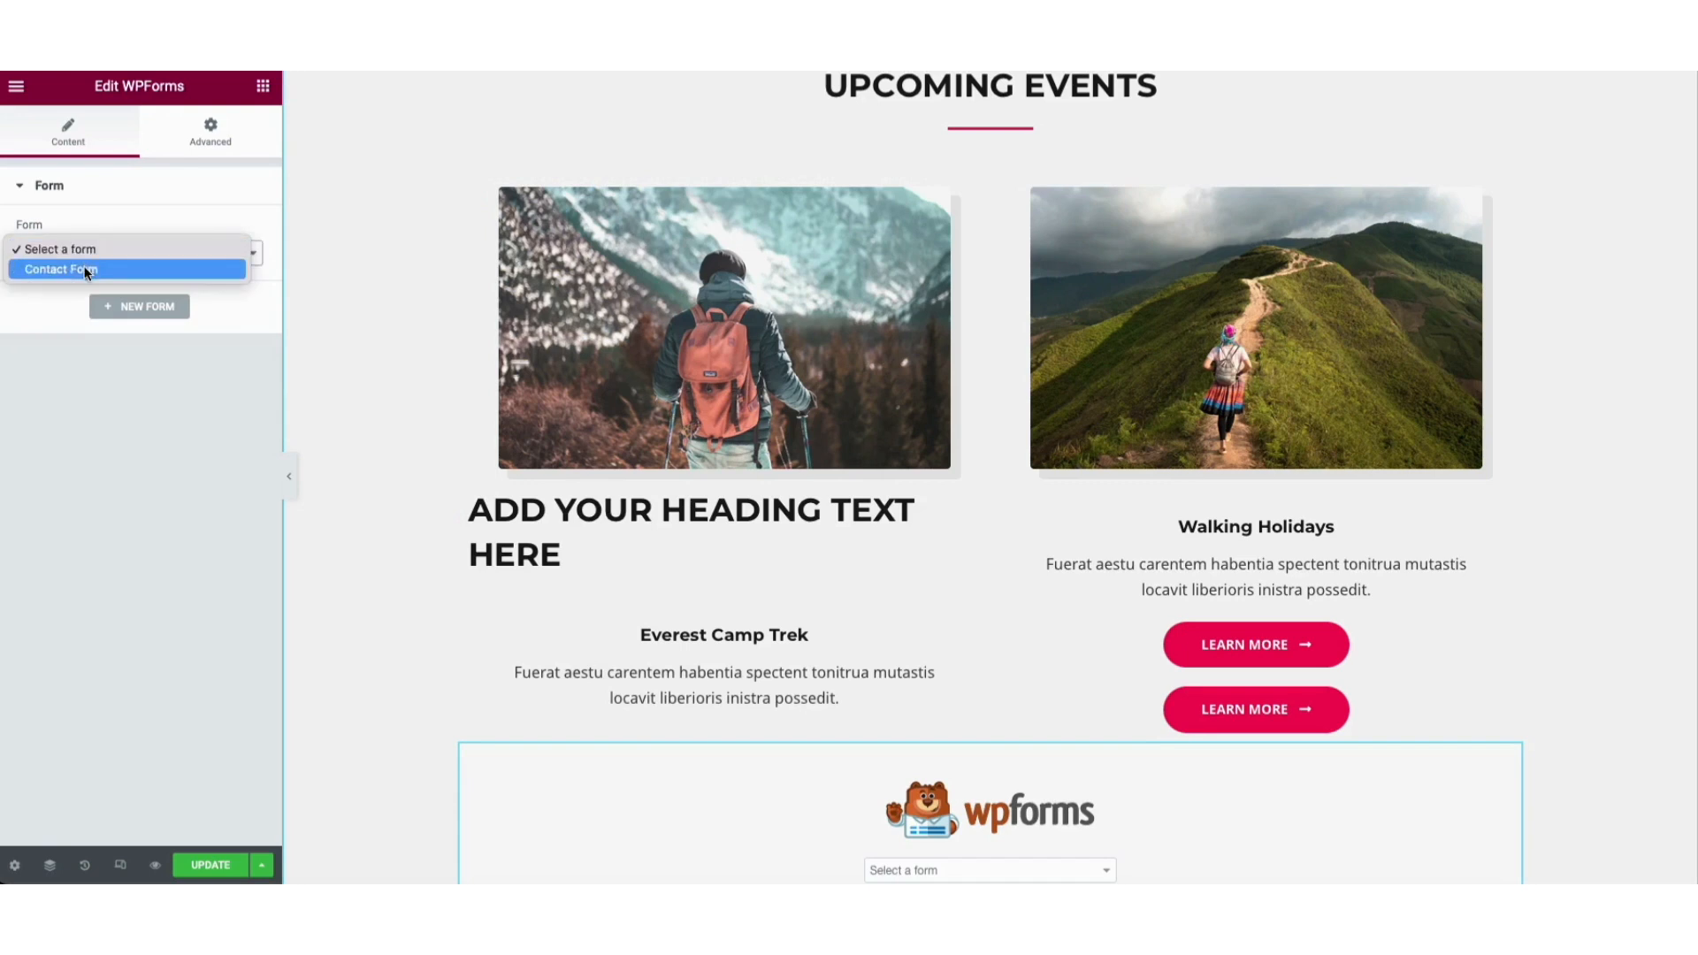
click(86, 270)
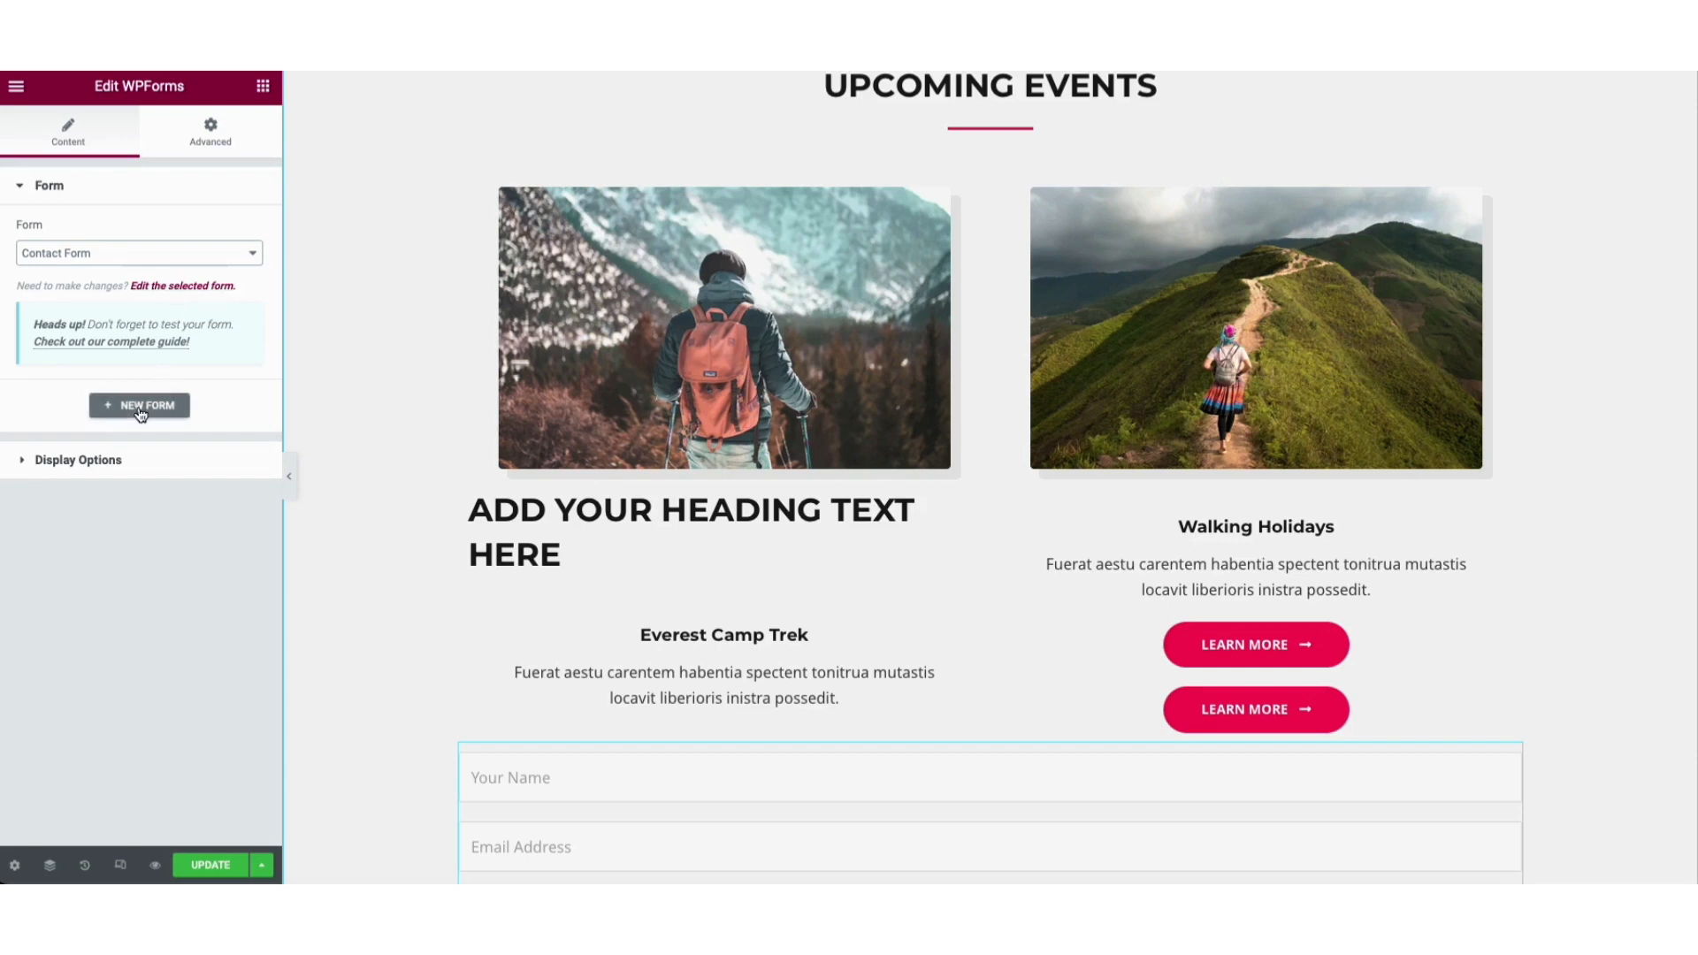
Step: Open the selected contact form for editing and insert another Email field directly below the Your Name field
click(170, 287)
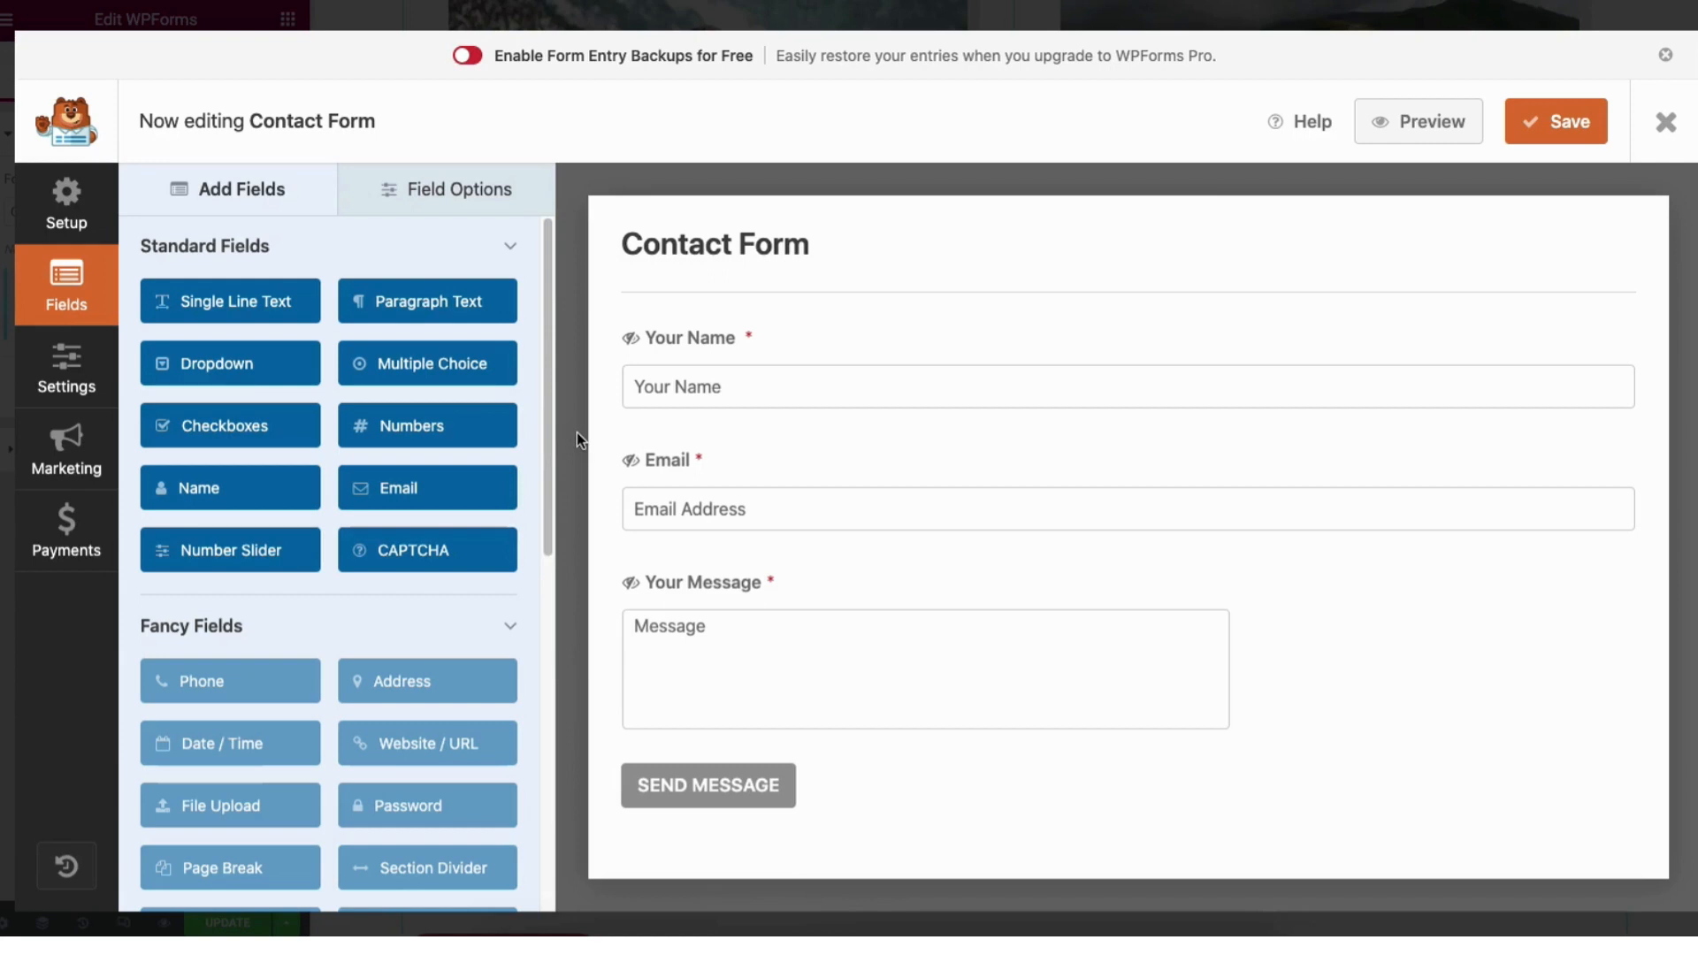
mouse_move(1270, 378)
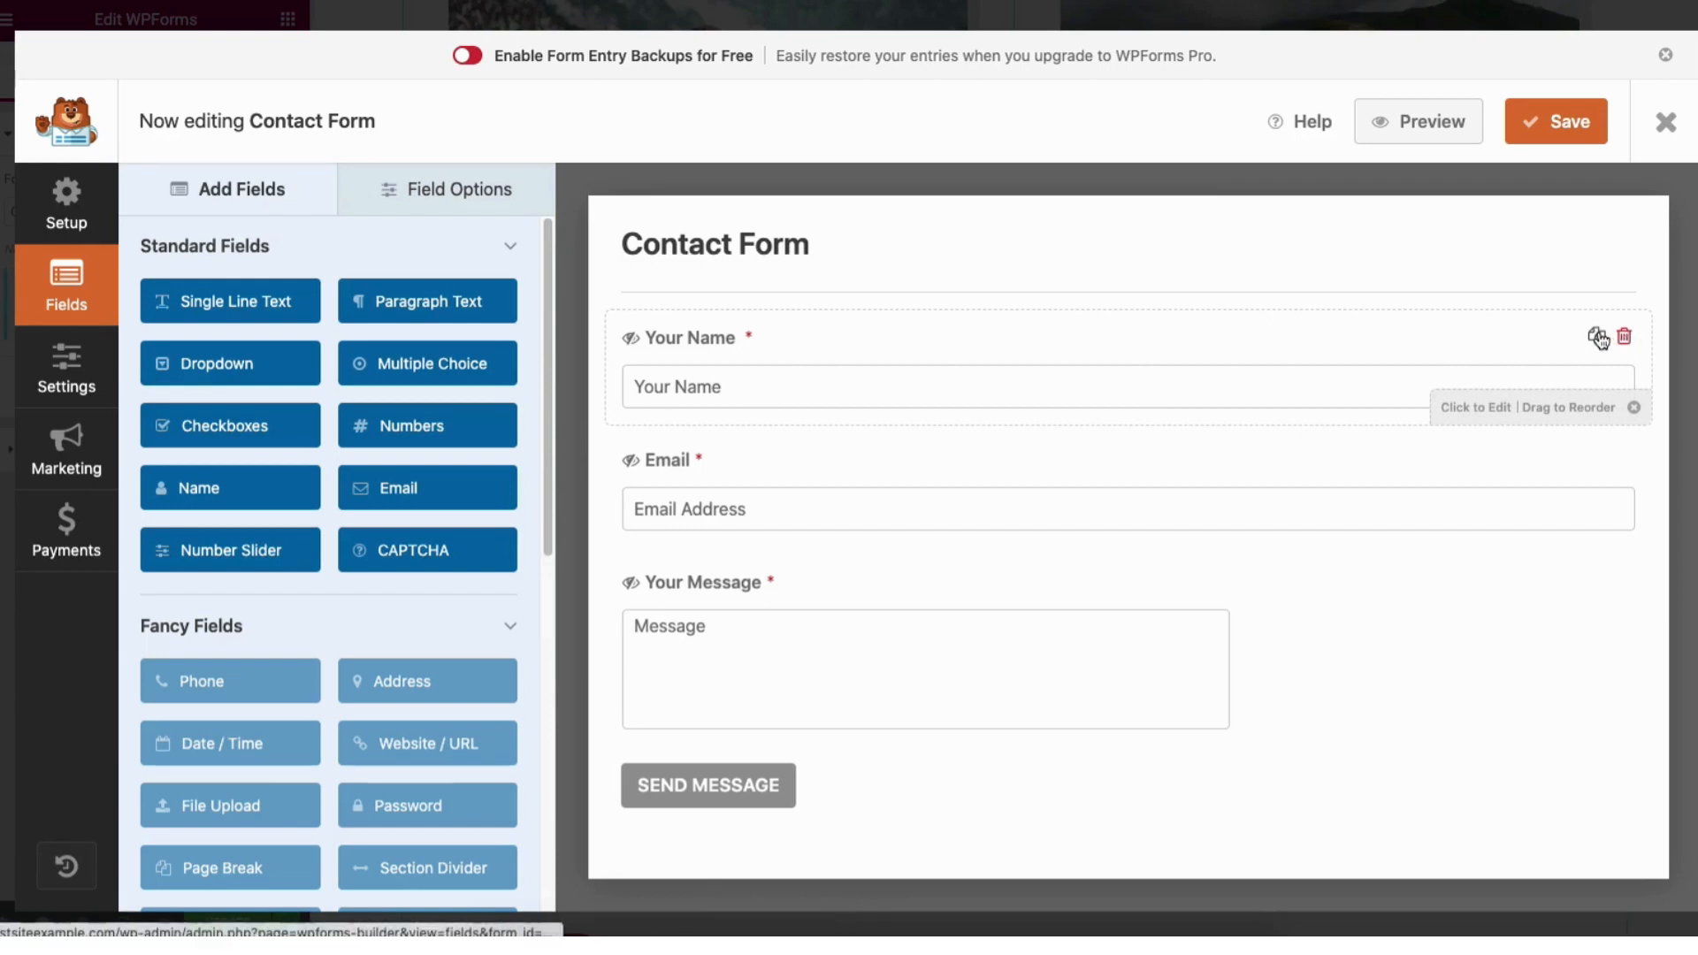
drag(788, 378, 756, 330)
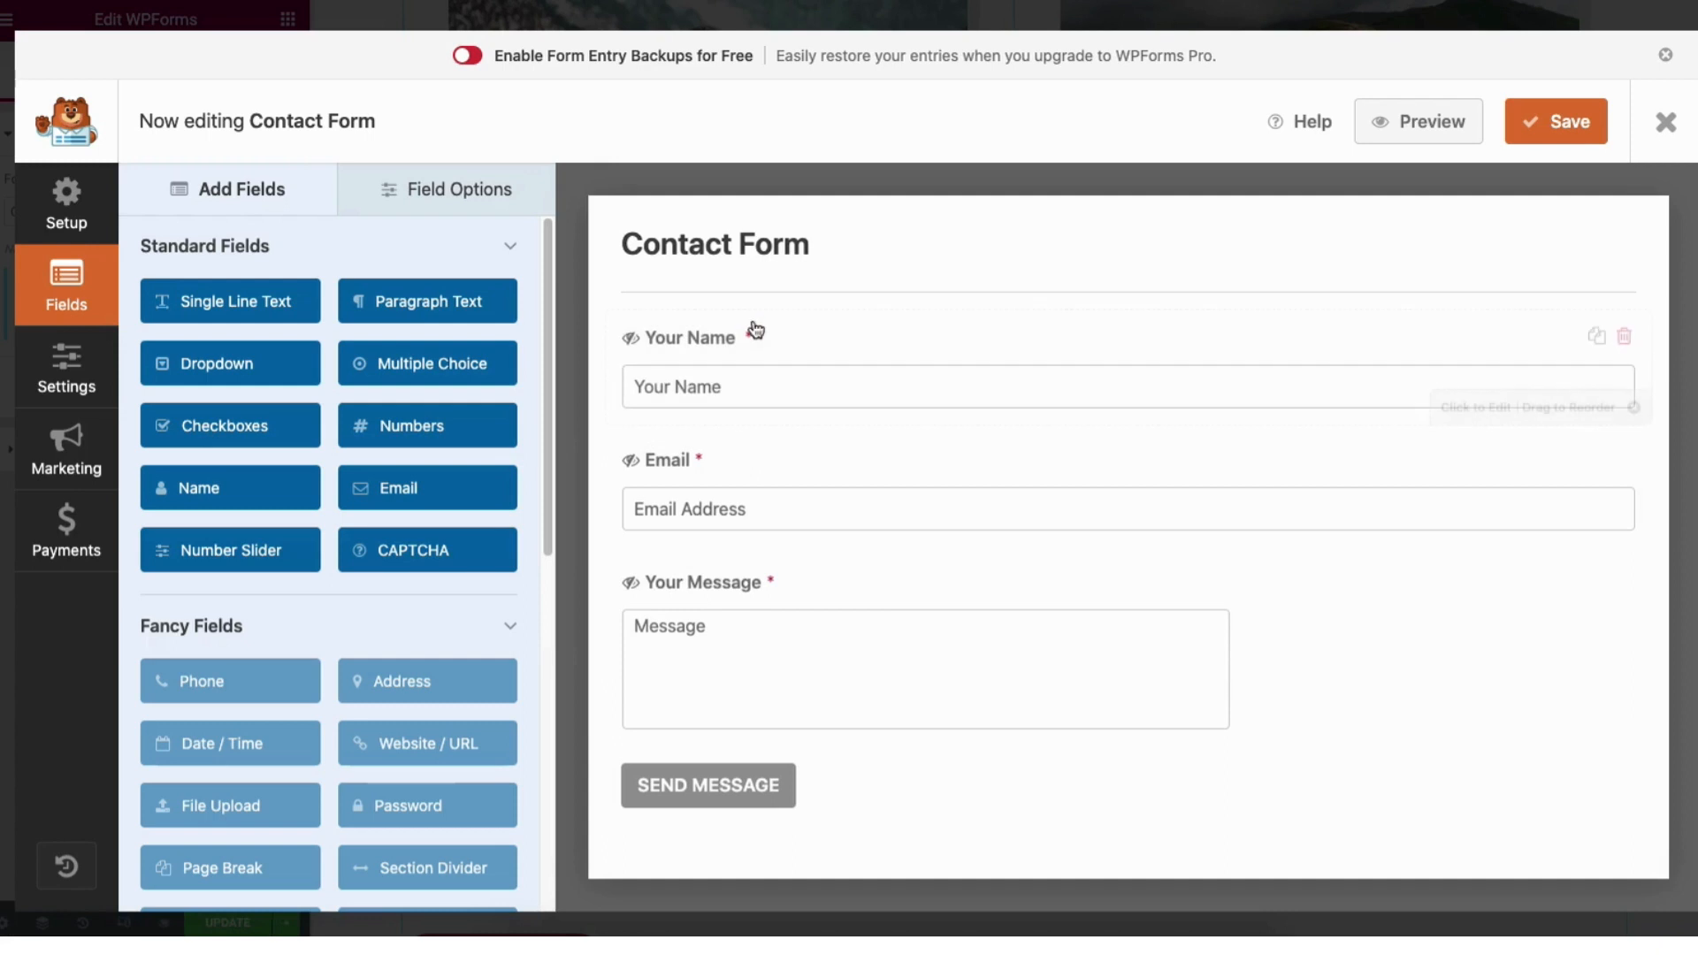
drag(385, 488, 672, 463)
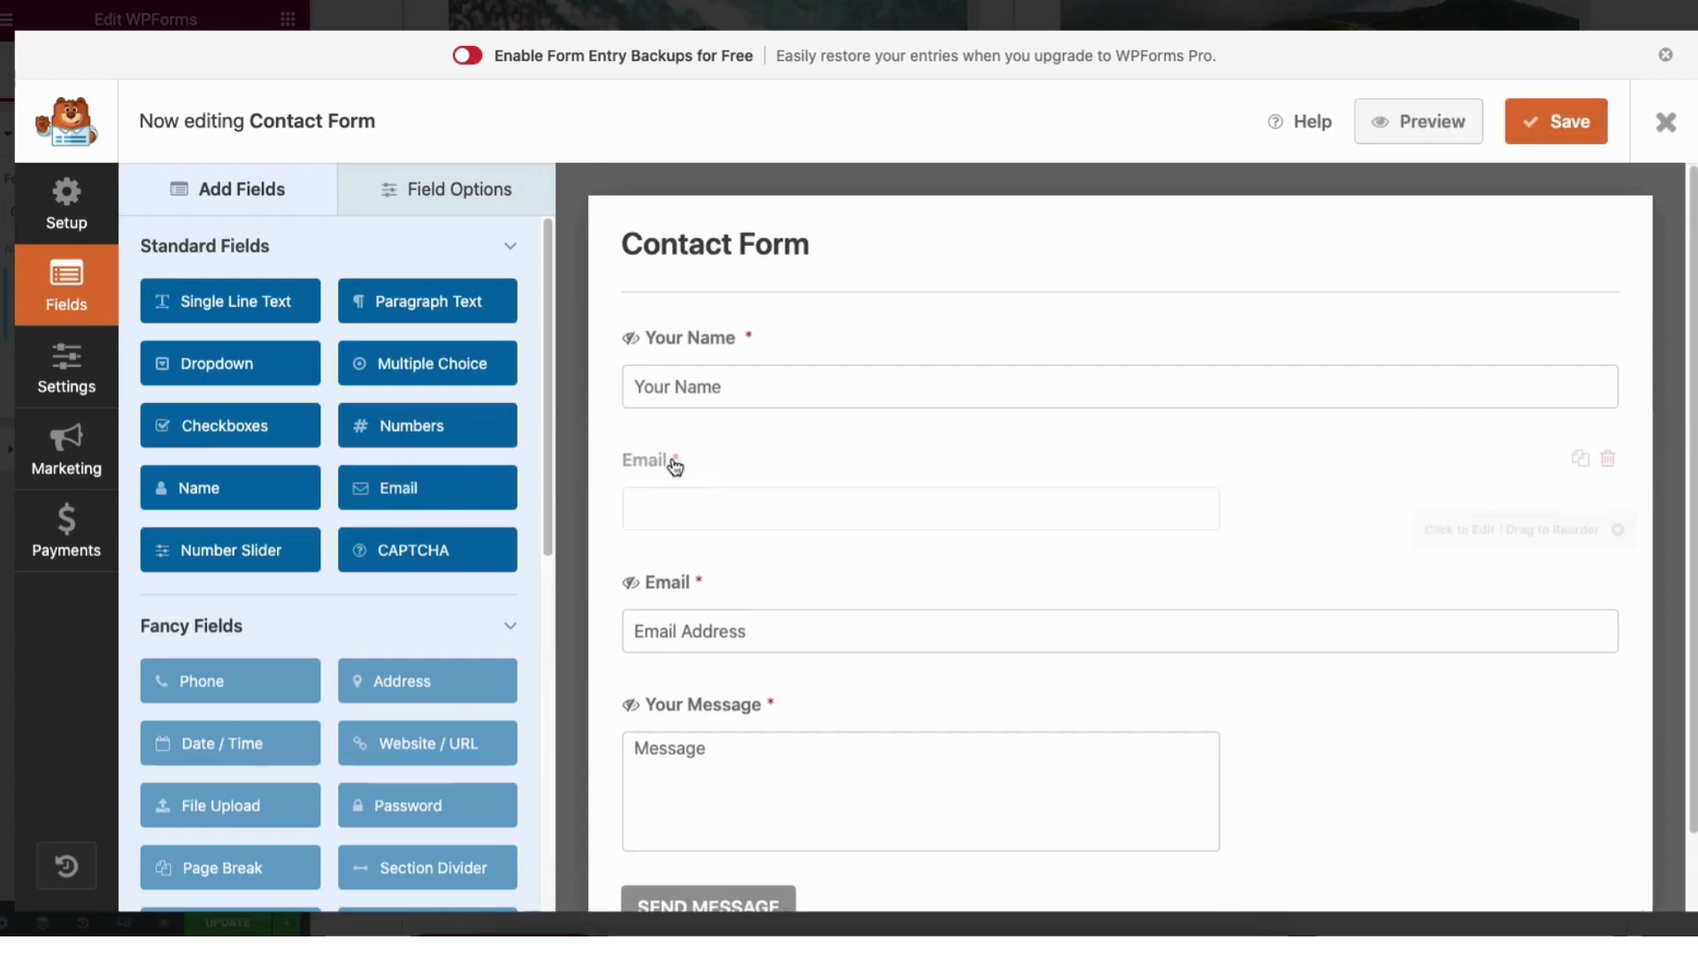
Step: Change the label of the Your Name field to "Name" and keep the field required
click(450, 194)
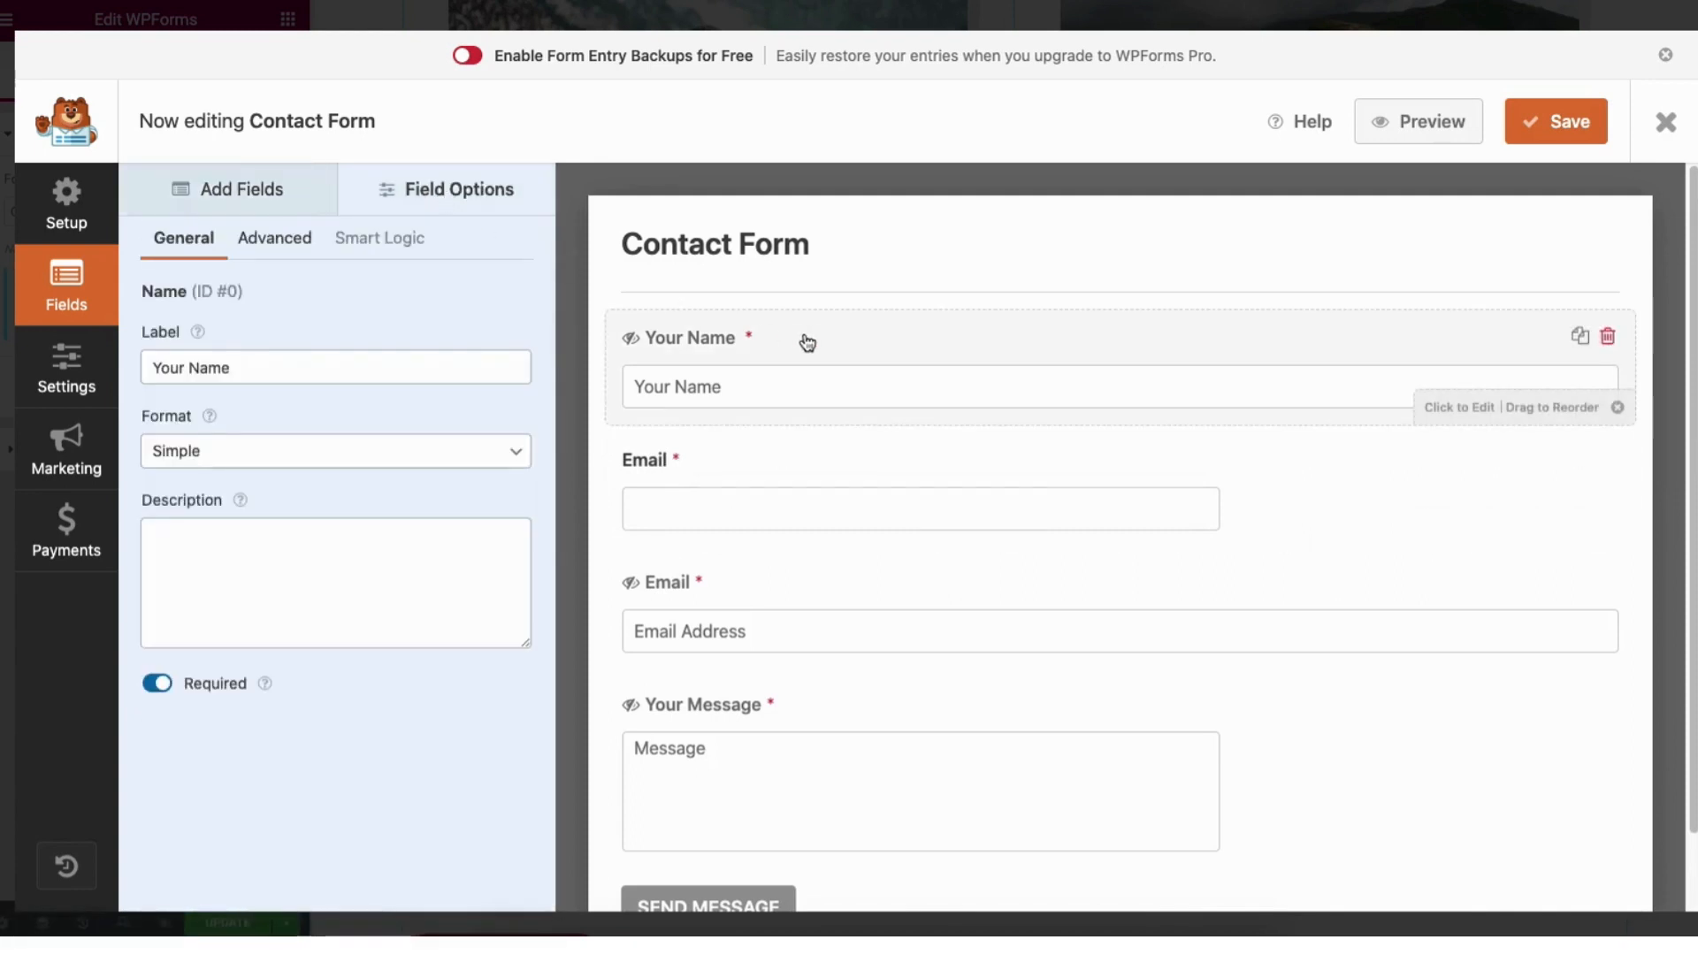
click(191, 367)
key(BackSpace)
key(BackSpace)
key(BackSpace)
key(BackSpace)
key(BackSpace)
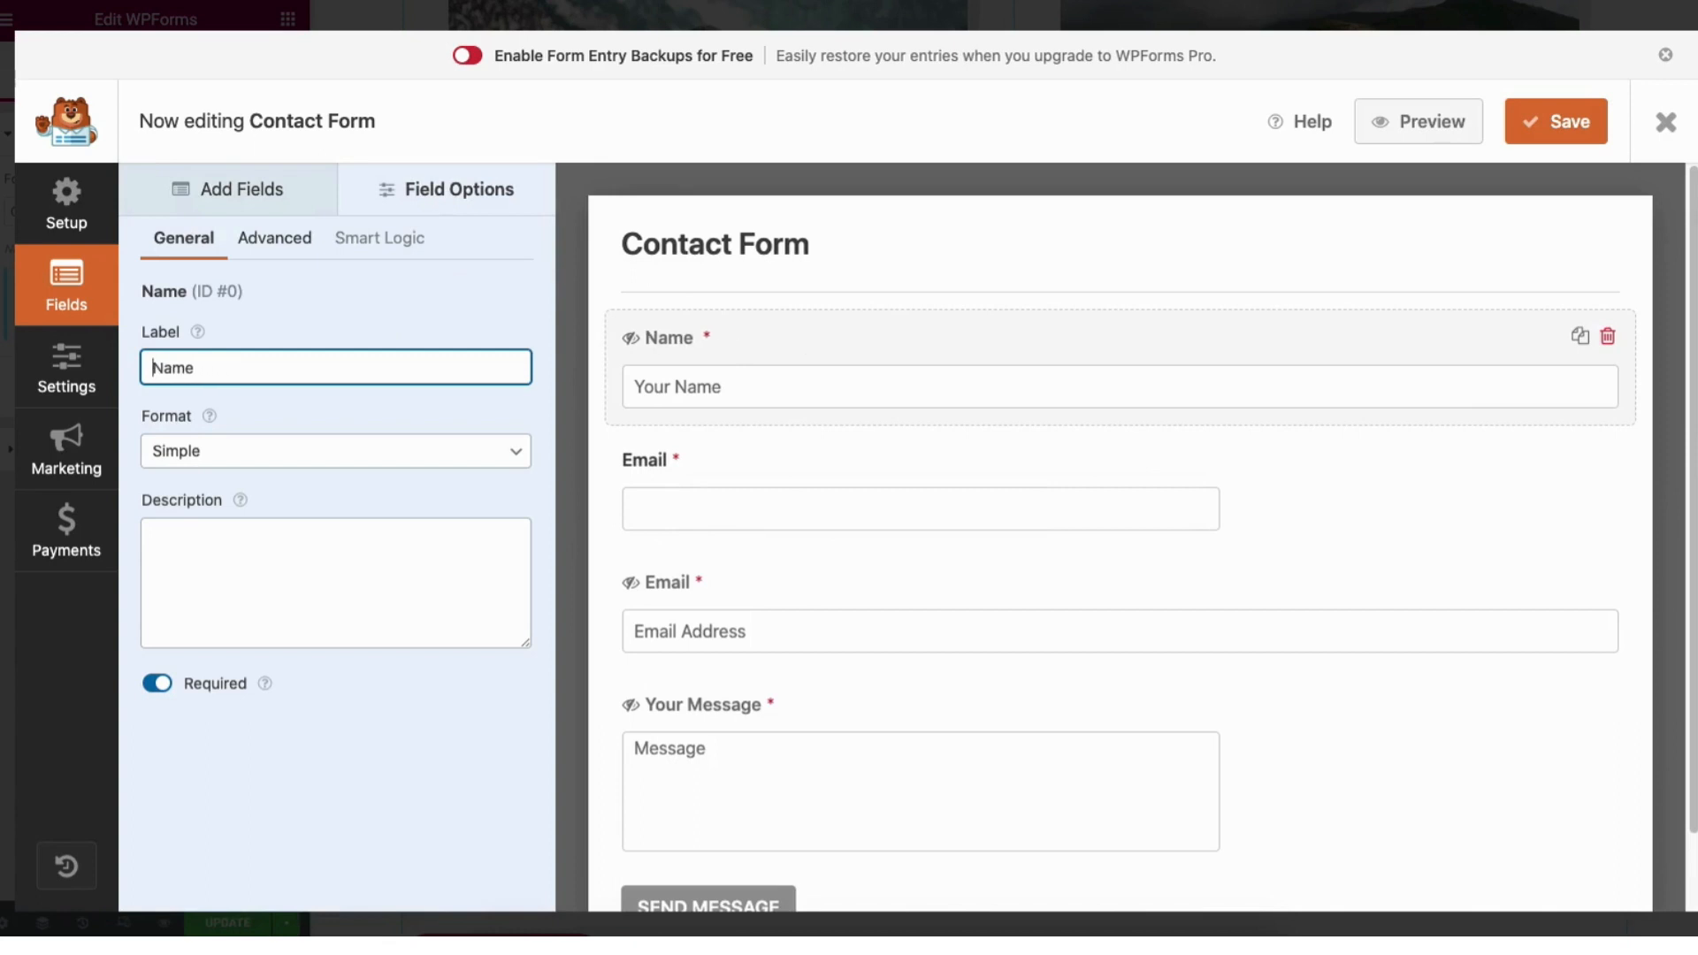
click(158, 690)
click(158, 694)
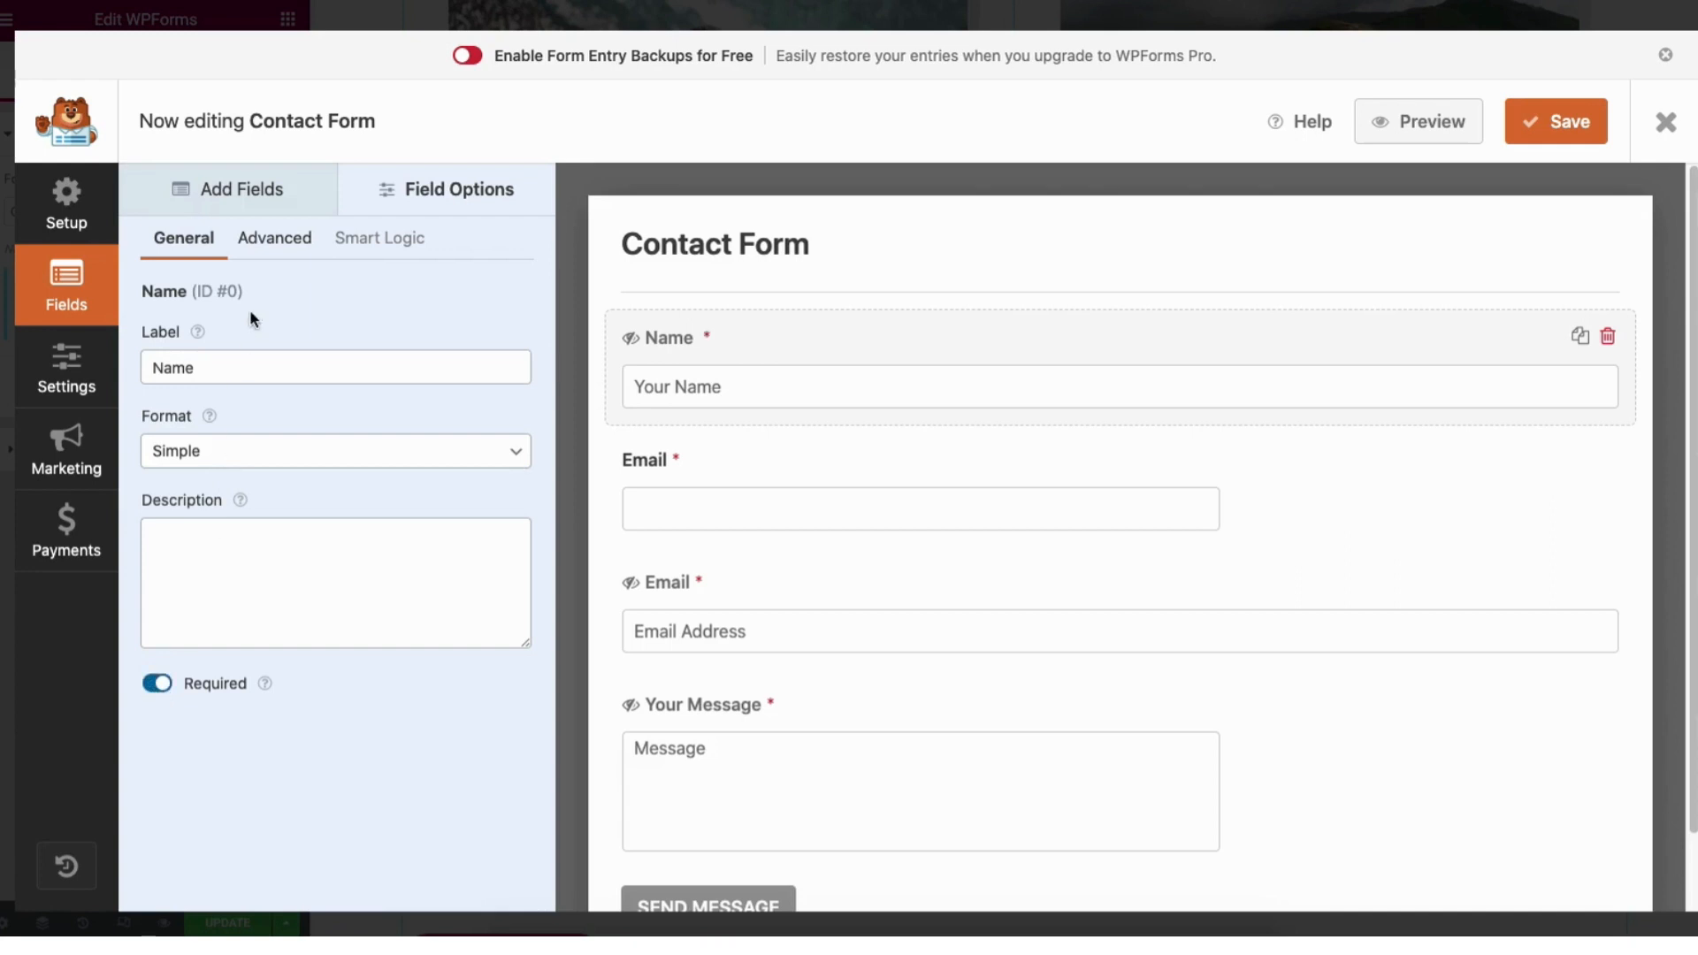
Step: Try the Medium field size on the Name field and set it back to Large
click(267, 241)
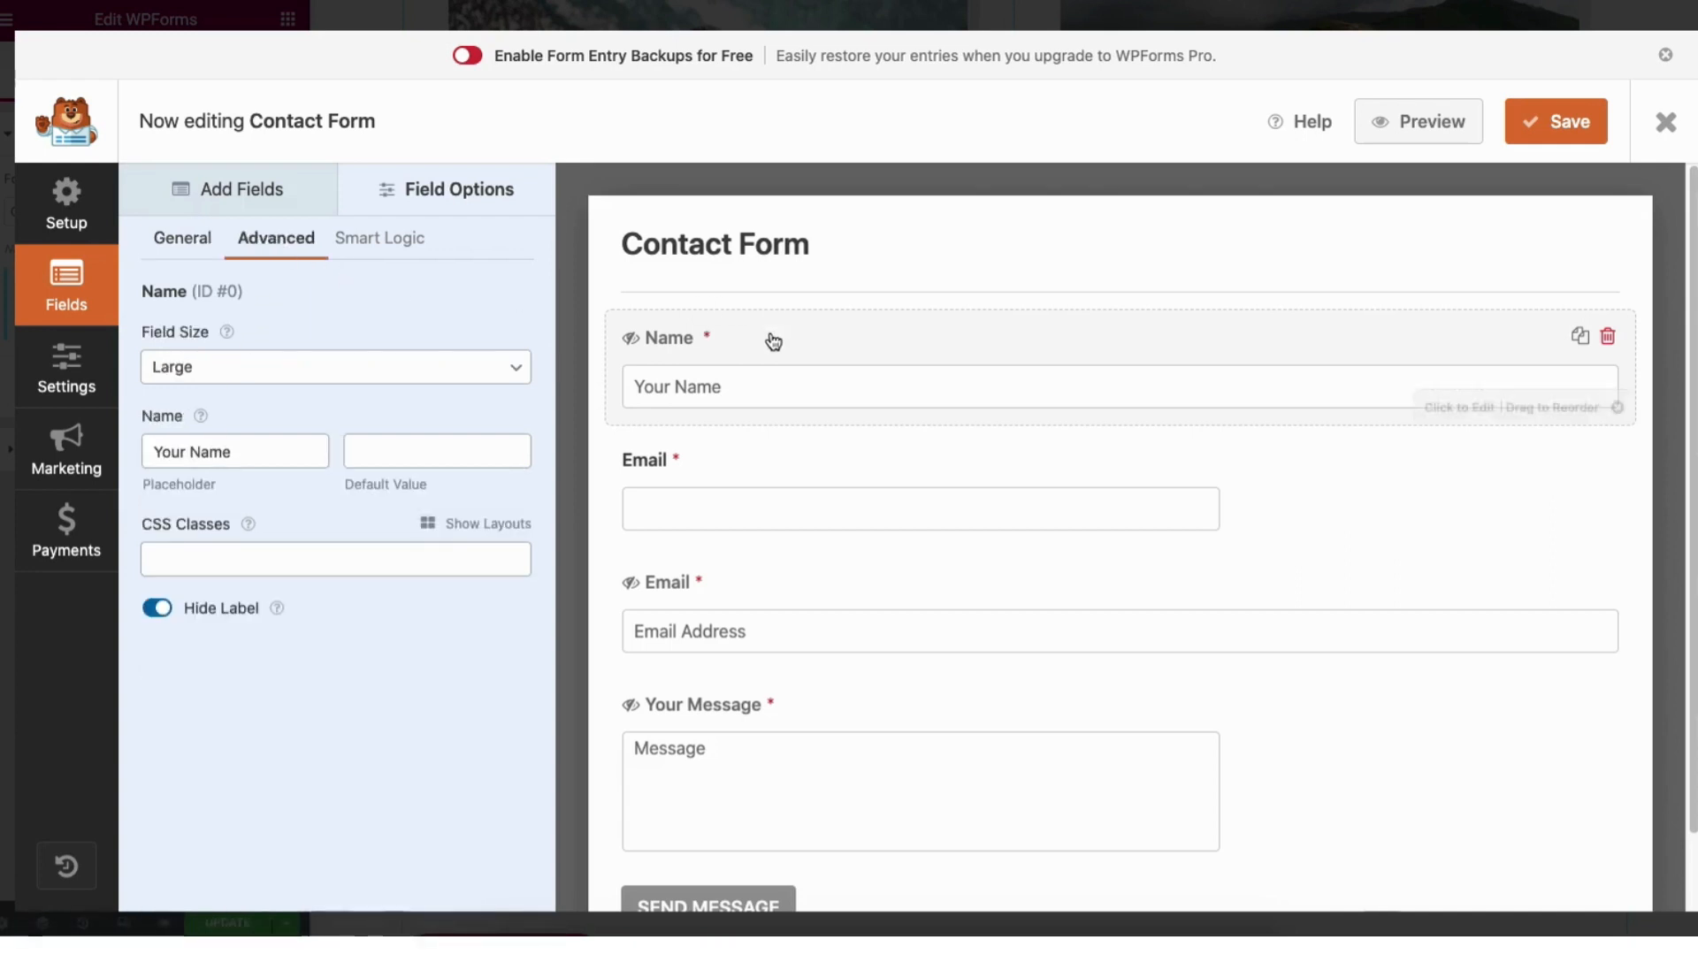
click(212, 366)
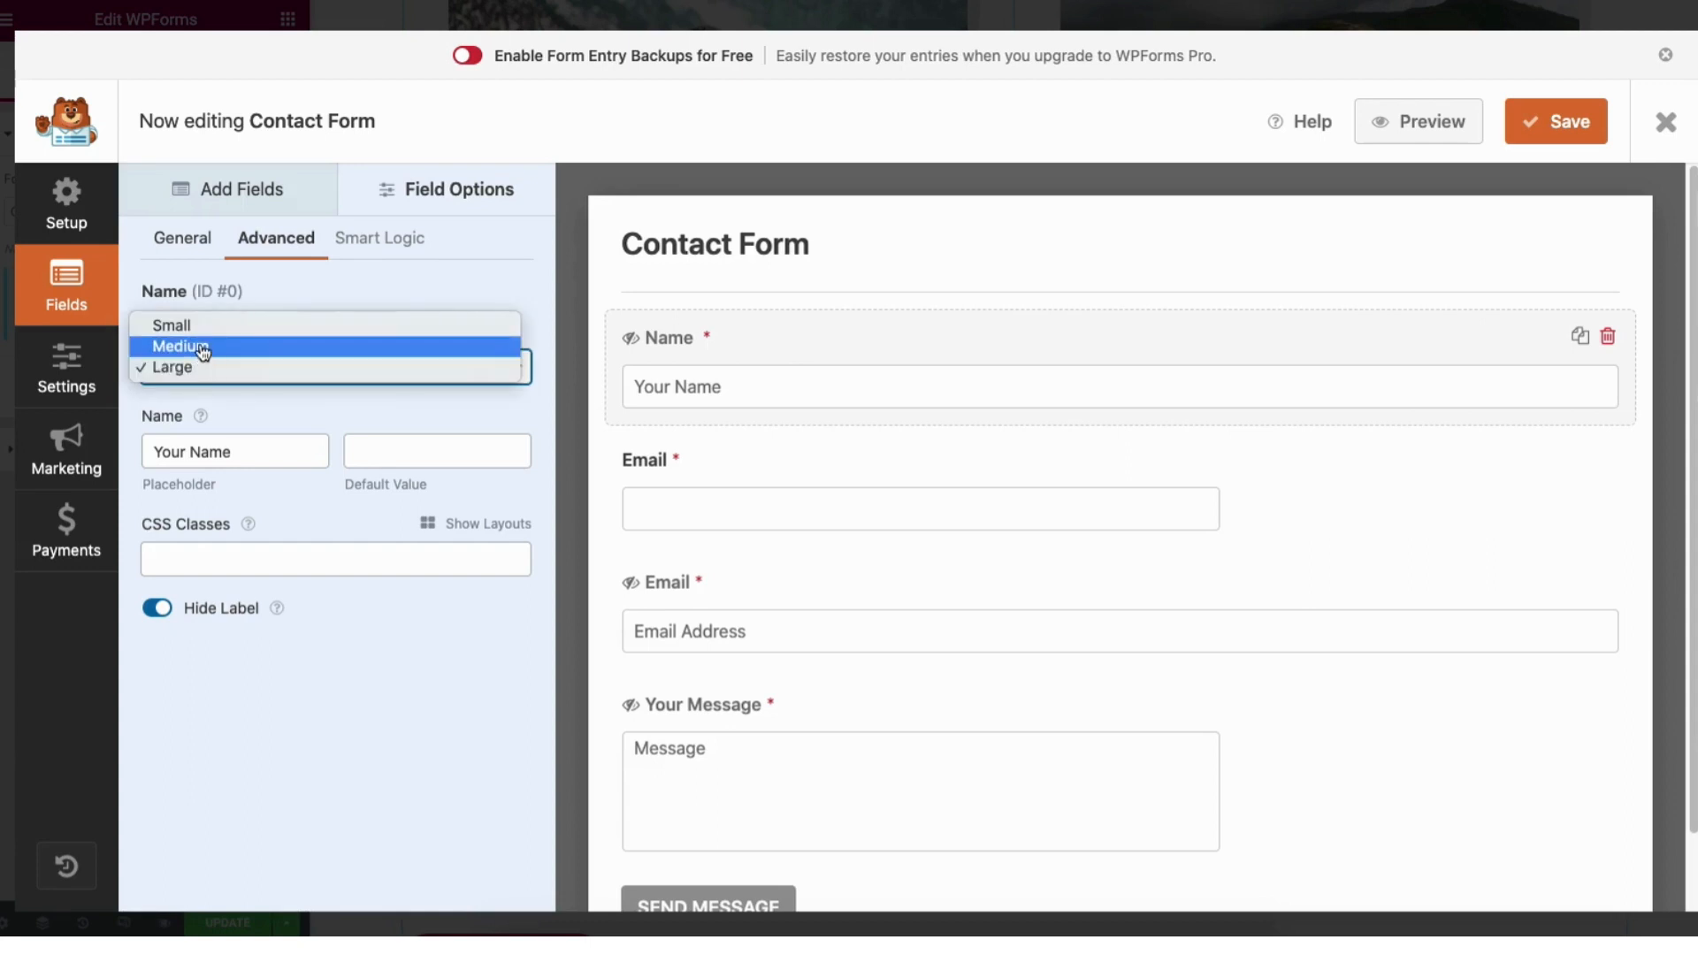
click(205, 347)
click(205, 368)
click(198, 347)
click(199, 366)
click(205, 409)
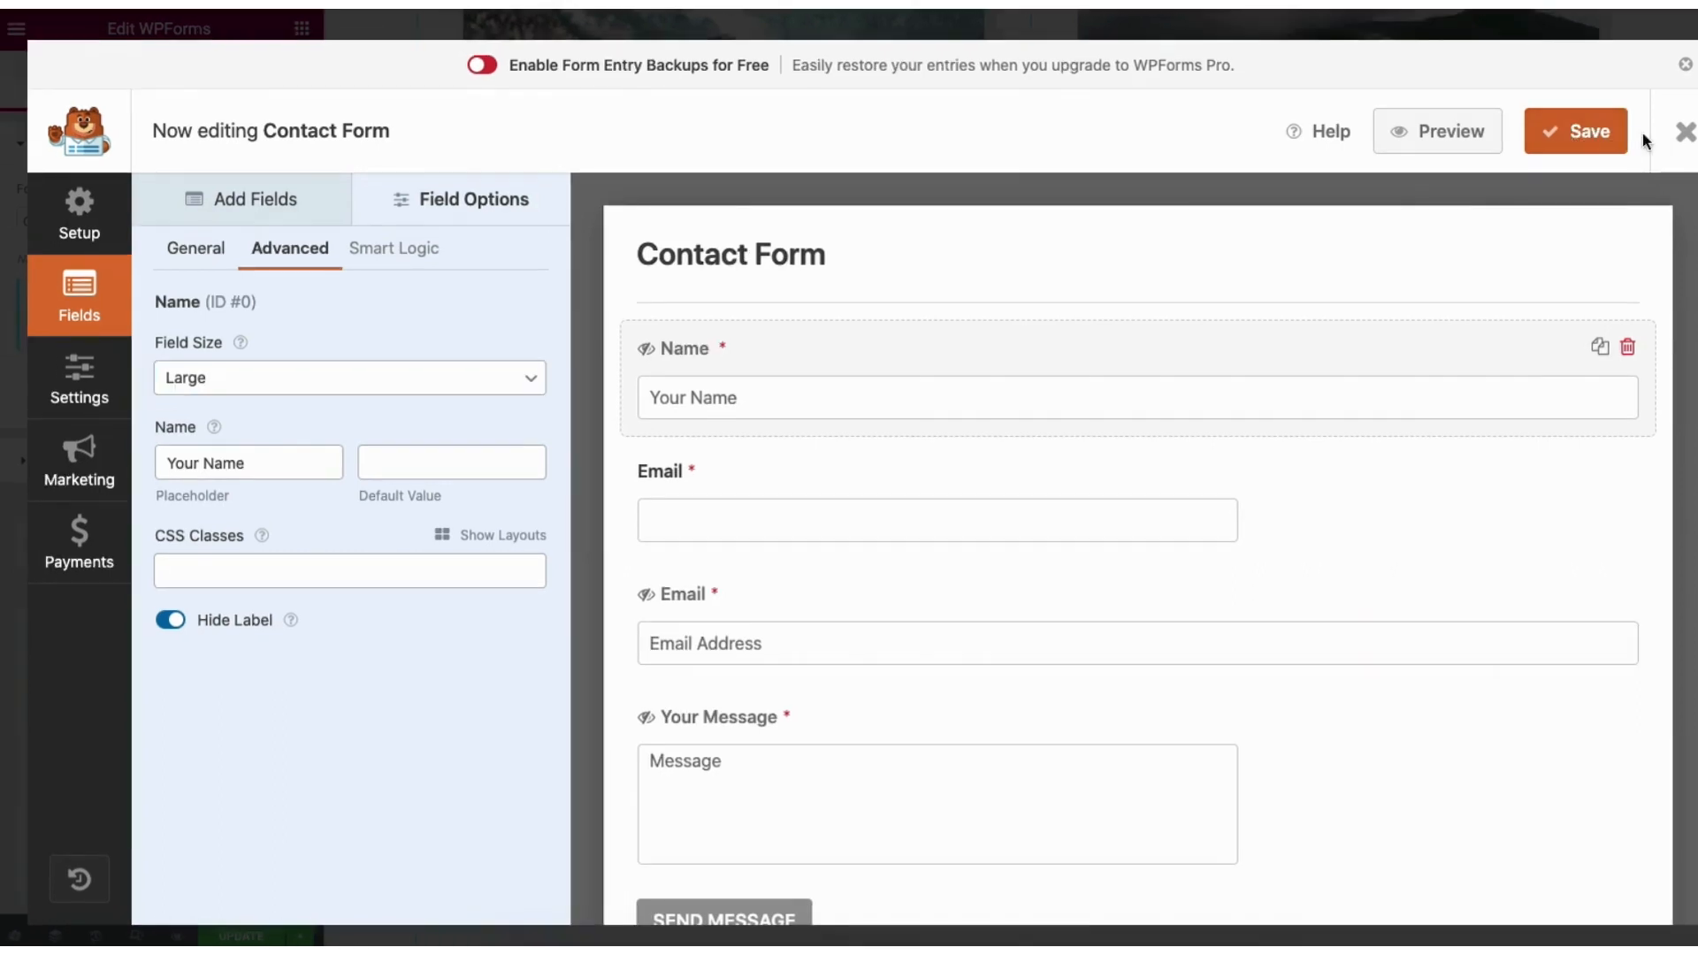
Step: Close the form editor and preview the homepage in the tablet and mobile responsive views
click(1683, 133)
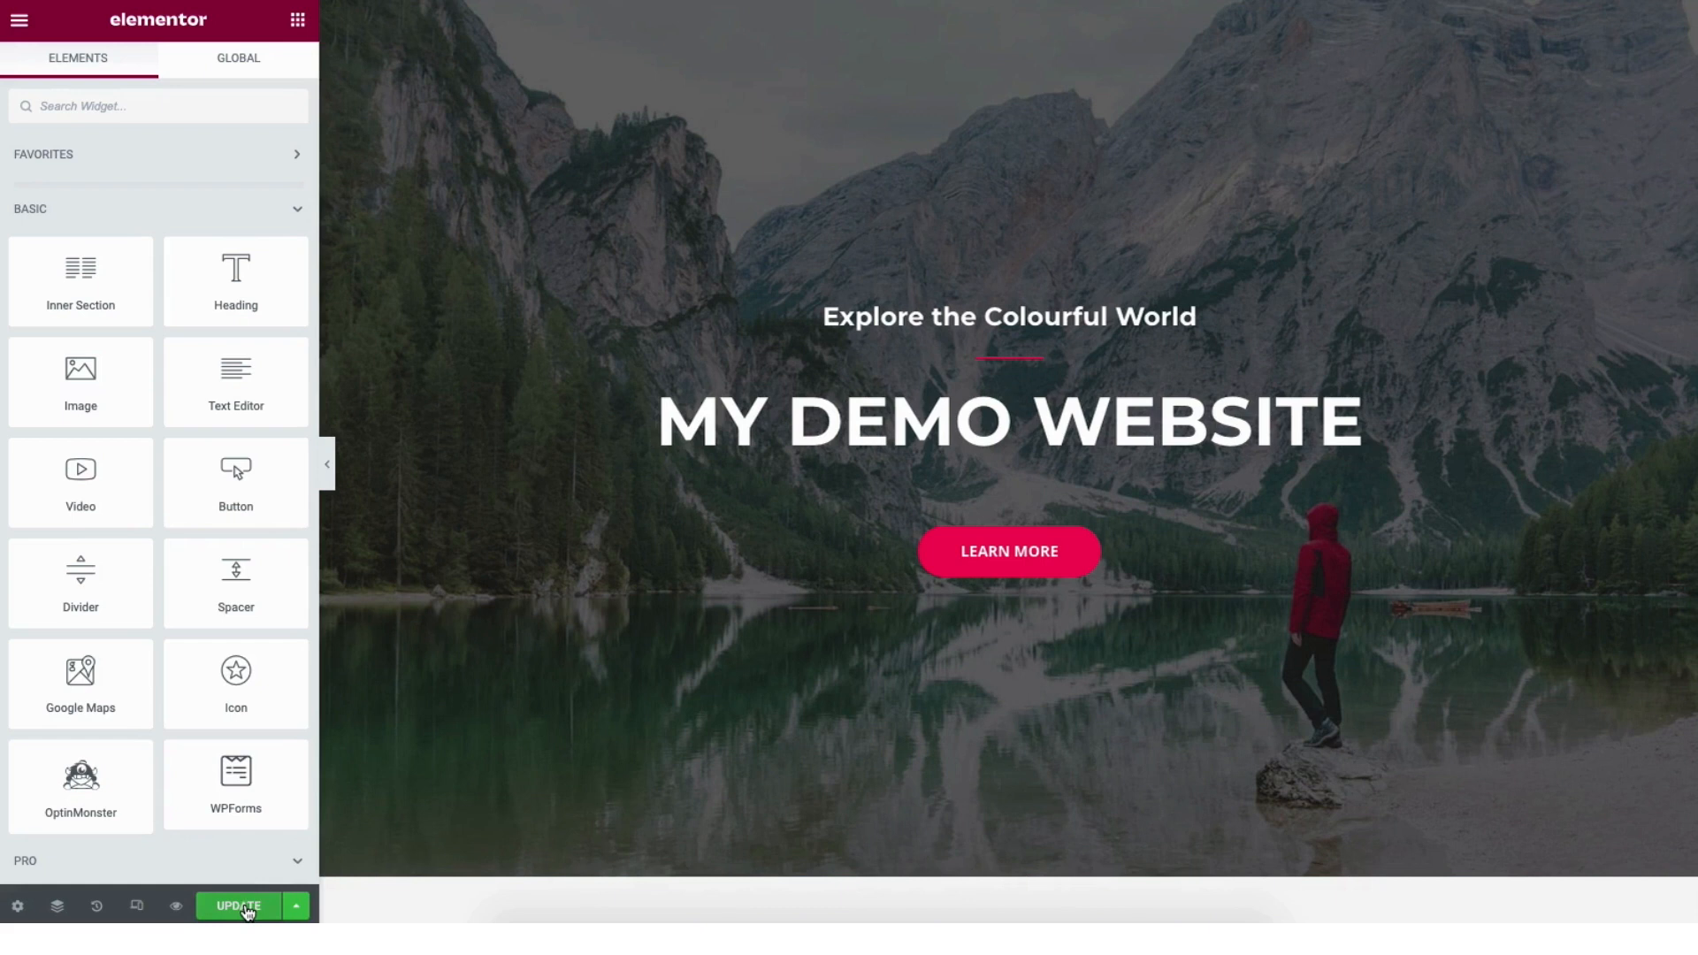
click(298, 908)
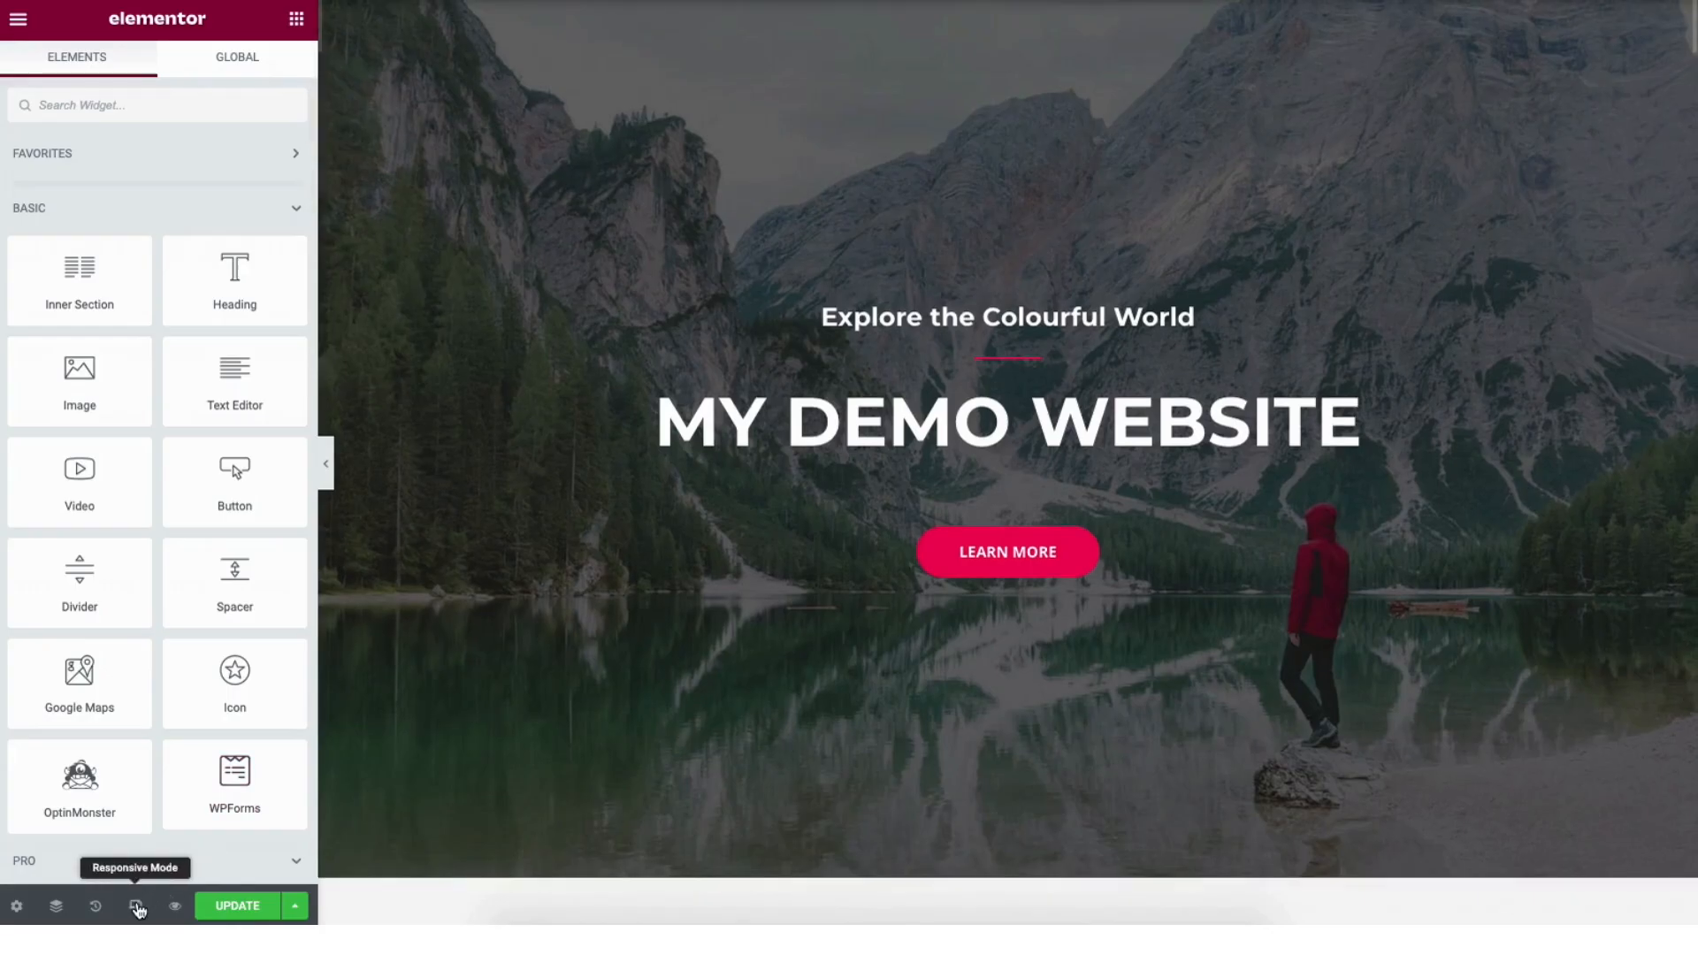
click(135, 905)
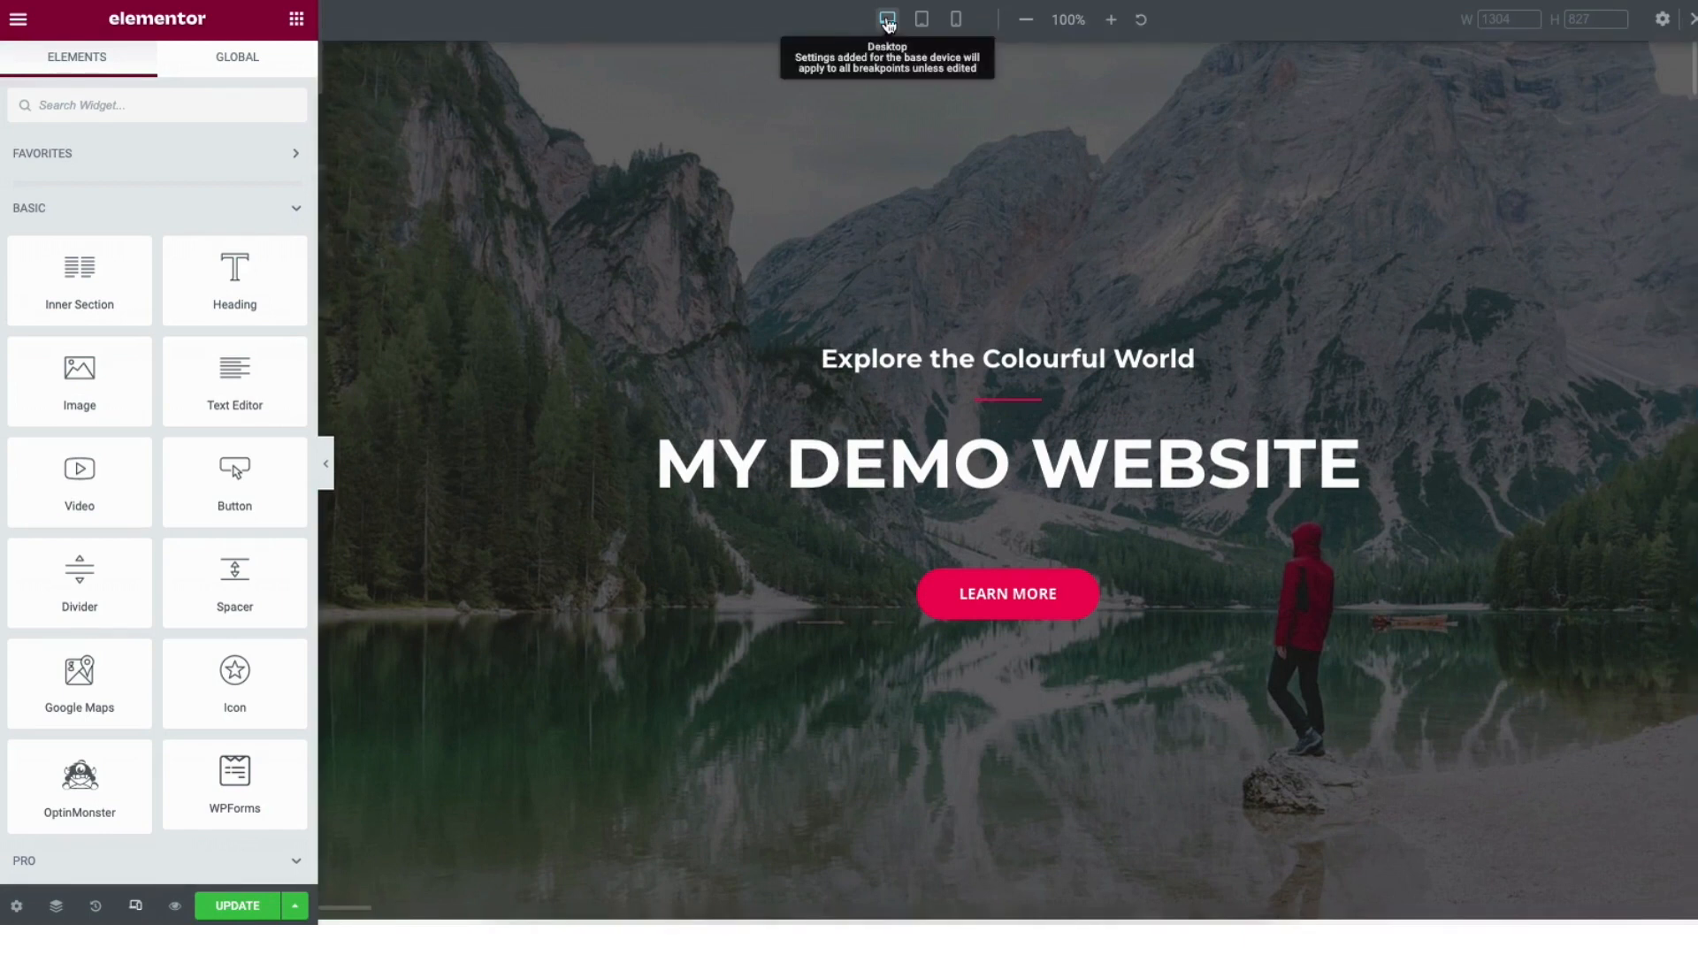
click(922, 20)
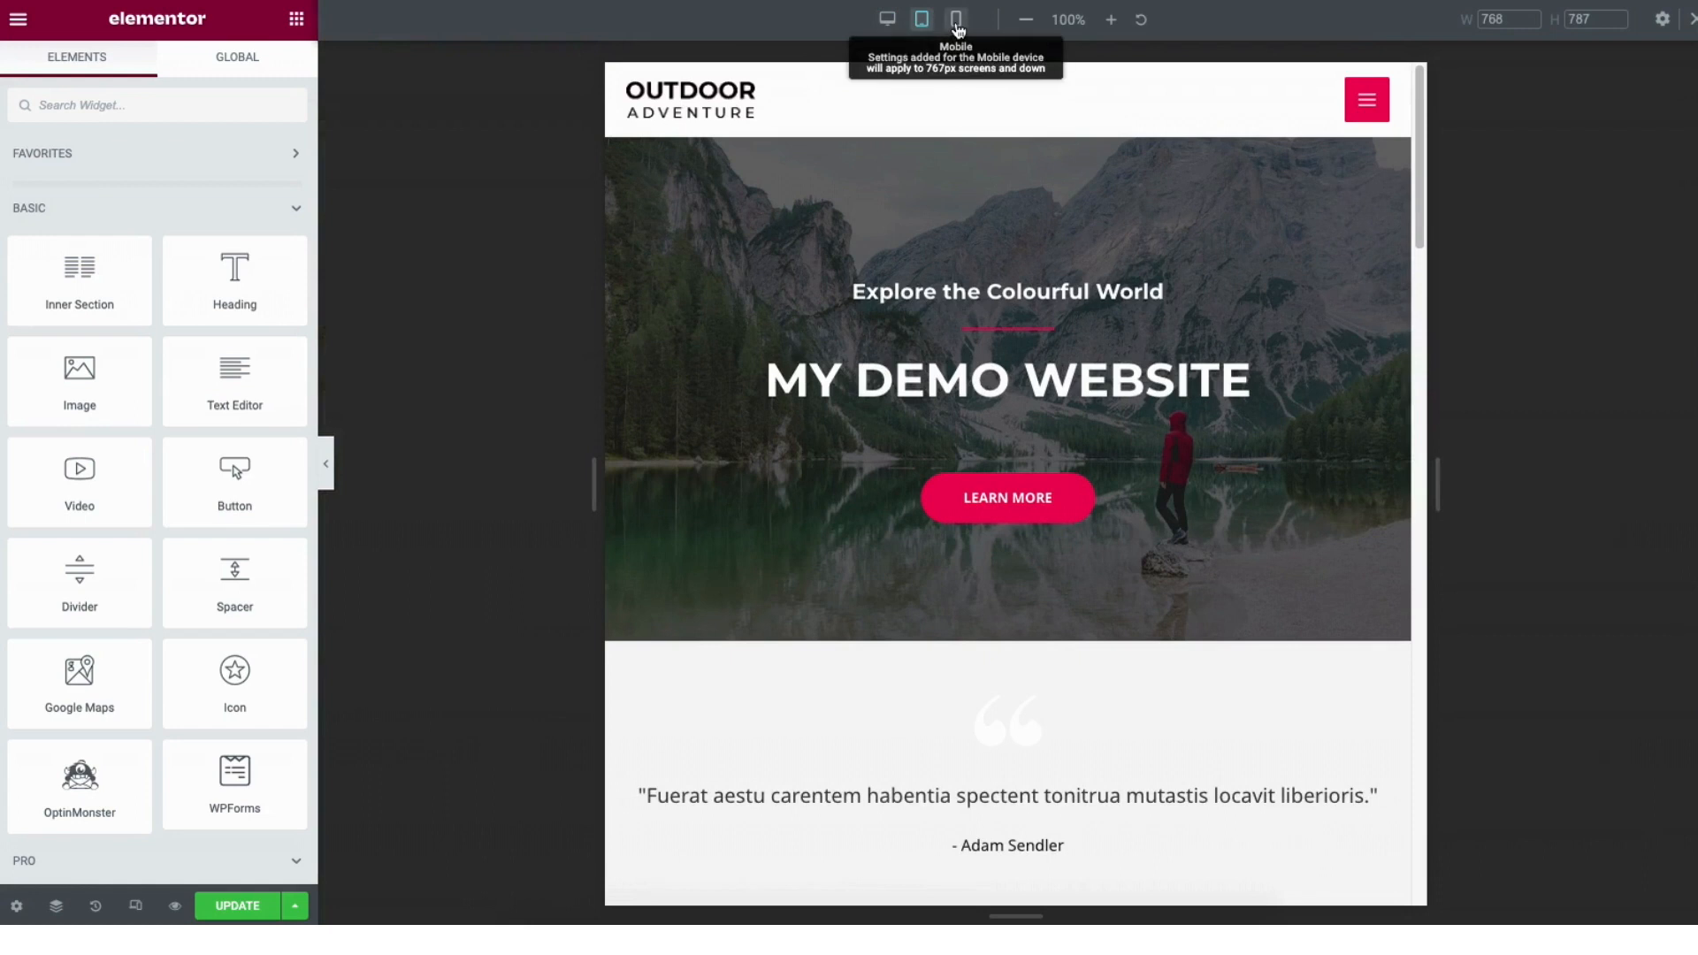
click(957, 26)
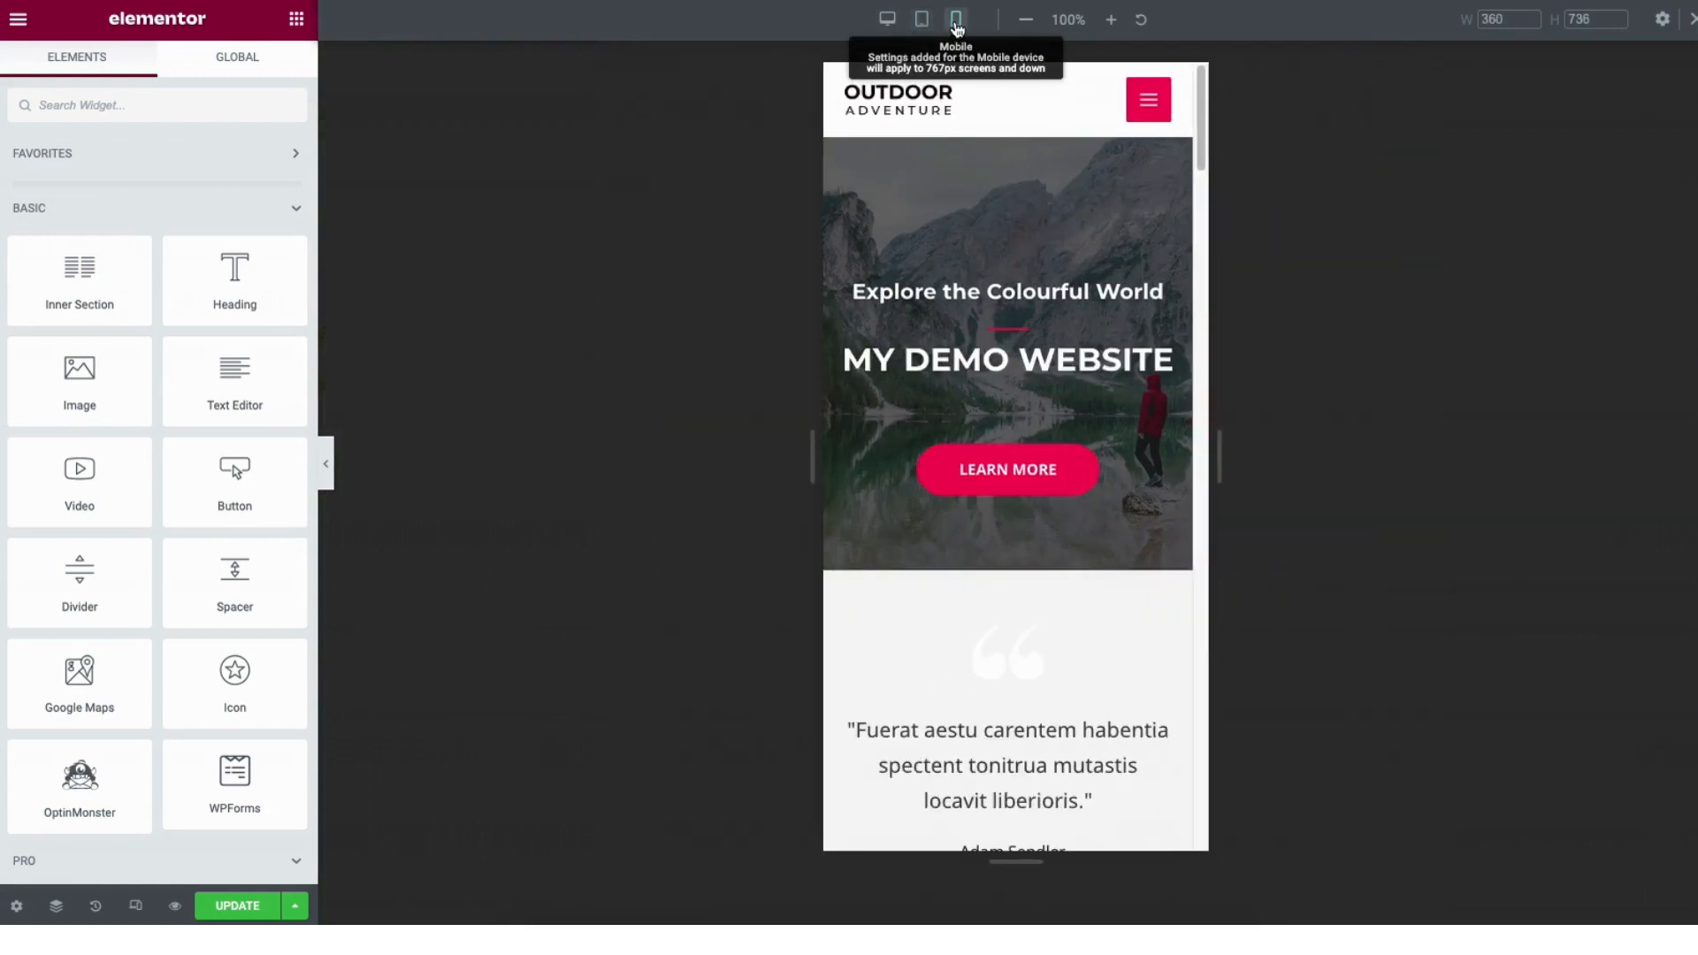
Step: Look over the Elementor Site Settings, close them, and view the homepage on the live site
click(19, 21)
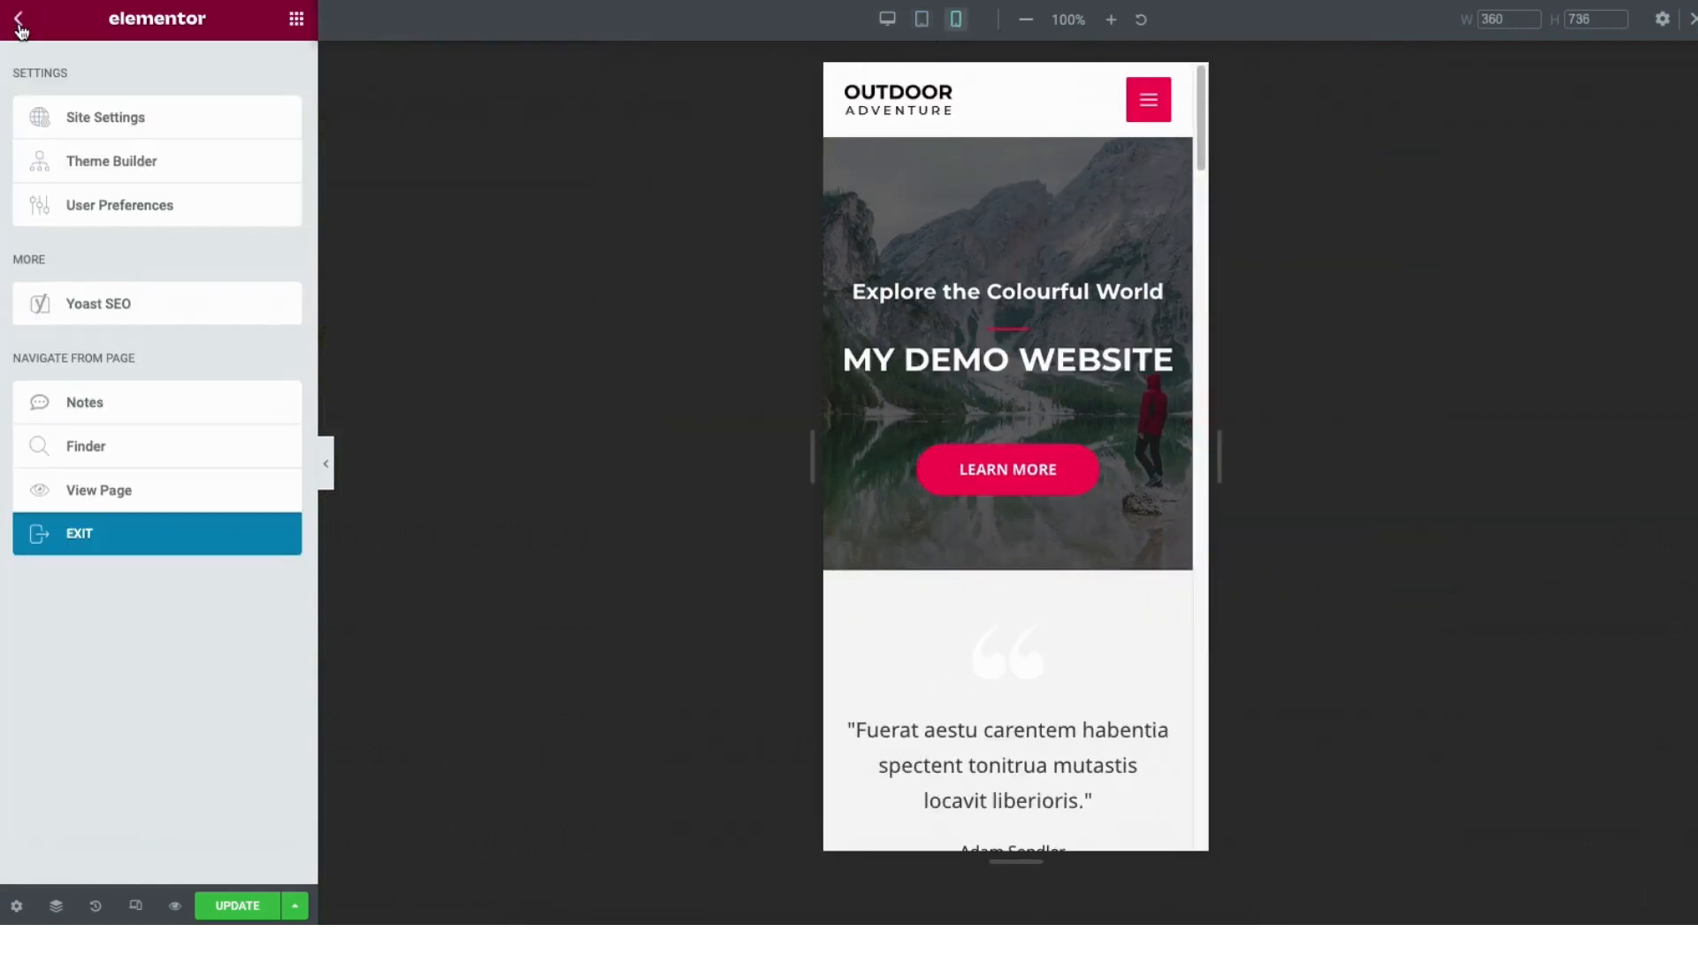
click(117, 119)
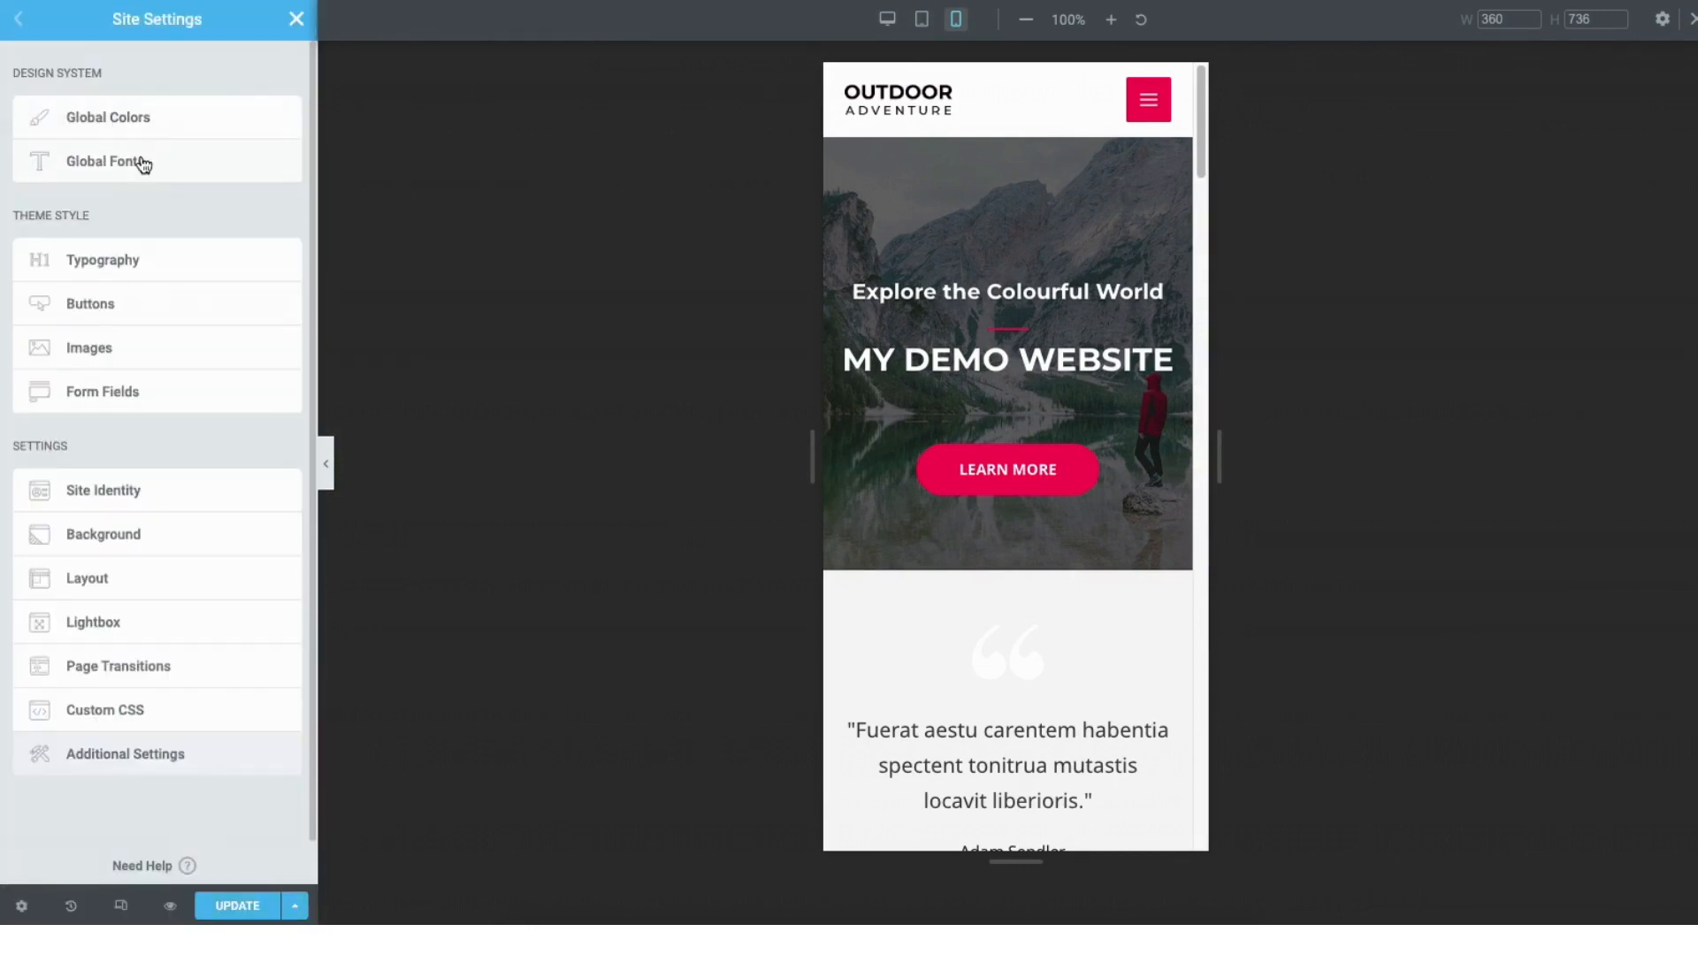
click(297, 18)
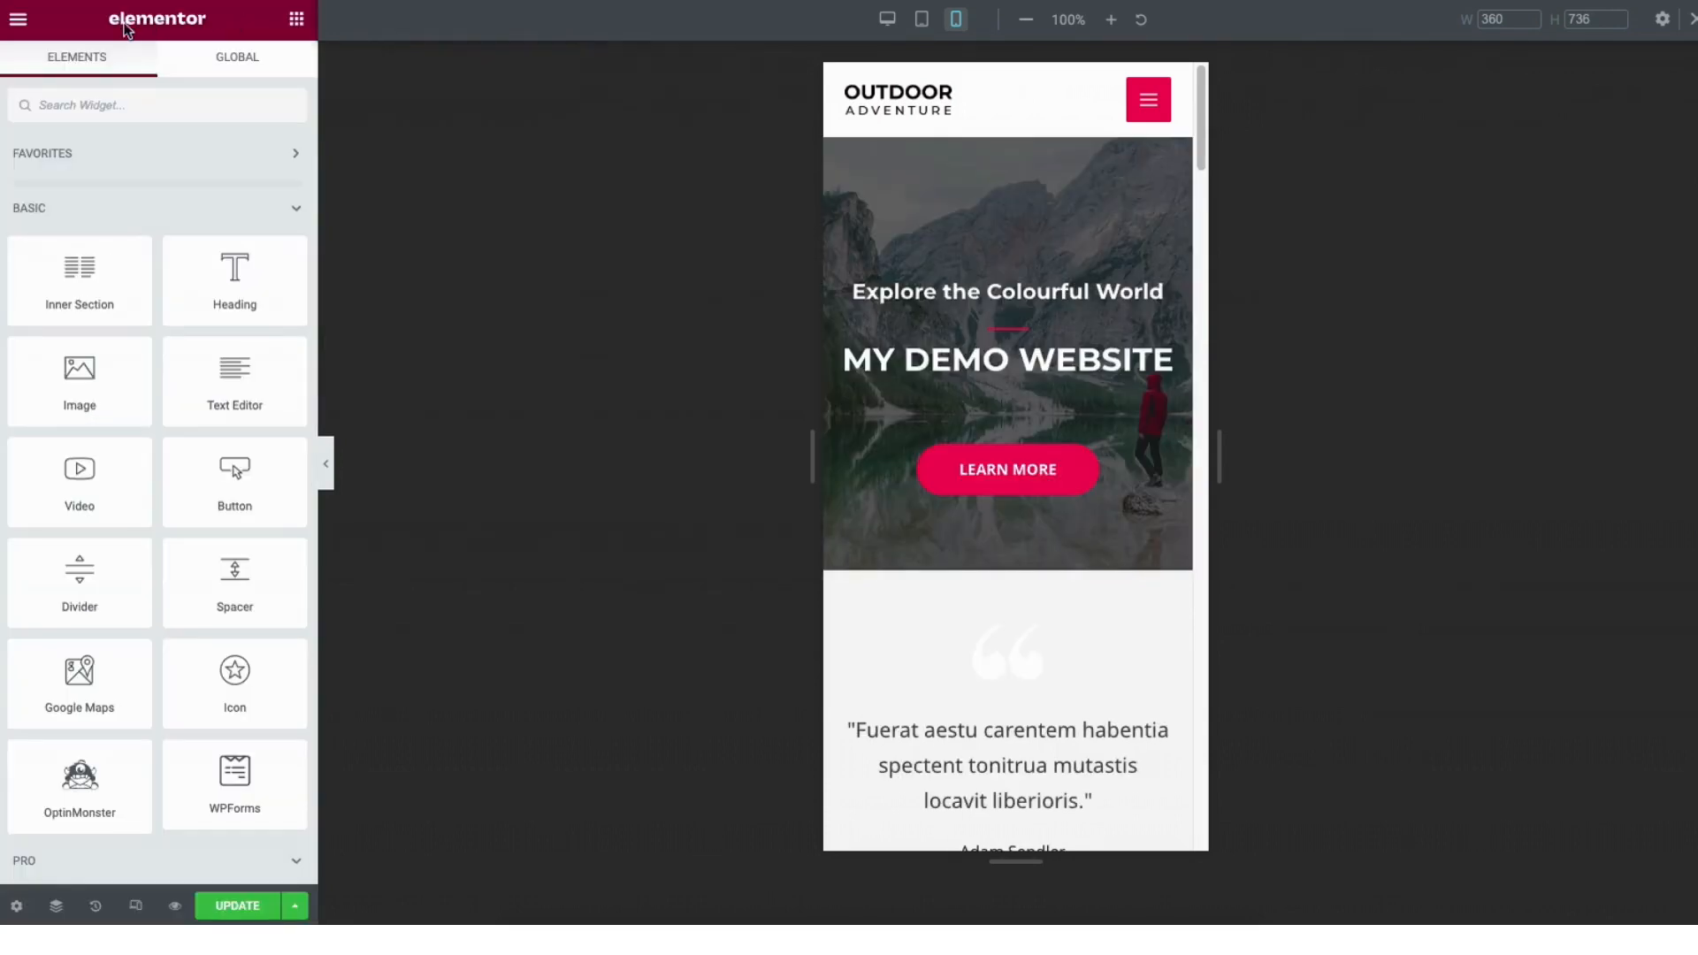
click(18, 19)
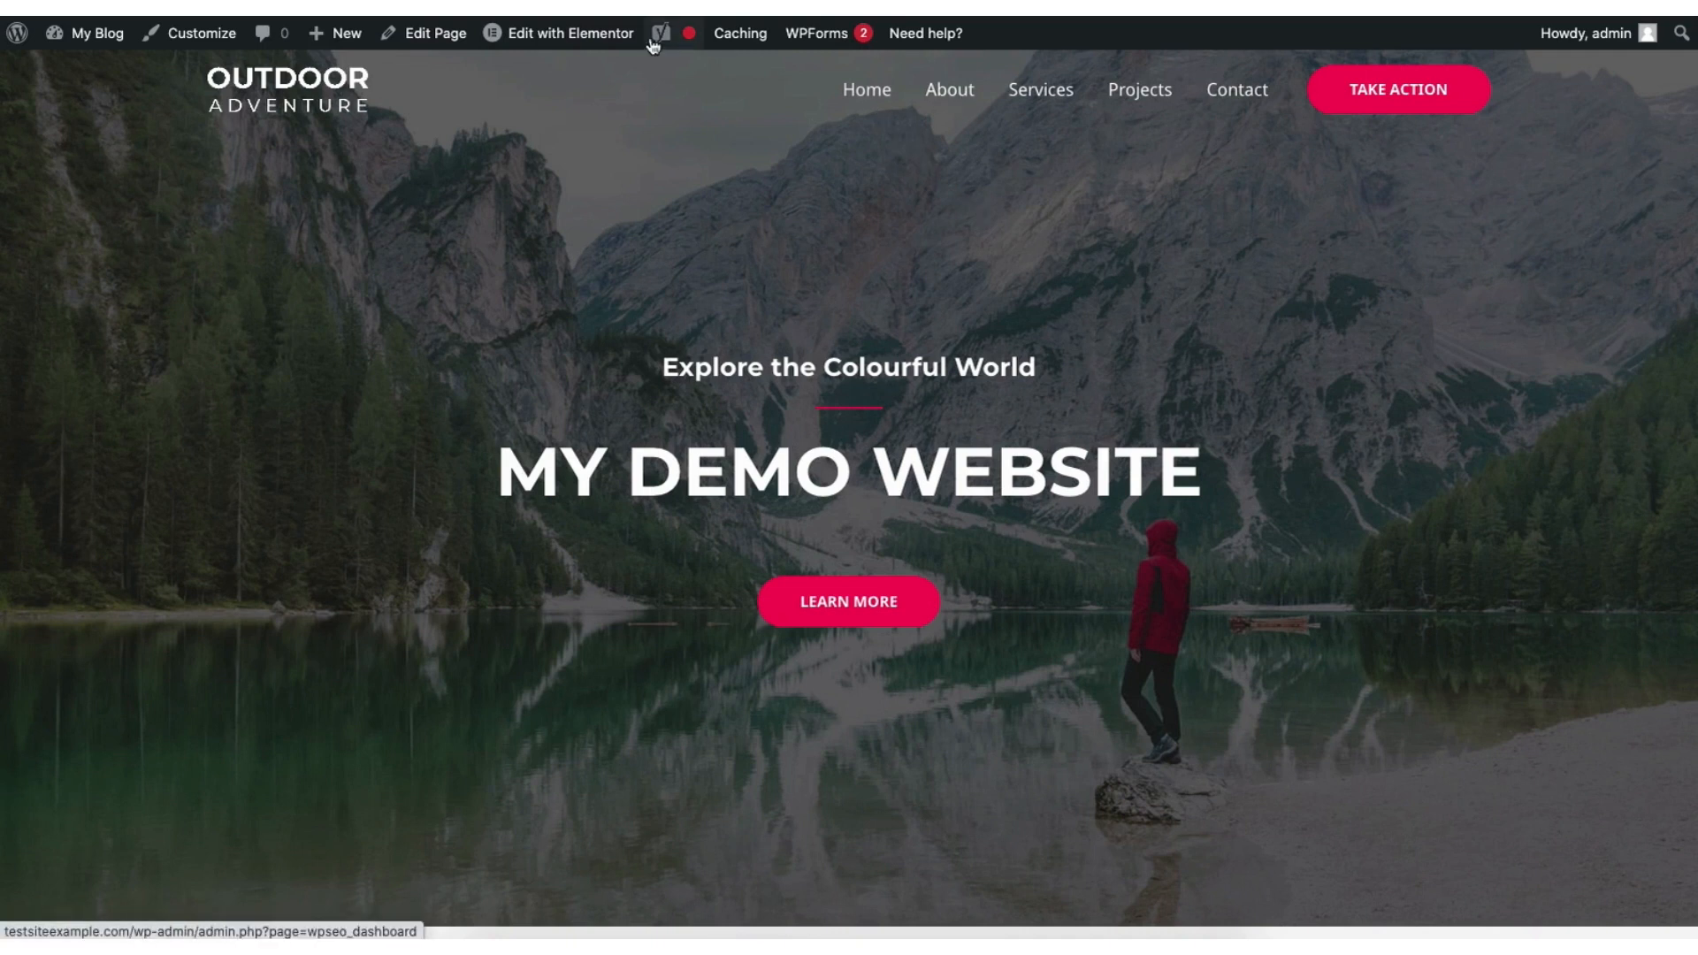
Step: Go from the live site to the WordPress dashboard and open the list of all pages
mouse_move(572, 39)
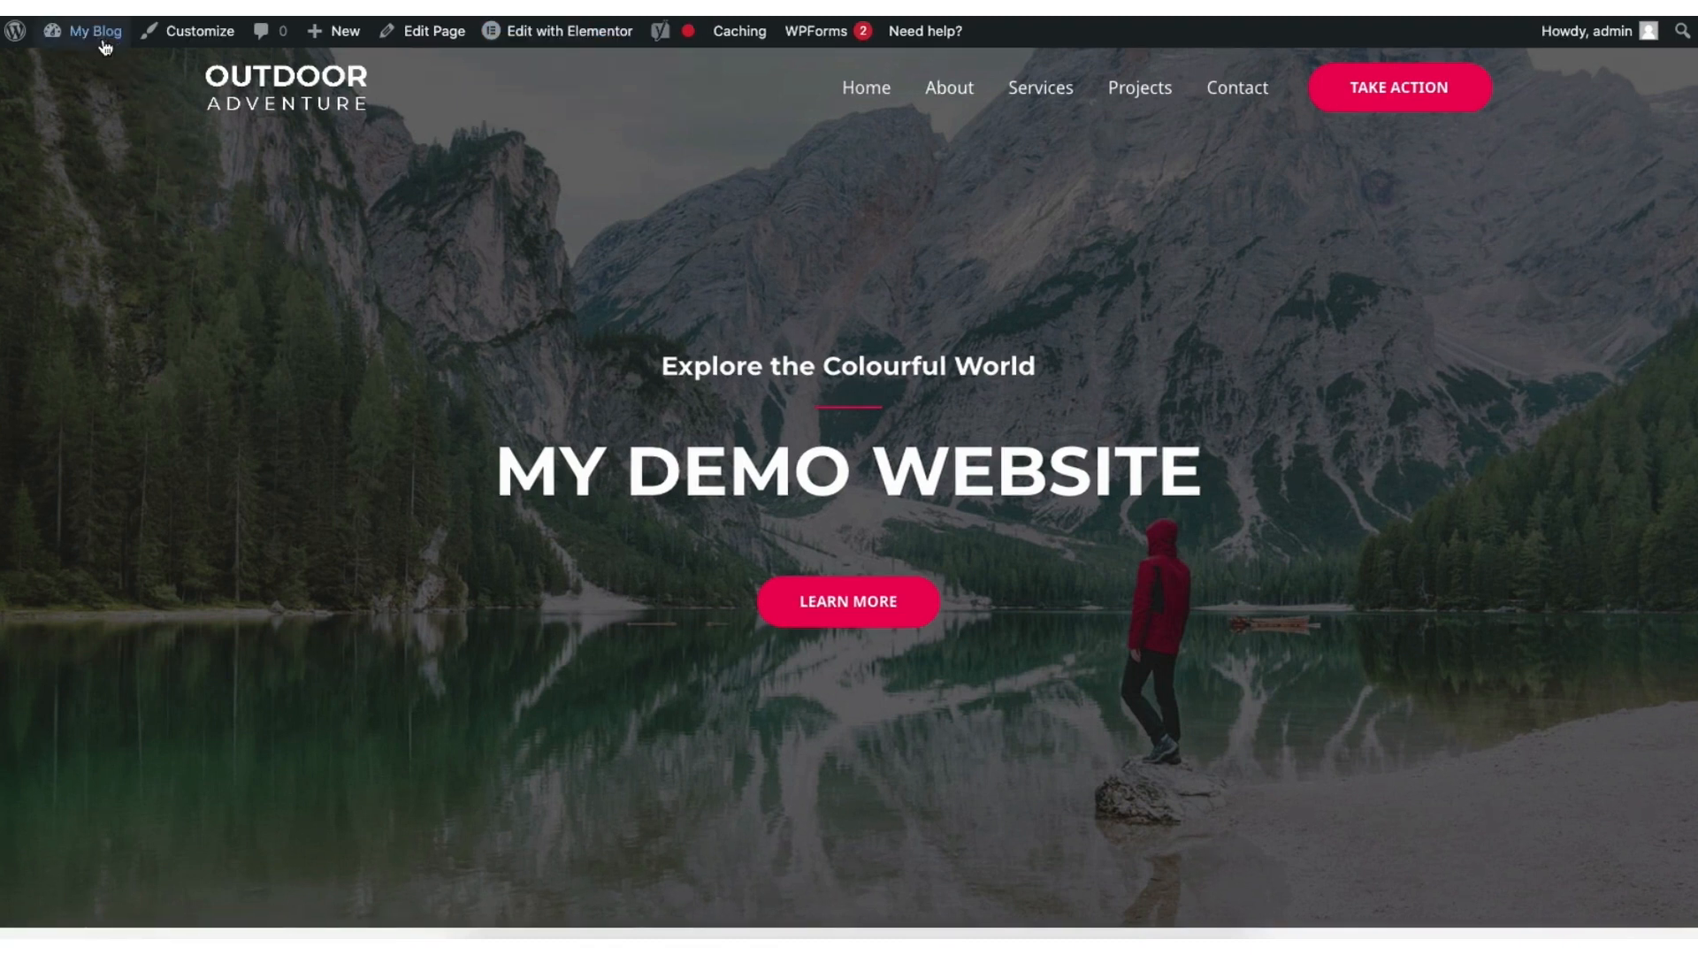
mouse_move(89, 49)
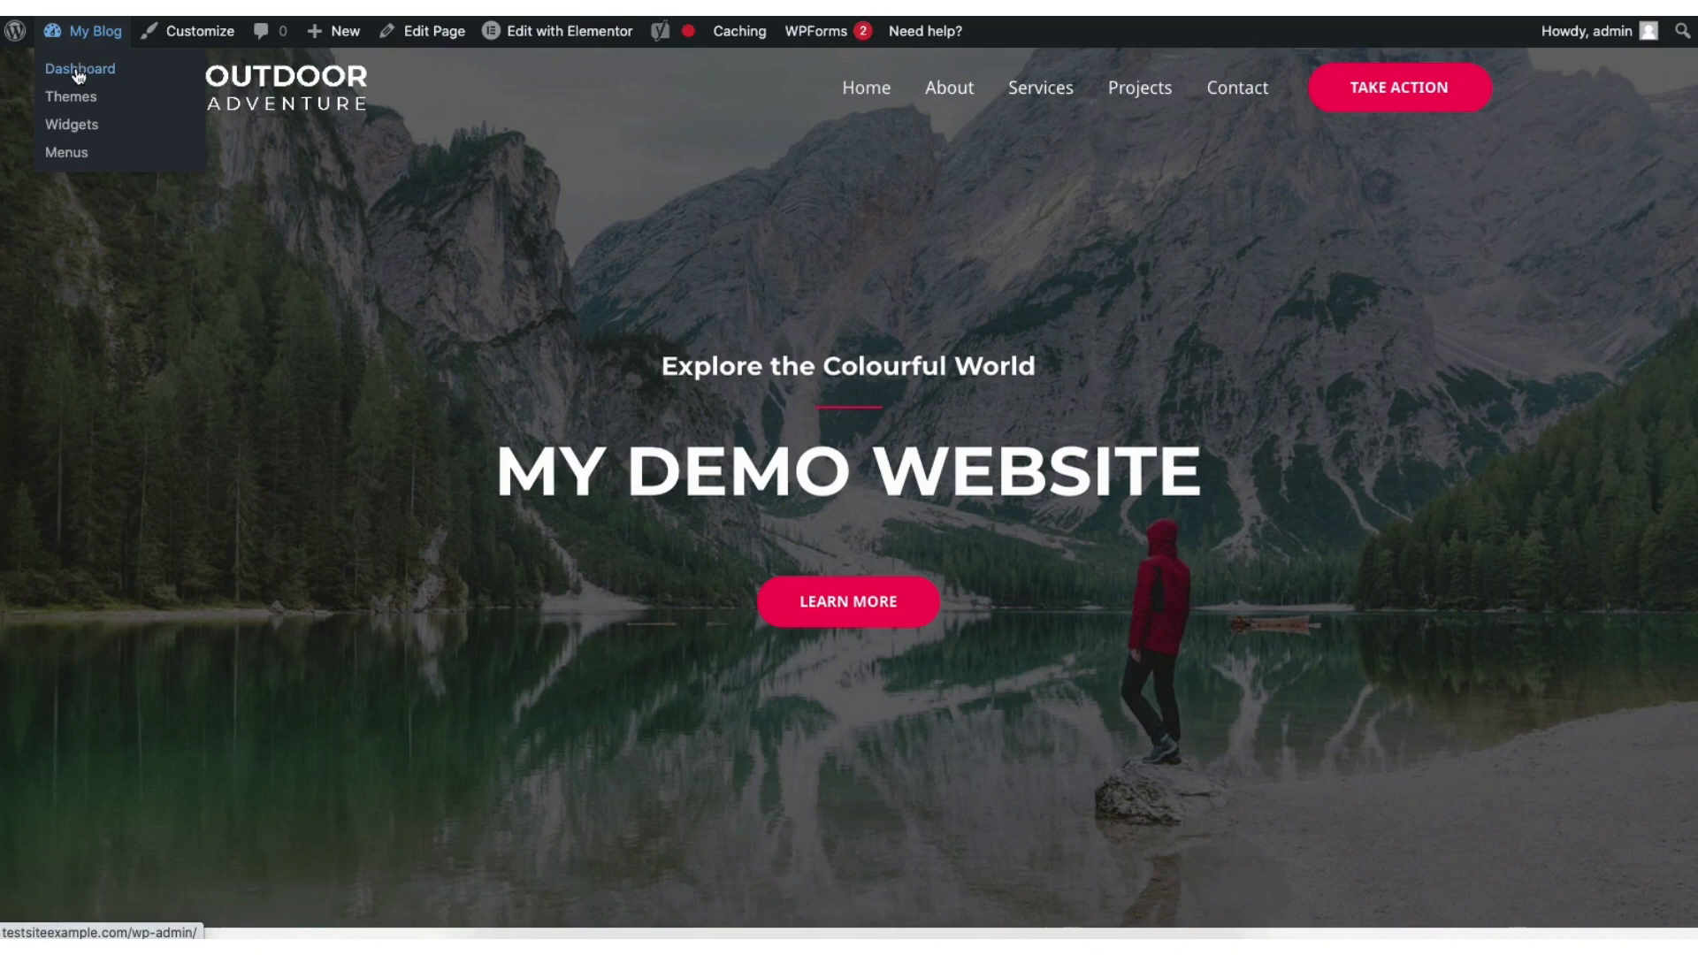
click(79, 73)
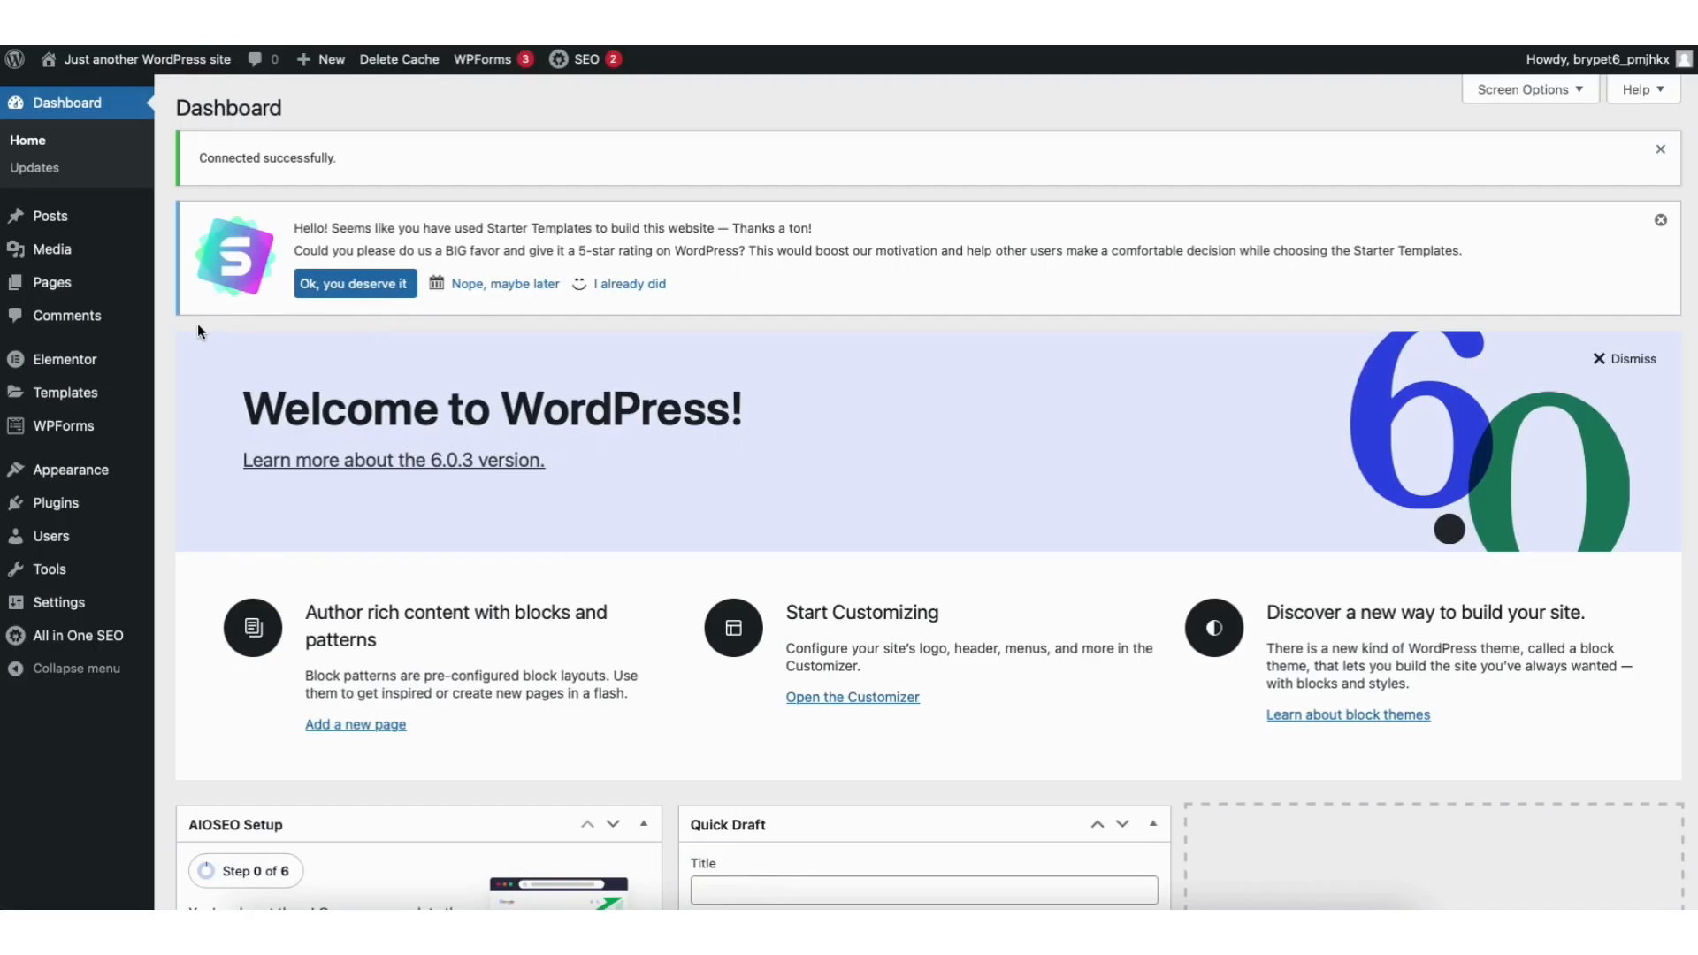
mouse_move(58, 288)
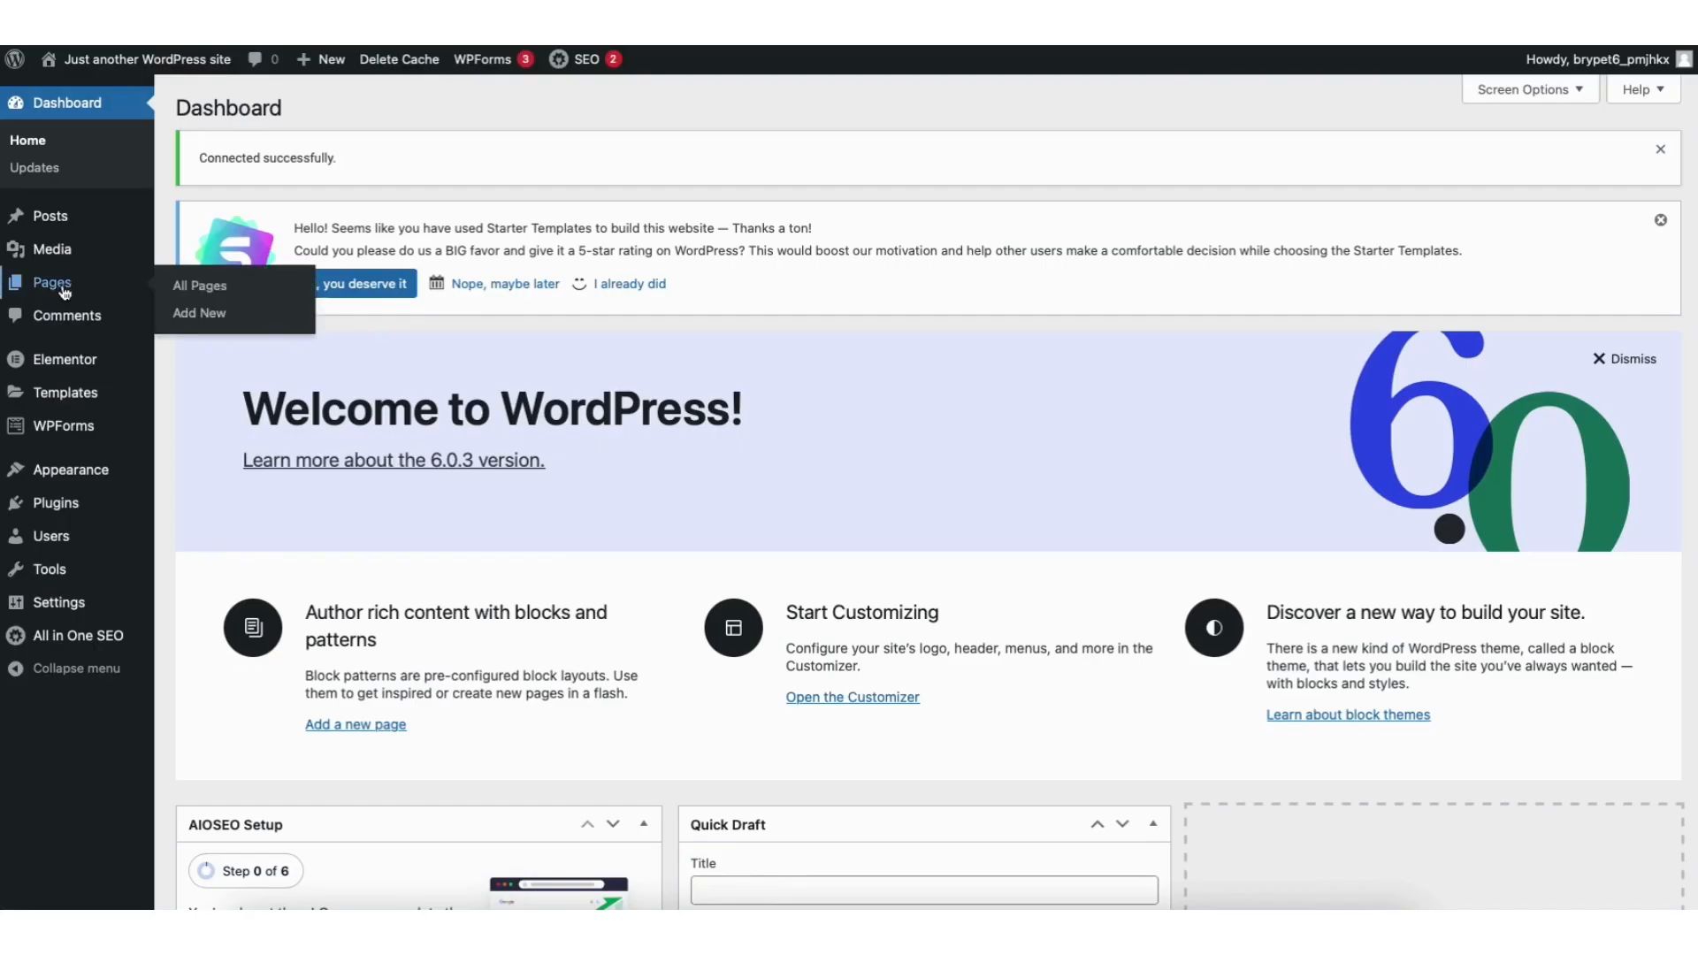
click(200, 287)
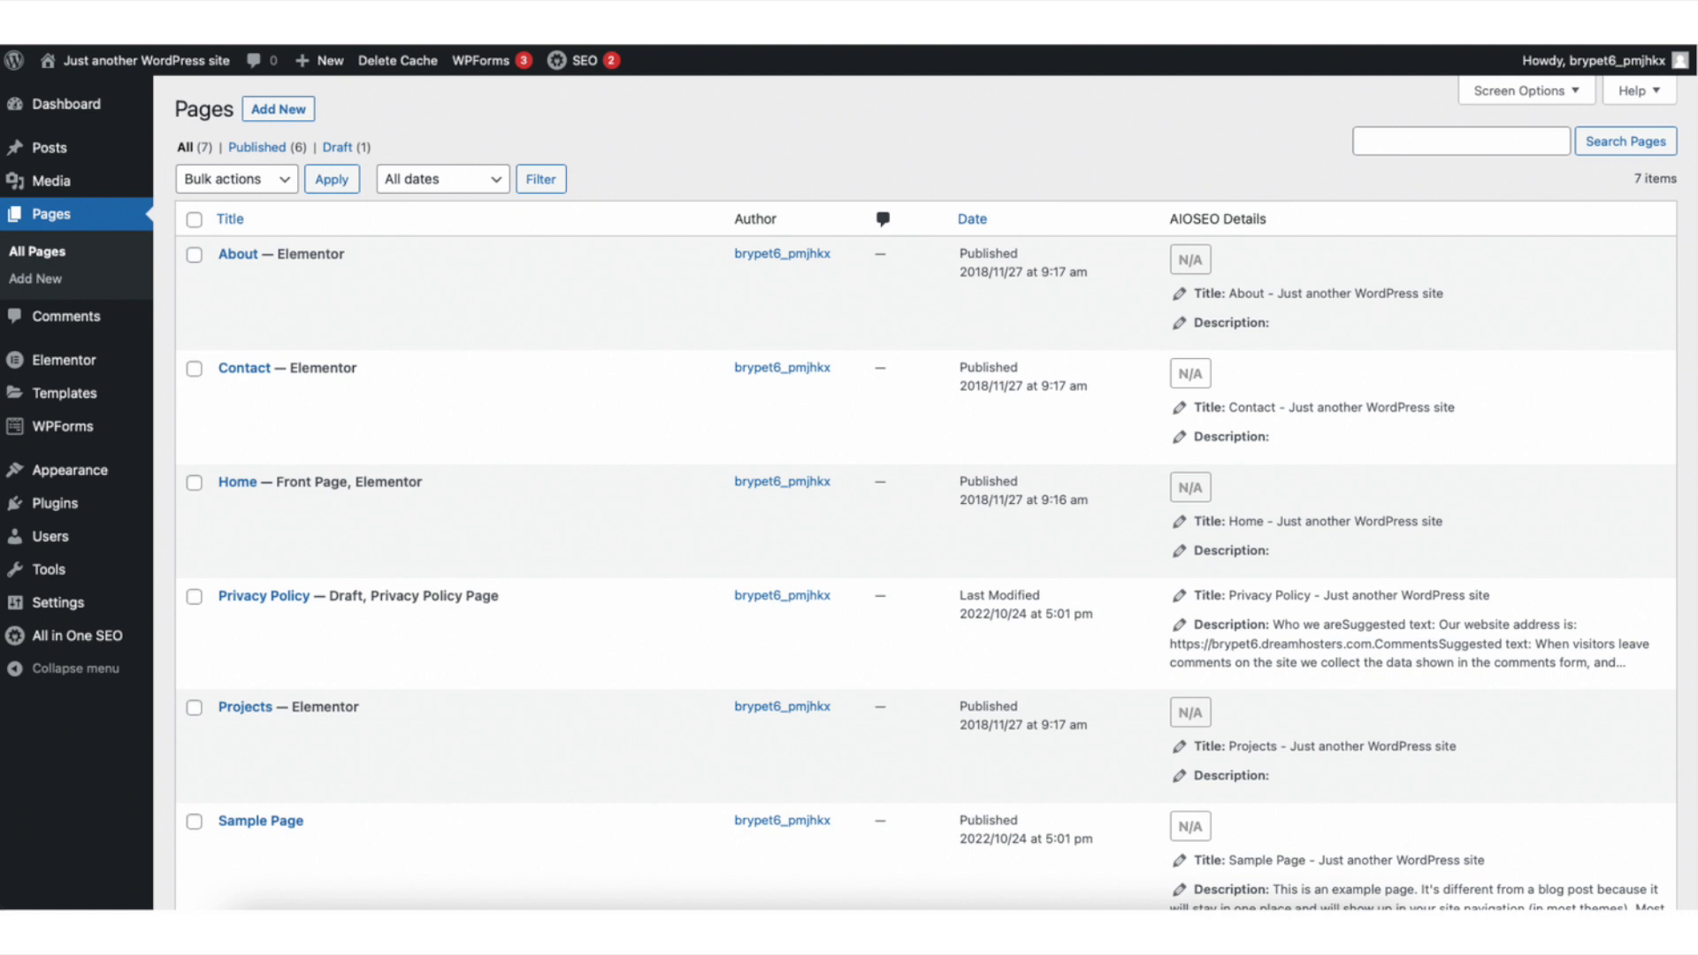
mouse_move(53, 176)
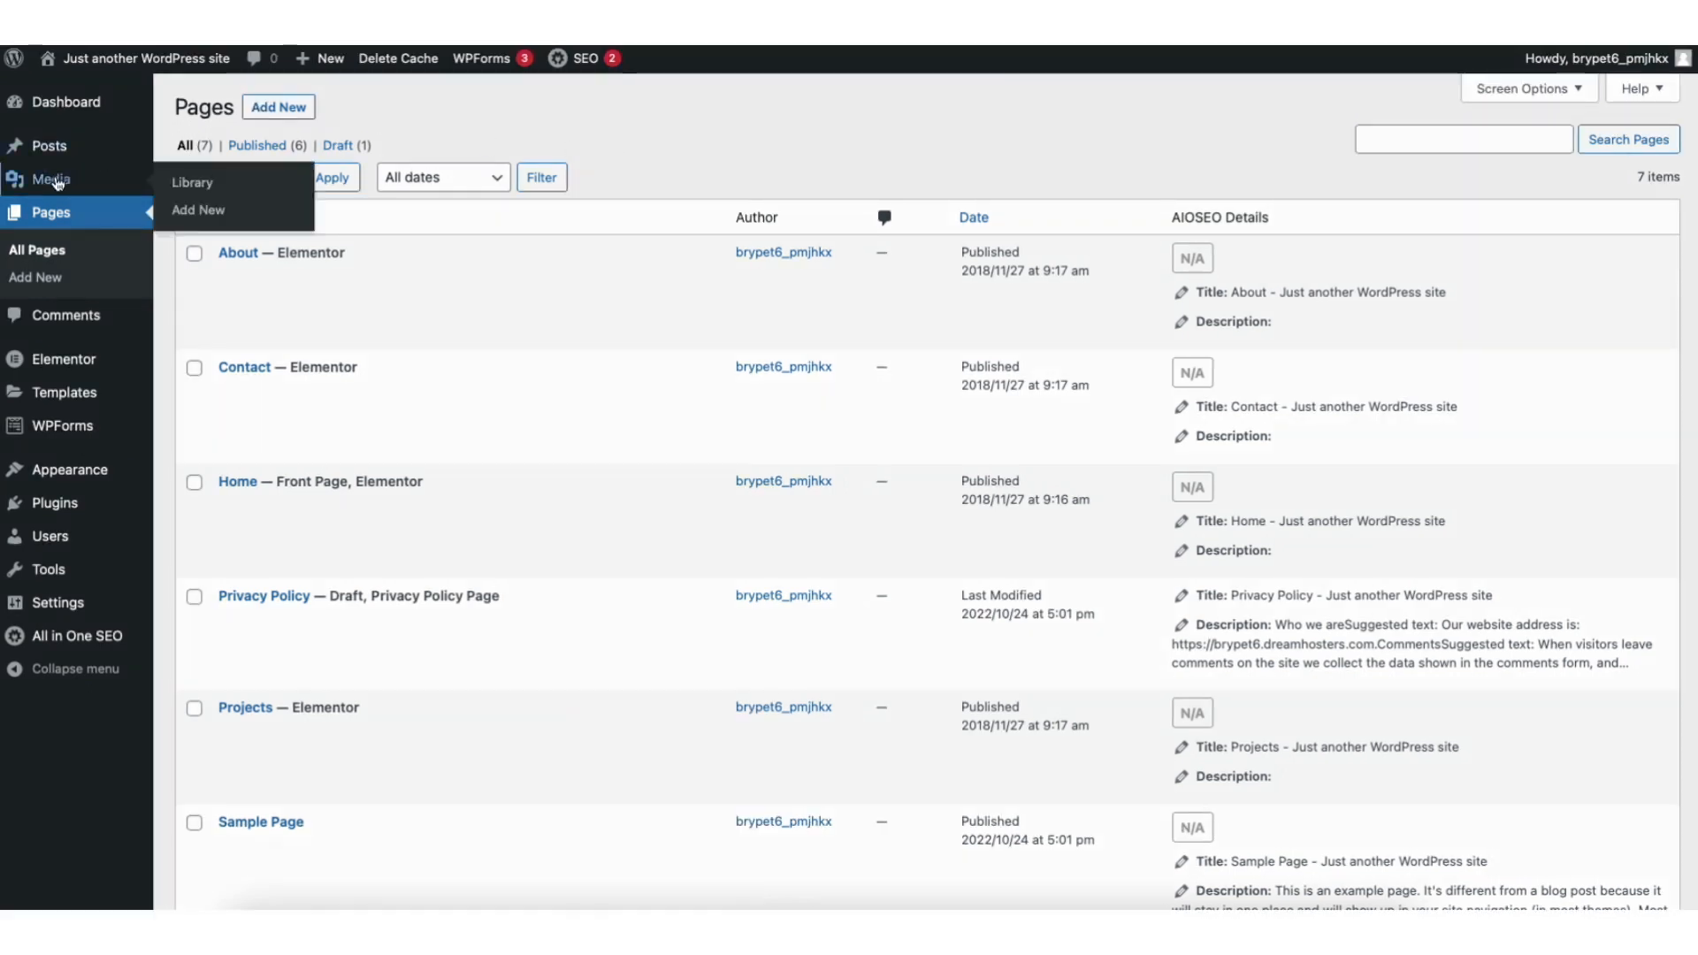
Step: Open the media library and bring up its file upload area
click(195, 185)
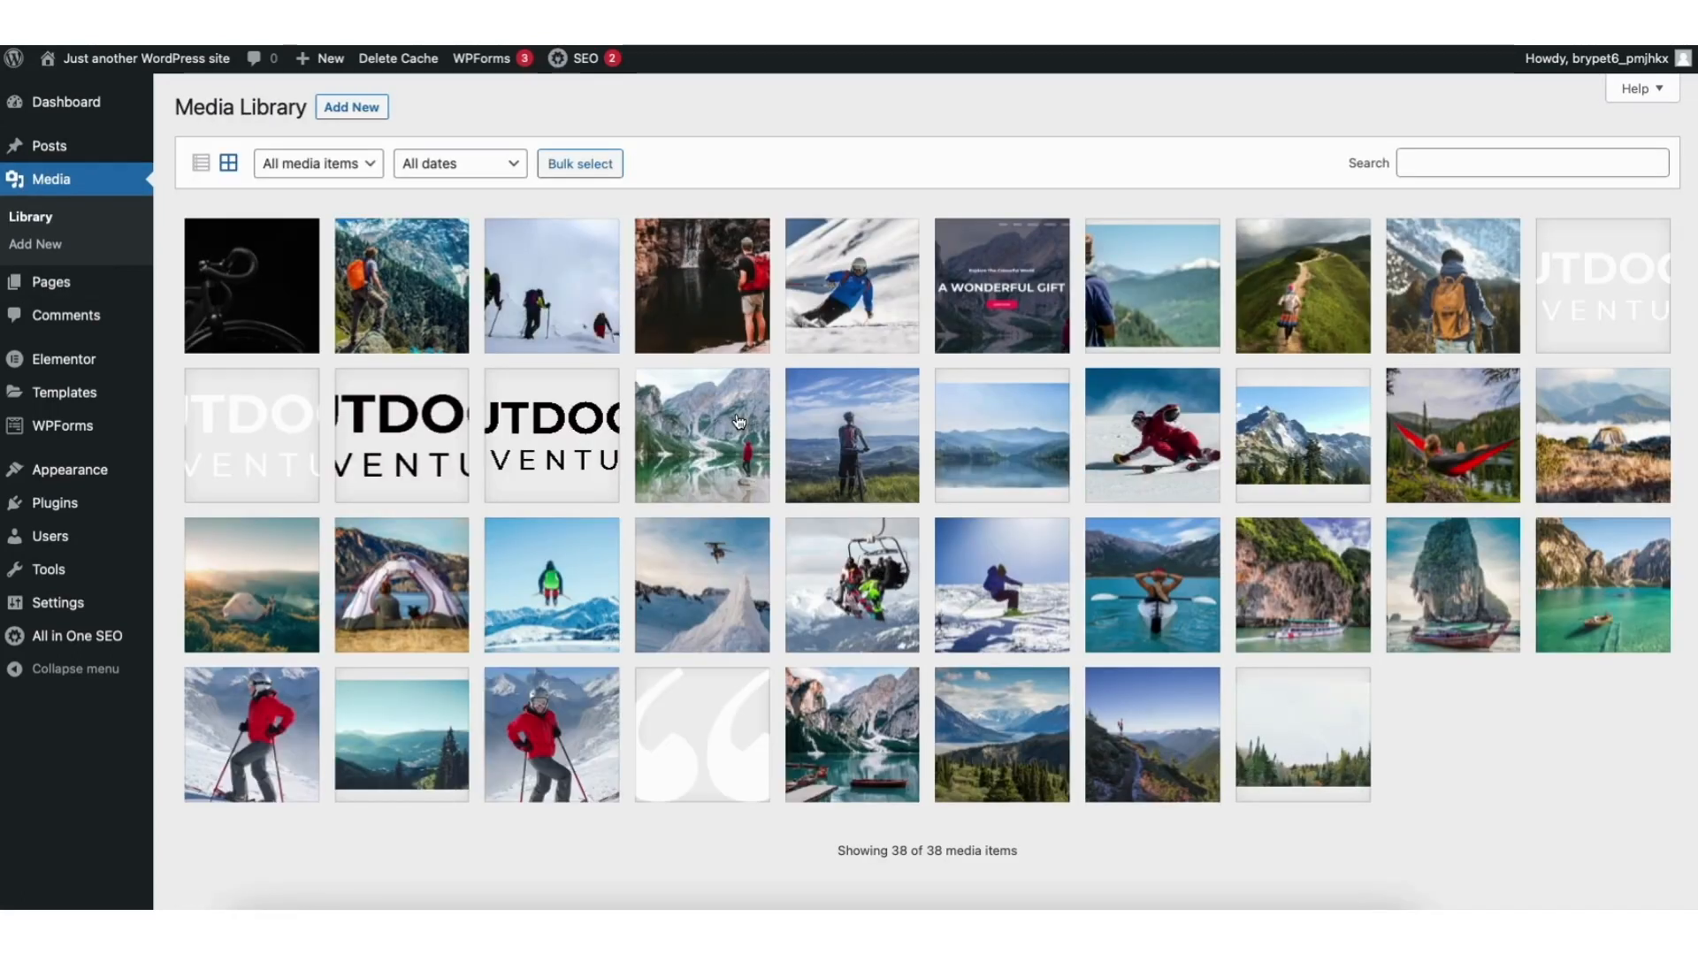
click(371, 108)
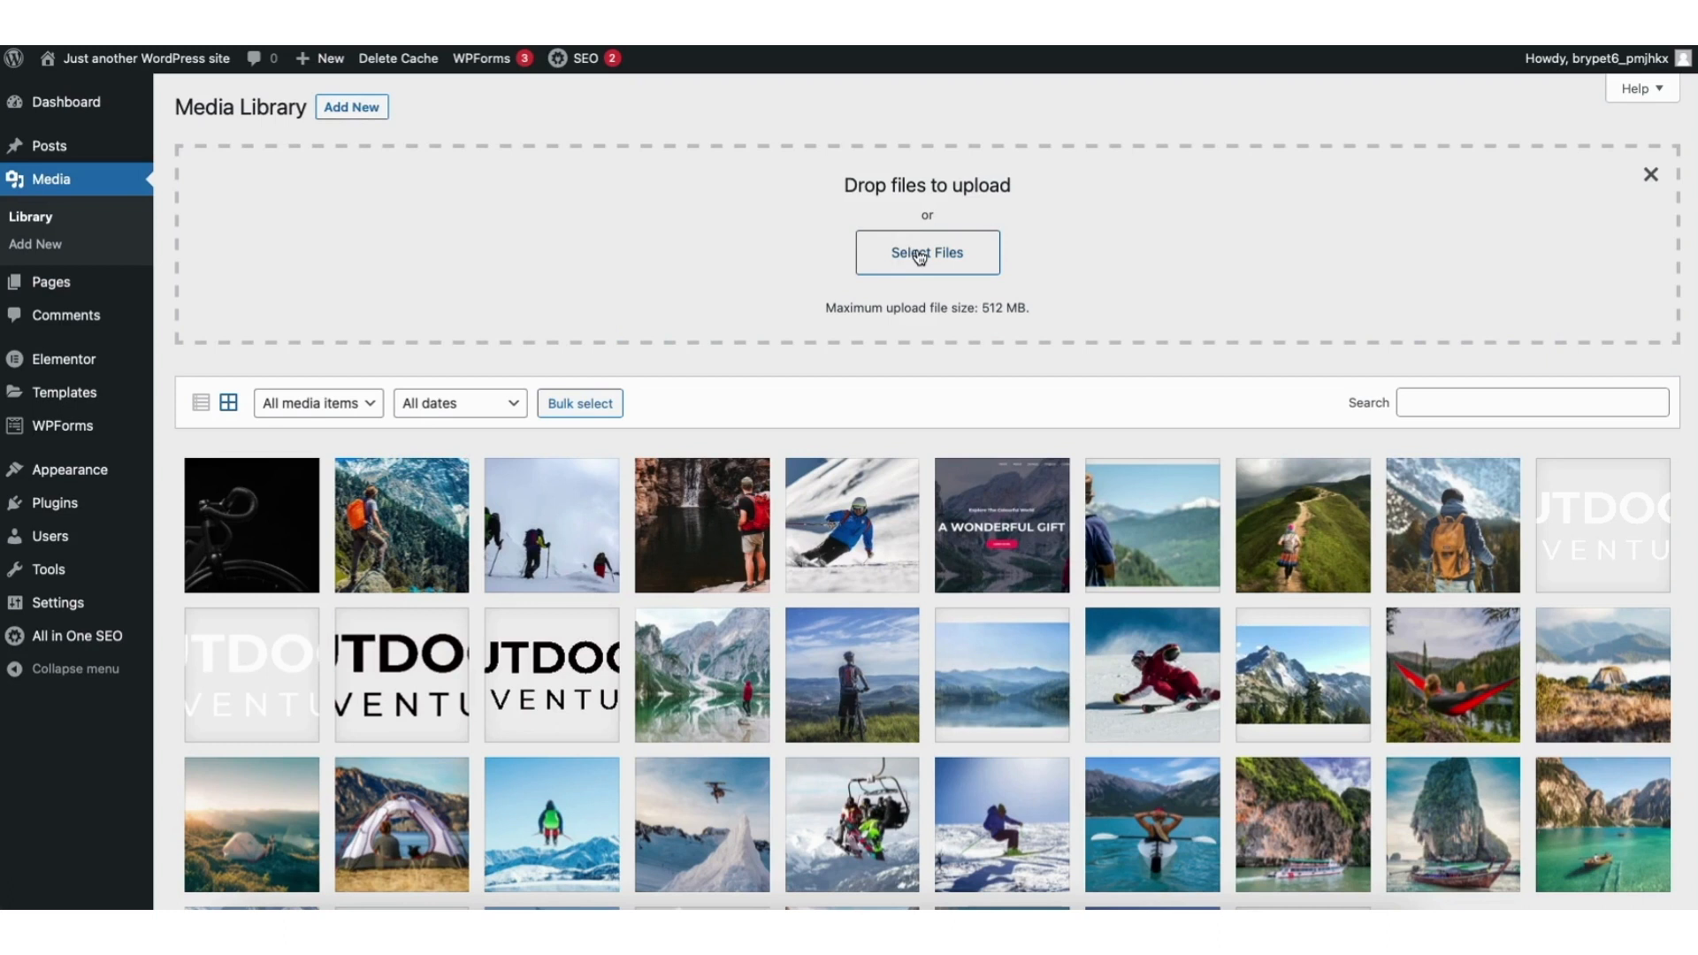
Step: View the list of all posts and the comments list
mouse_move(51, 149)
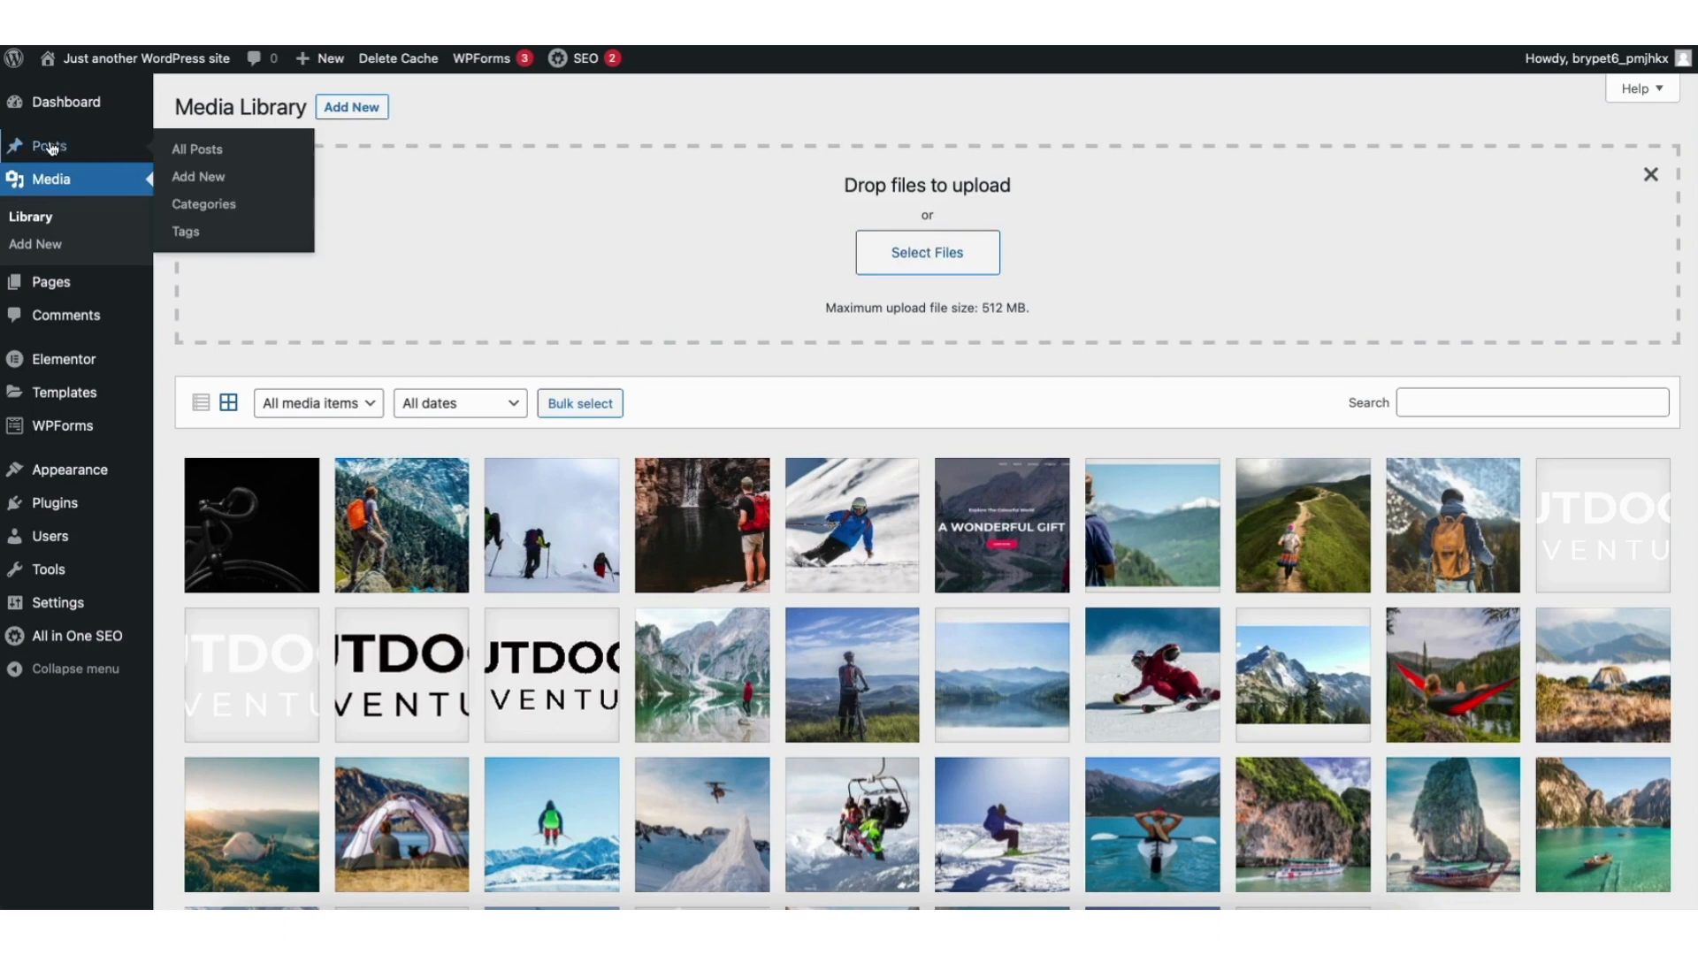
click(202, 152)
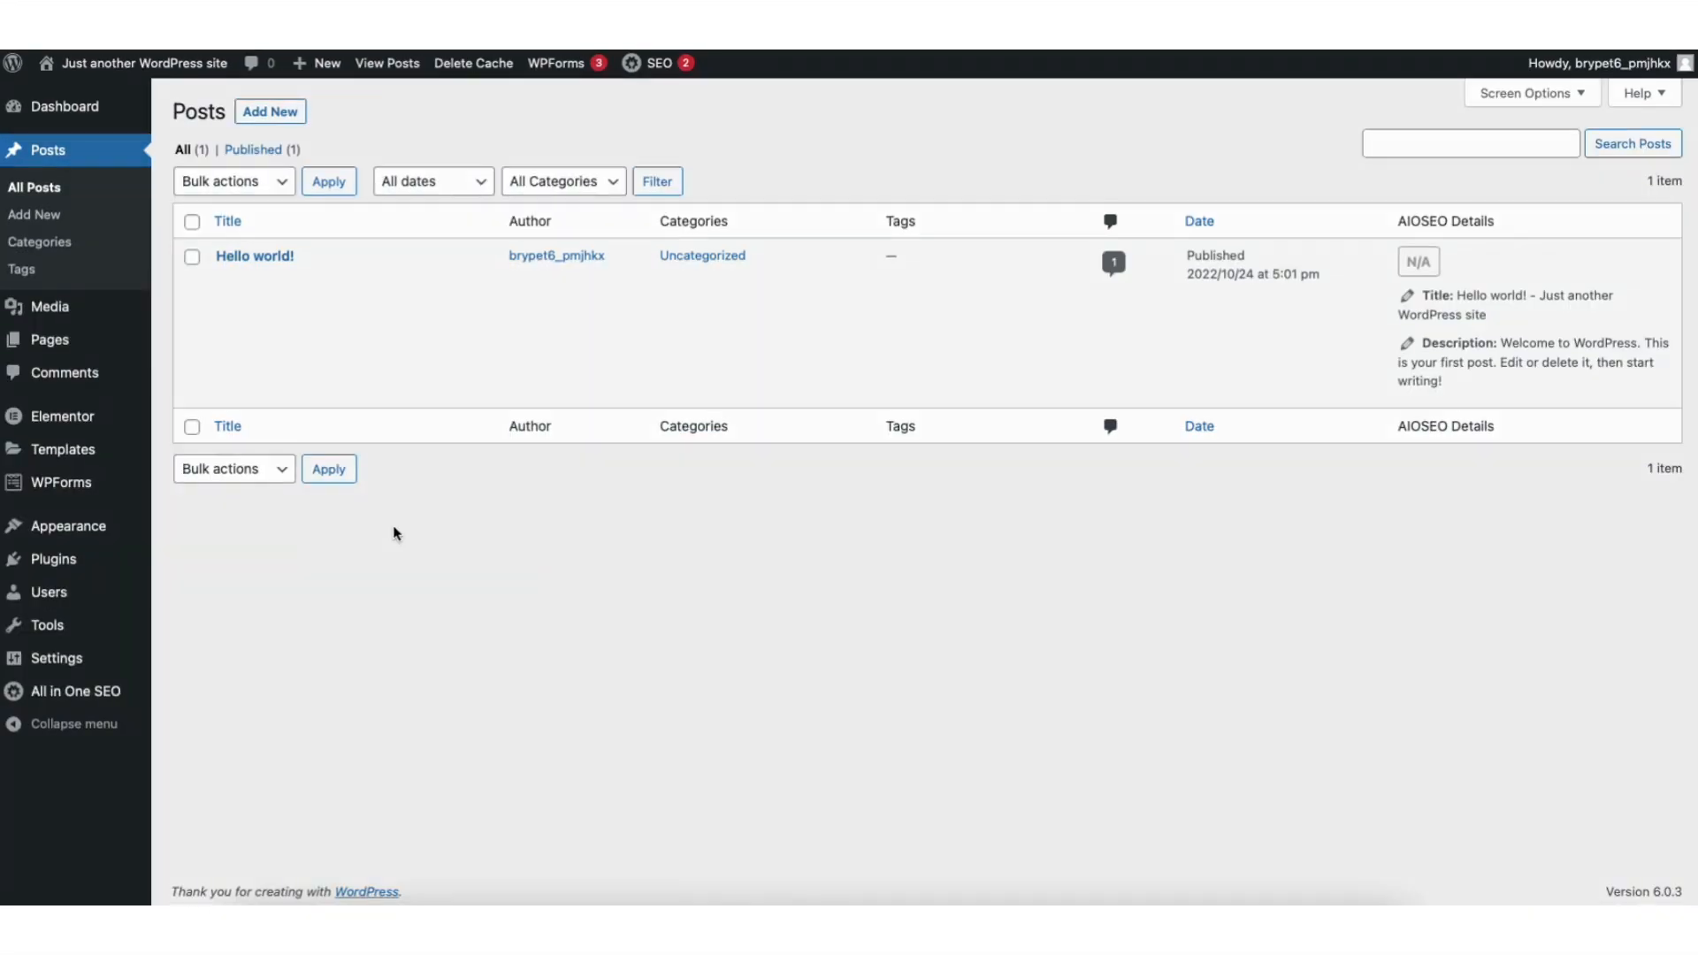
click(64, 376)
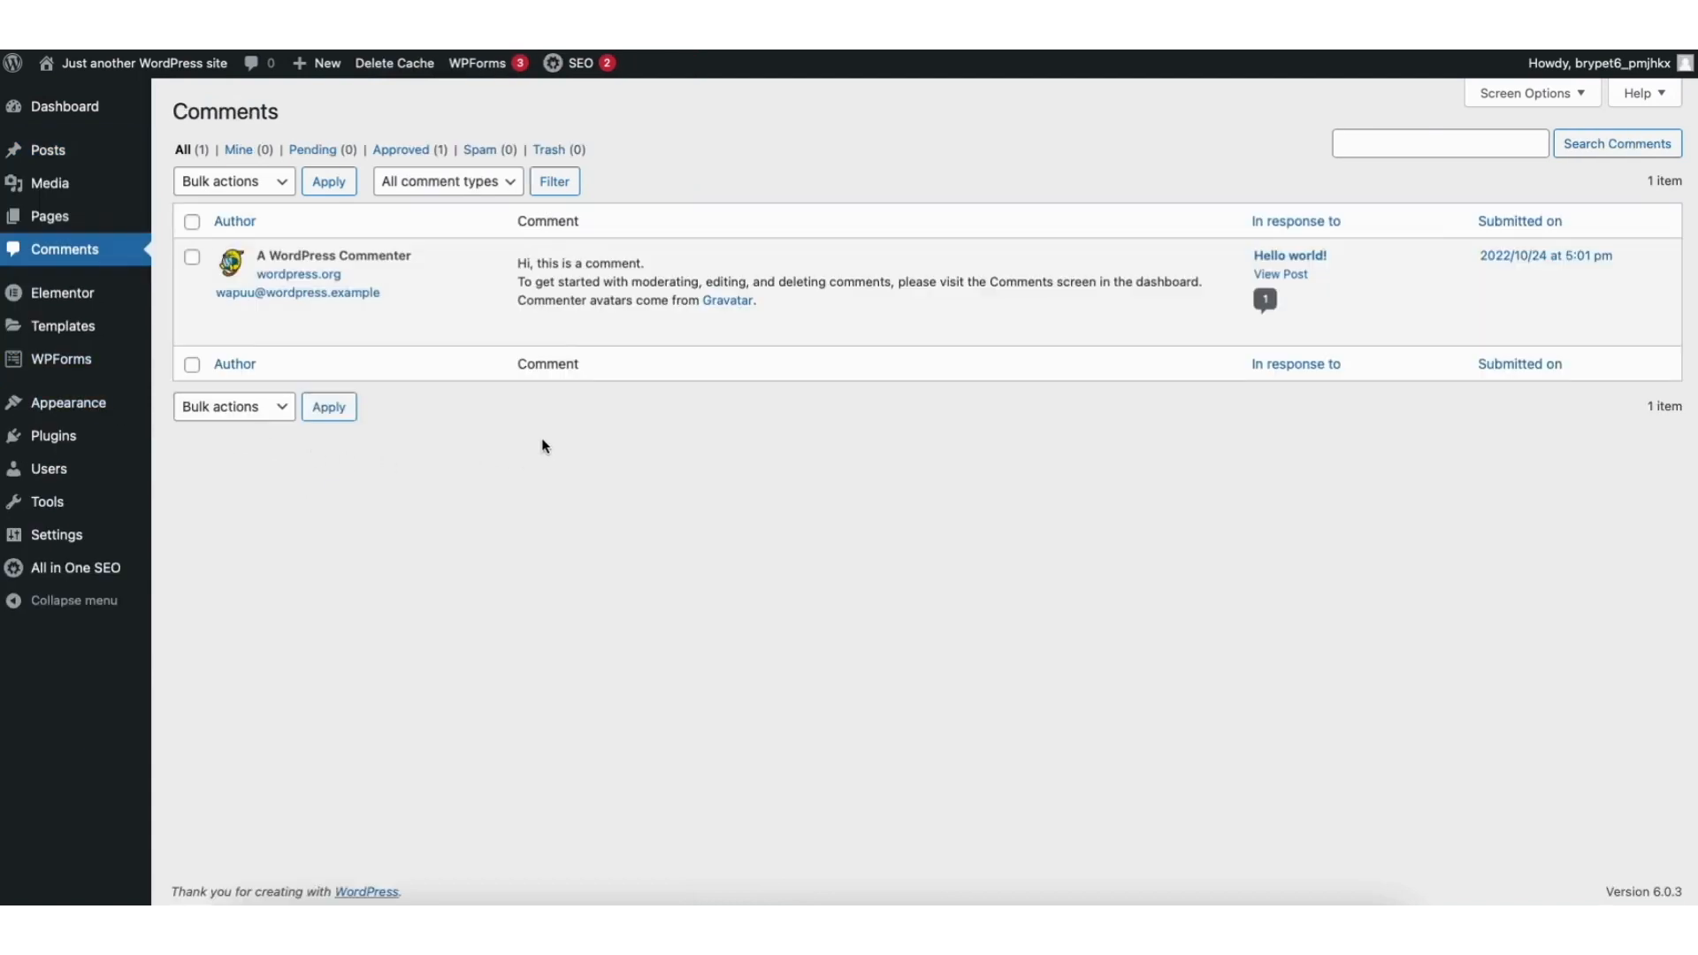
mouse_move(610, 336)
Step: View the page for adding new plugins and open the site's menu editor
mouse_move(56, 440)
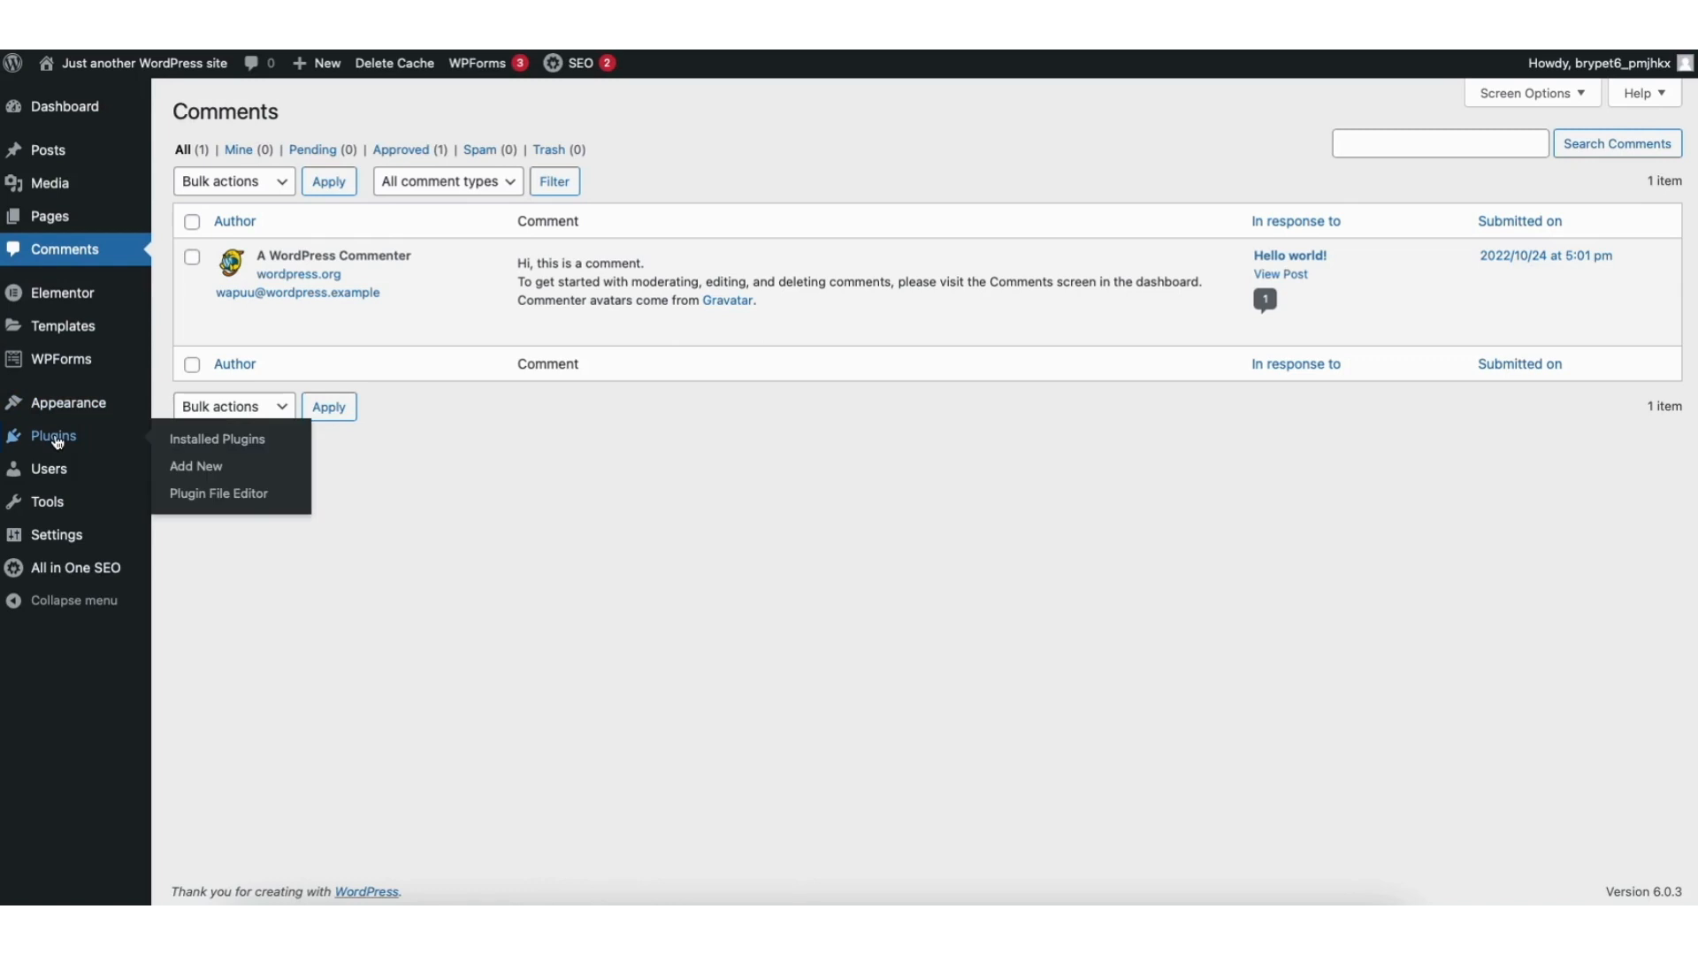
click(208, 472)
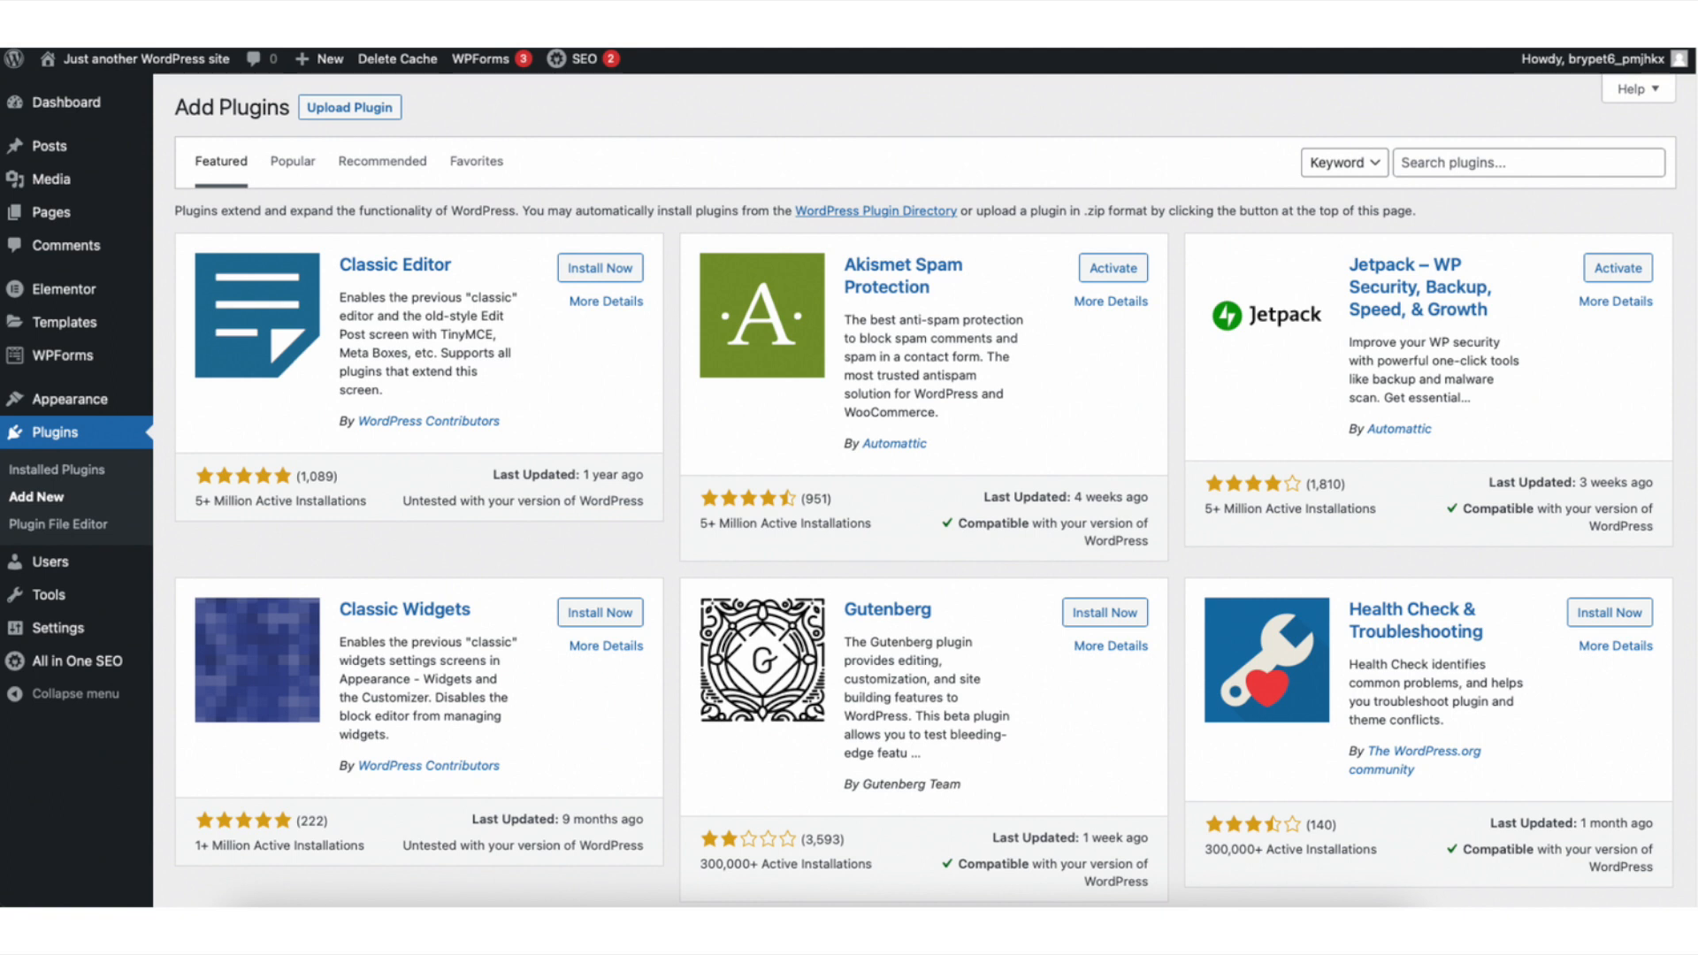
mouse_move(74, 402)
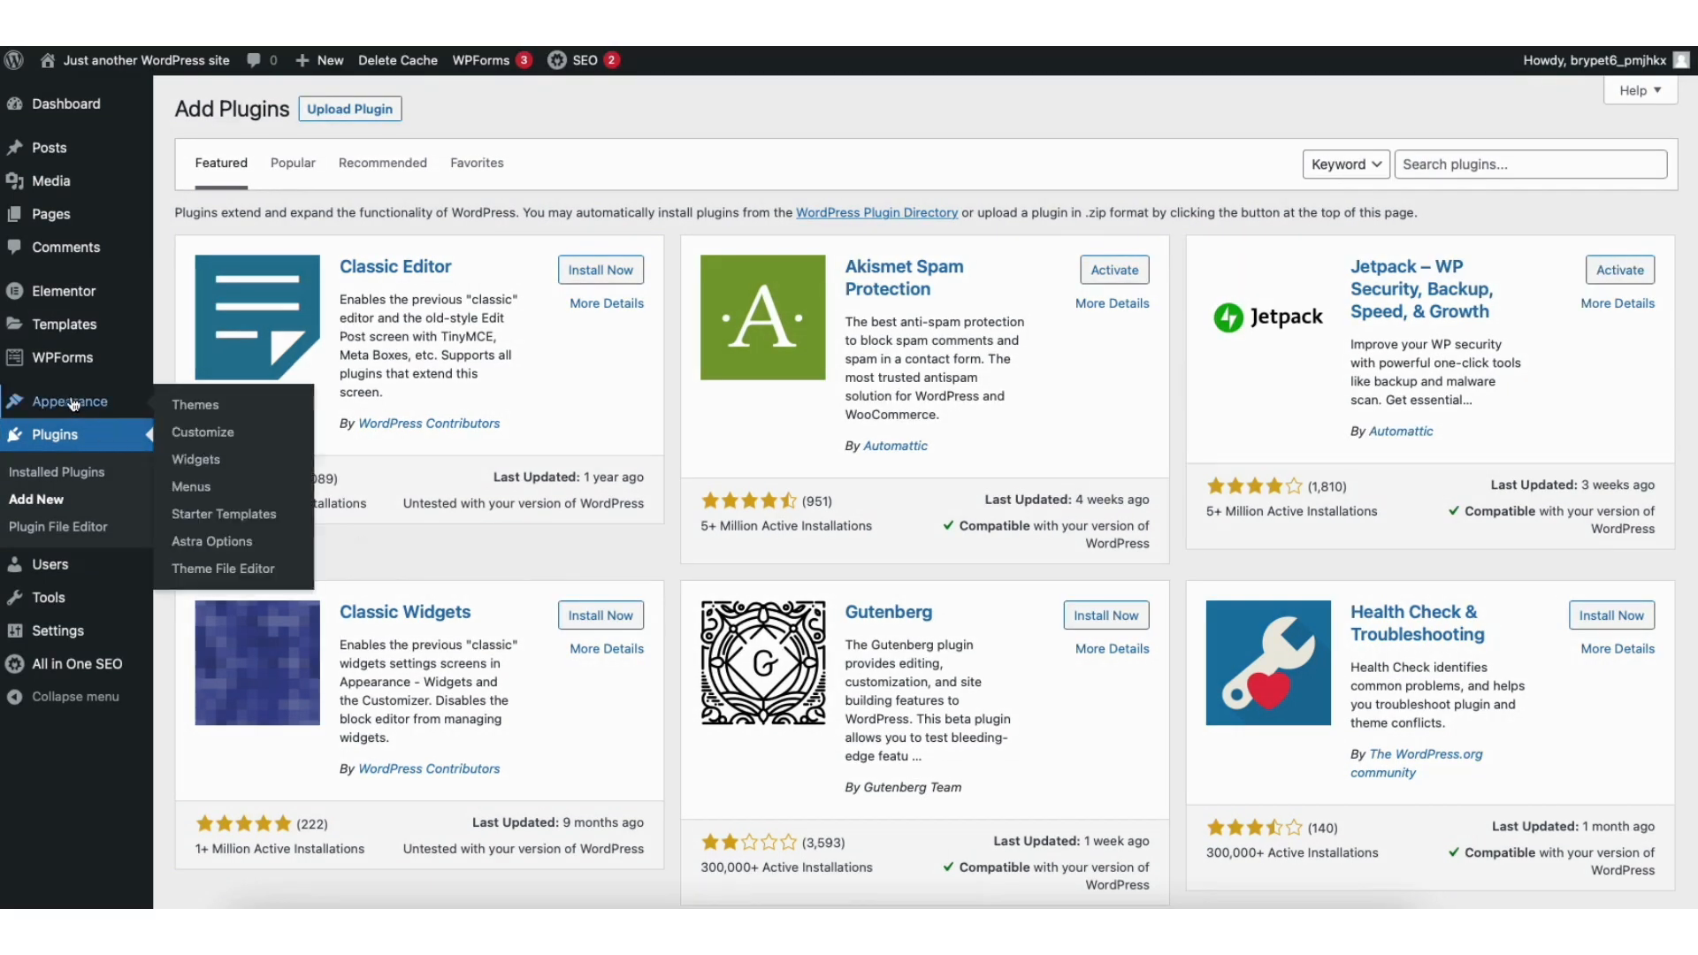
click(194, 487)
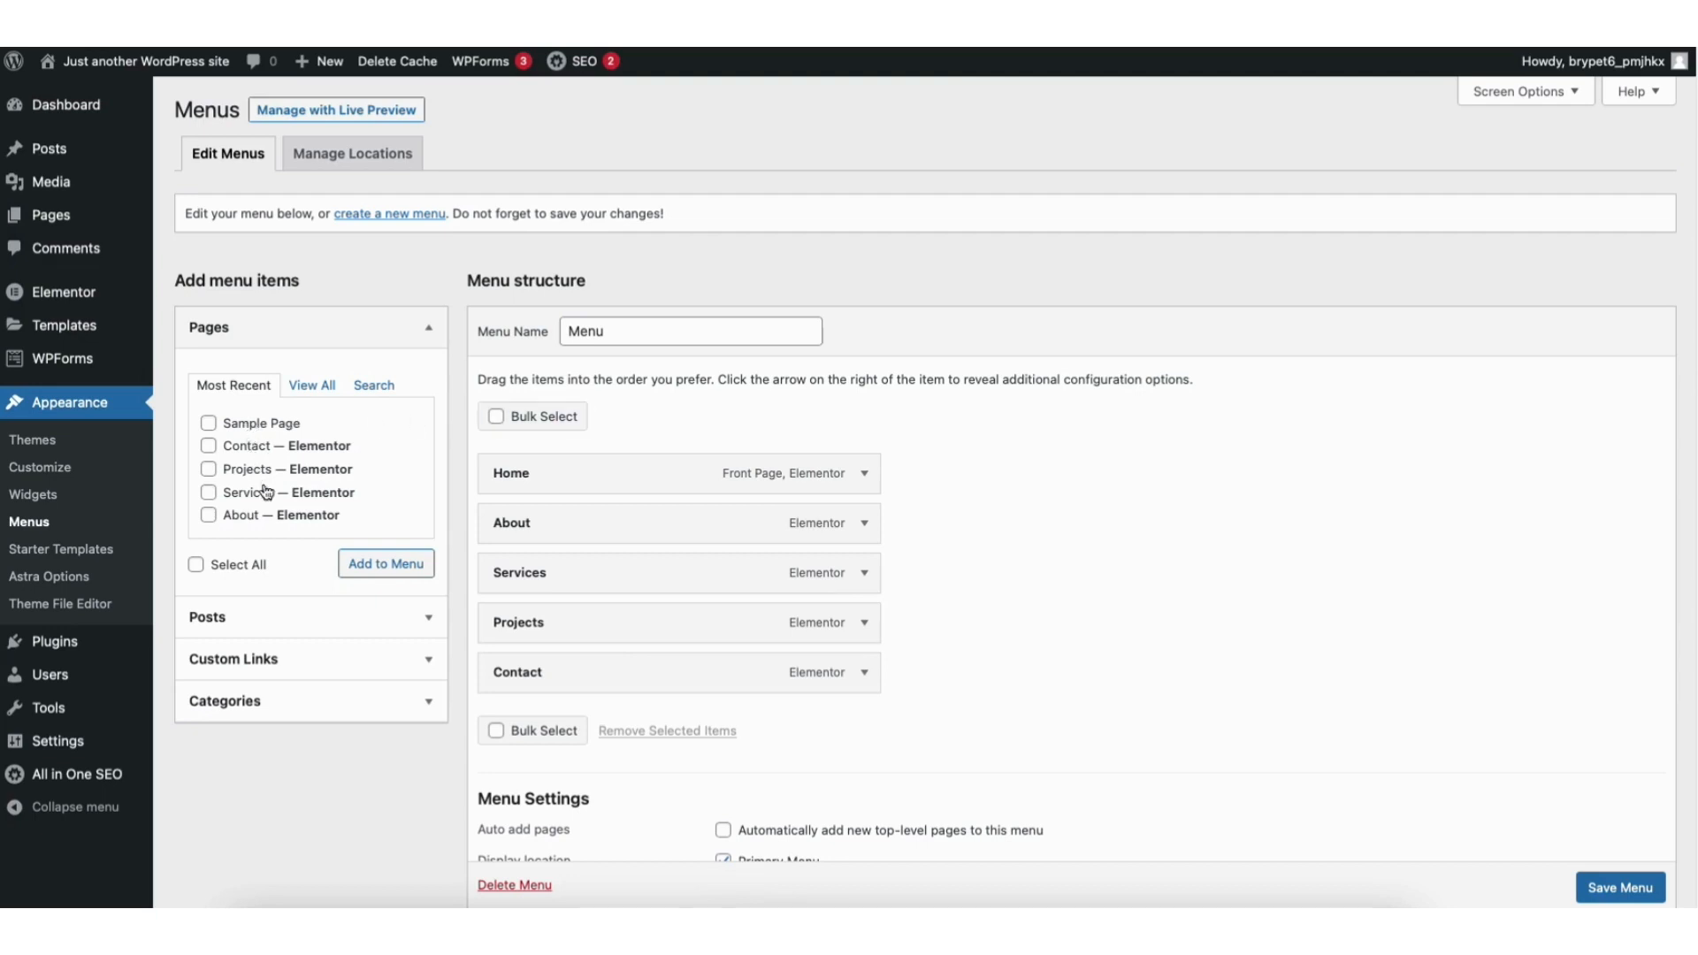
Step: Expand the Home item's settings in the menu structure and collapse them again
mouse_move(522, 479)
mouse_down()
mouse_move(528, 527)
mouse_move(506, 474)
mouse_move(522, 475)
mouse_up()
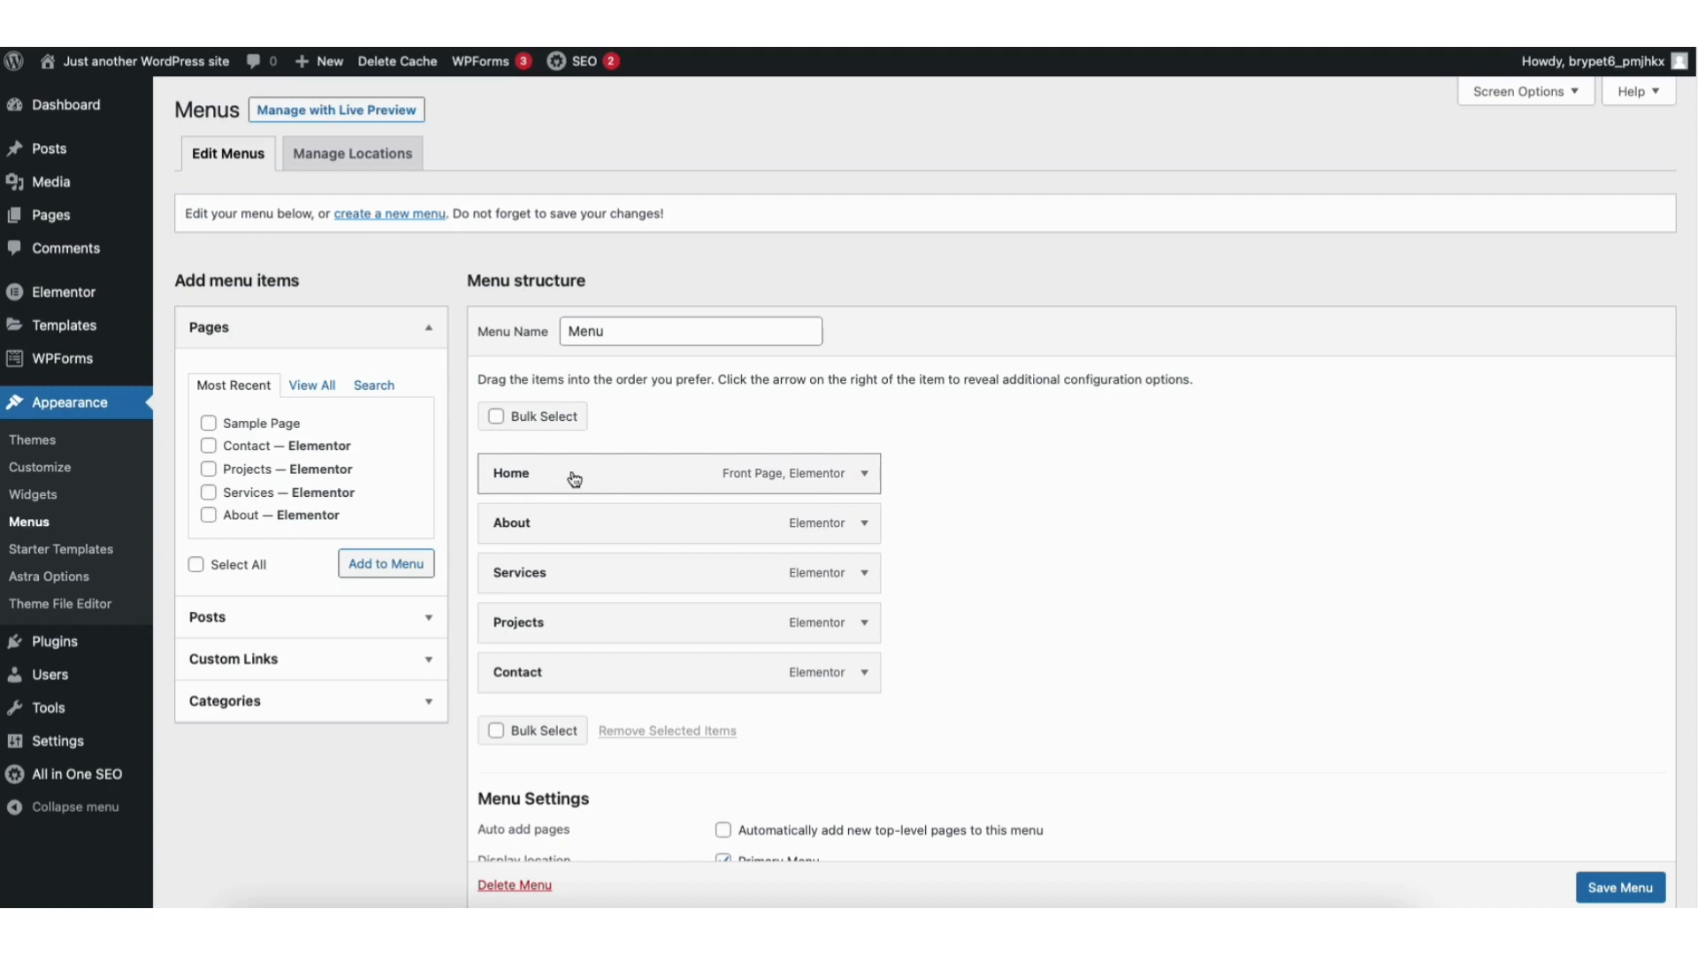
click(879, 474)
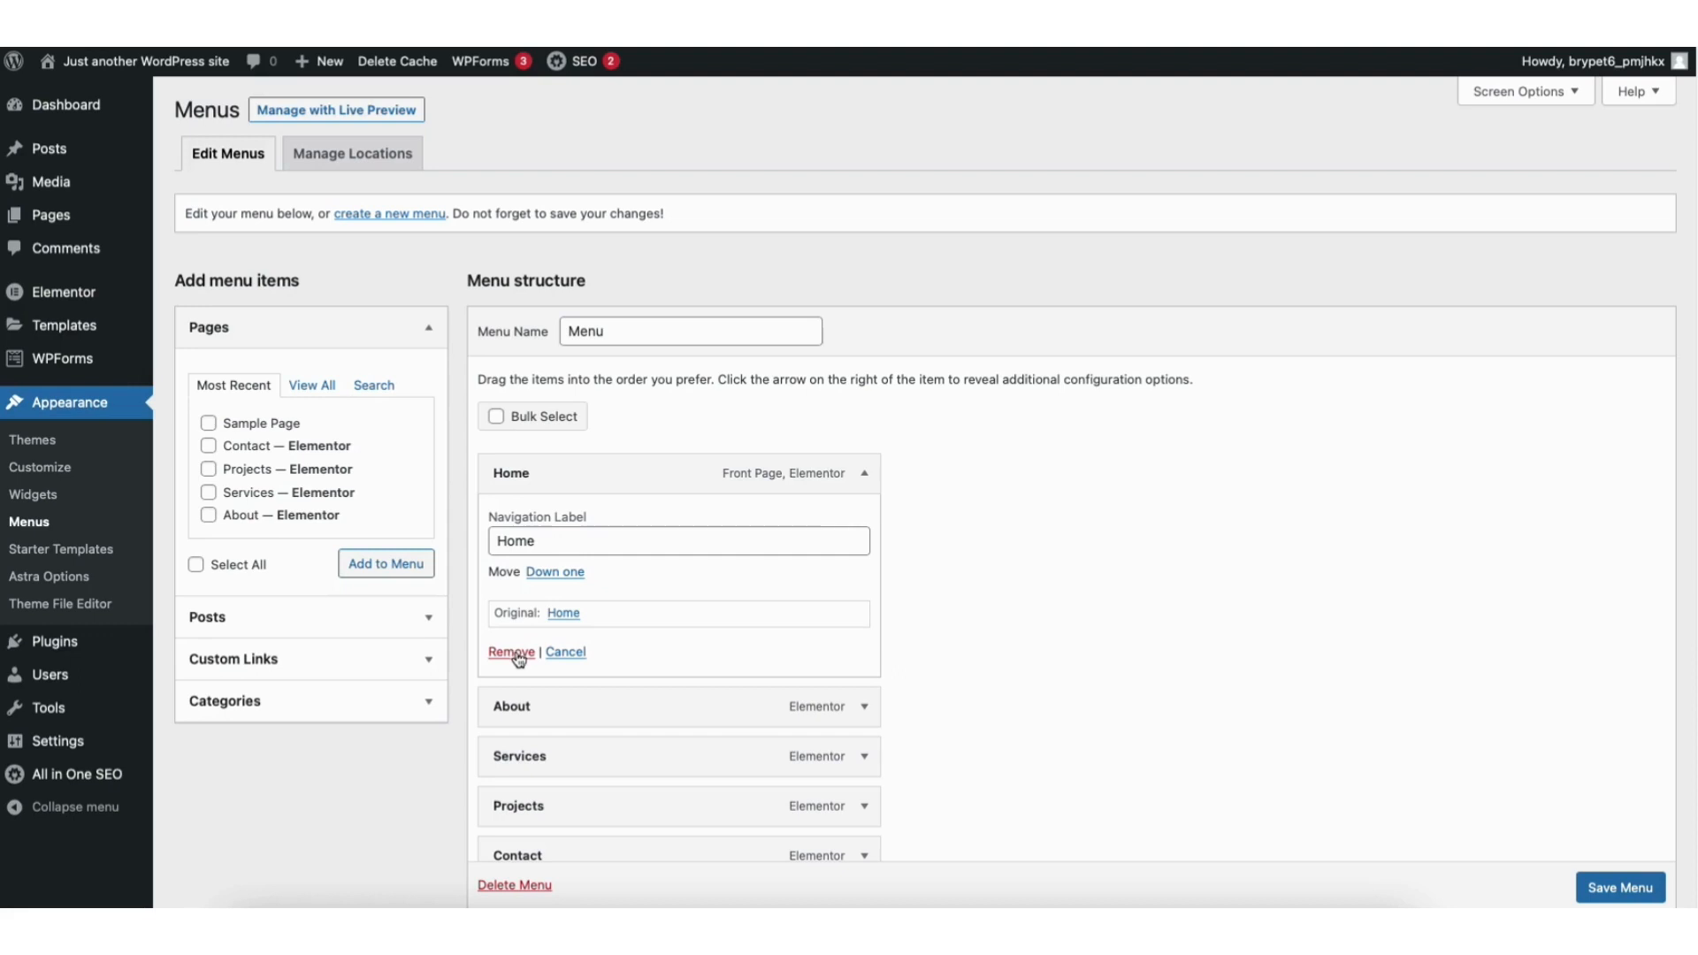
click(862, 475)
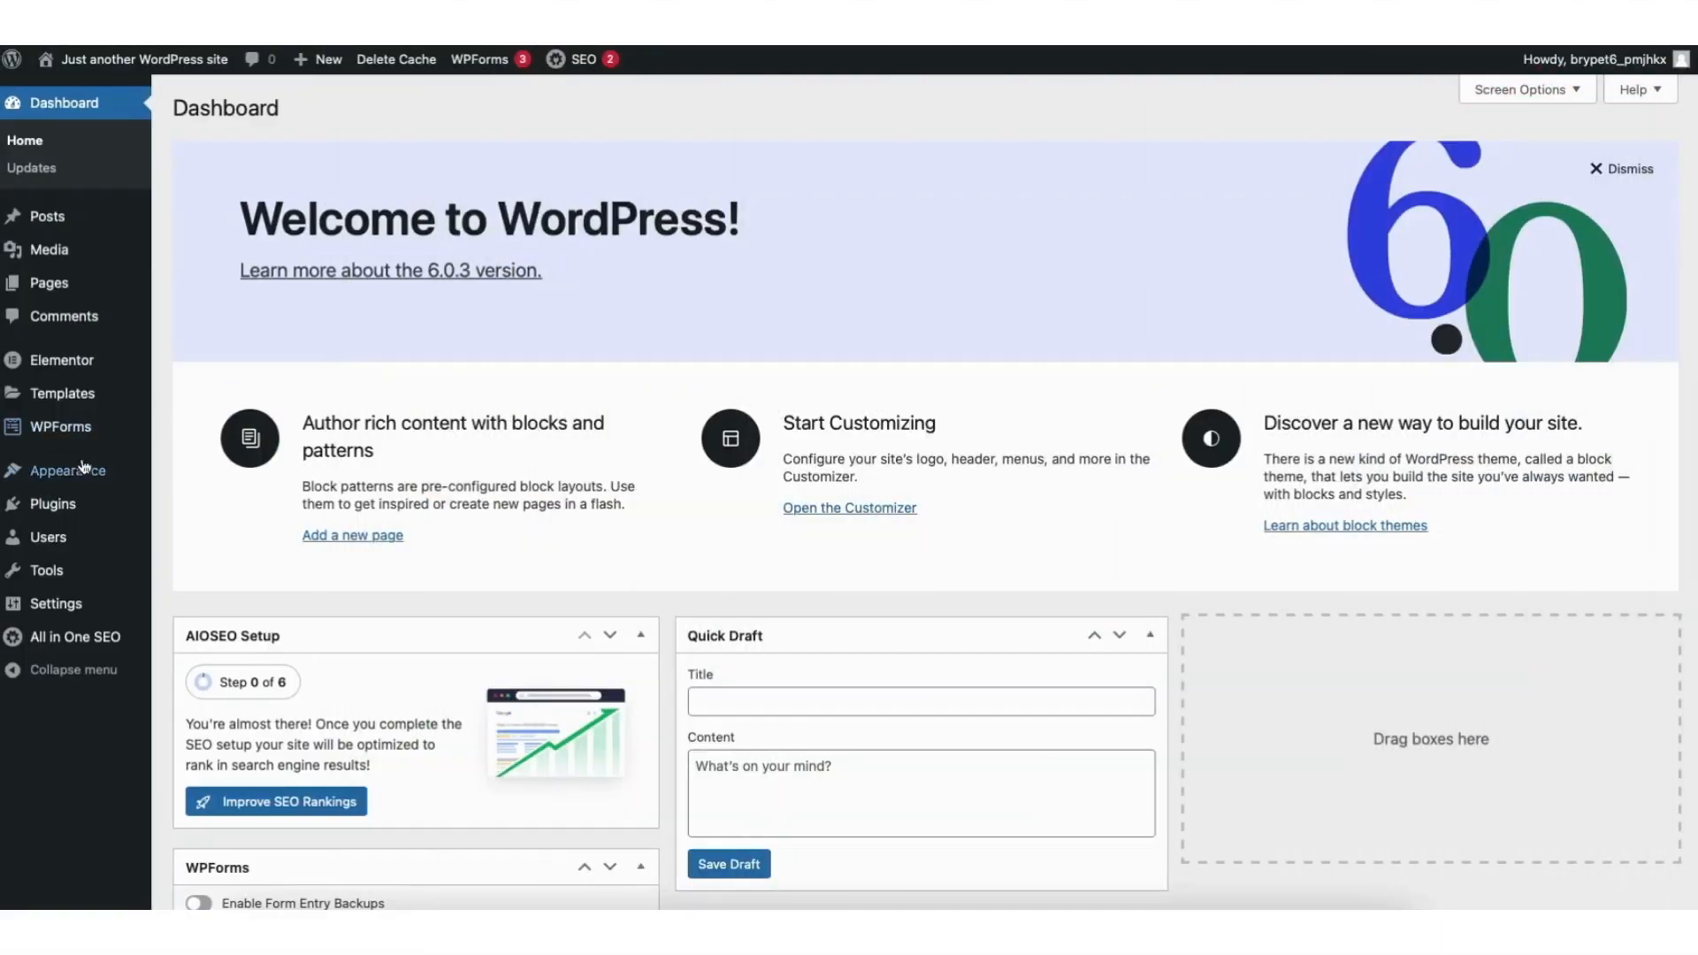
Step: Open the theme Customizer and go to the Footer Builder
mouse_move(67, 474)
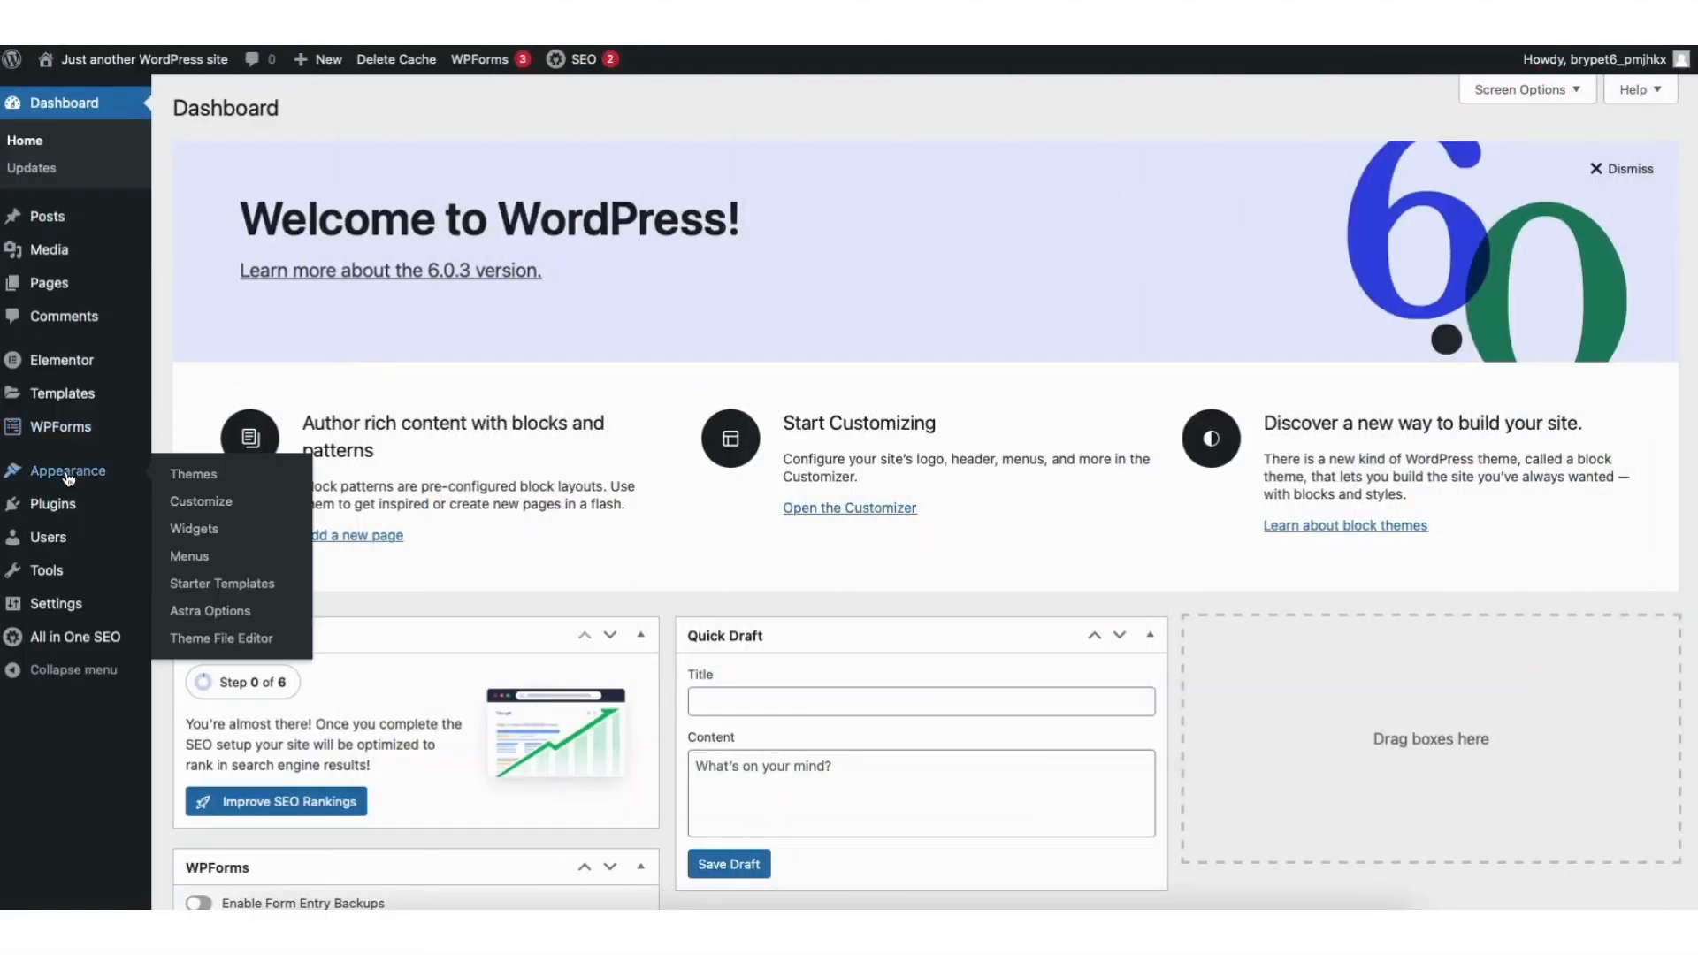
click(202, 502)
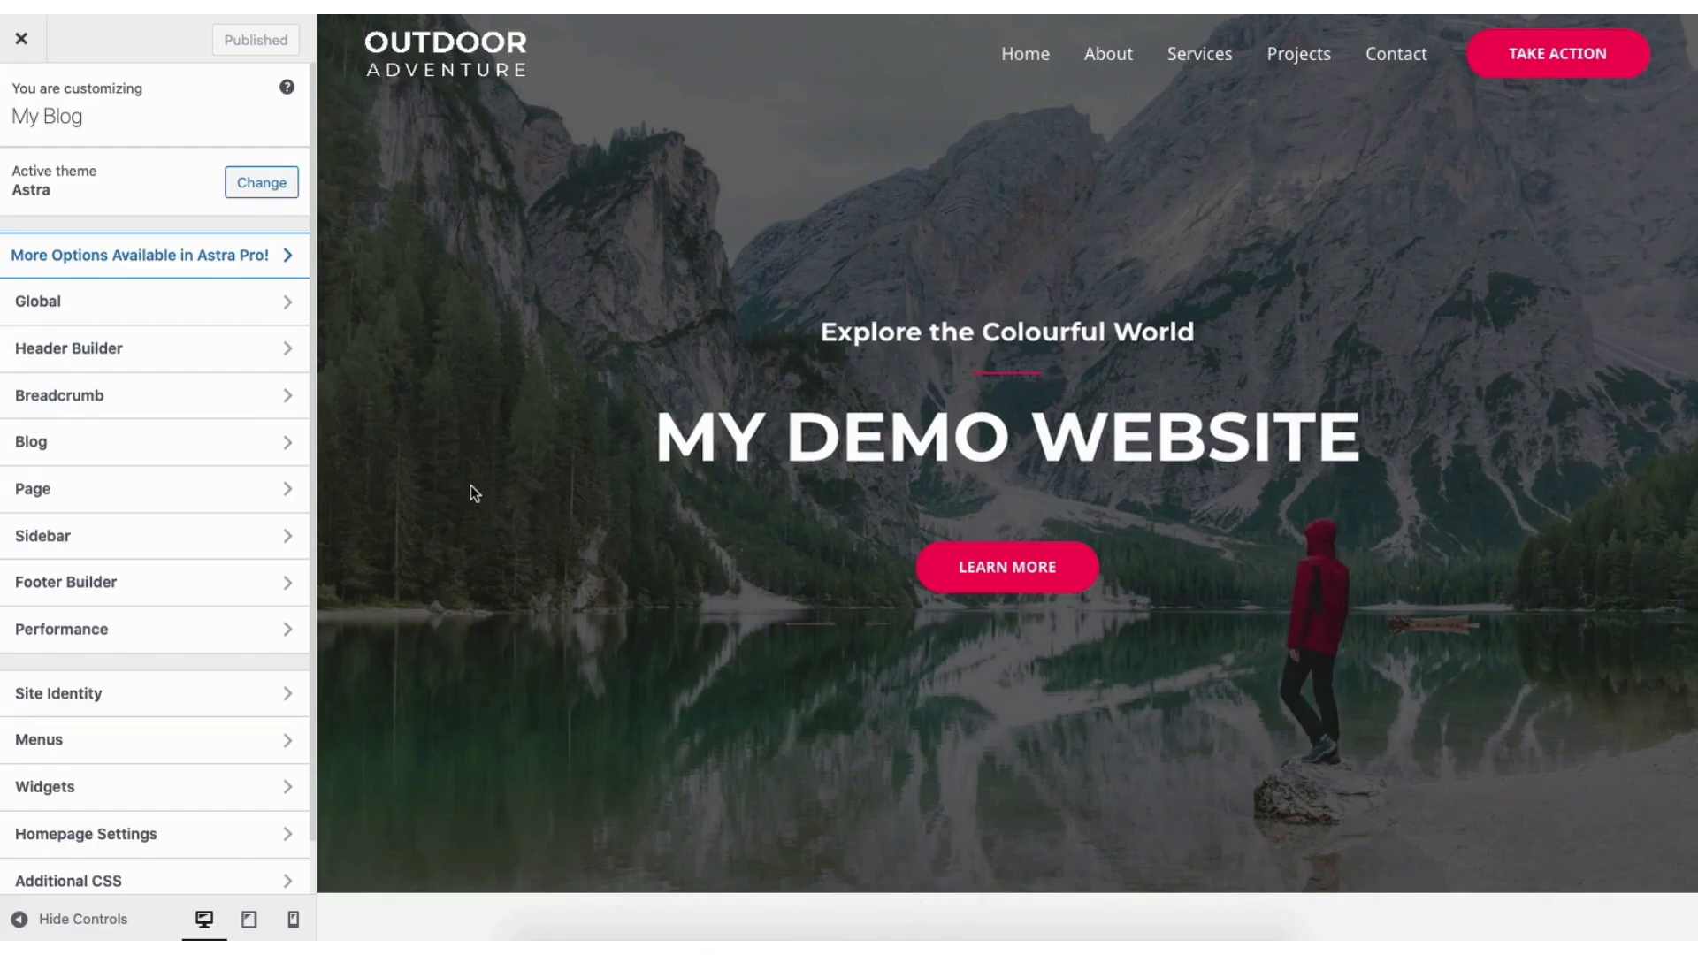
click(201, 582)
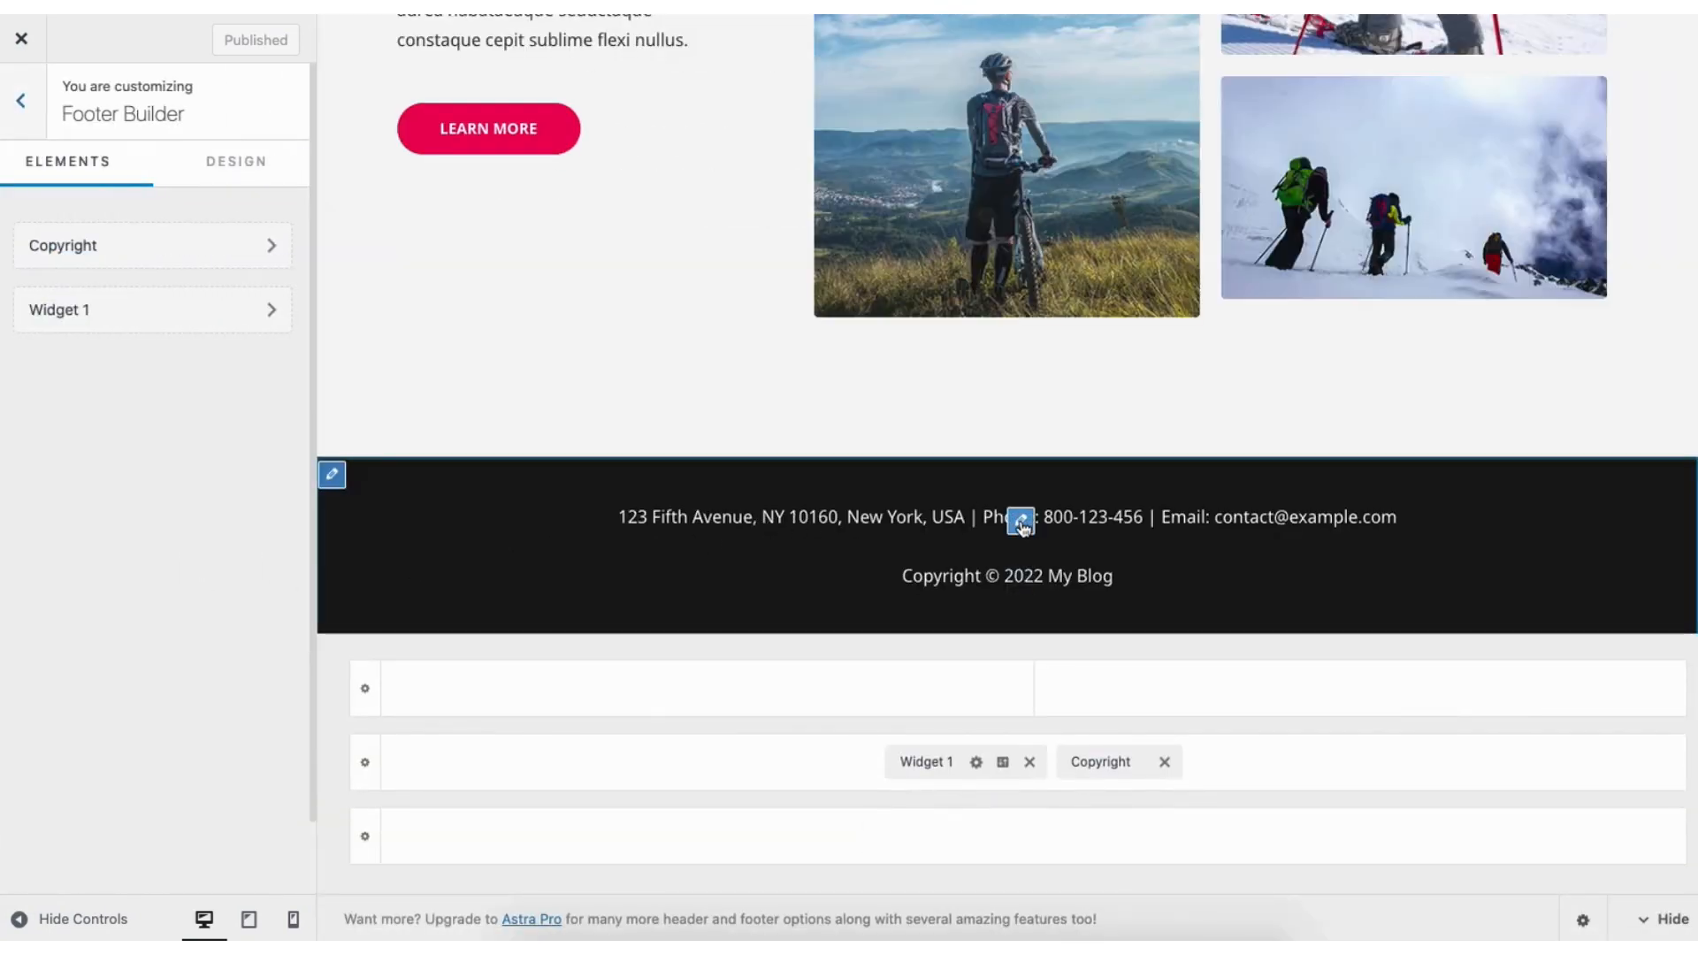
Step: Open the footer's Widget 1 content, look at the blocks that can be added, and close the block picker
click(1022, 522)
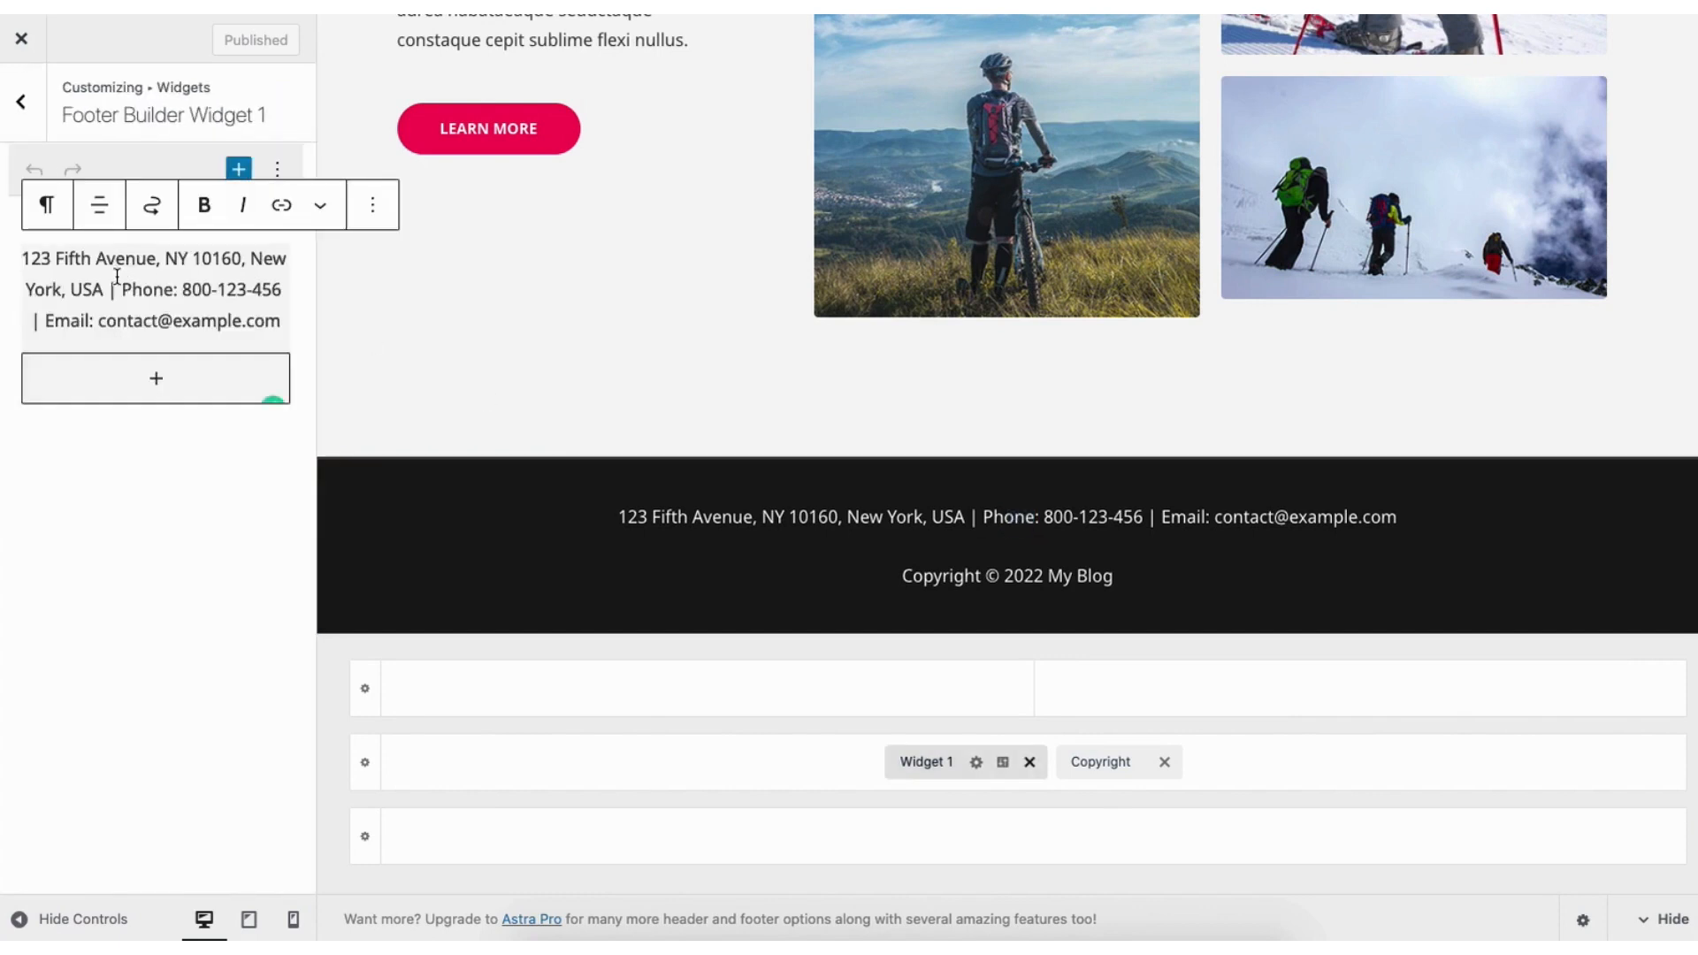
click(25, 106)
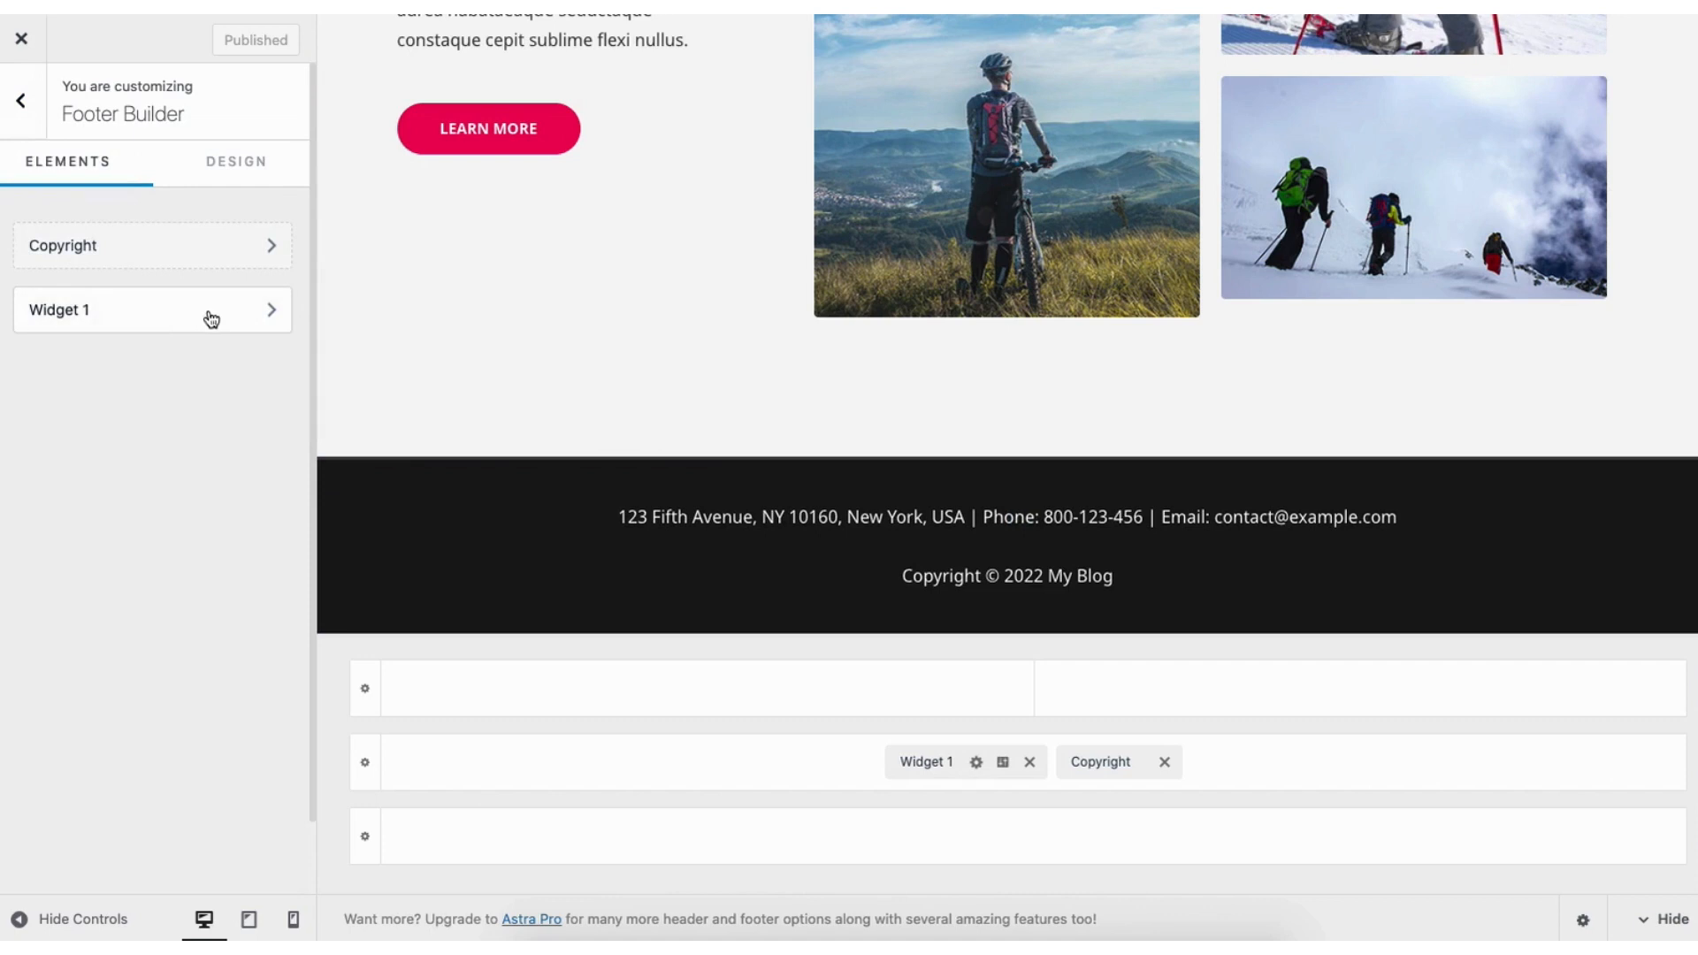
click(144, 311)
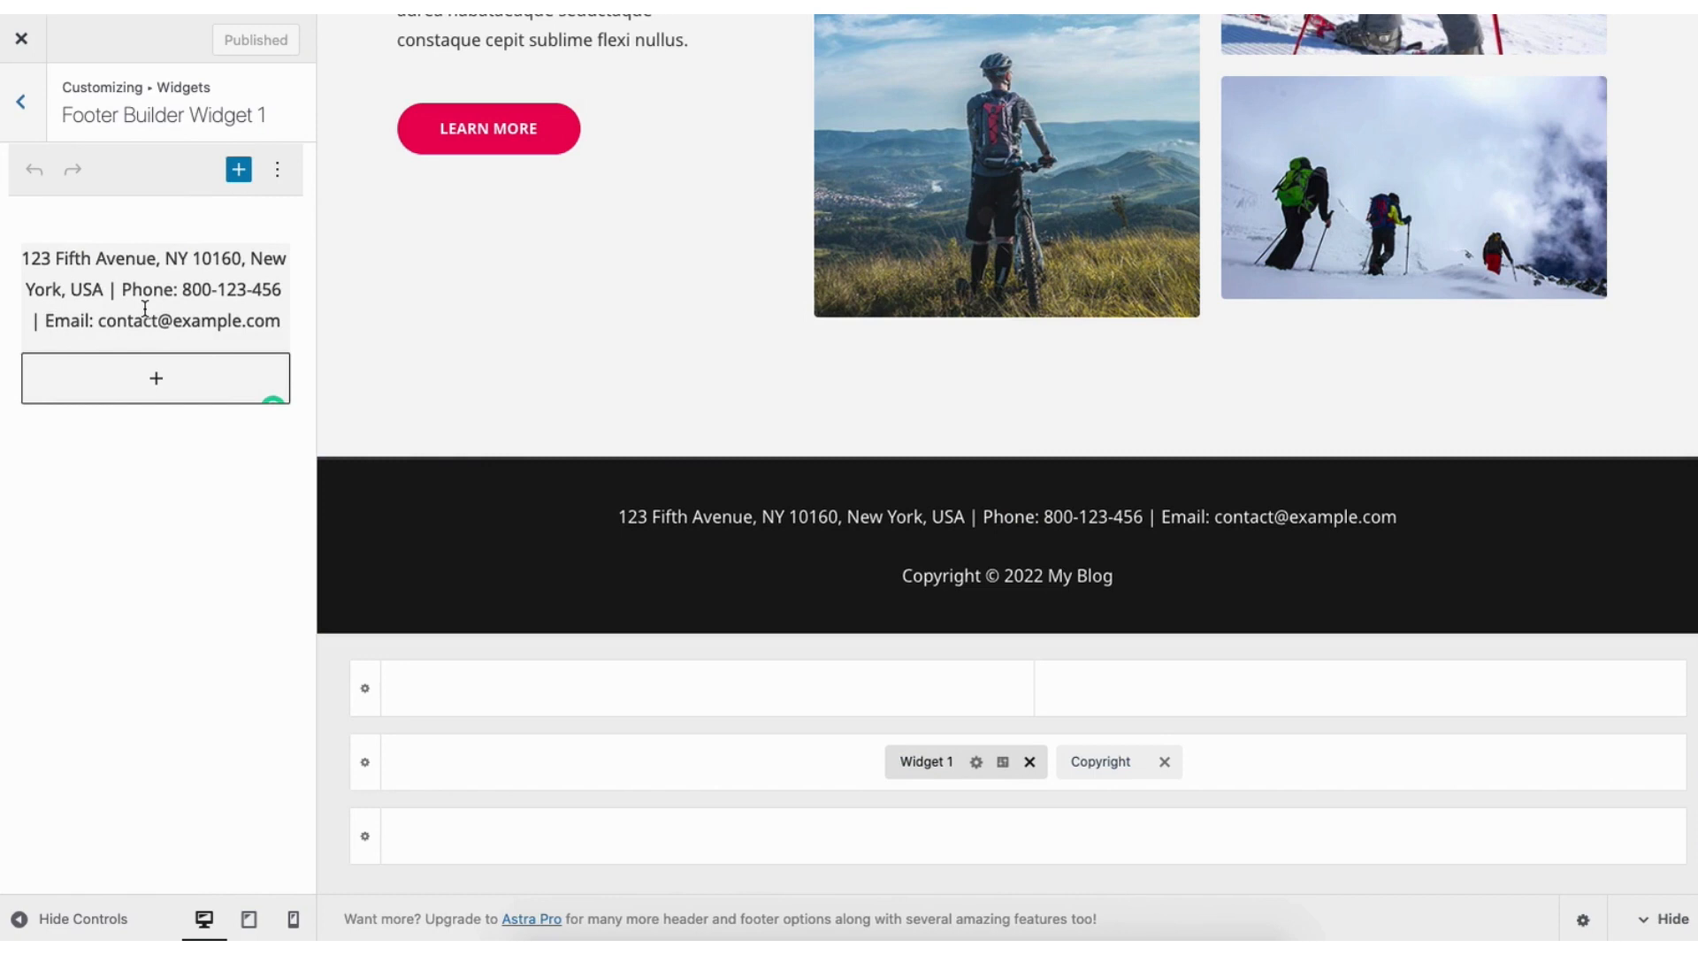
click(154, 378)
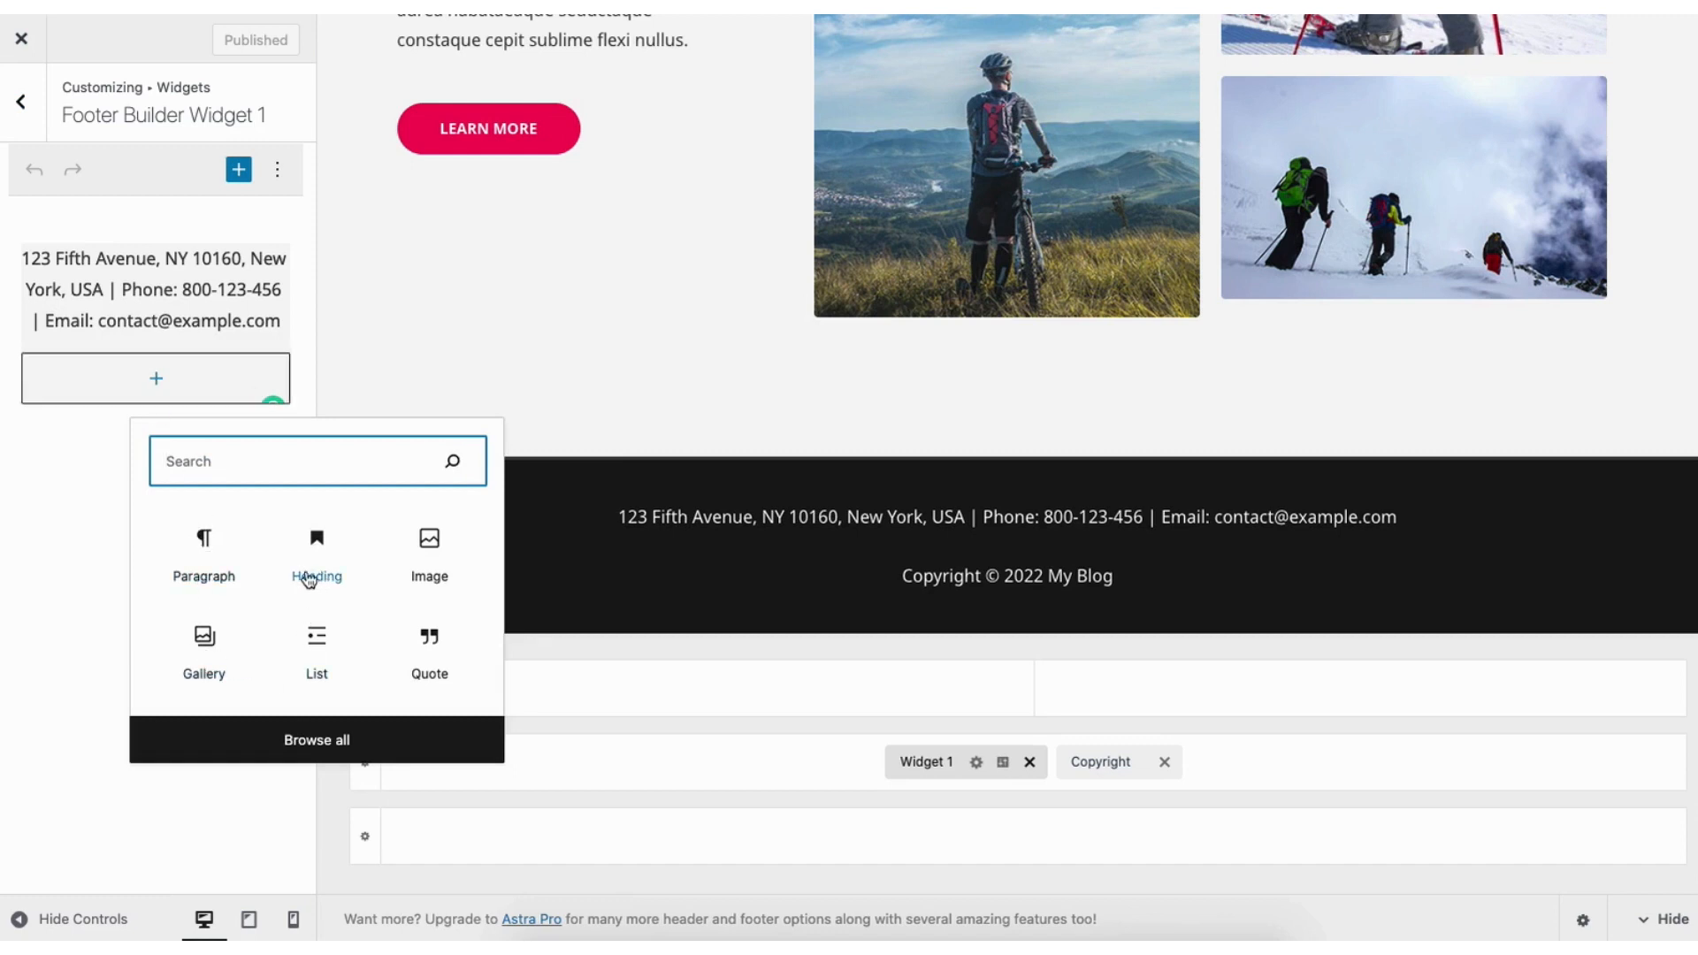
click(84, 495)
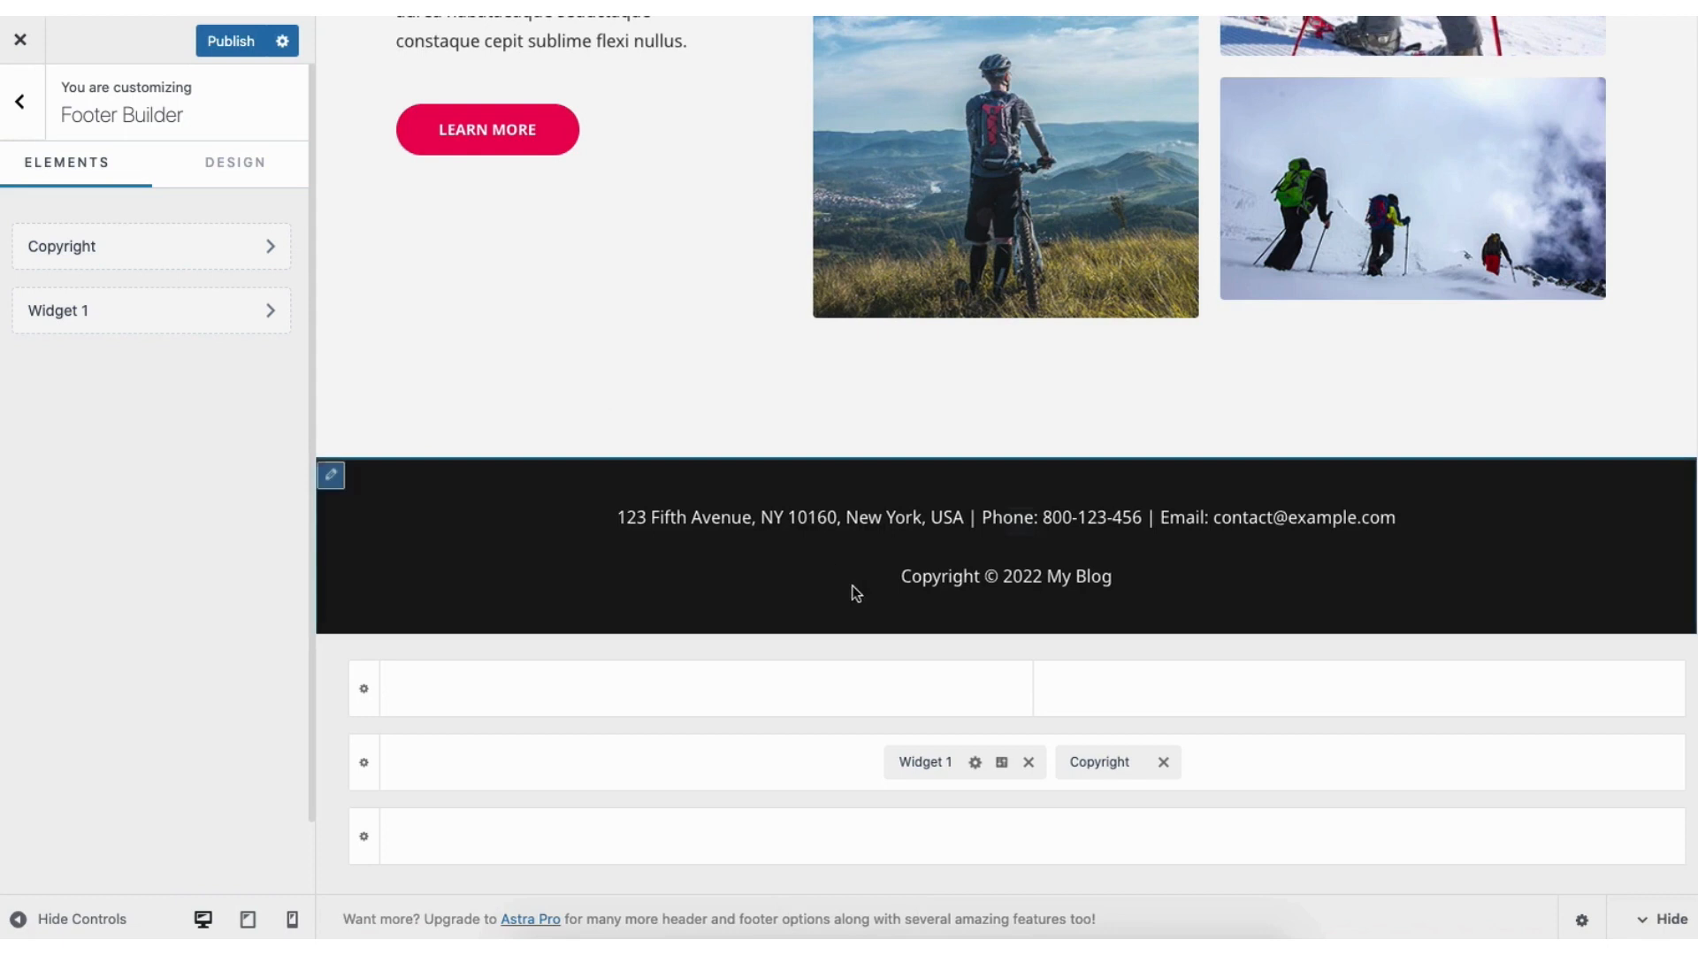
Step: View the Widget 1 styling settings and set the Primary Footer to 2 columns
click(1002, 763)
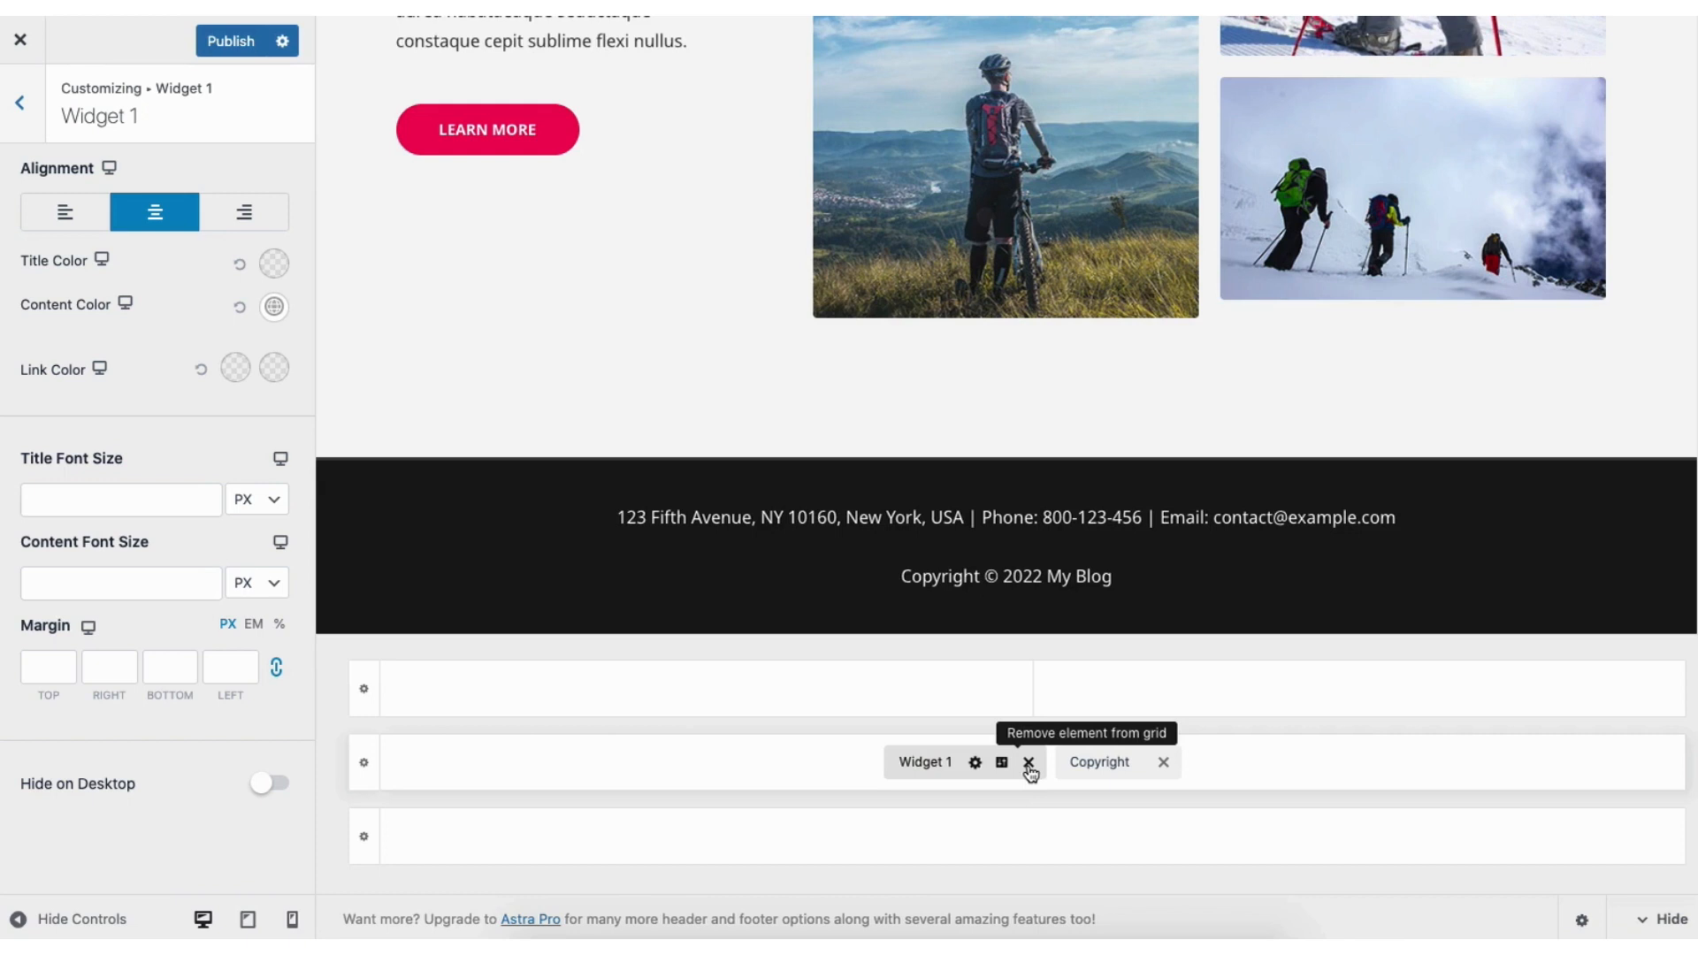
mouse_move(359, 490)
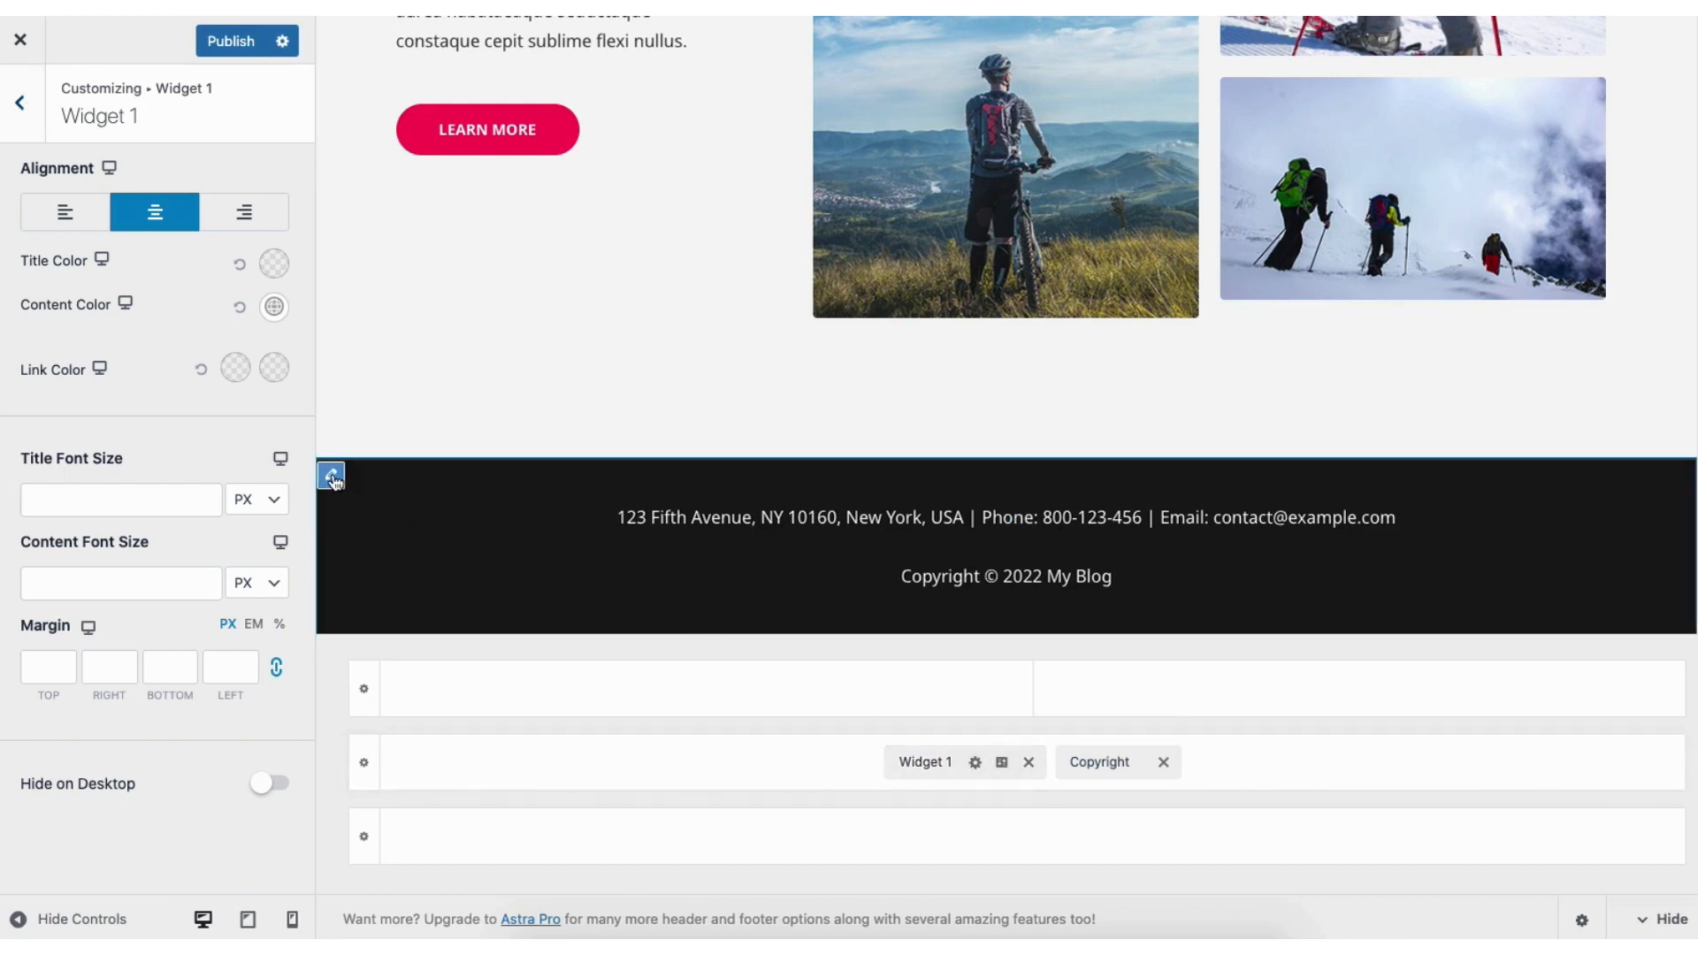
click(332, 478)
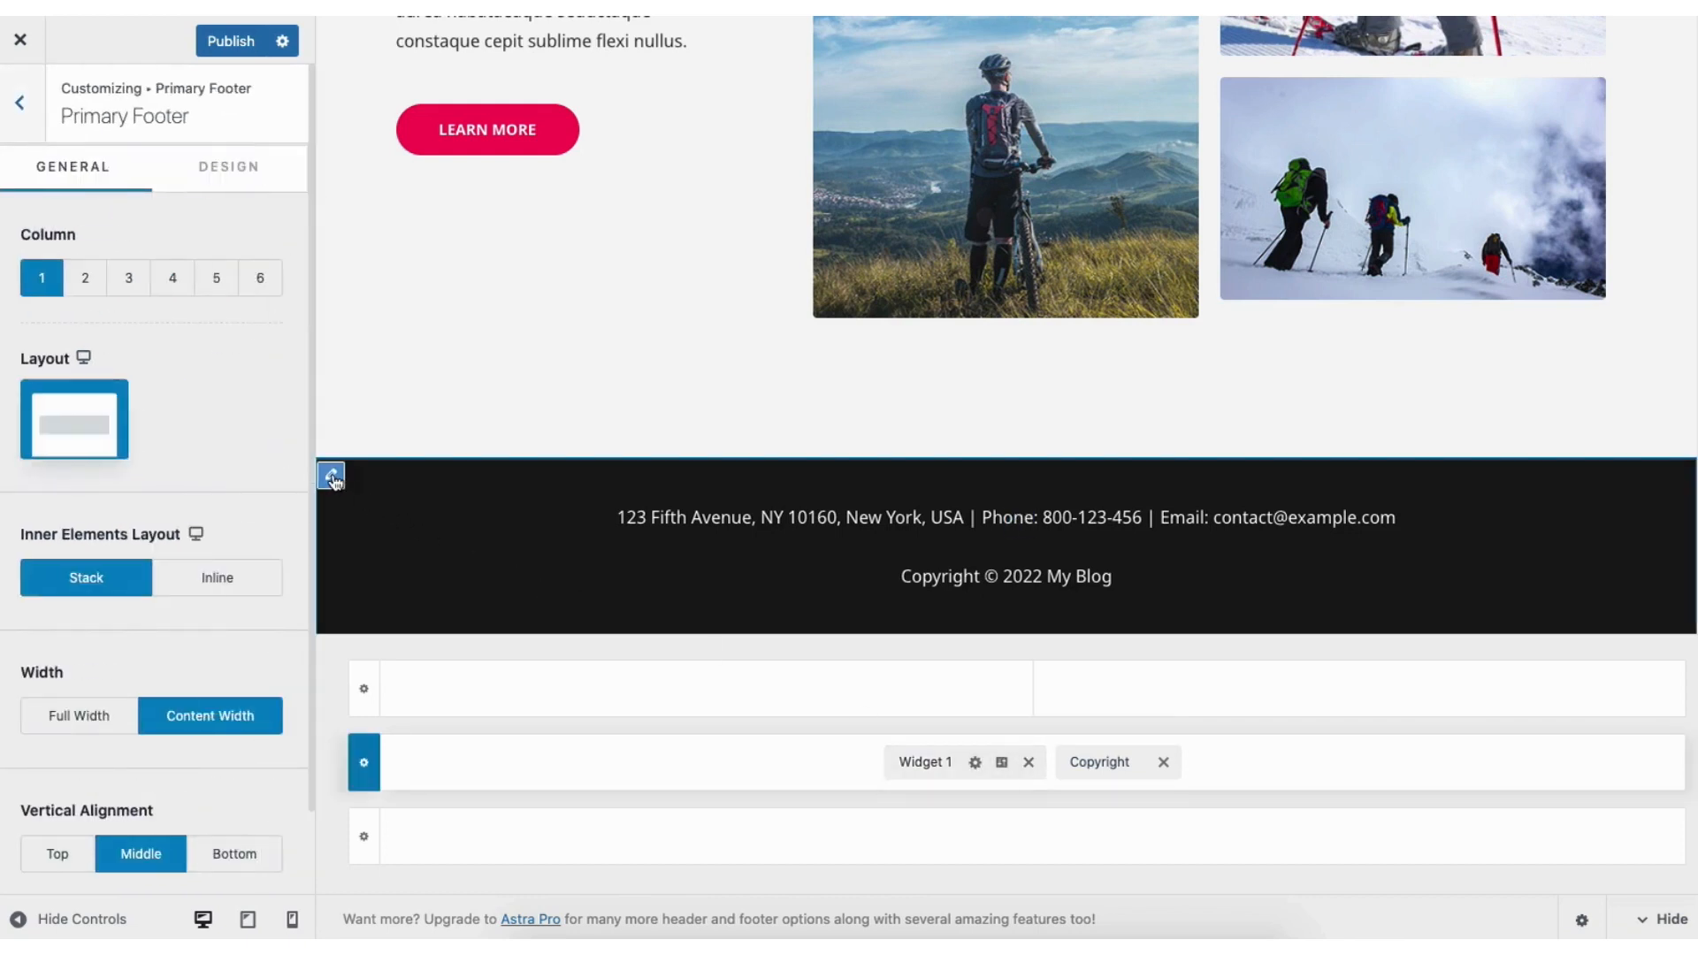
click(85, 281)
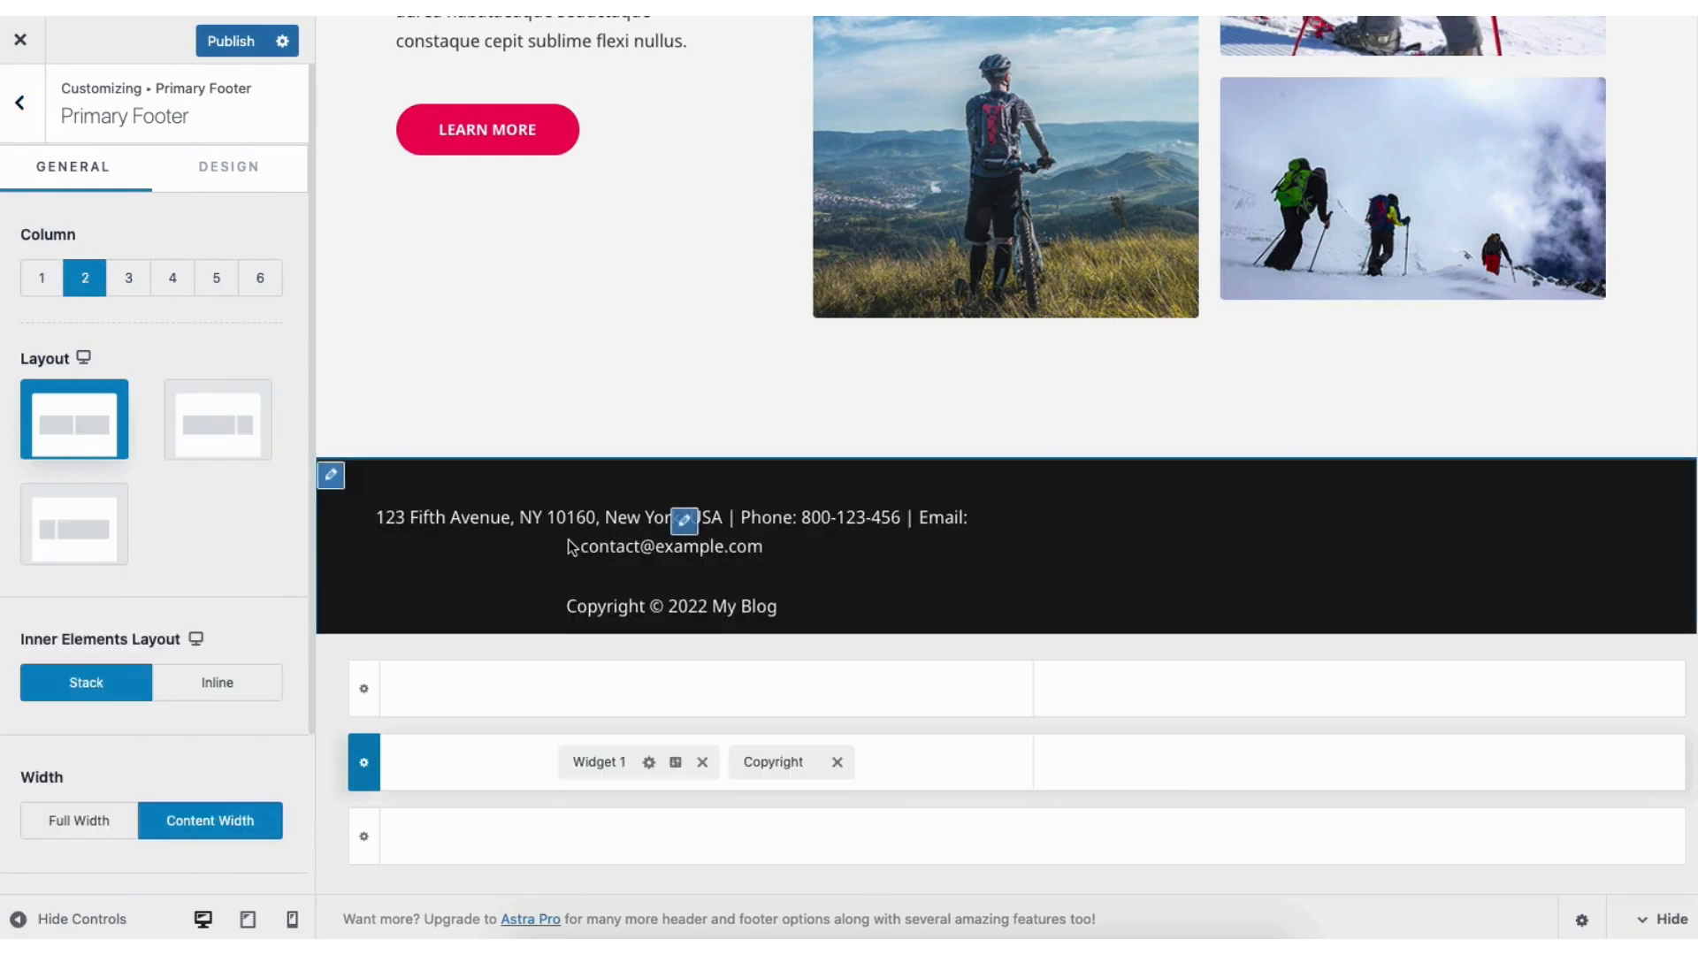
Step: Show the elements available for the row above the primary footer and return to the Customizer's main options
click(700, 689)
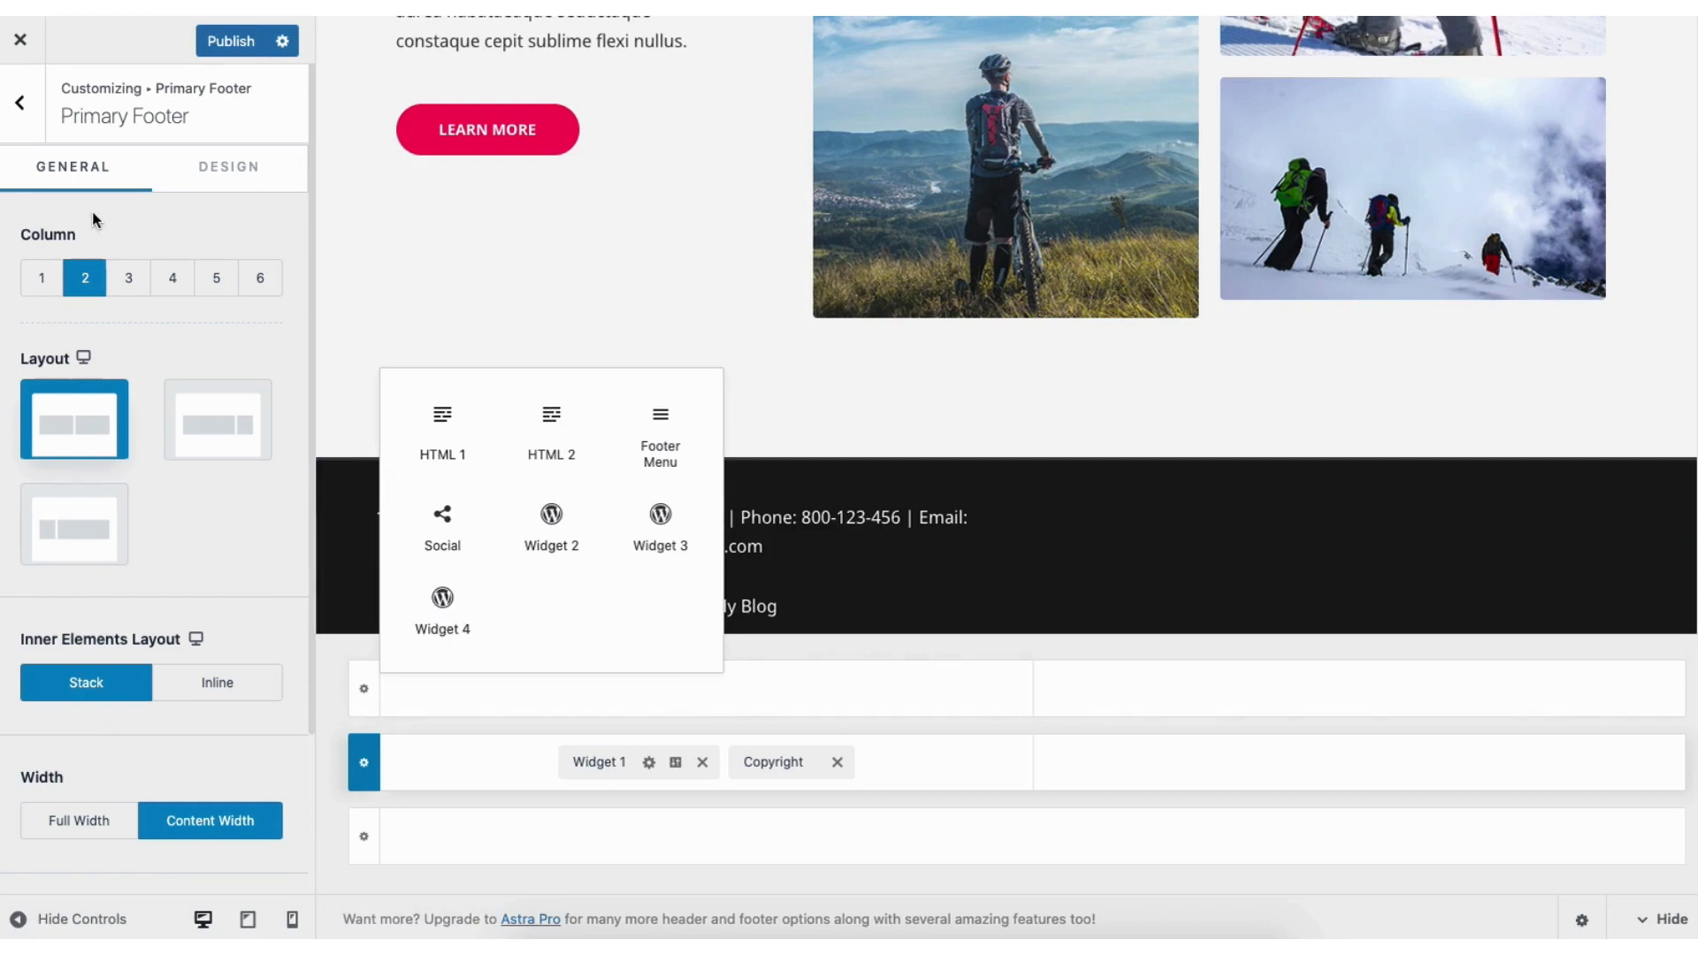
click(23, 104)
click(24, 104)
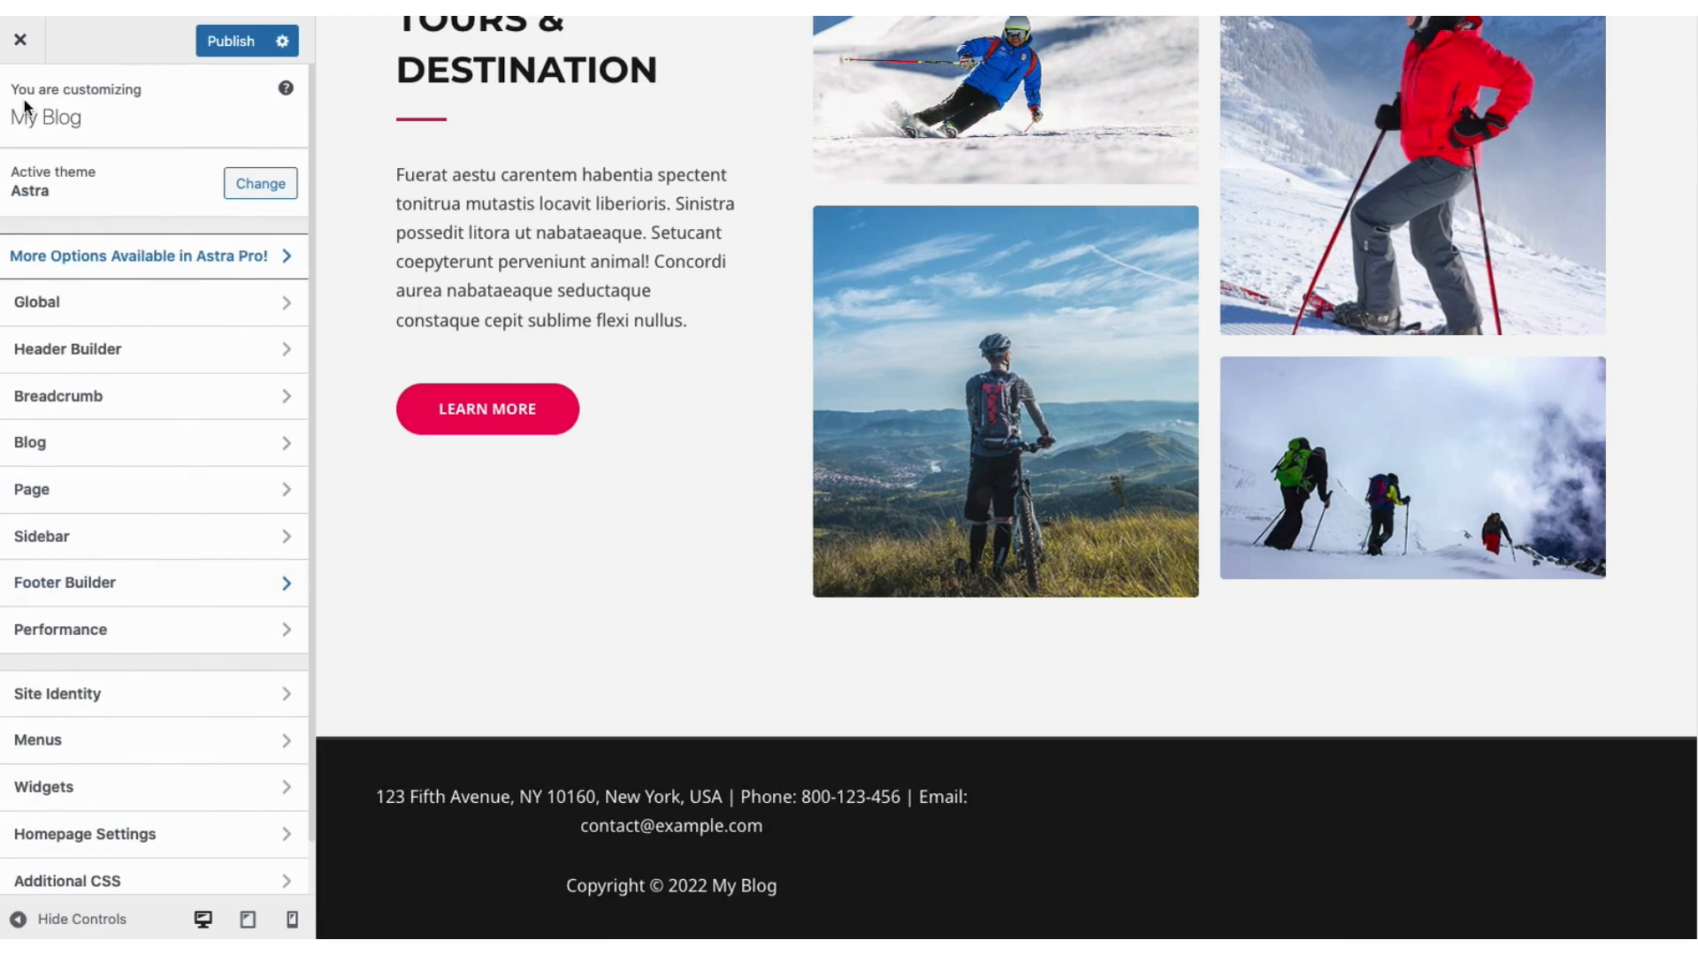
Step: Look over the Site Identity options, including the site icon image picker and the site title and logo settings
click(137, 699)
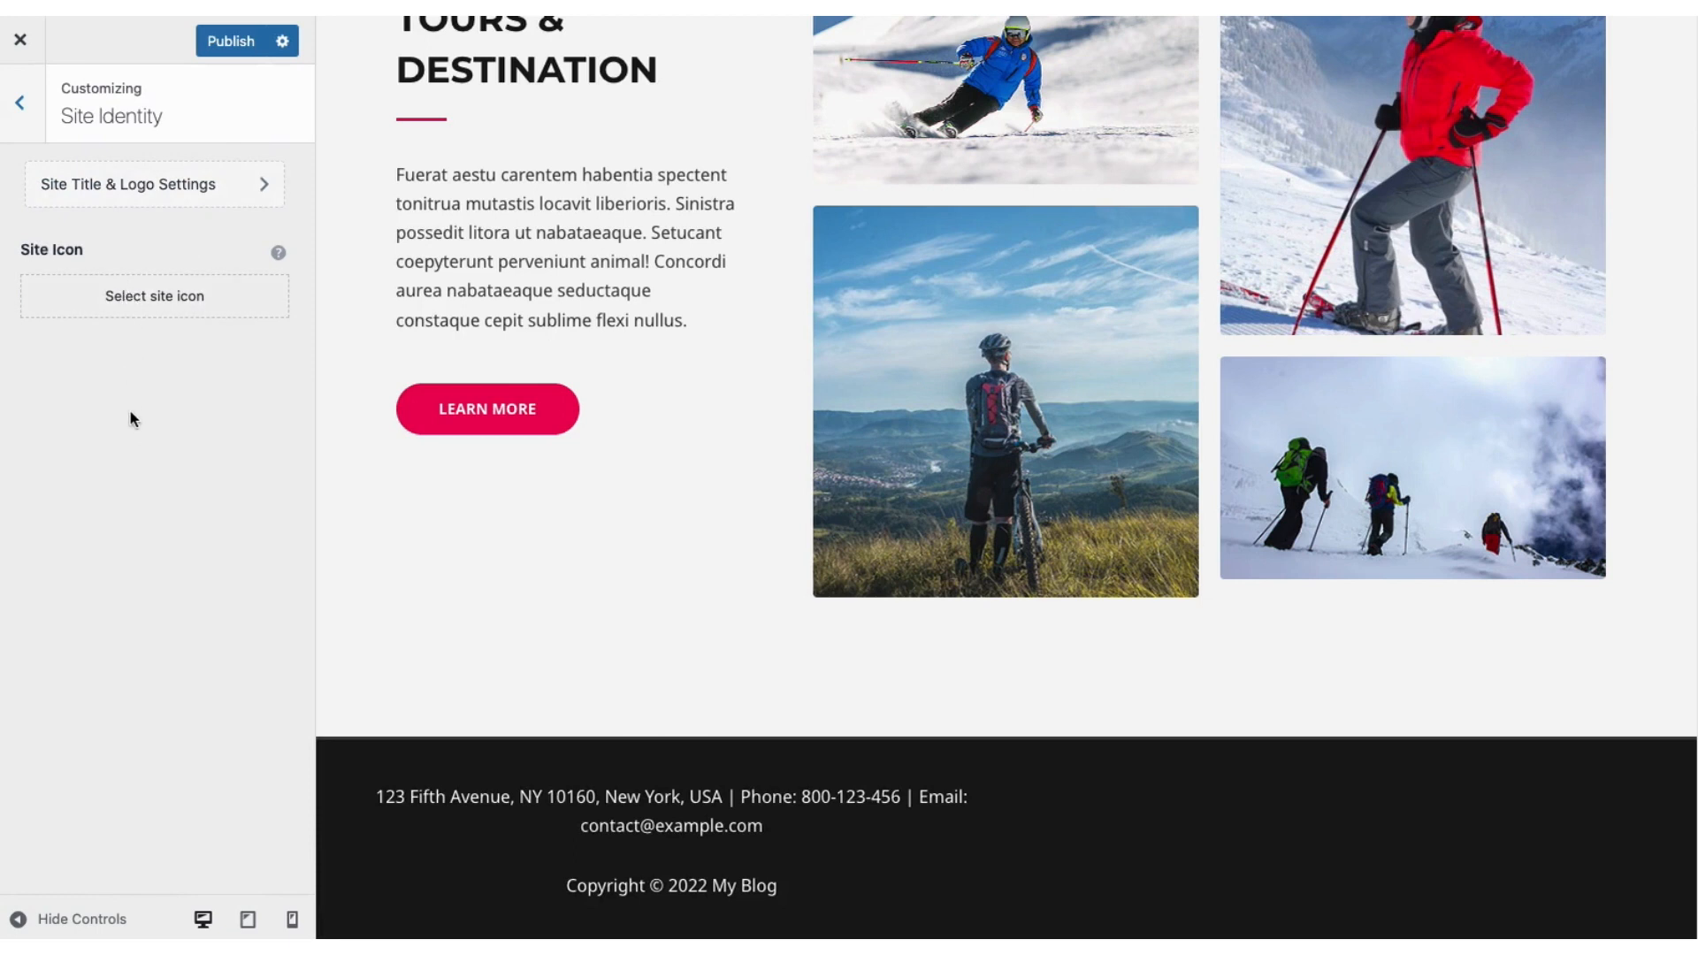
click(137, 297)
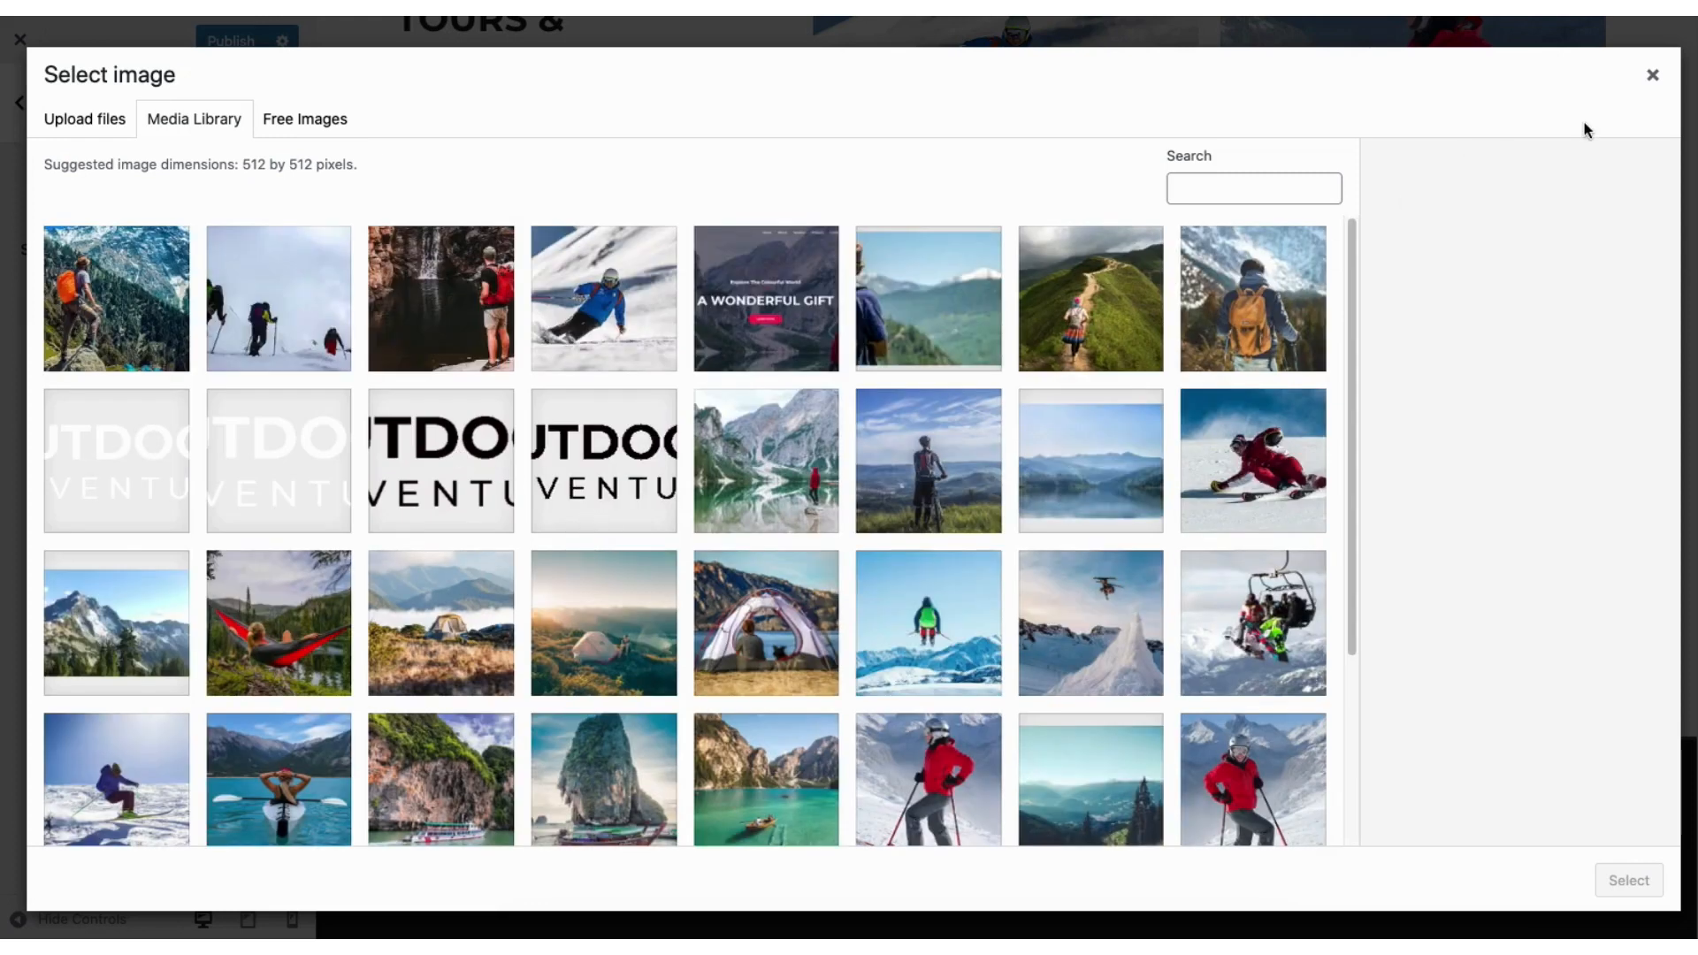
click(1652, 76)
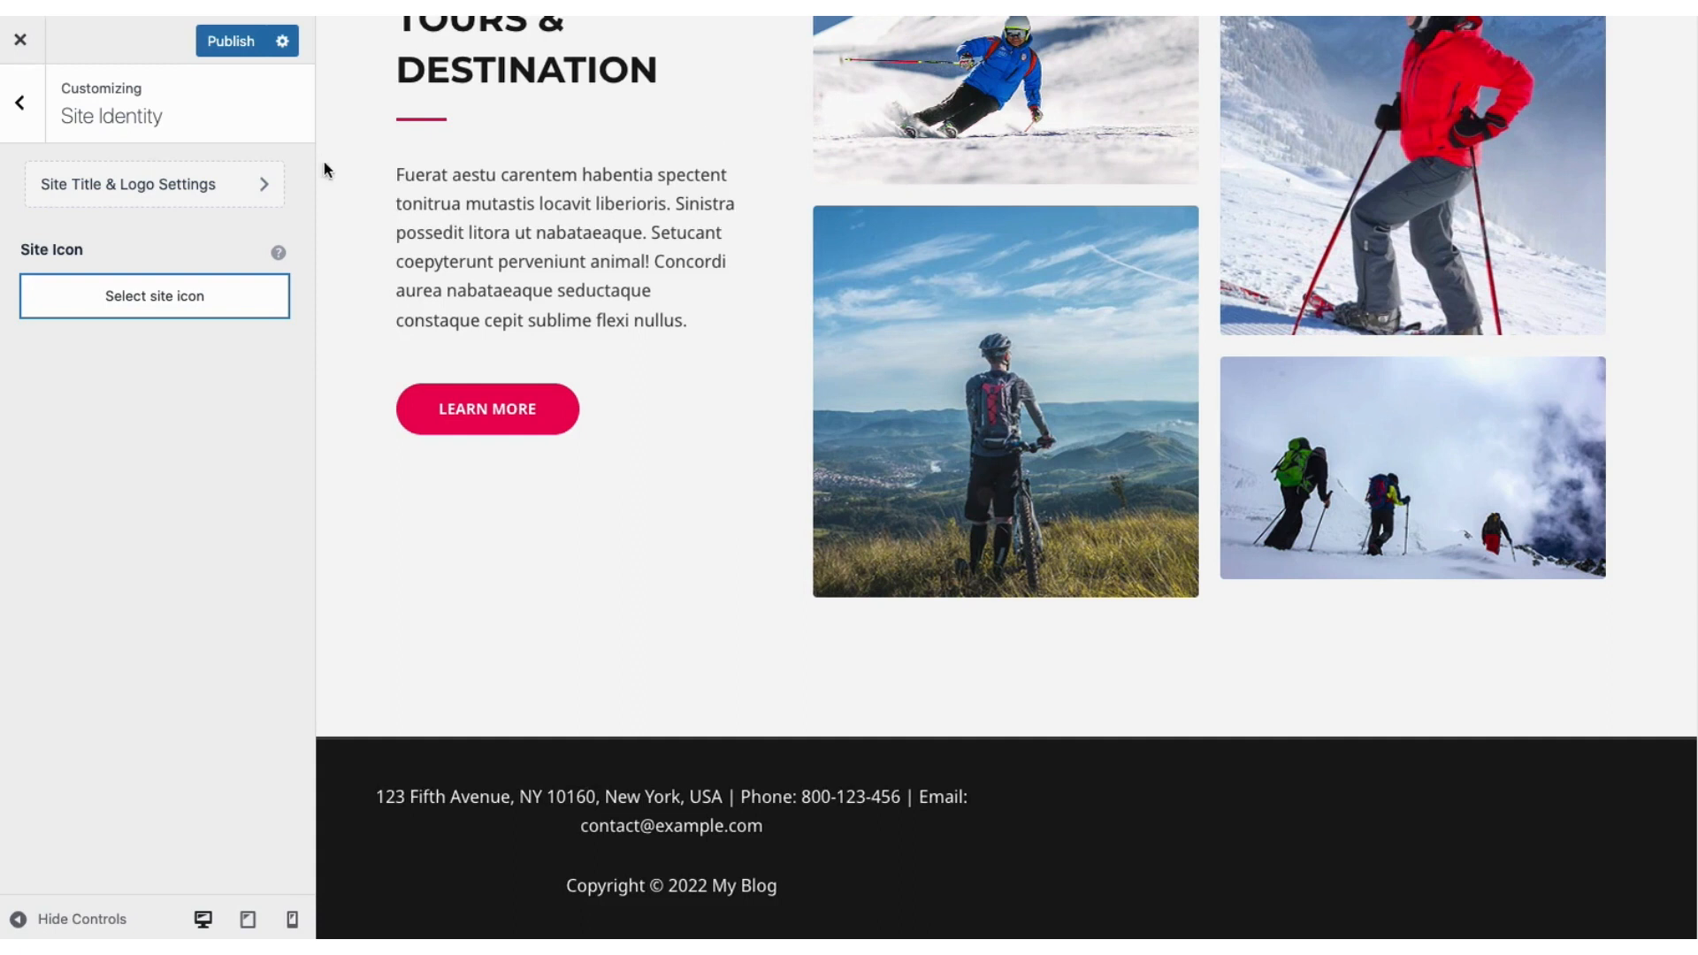
click(152, 186)
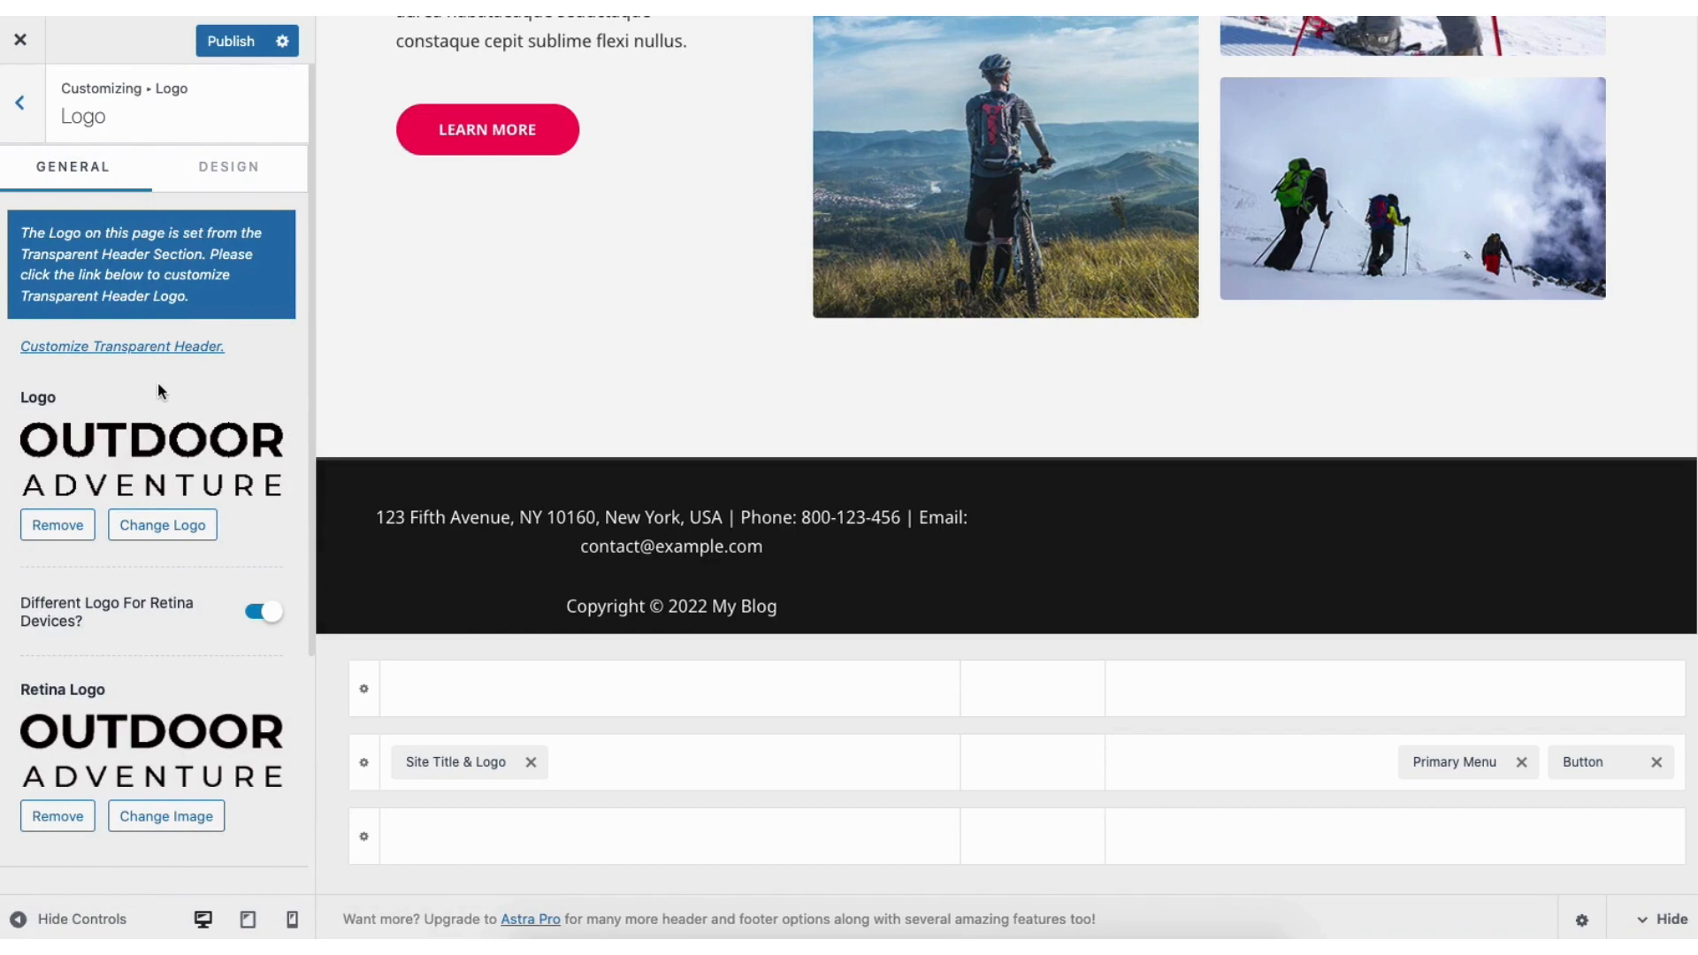
click(21, 105)
click(22, 106)
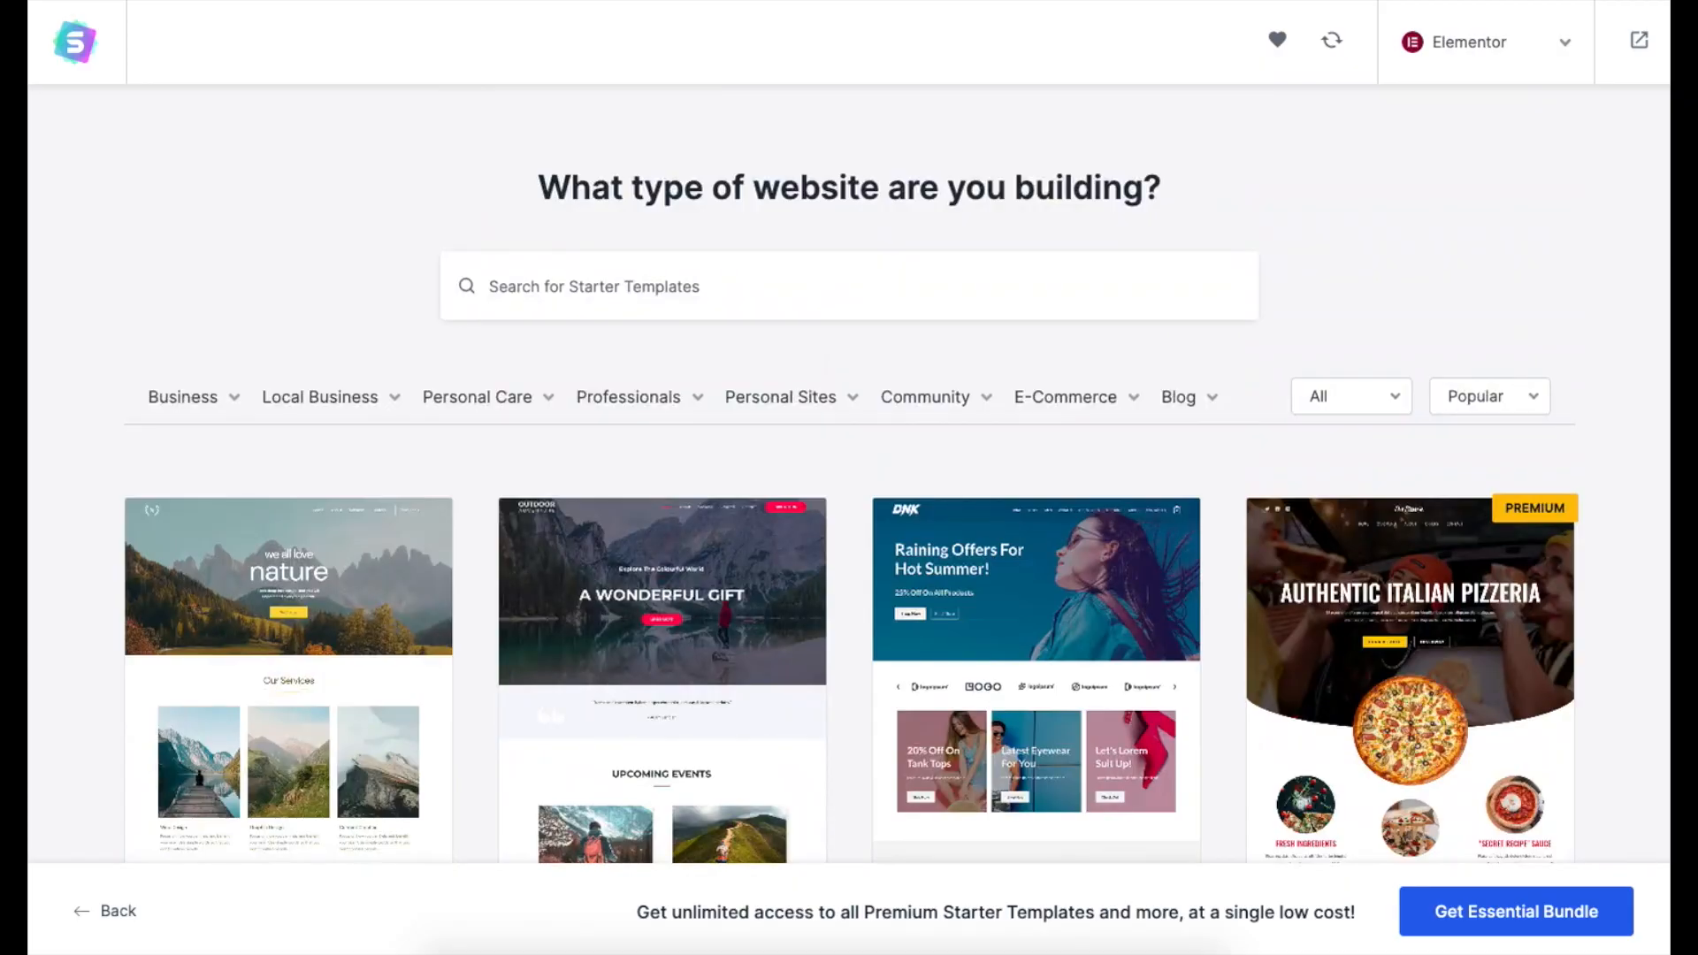
scroll(849, 477, down, 6)
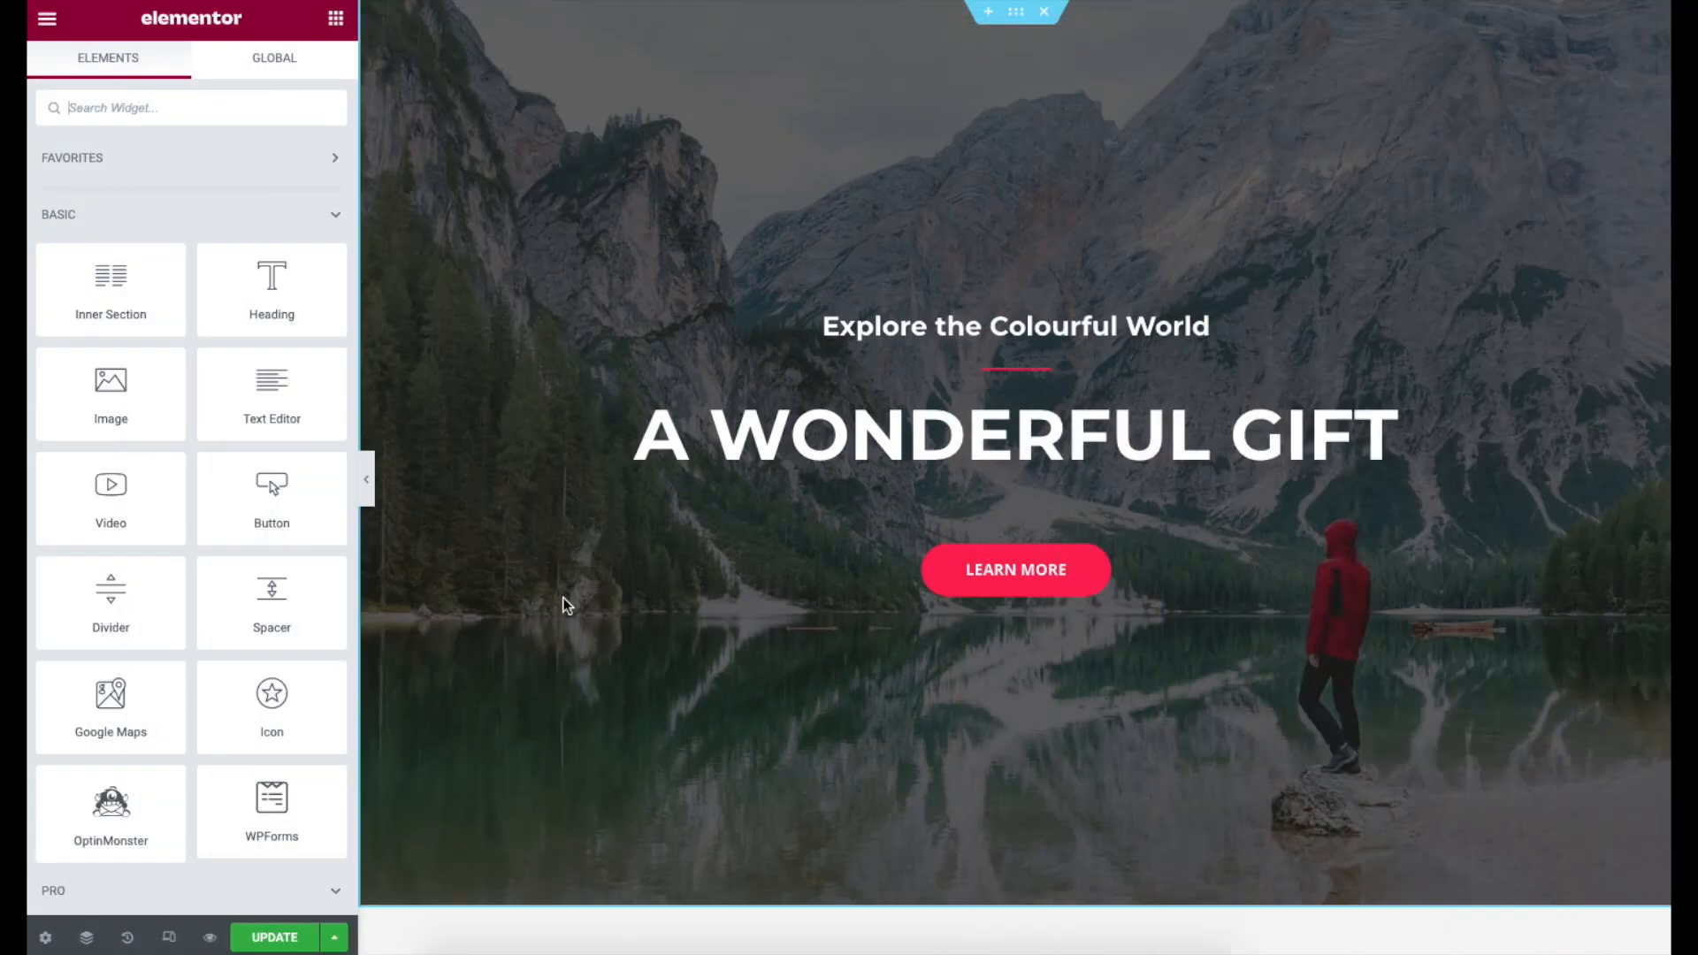
Step: Replace the large hero heading's text on the homepage with "My demo website"
click(637, 434)
drag(637, 434, 1378, 422)
text(My dem)
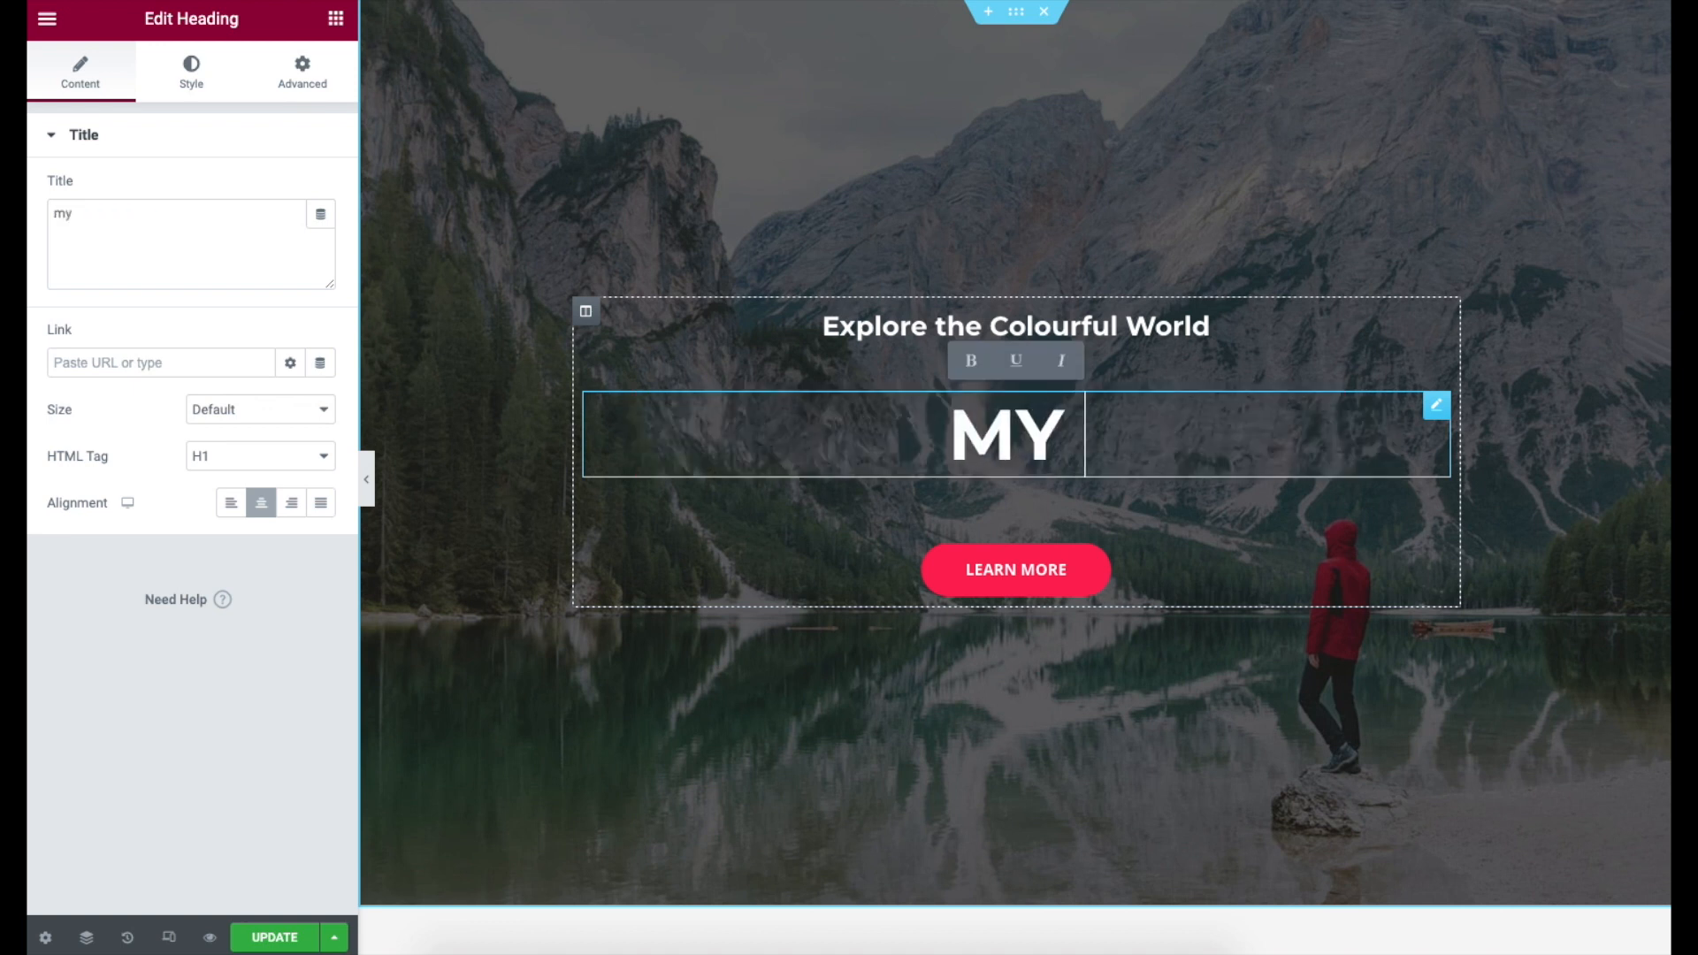